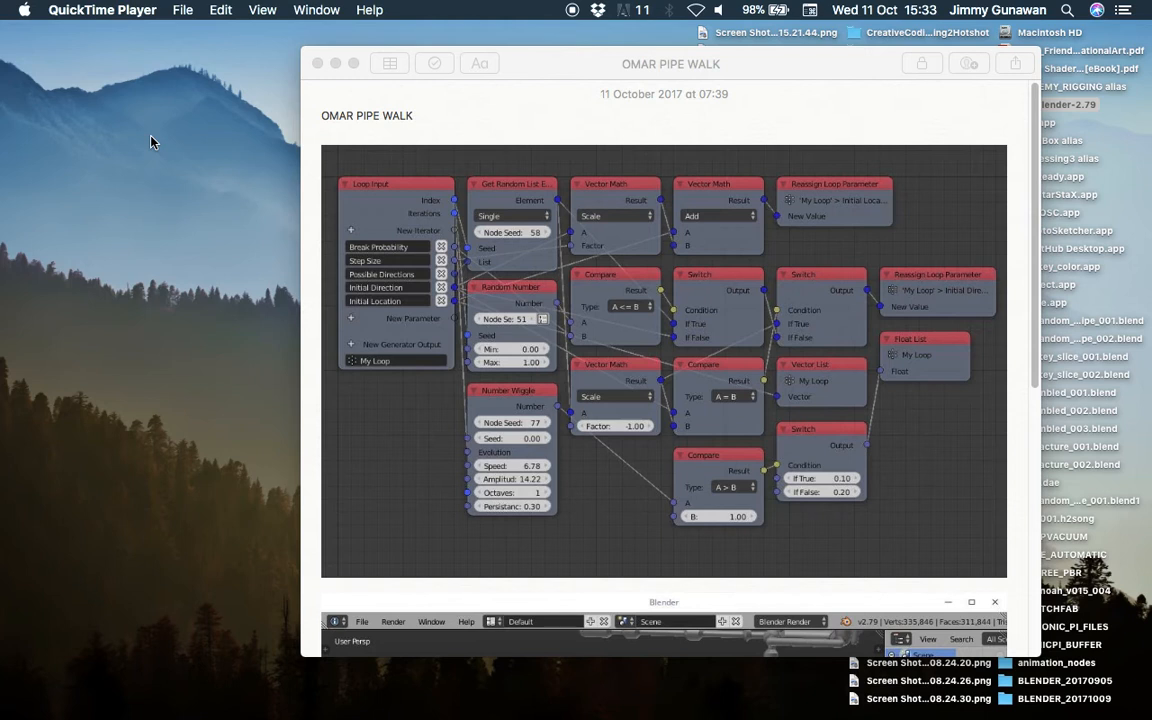
Bring the OMAR PIPE WALK reference note forward and shift its window left.
left_click_drag(545, 62, 500, 61)
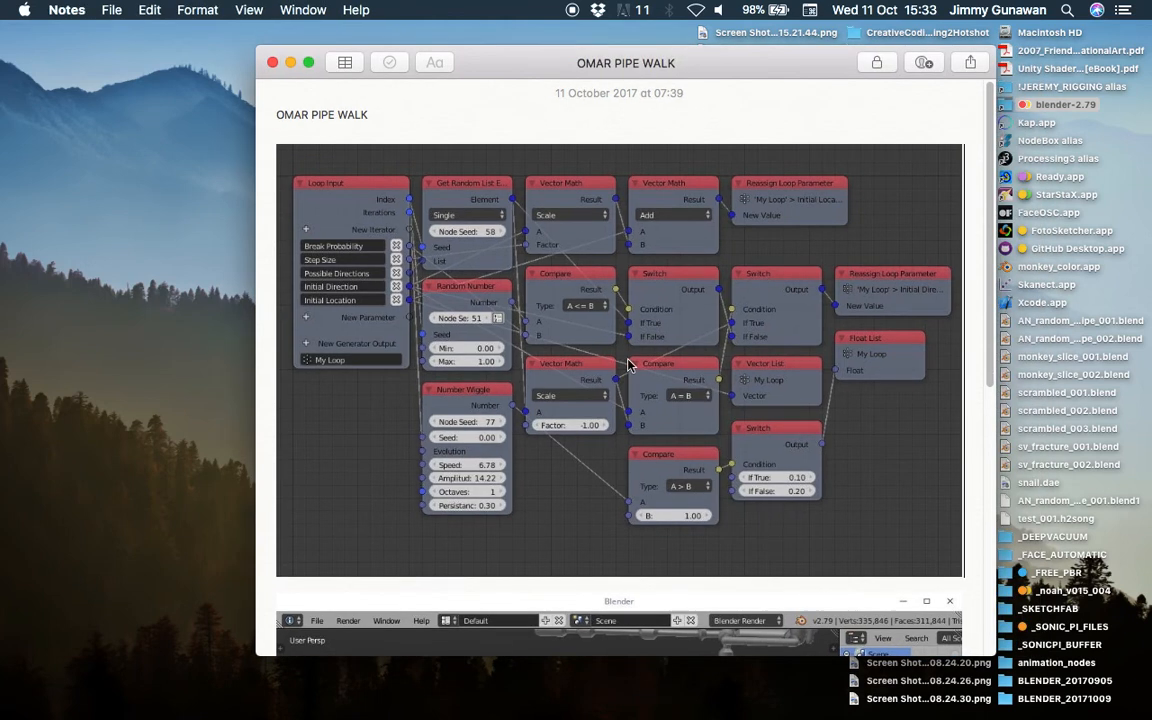
scroll(990, 290, "down", 1)
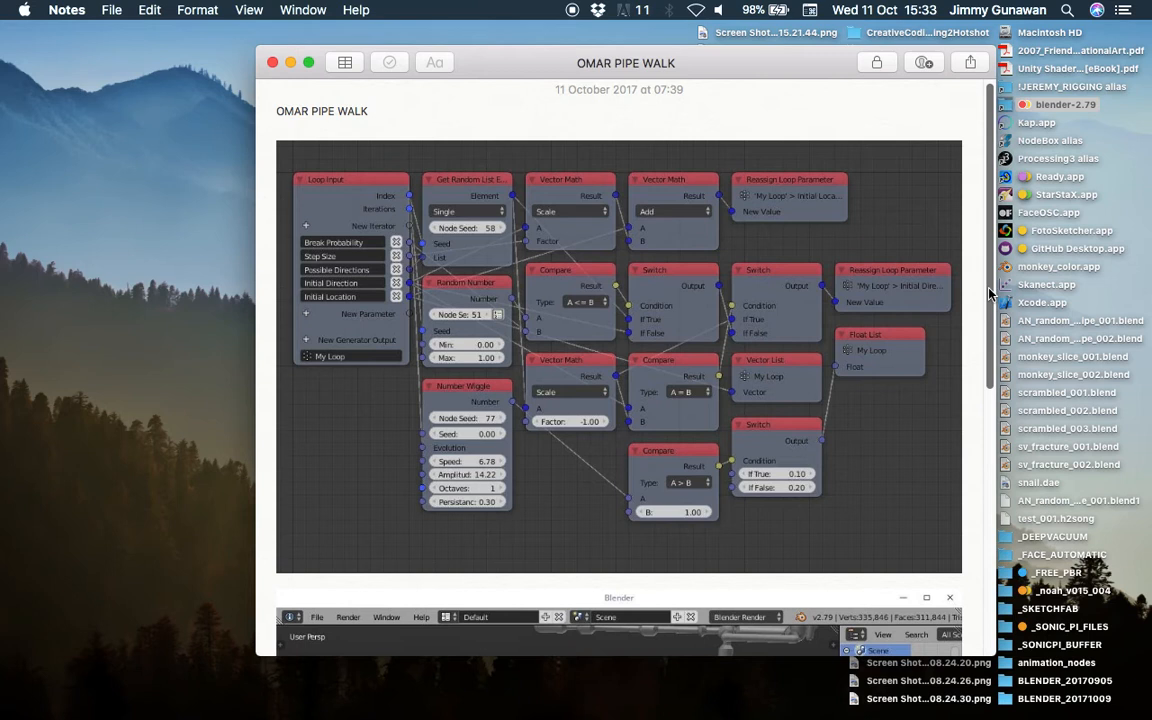
scroll(990, 295, "down", 5)
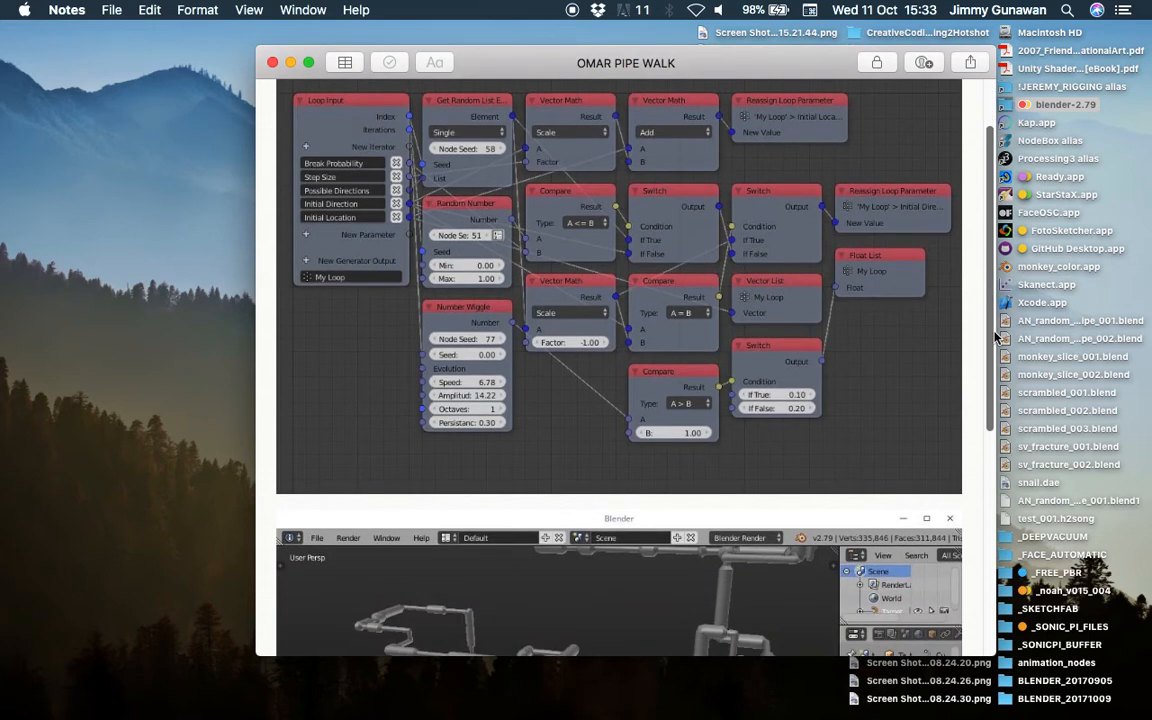
scroll(996, 335, "down", 10)
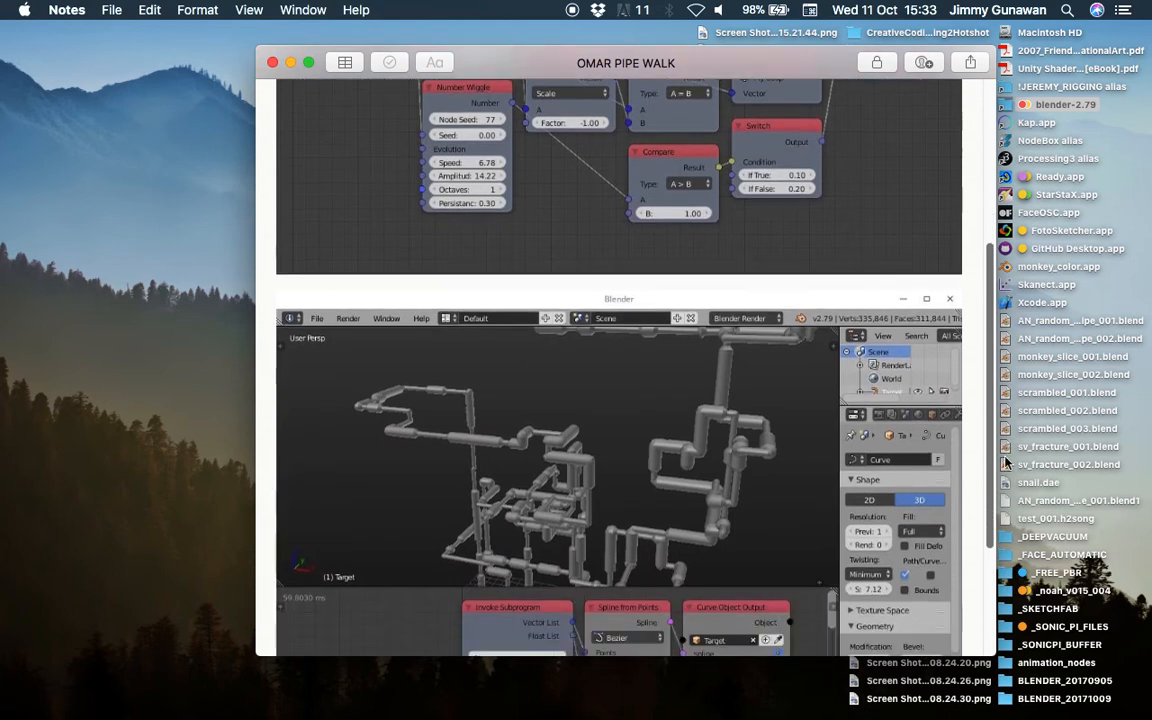
scroll(904, 410, "down", 5)
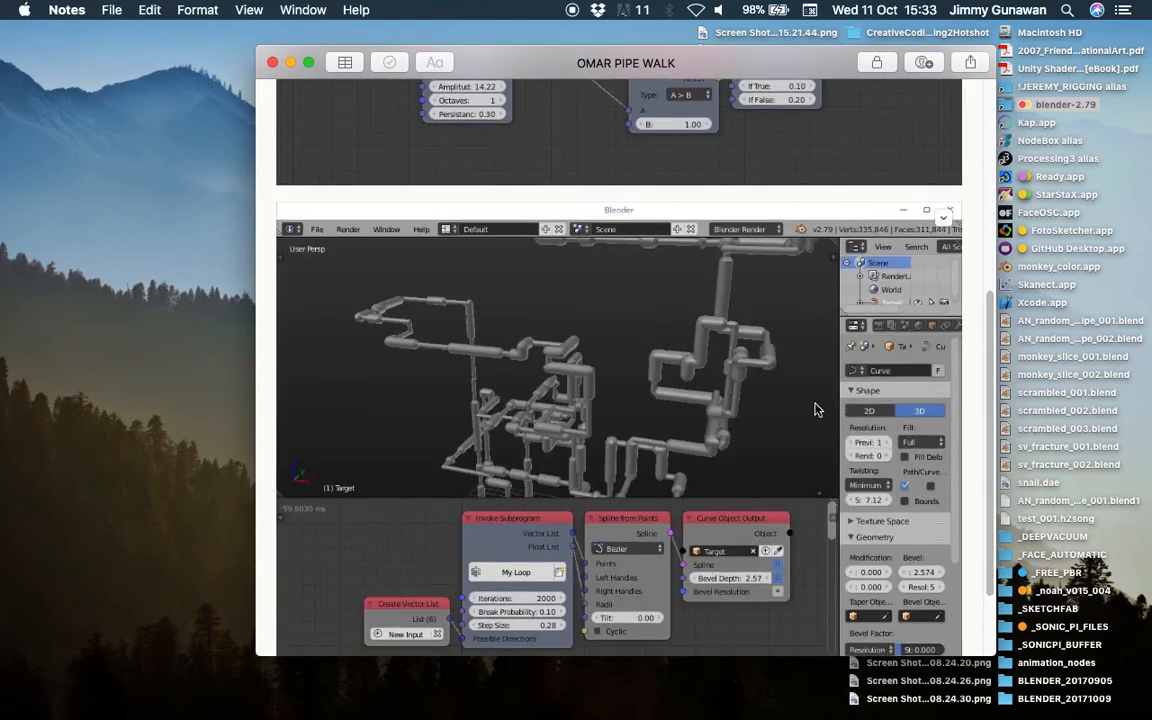
scroll(816, 408, "down", 1)
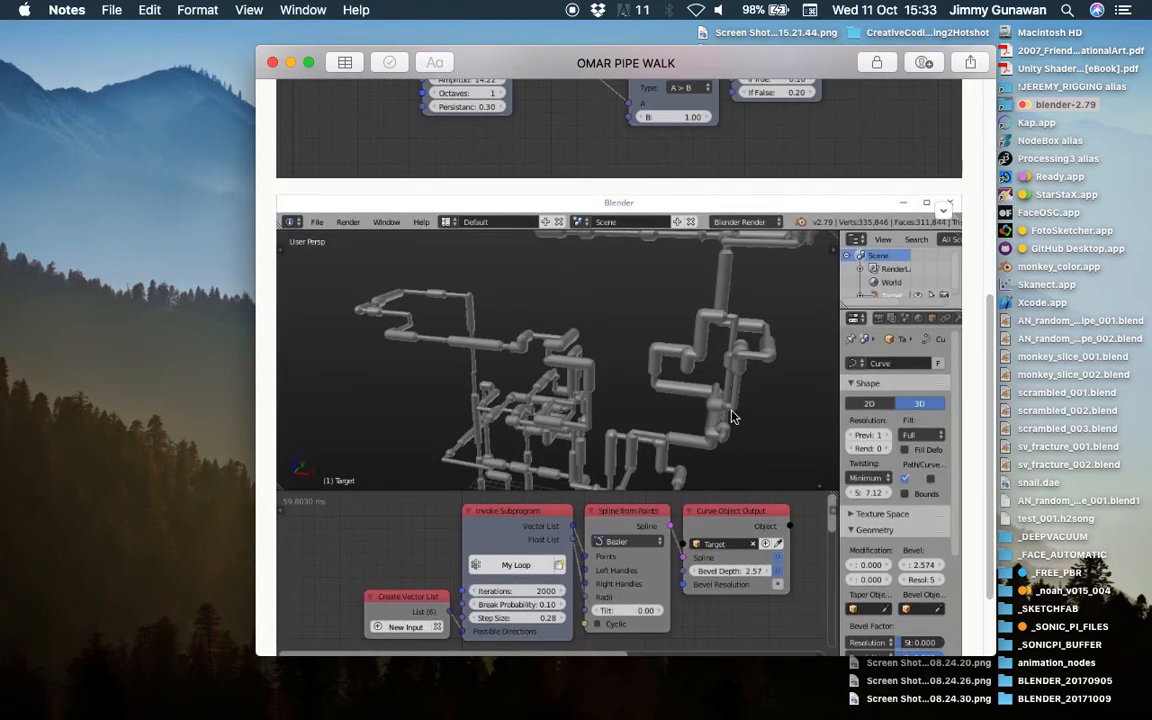
scroll(732, 416, "down", 4)
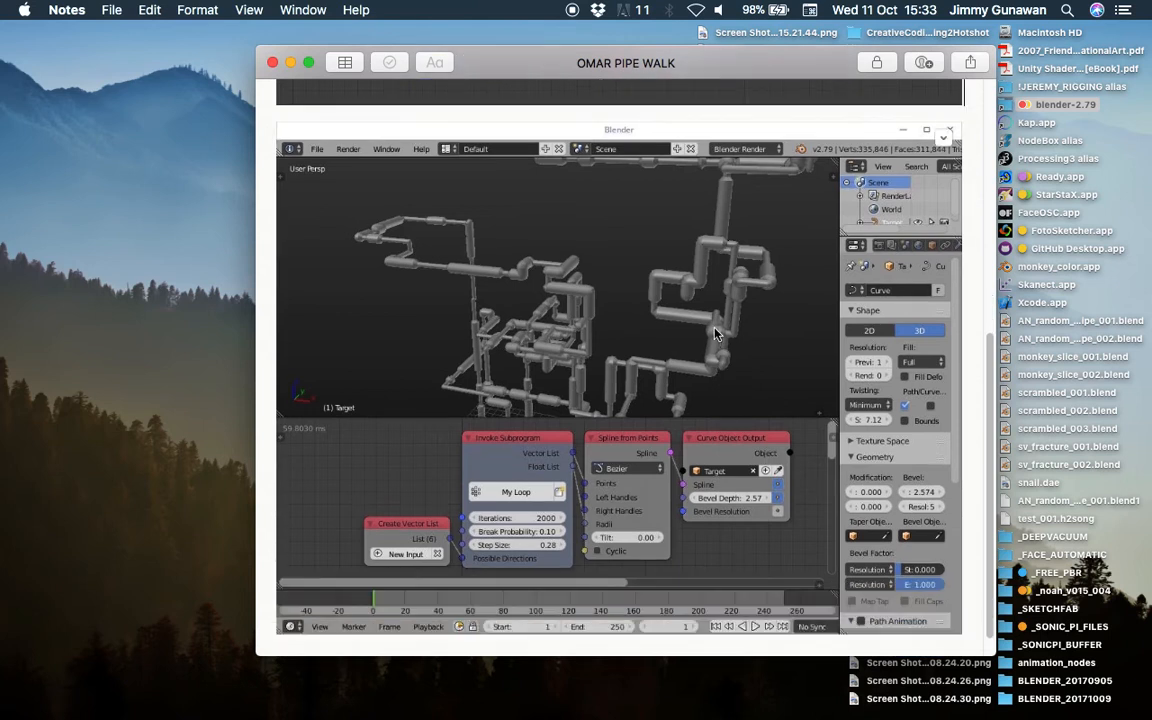
scroll(500, 300, "up", 3)
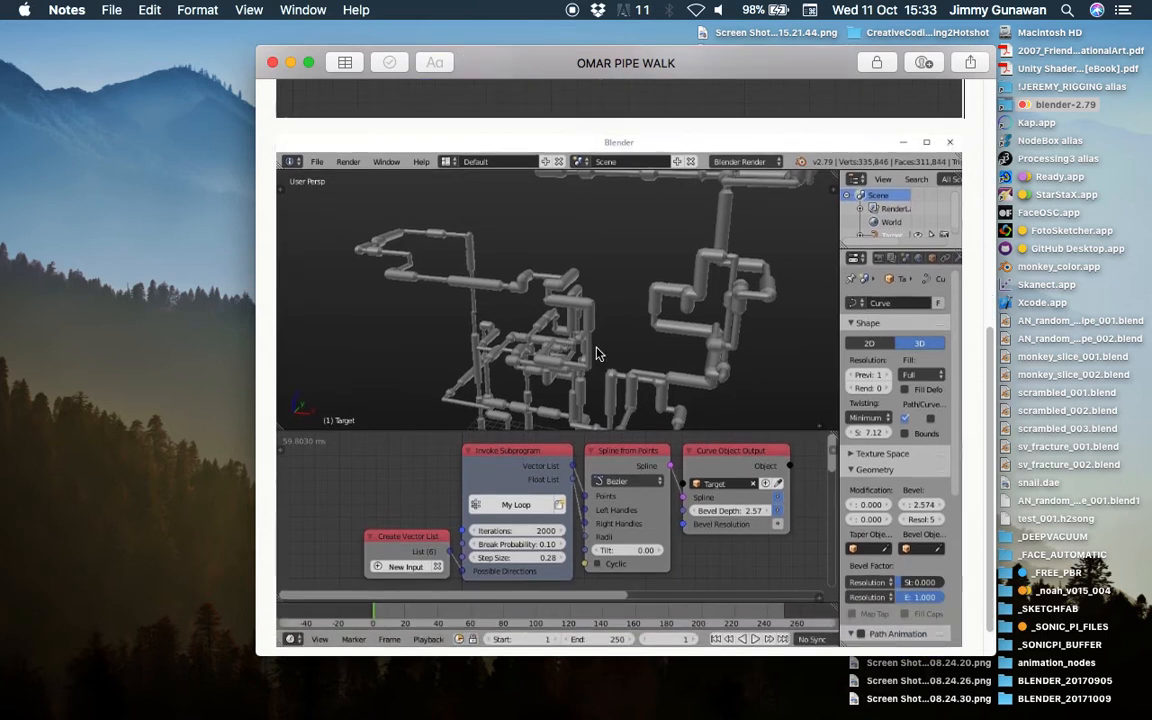
scroll(602, 357, "up", 5)
scroll(602, 357, "up", 5)
scroll(650, 298, "up", 5)
scroll(650, 298, "up", 5)
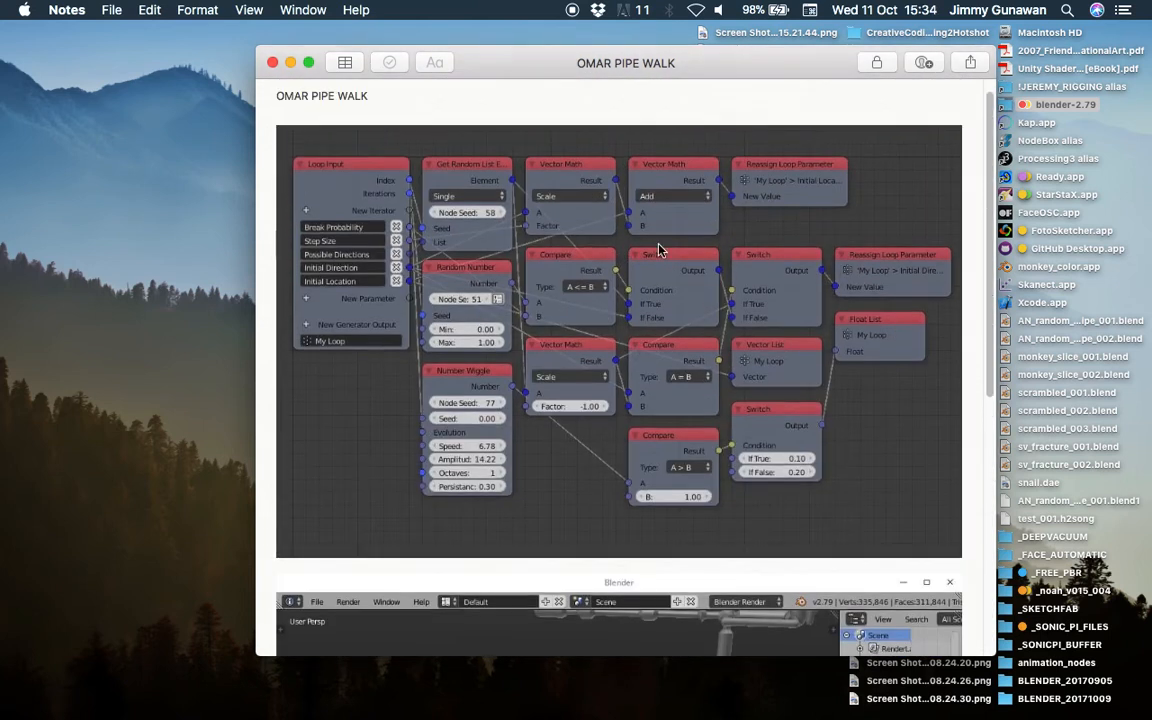
left_click_drag(740, 63, 656, 74)
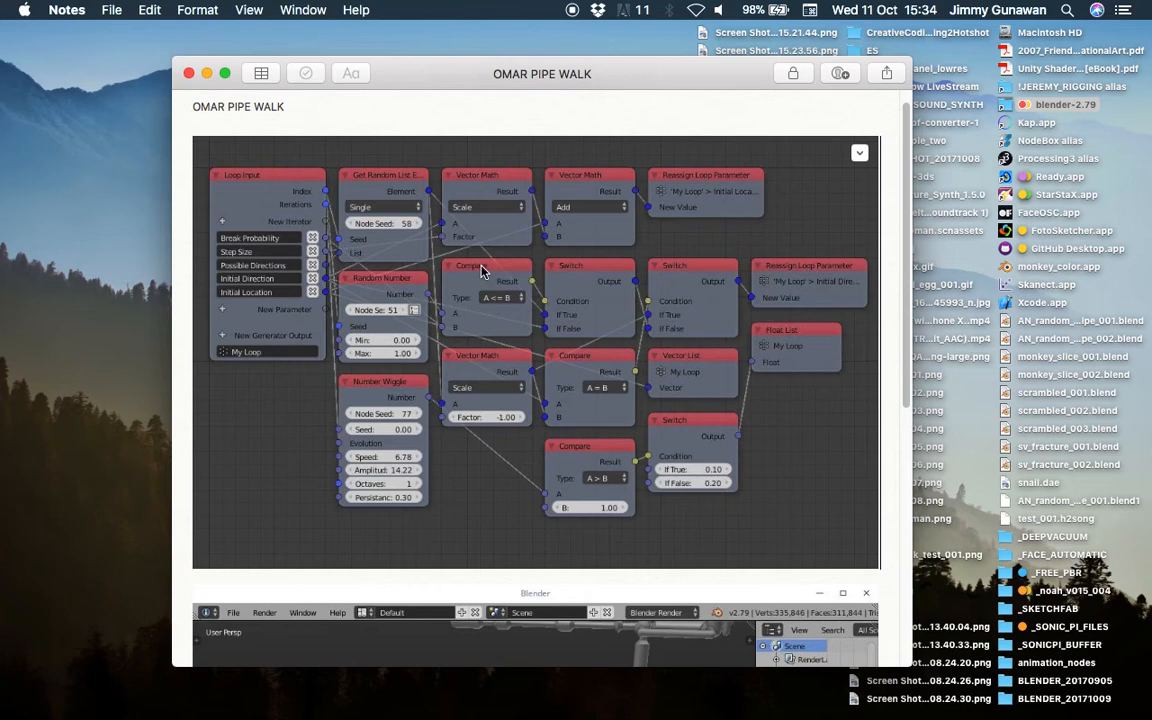
scroll(630, 337, "down", 1)
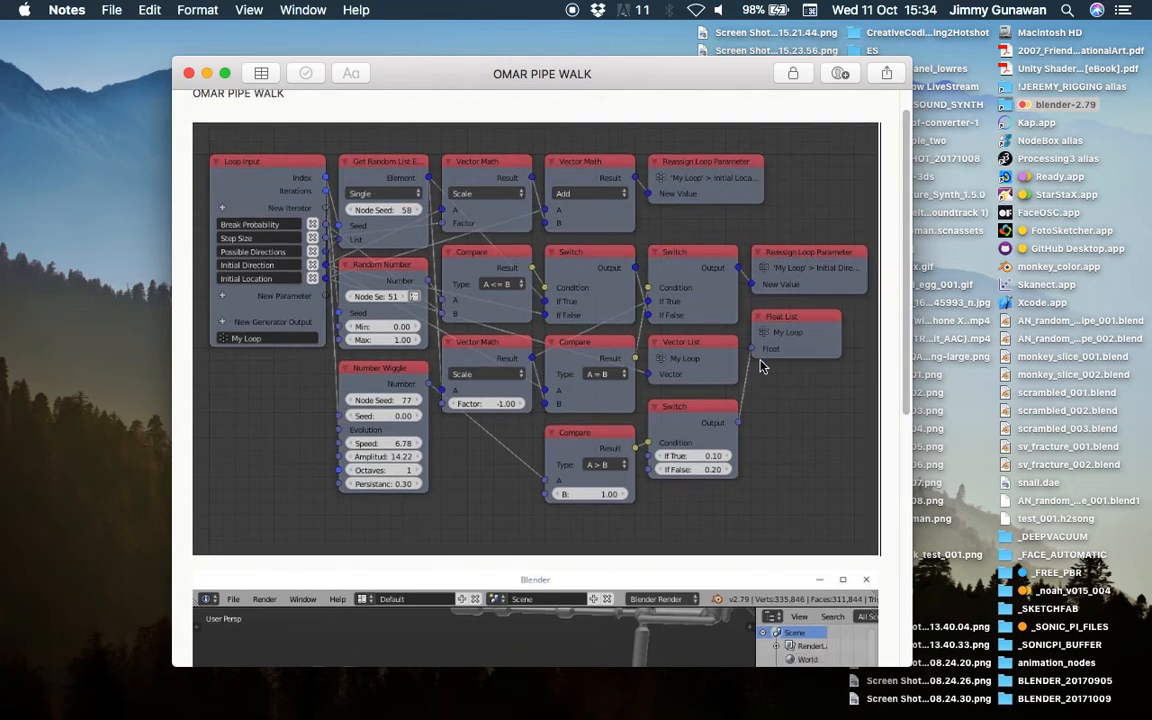
scroll(630, 340, "down", 2)
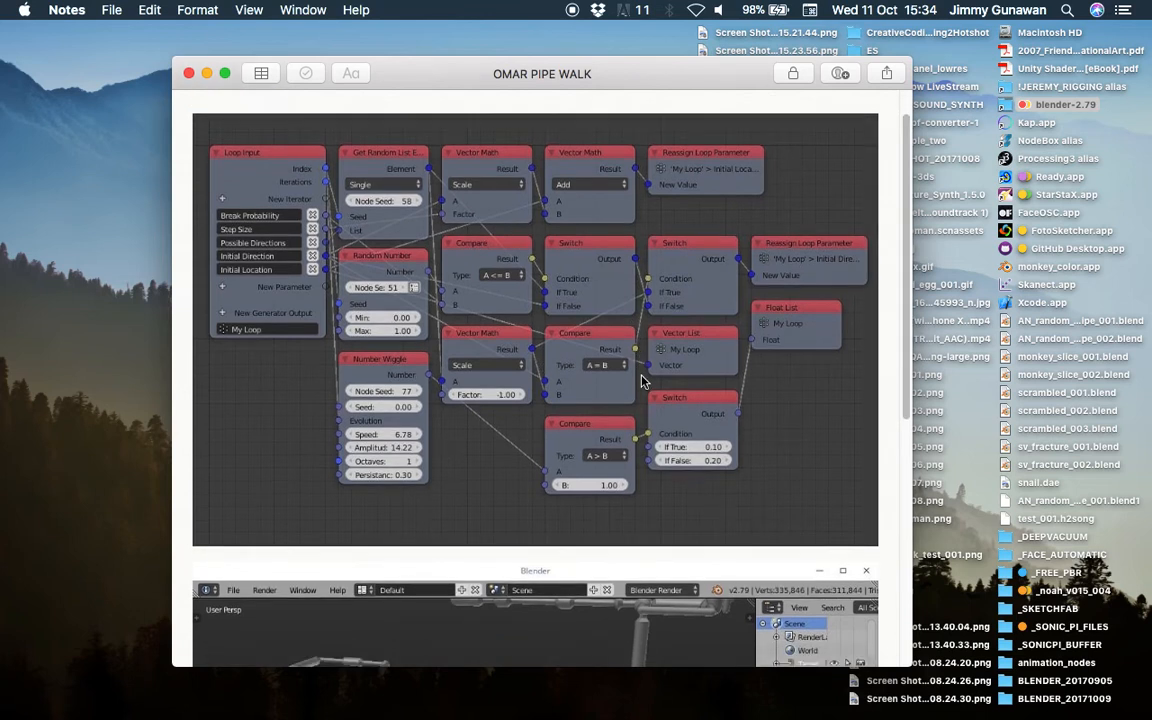
scroll(600, 350, "down", 3)
scroll(581, 346, "down", 2)
scroll(645, 398, "down", 3)
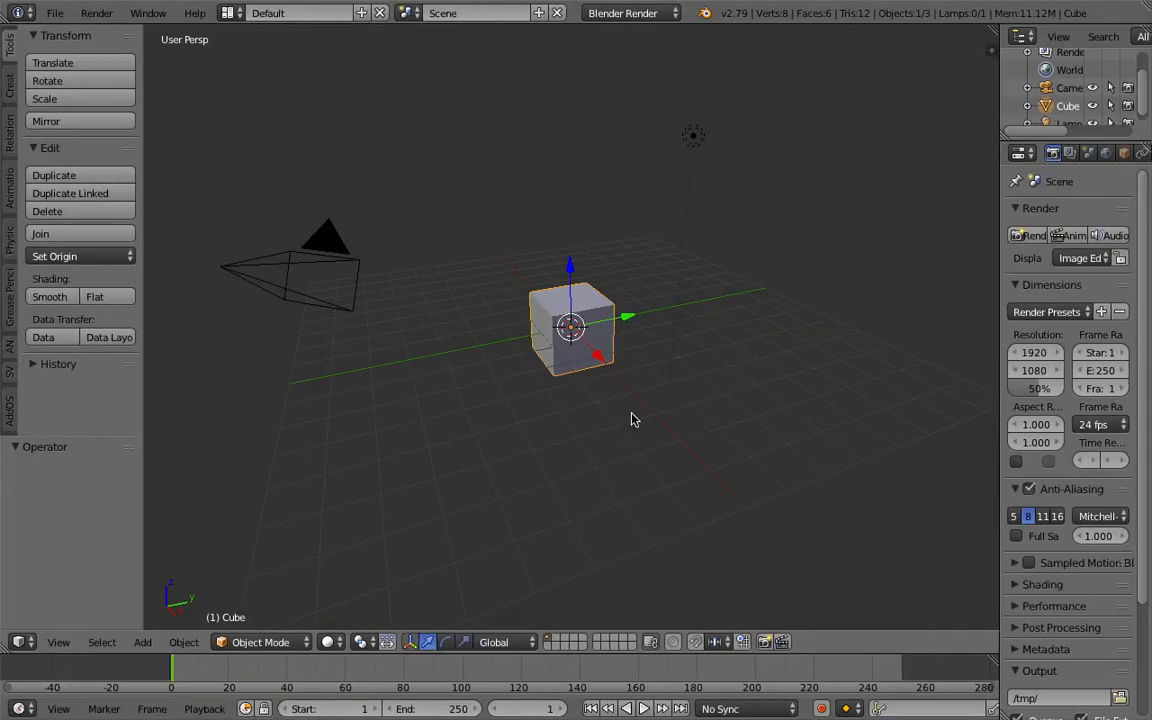
Delete all default scene objects and switch to the Compositing layout.
left_click(643, 410)
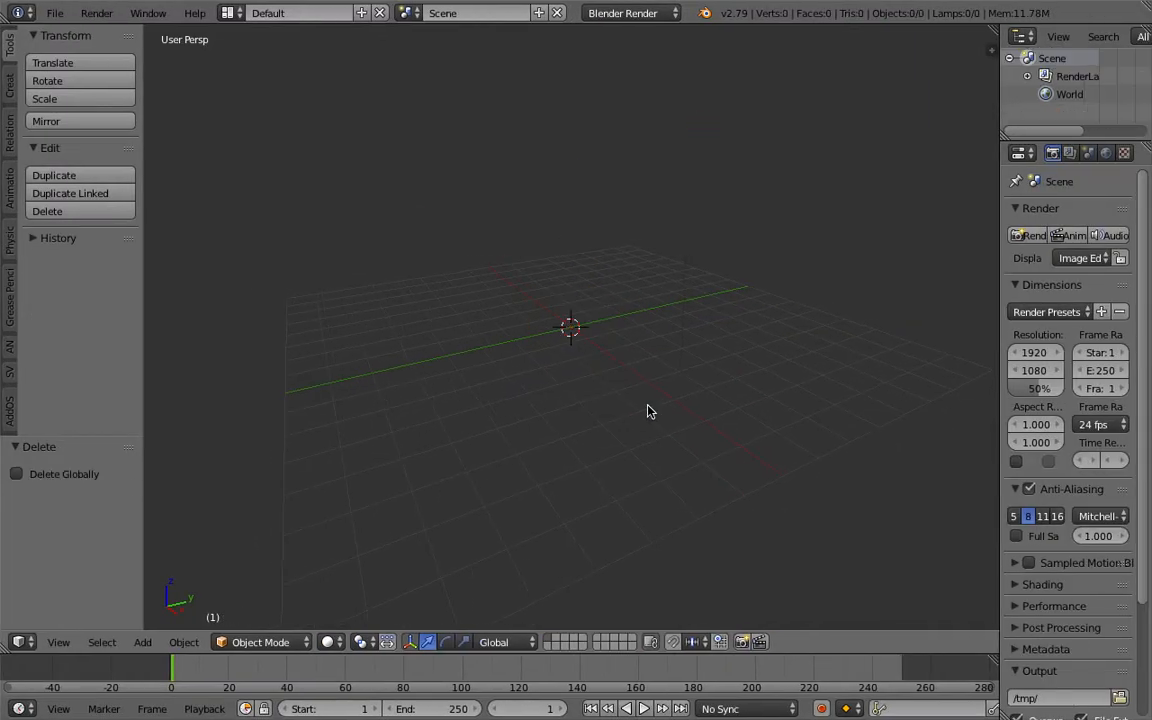
left_click(268, 13)
left_click(262, 82)
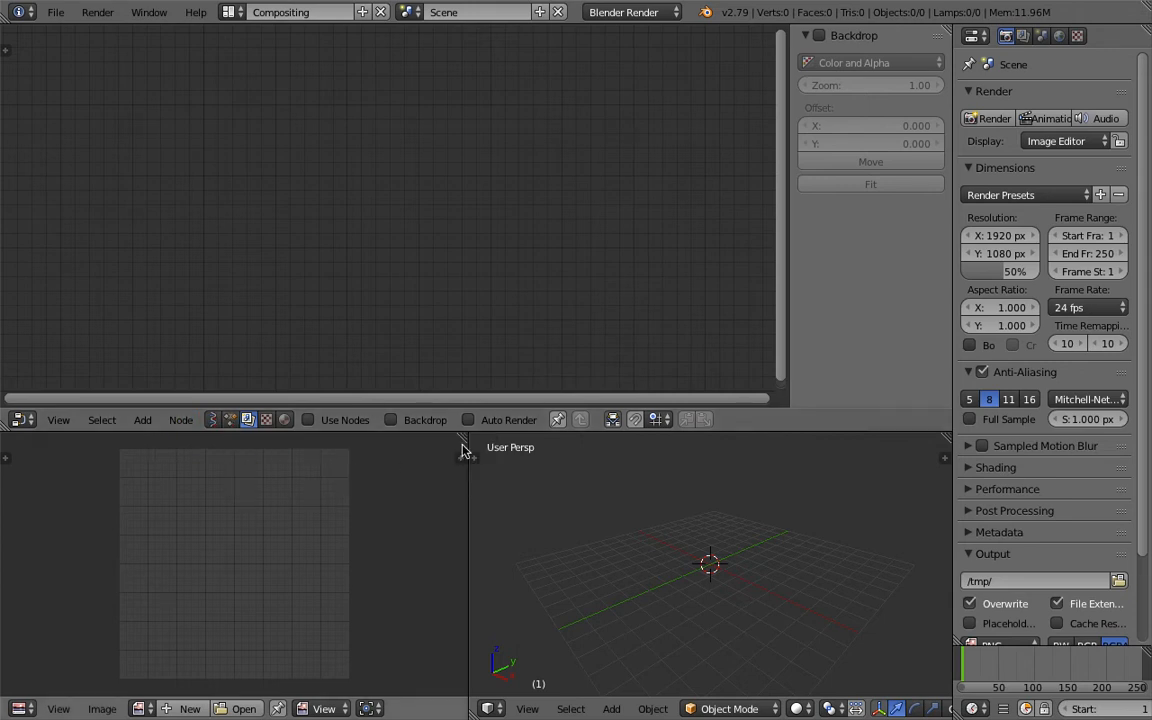
Merge the image editor into the 3D view and create a new Animation Nodes tree.
left_click_drag(463, 447, 300, 540)
left_click(230, 419)
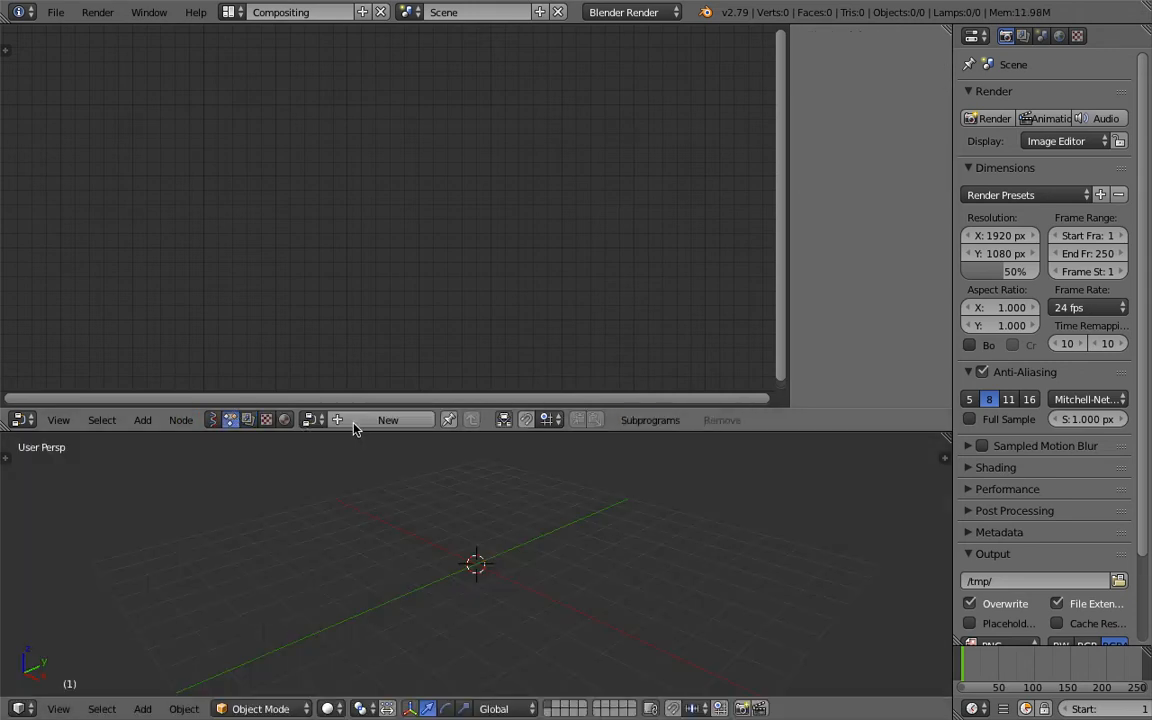
left_click(387, 420)
key("n")
Set Auto Execution to trigger on tree, frame and property changes instead of always, then start saving.
key("t")
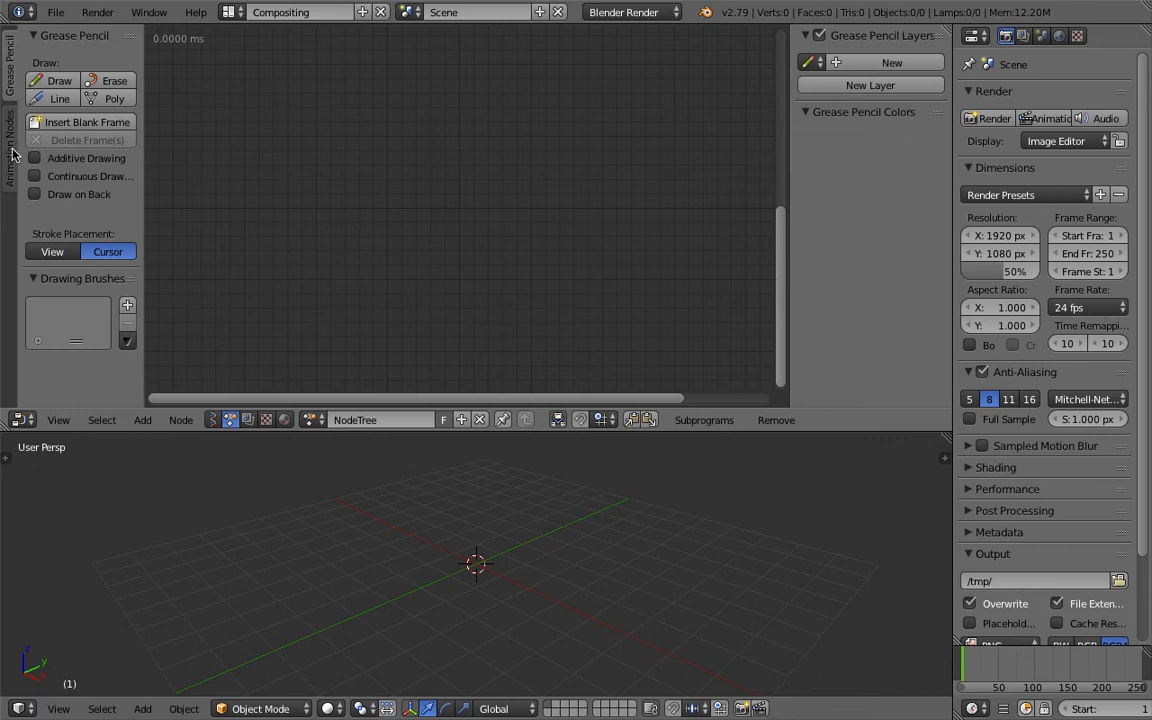
left_click(11, 150)
left_click(36, 63)
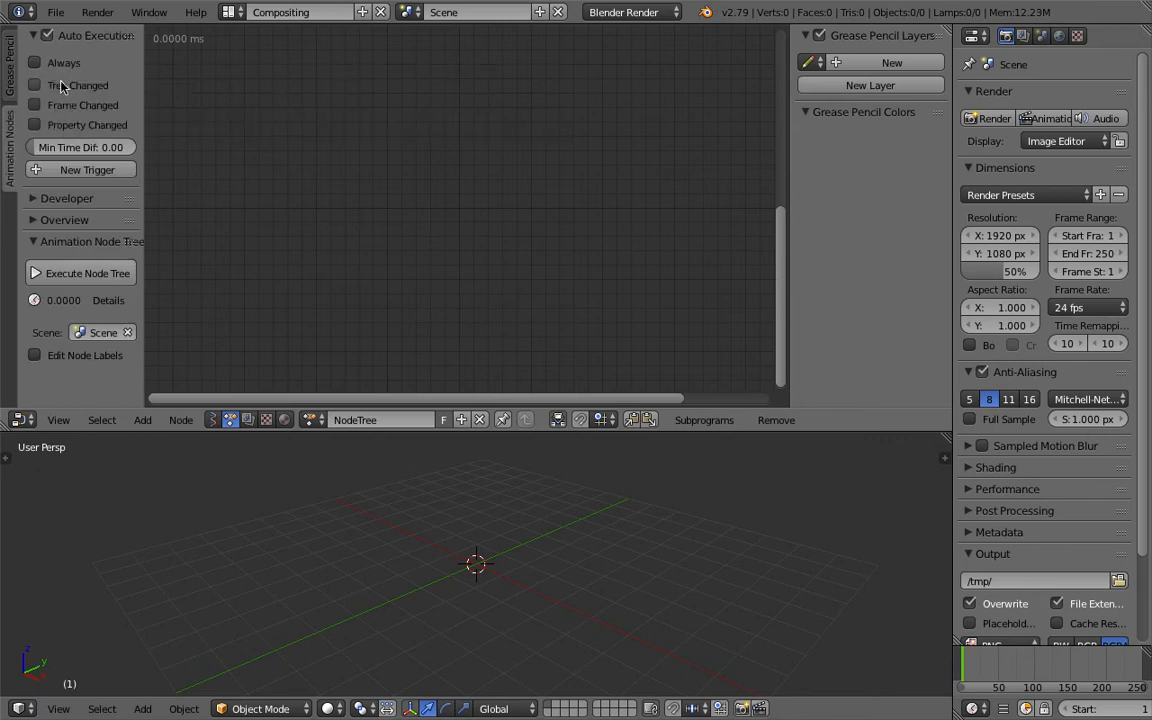
key("n")
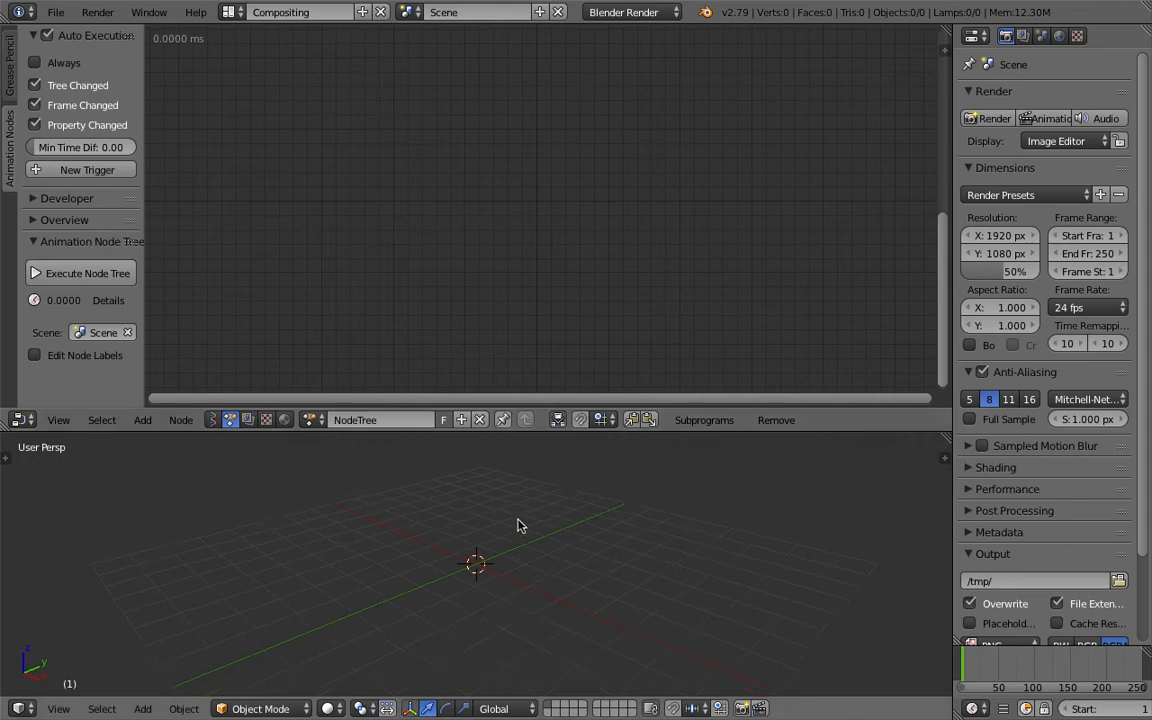
key("ctrl+s")
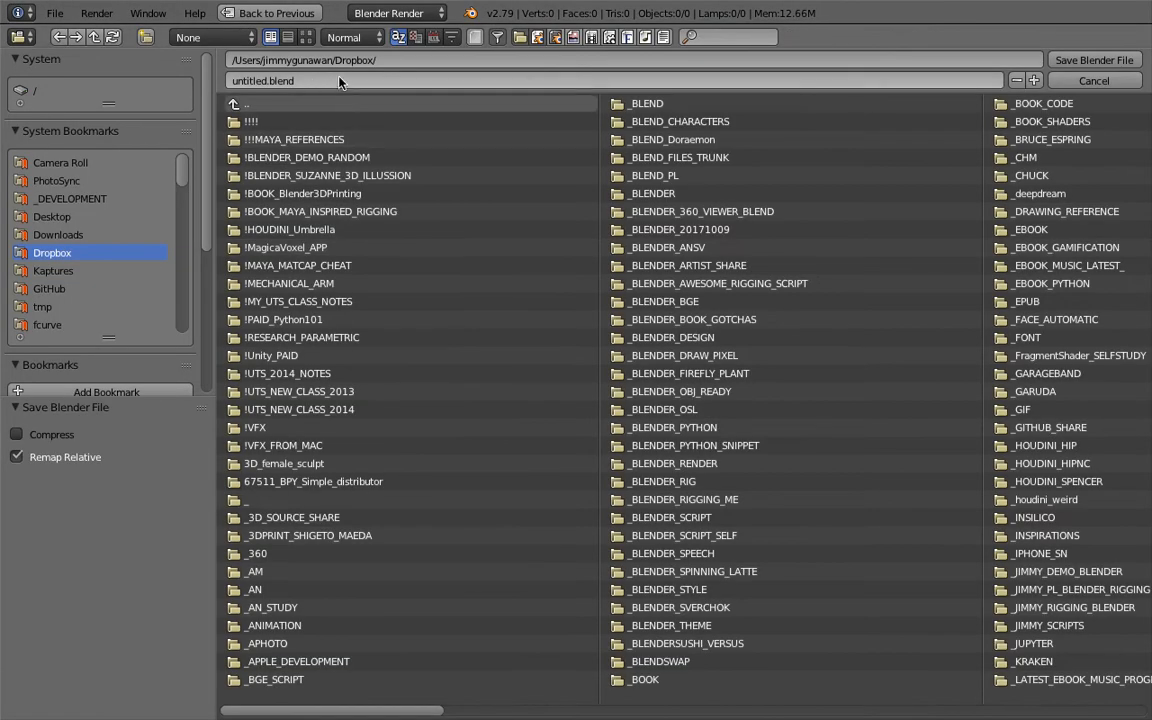
Save the file to Dropbox as AN_accumulative_demo_001.
left_click(340, 81)
type("AN_accumulative_demo_001")
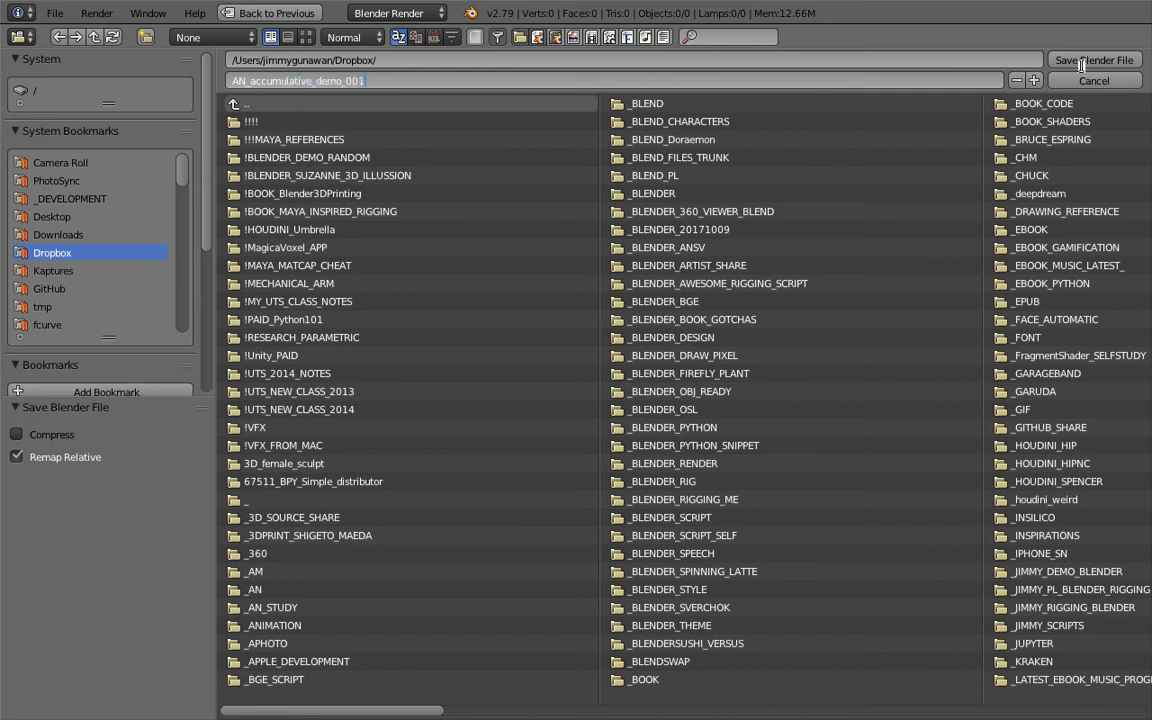
key("Return")
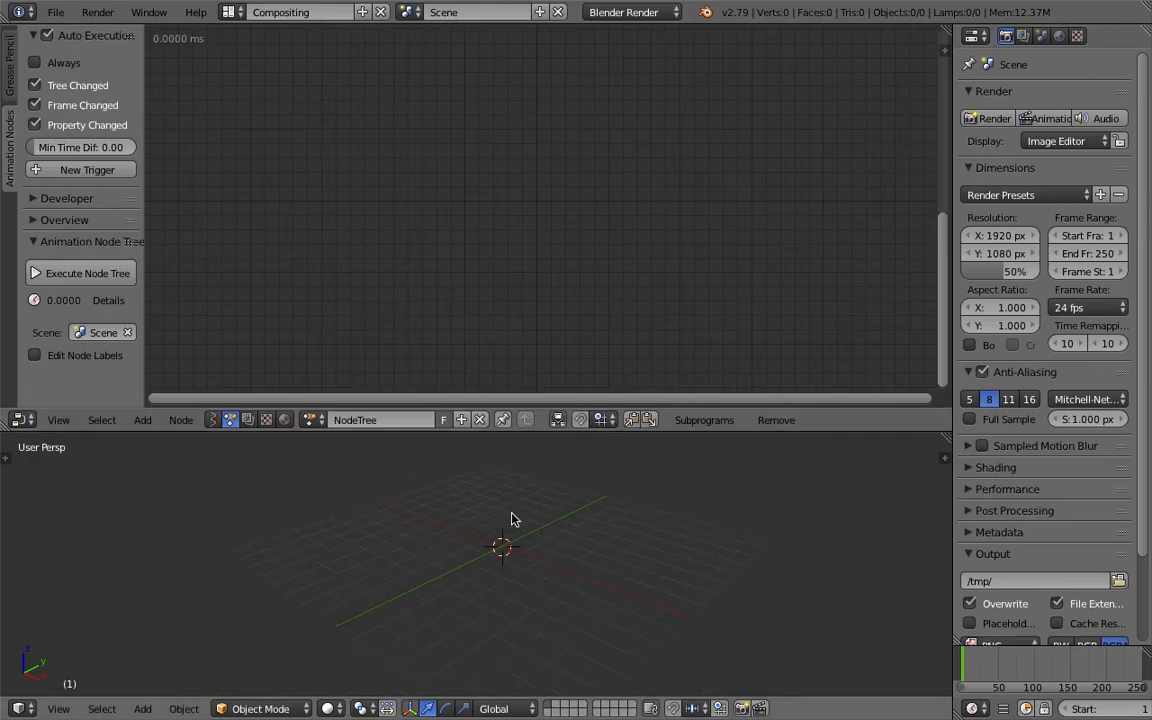
Add a Loop Input node via search and position it in the node editor.
key("shift+a")
left_click(380, 191)
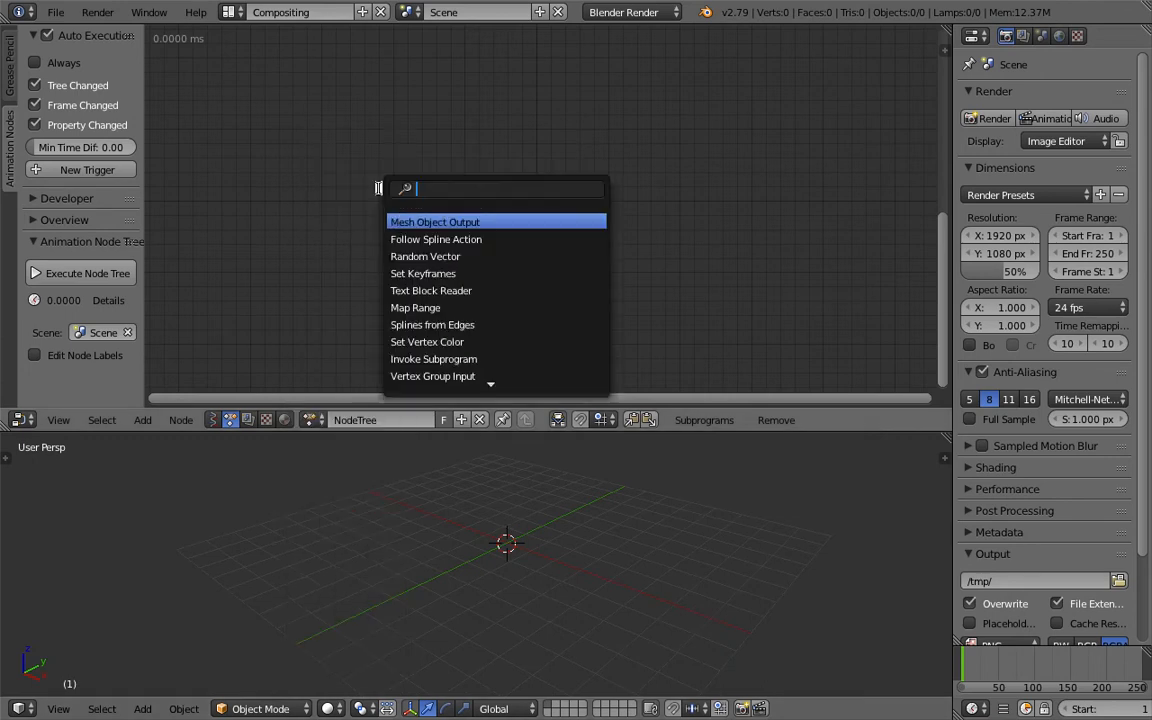
type("loop")
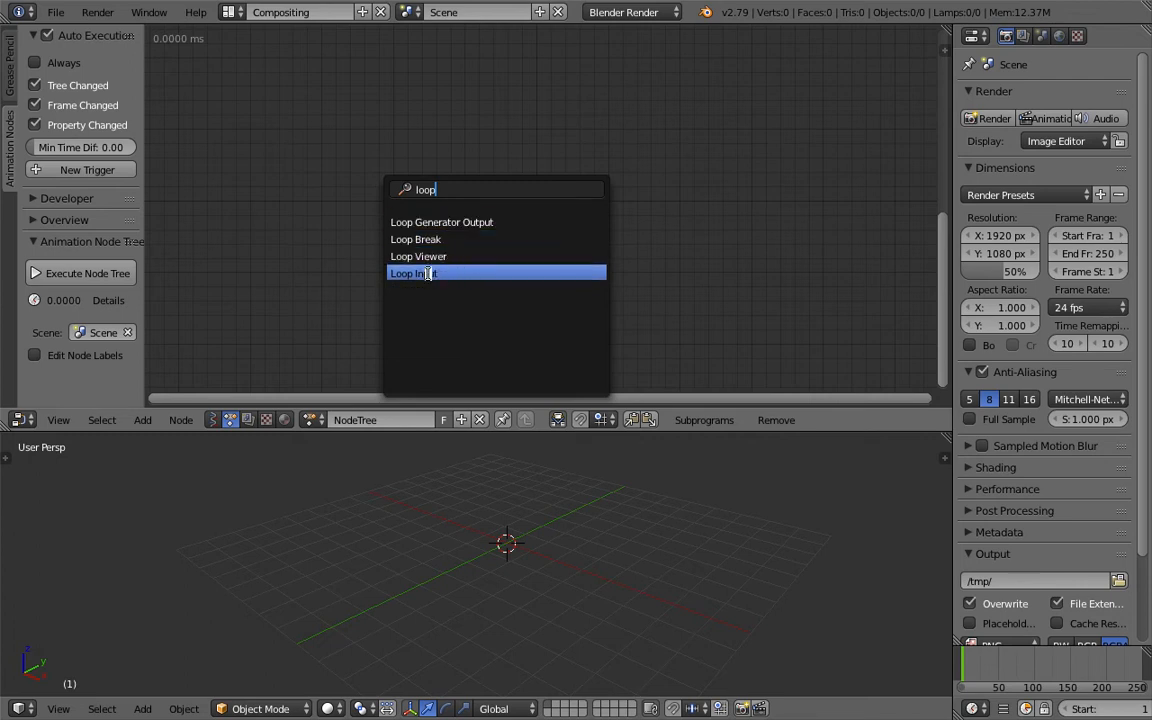
left_click(442, 273)
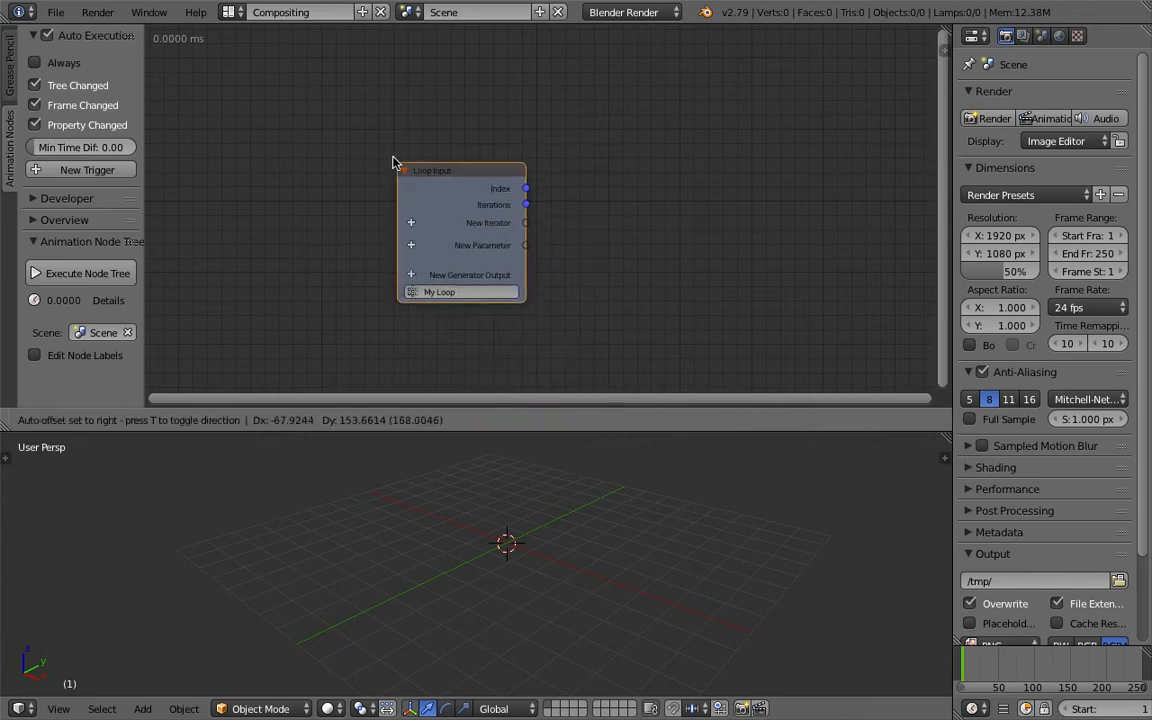
left_click(396, 152)
scroll(310, 218, "up", 1)
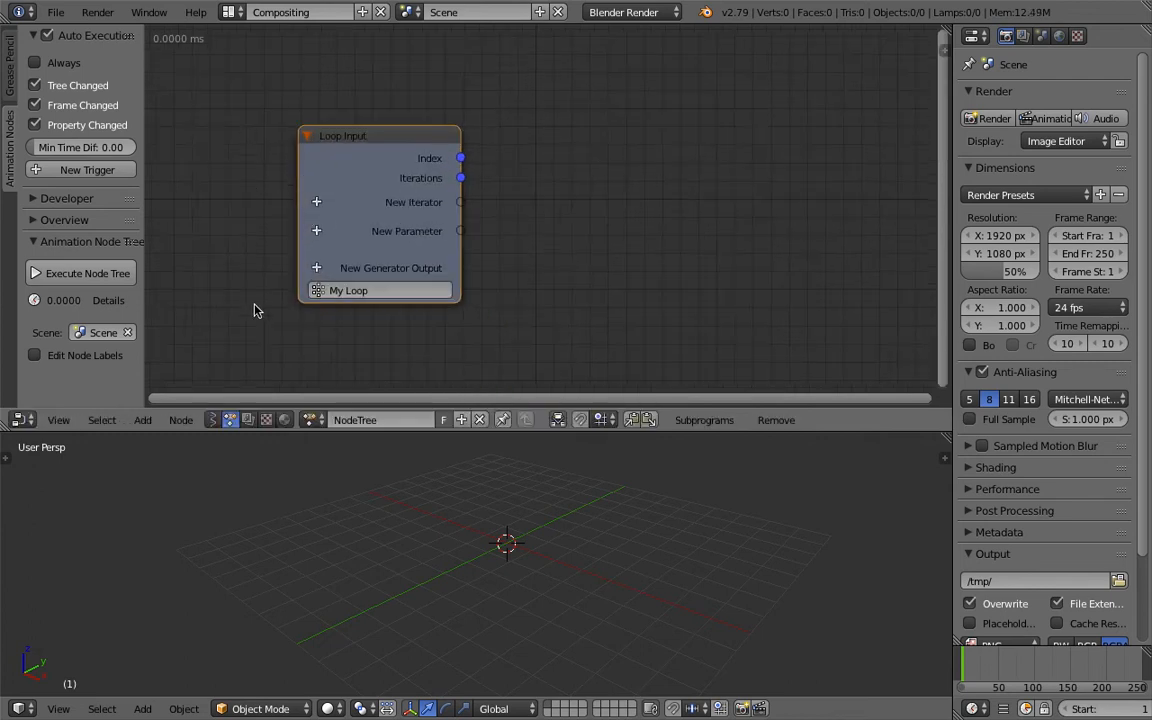
scroll(417, 95, "down", 1)
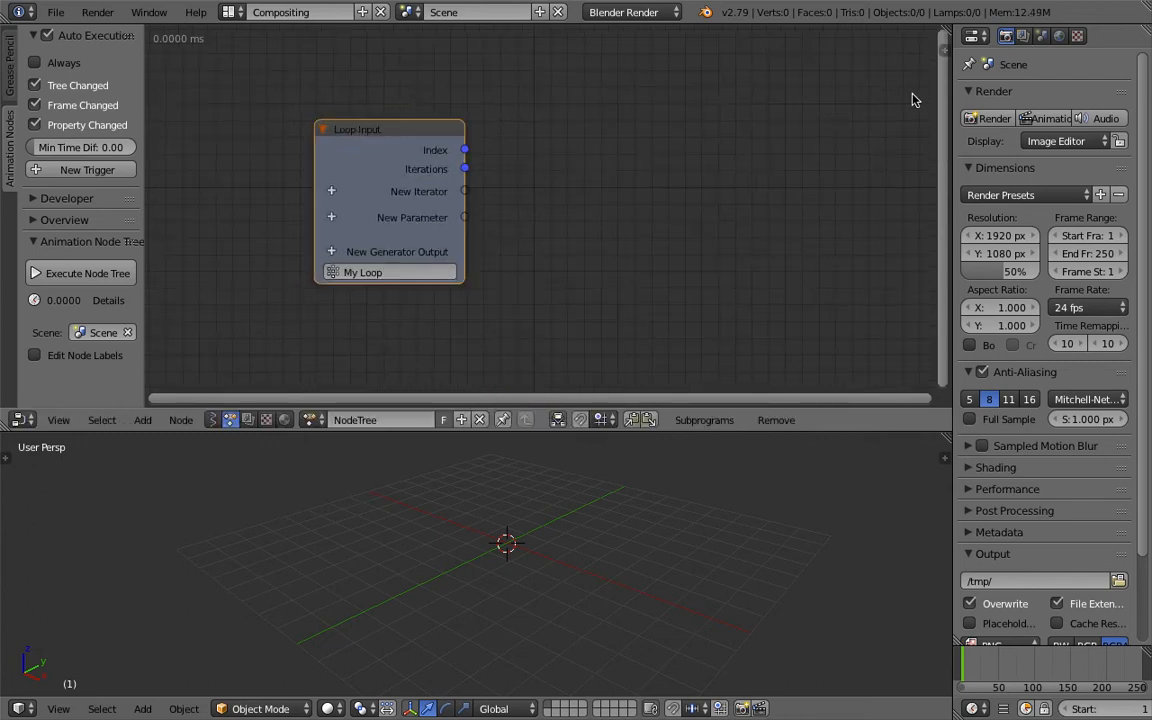
left_click_drag(945, 200, 975, 200)
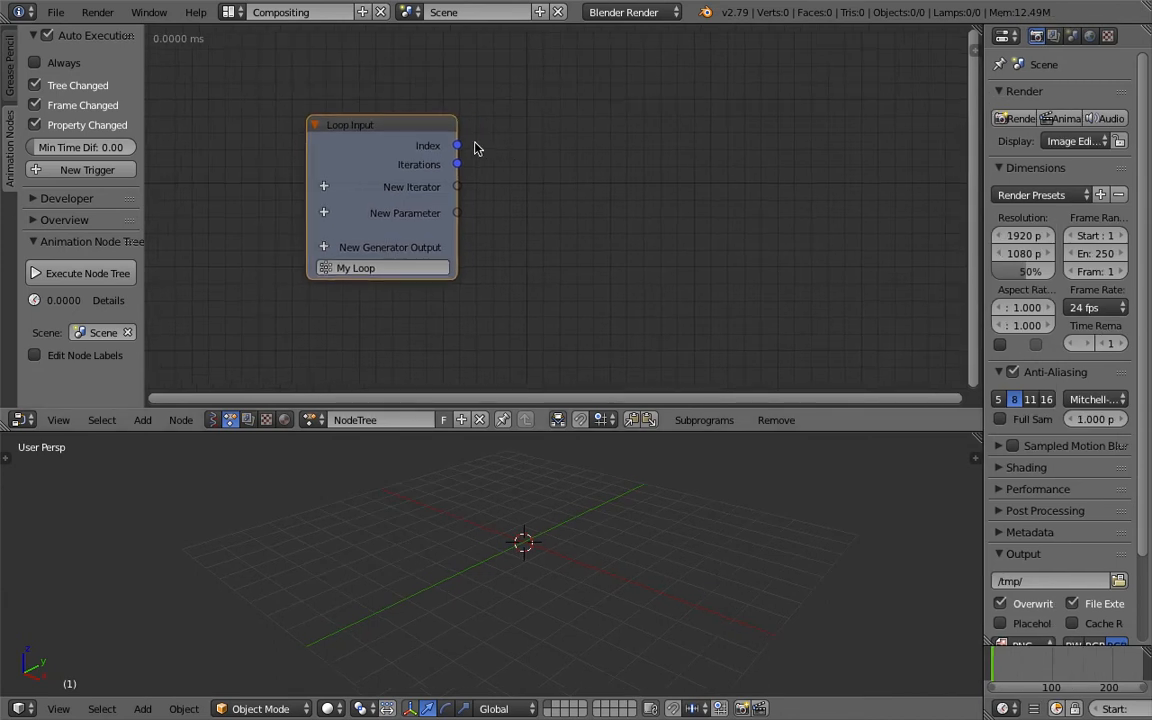
mouse_move(358, 175)
left_mouse_down()
mouse_move(395, 110)
mouse_move(630, 85)
left_mouse_up()
scroll(372, 122, "down", 1)
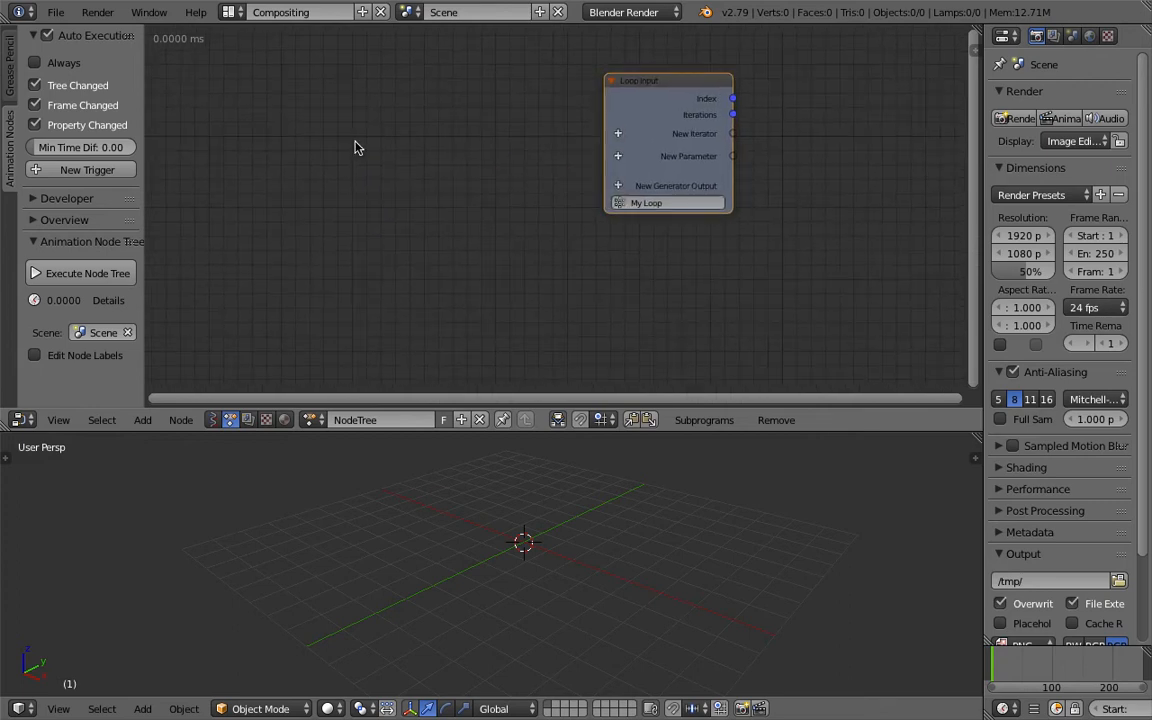
Add a Random Number node with Max set to 10.
key("ctrl+a")
type("random n")
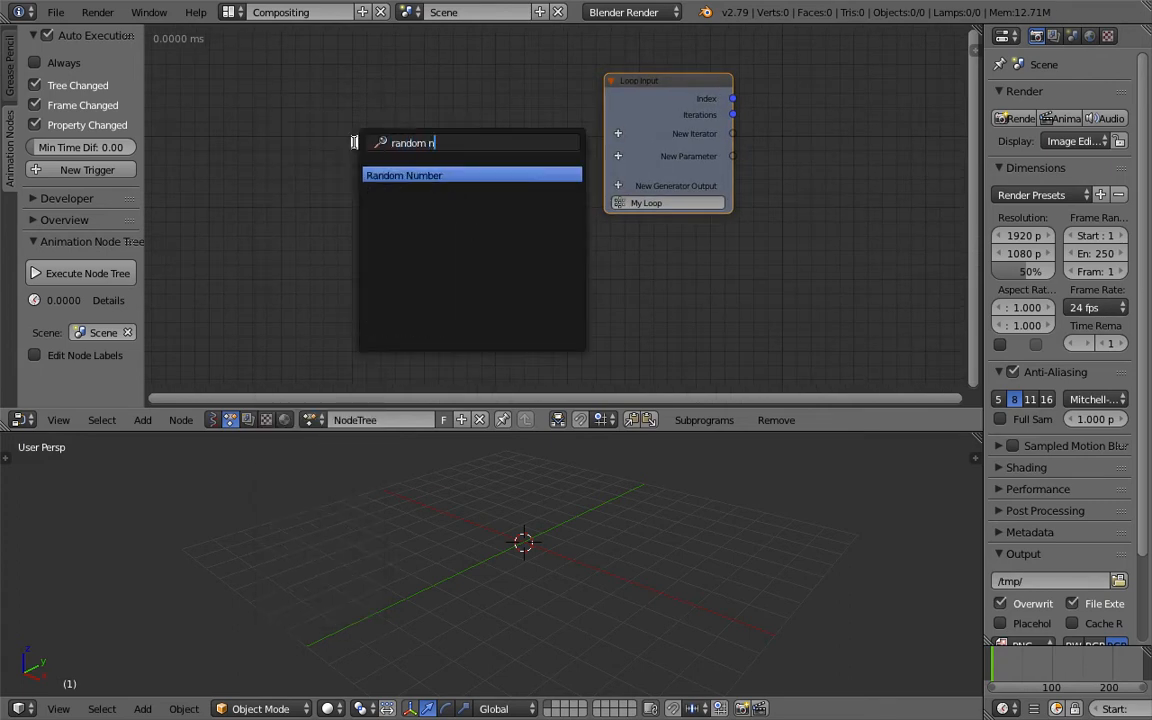
key("Return")
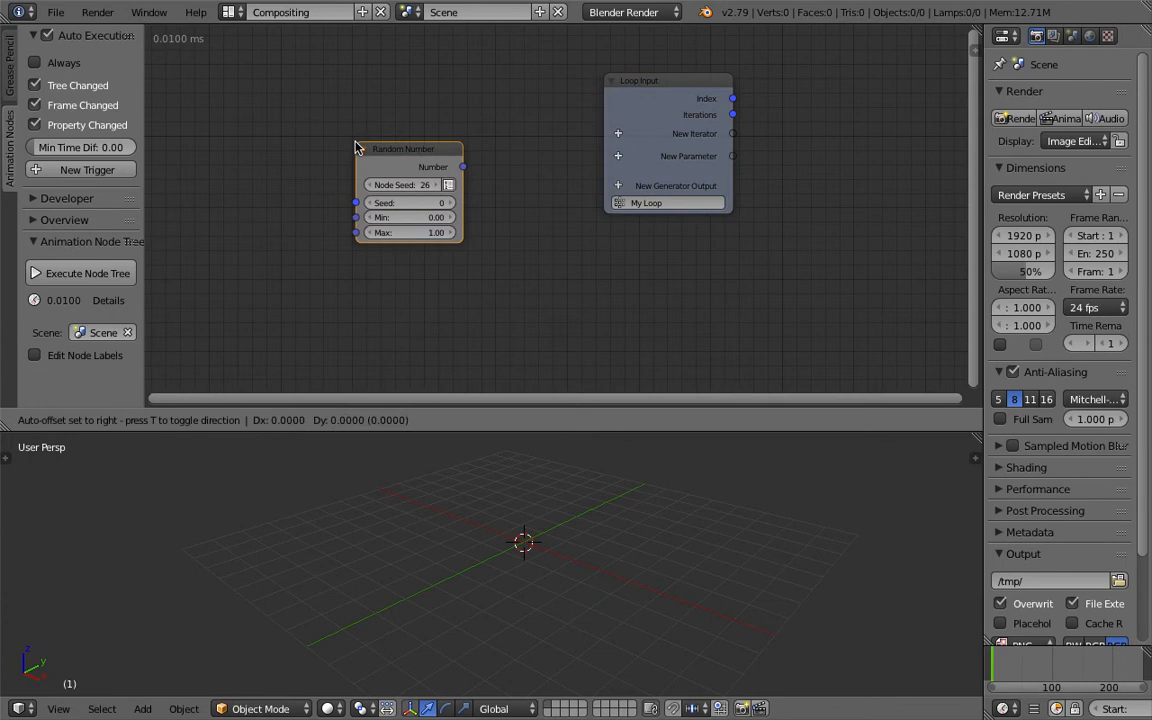
left_click(320, 140)
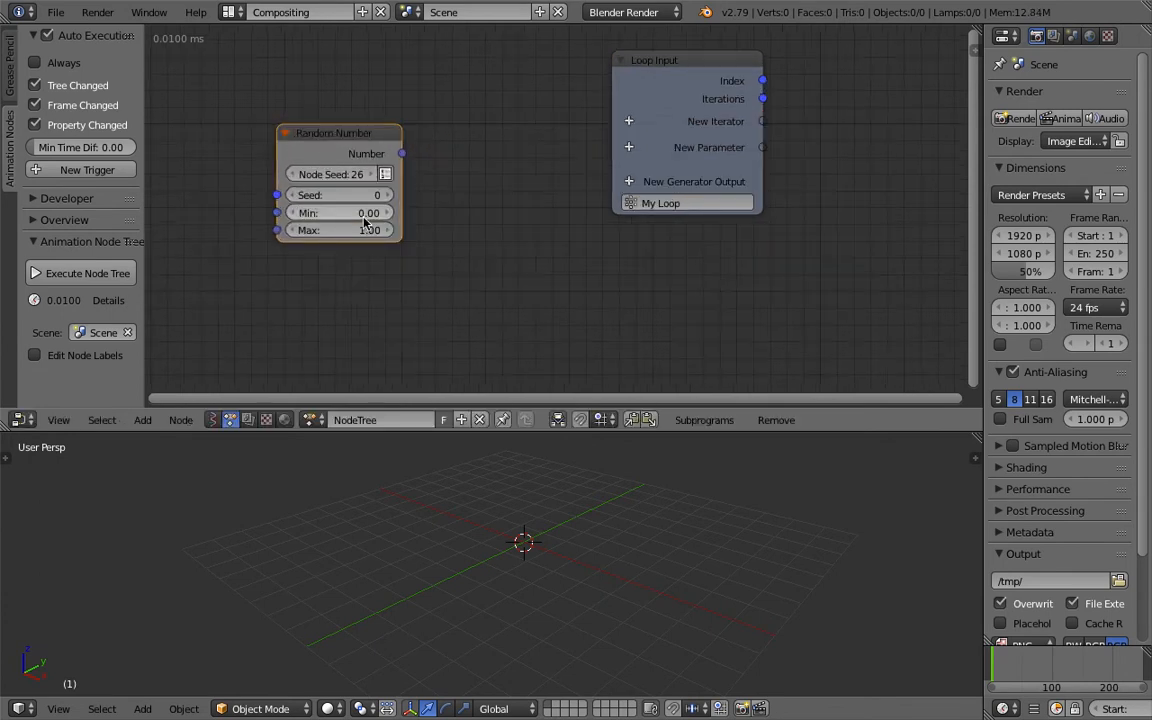
double_click(363, 229)
type("10")
key("Return")
left_click_drag(678, 128, 741, 159)
Make the Random Number node output a list with Count 10 and arrange the nodes.
left_click(385, 174)
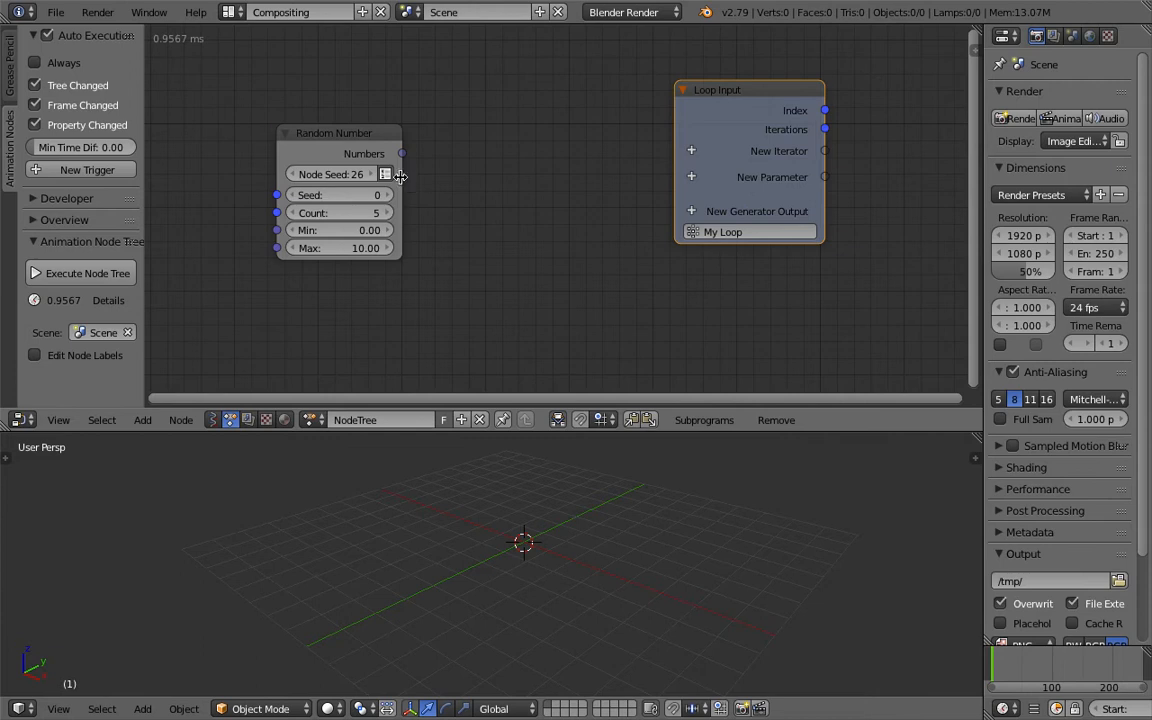
left_click_drag(401, 176, 445, 176)
double_click(368, 213)
type("10")
key("Return")
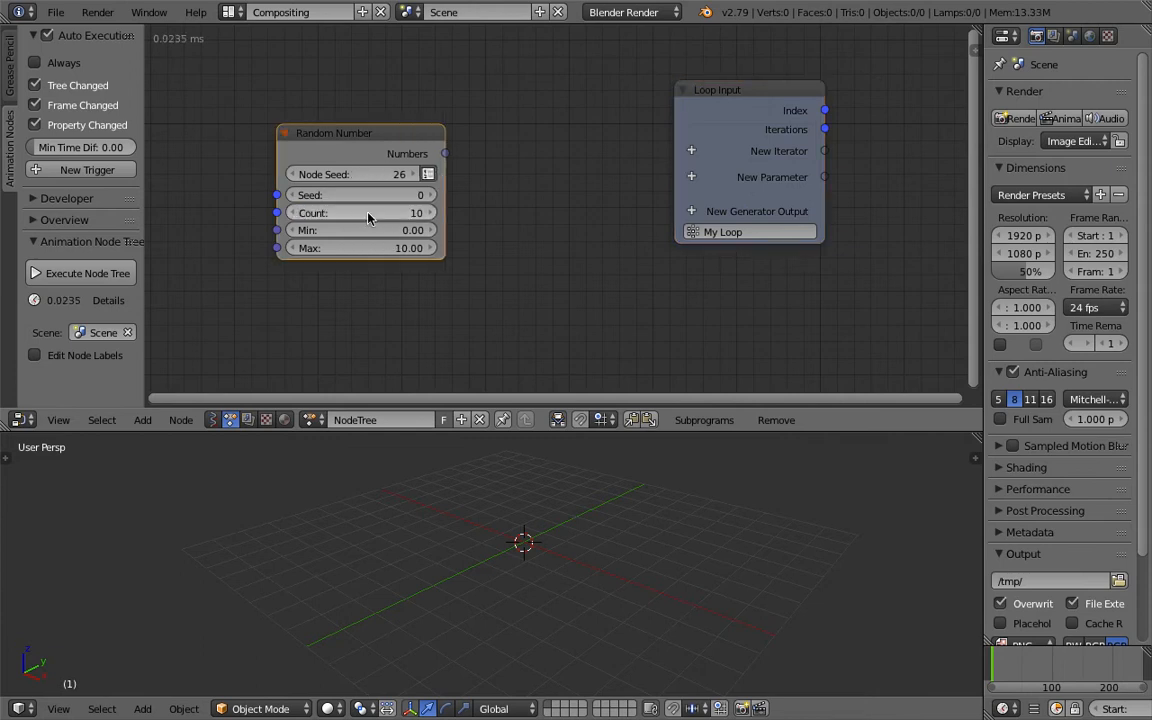
left_click_drag(334, 145, 304, 132)
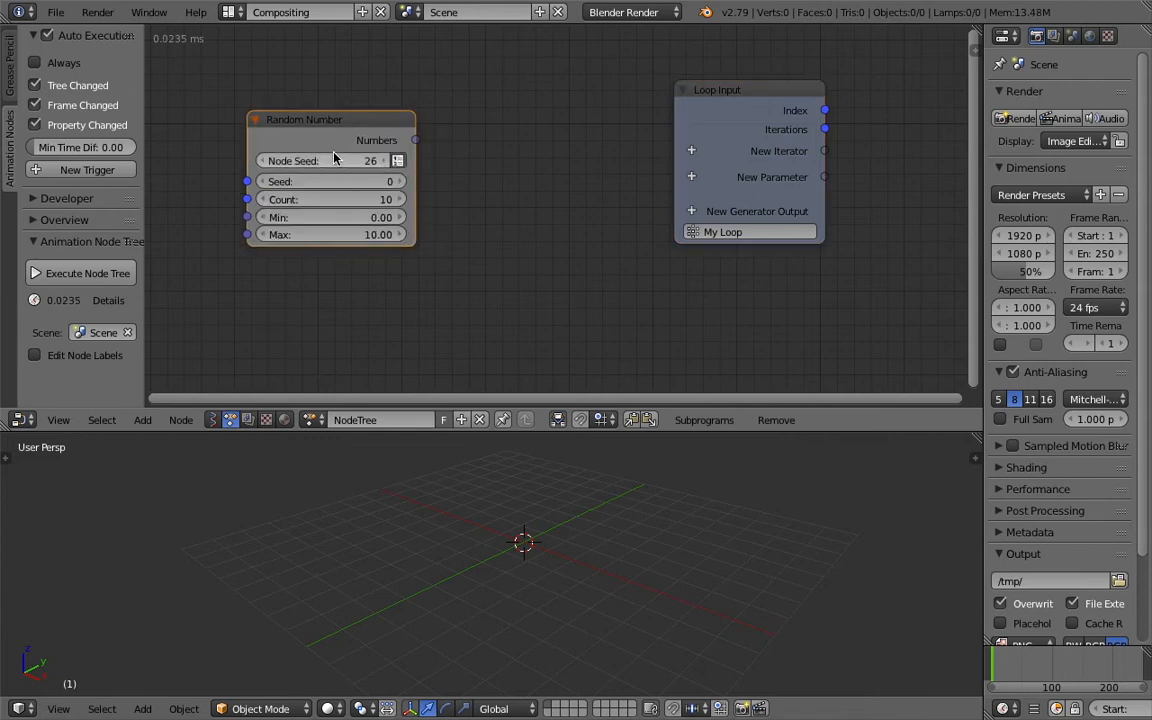
left_click_drag(728, 163, 790, 171)
Add a Viewer node fed by the random Numbers list and delete the Loop Input node.
key("ctrl+a")
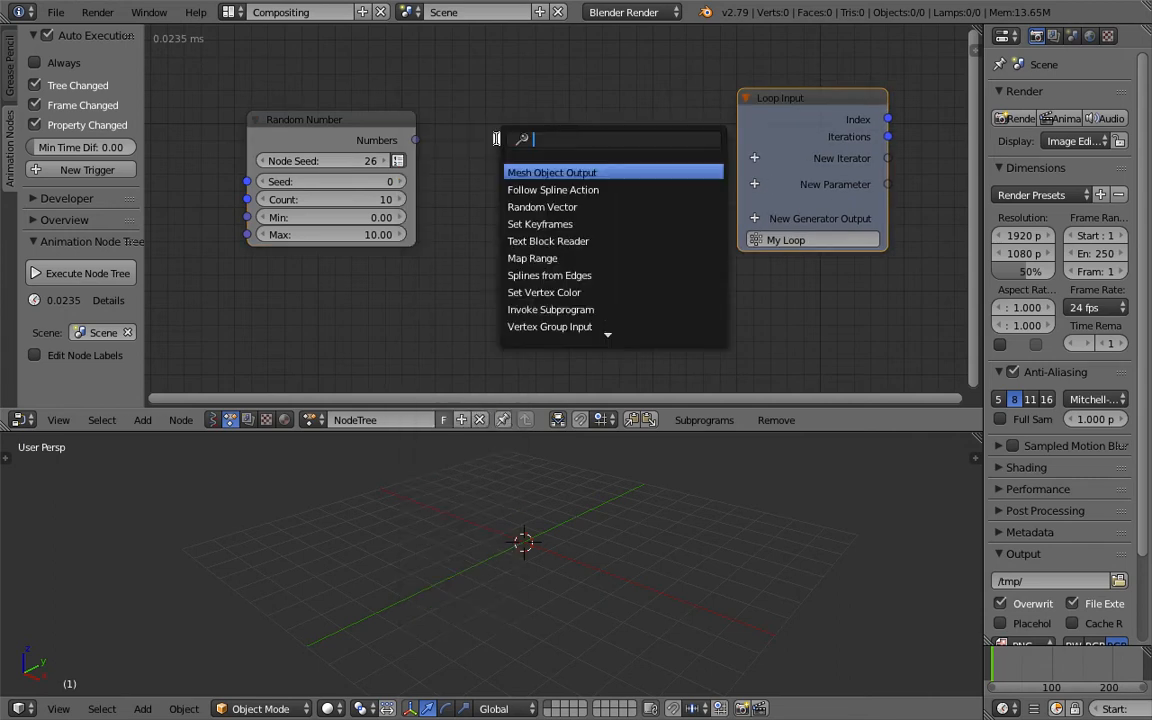
type("viewer")
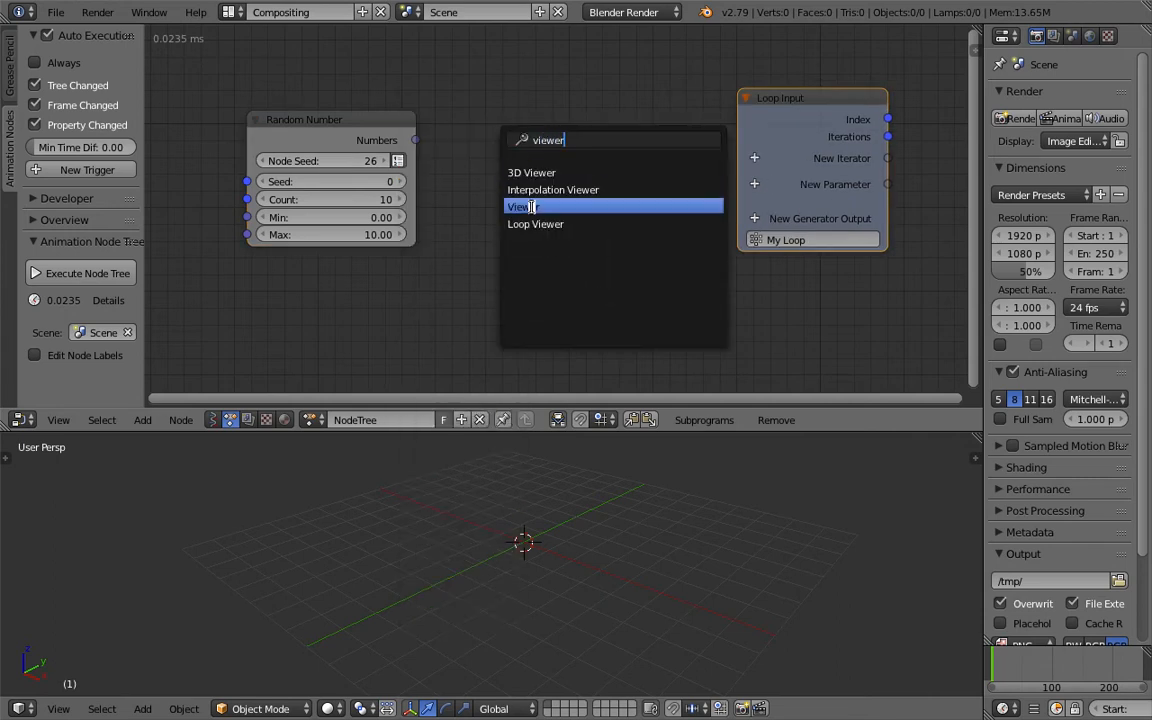
left_click(533, 206)
mouse_move(414, 140)
left_mouse_down()
mouse_move(510, 193)
mouse_move(545, 159)
left_mouse_up()
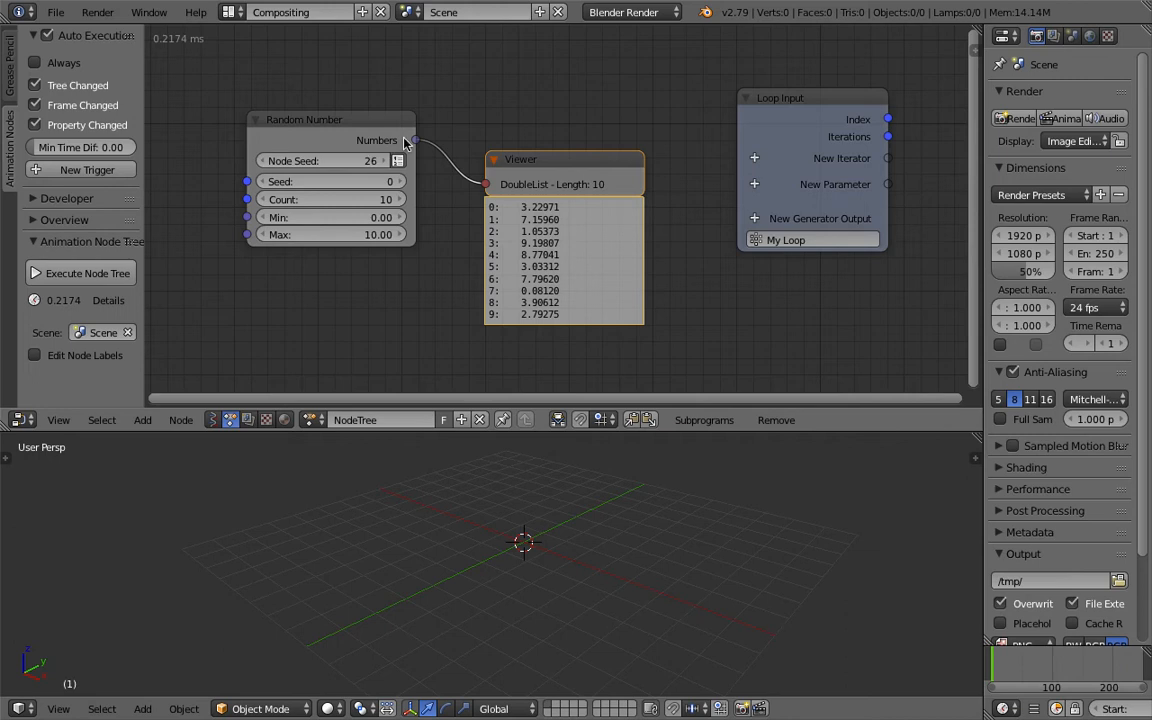
left_click(775, 112)
key("x")
Rearrange the Random Number and Viewer nodes and start looping through the Numbers list.
left_click_drag(494, 159, 501, 180)
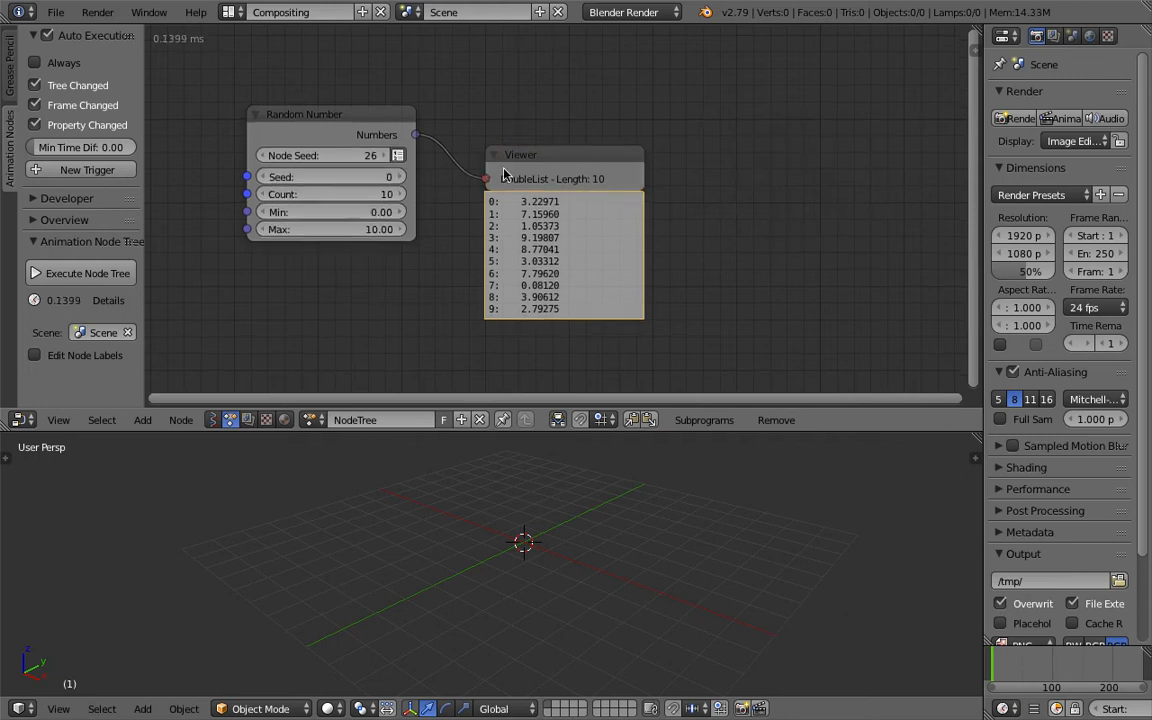
left_click_drag(380, 124, 383, 106)
left_click_drag(527, 181, 536, 262)
left_click(330, 100)
left_click(533, 248)
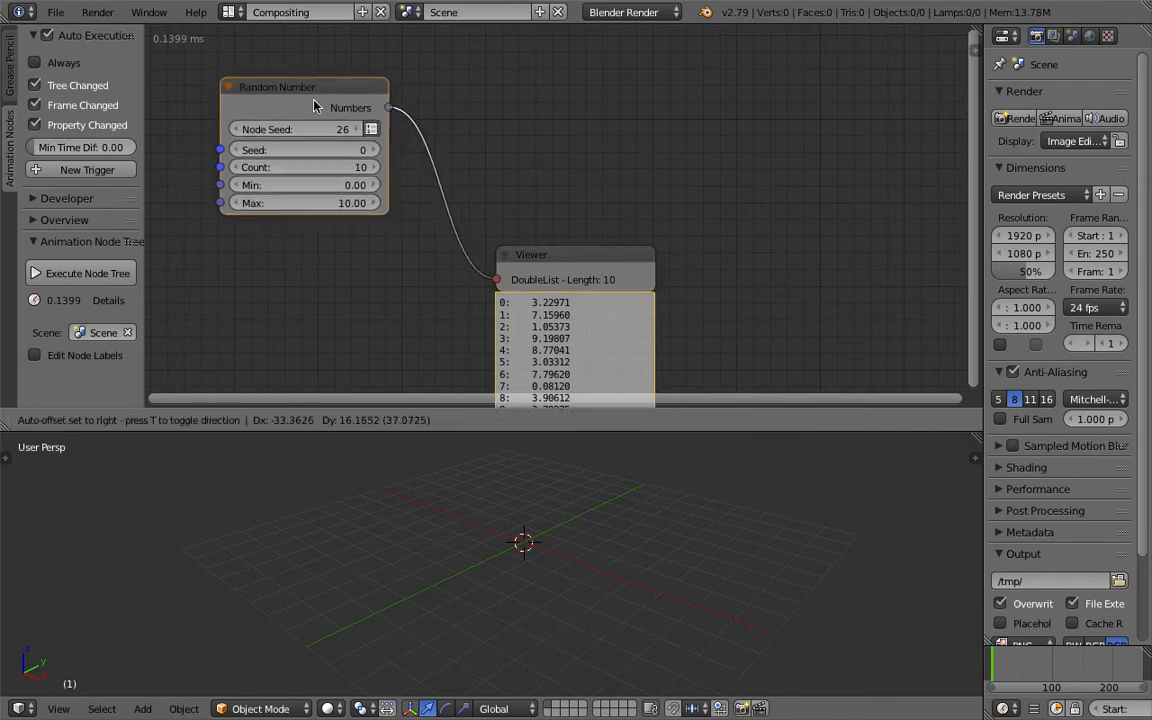
left_click_drag(330, 100, 338, 103)
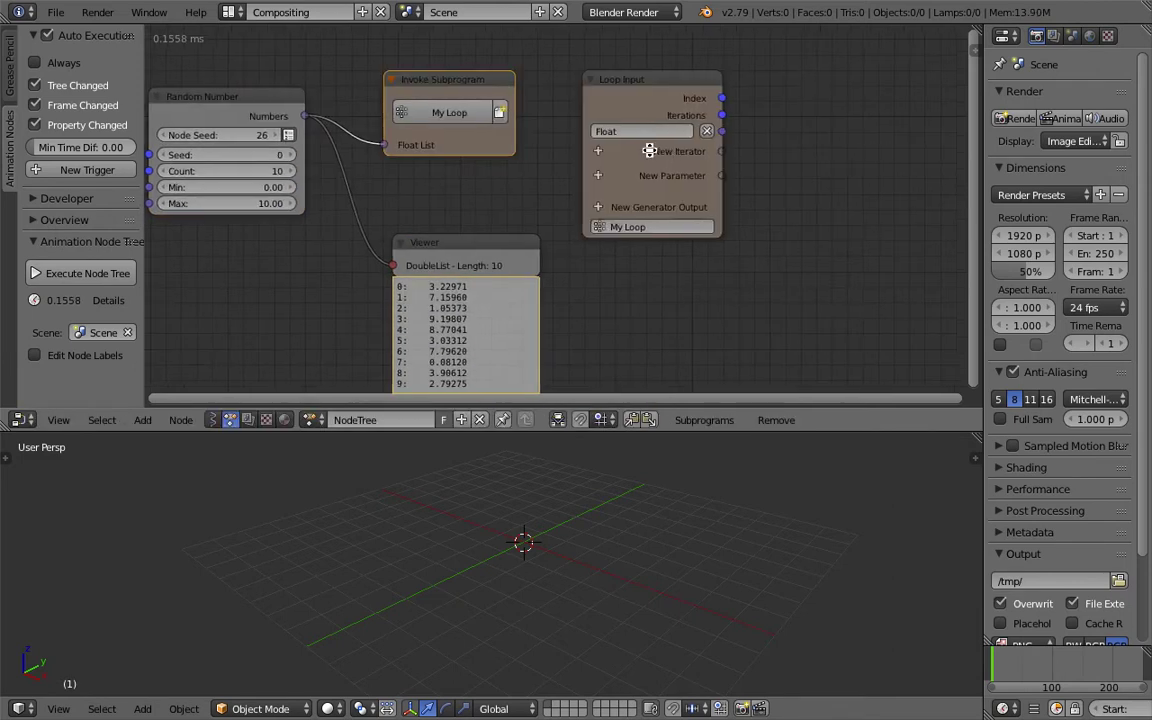
Bring the new loop subprogram into view and add a Float Math node via search.
middle_click_drag(650, 151, 485, 143)
key("ctrl+a")
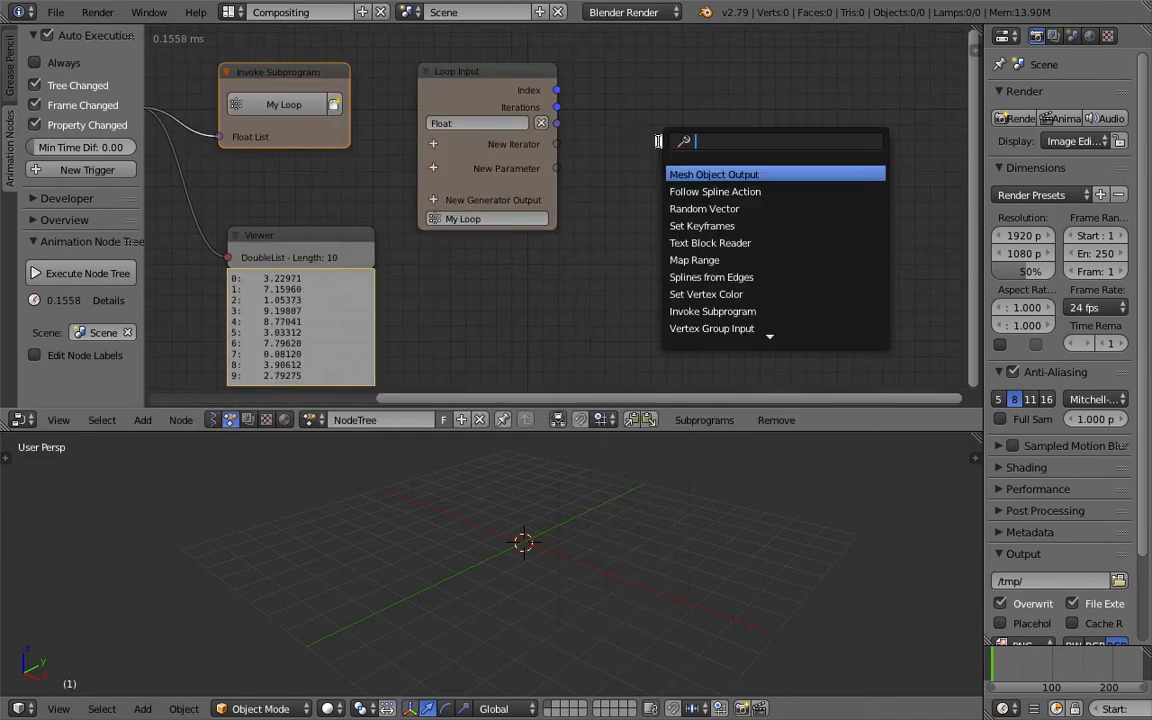
type("math")
key("Down")
key("Down")
key("Down")
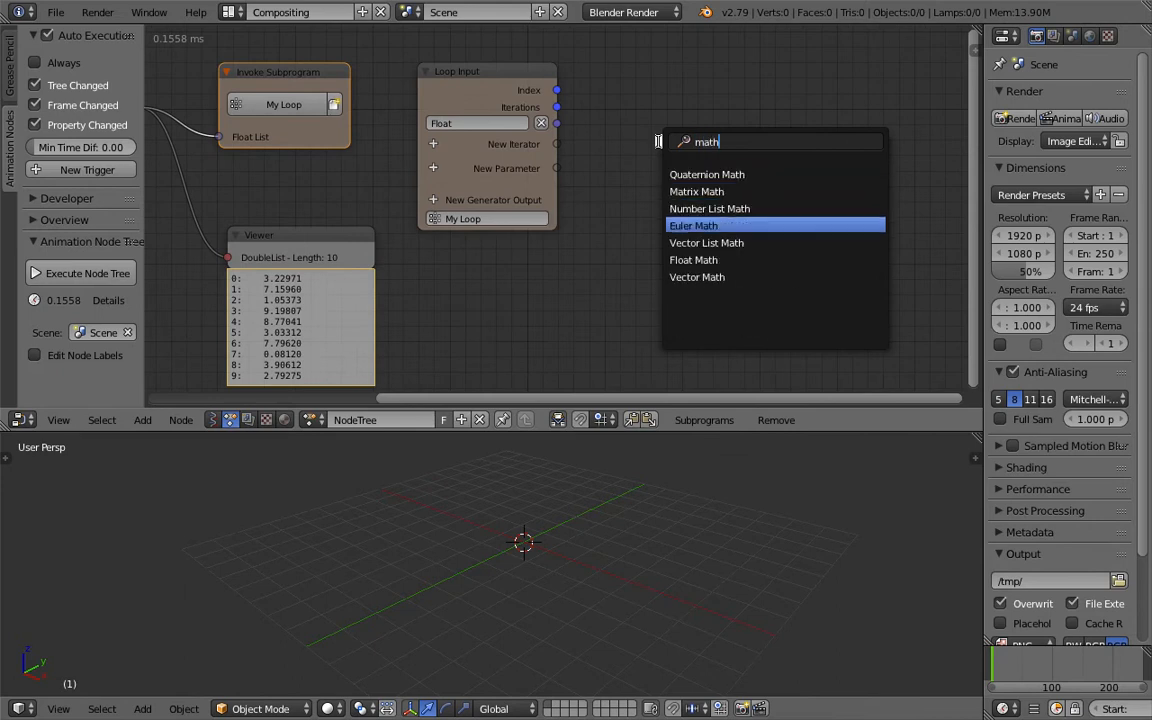
key("Down")
key("Down")
key("Return")
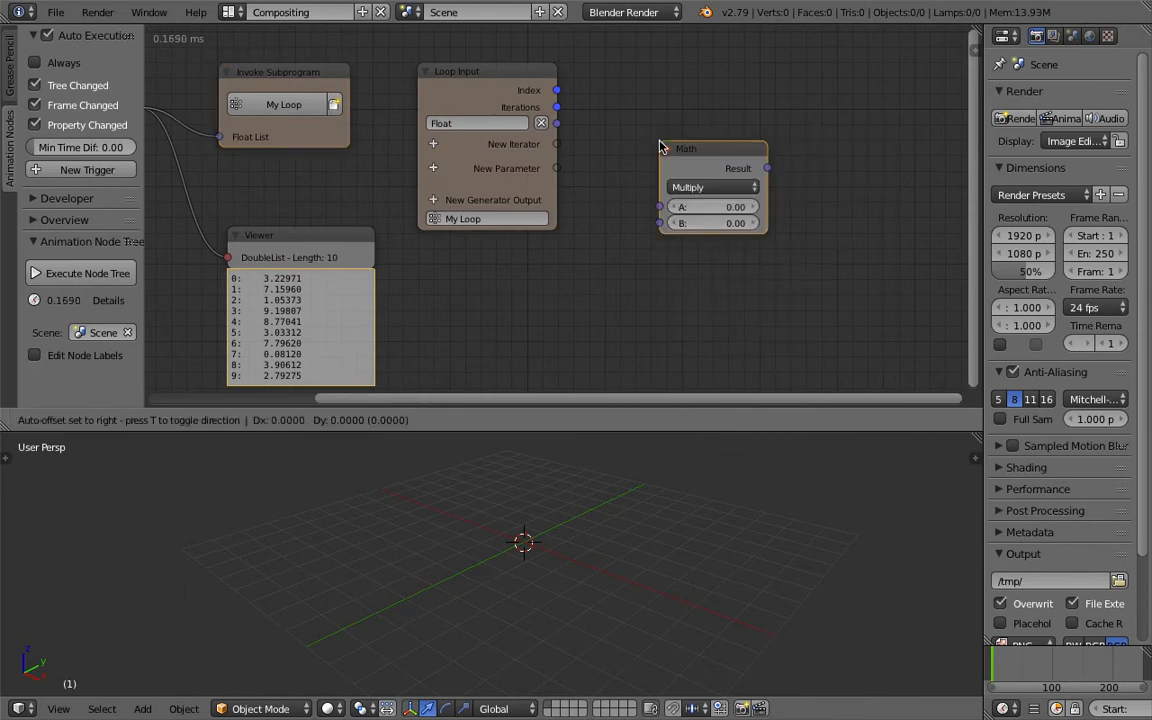
Feed the loop's Float into the Math node's A input and set B to 2.
left_click(684, 153)
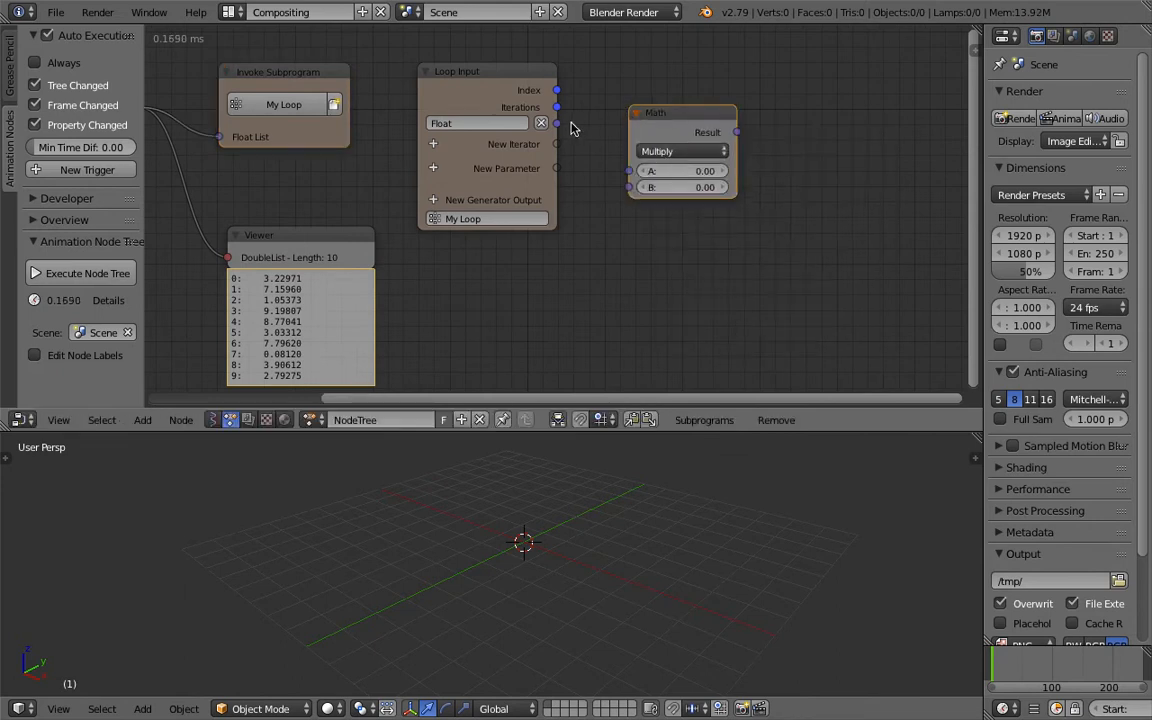
left_click_drag(556, 123, 627, 170)
double_click(684, 187)
type("2")
key("Return")
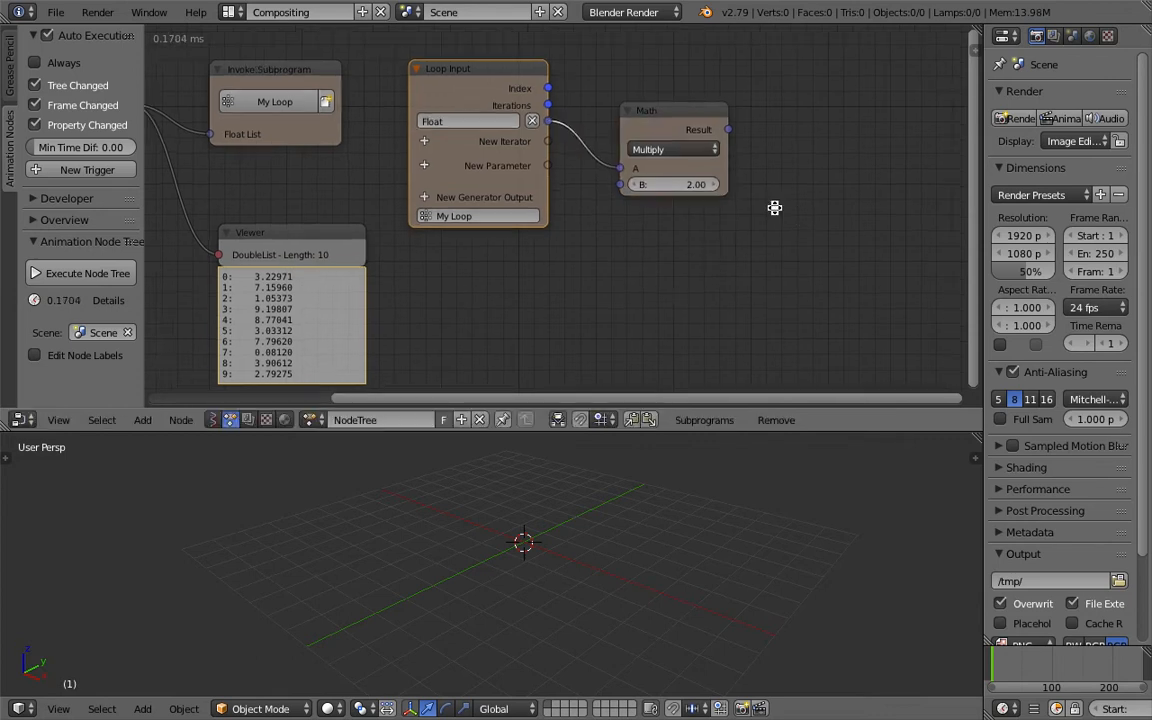
middle_click_drag(786, 208, 743, 201)
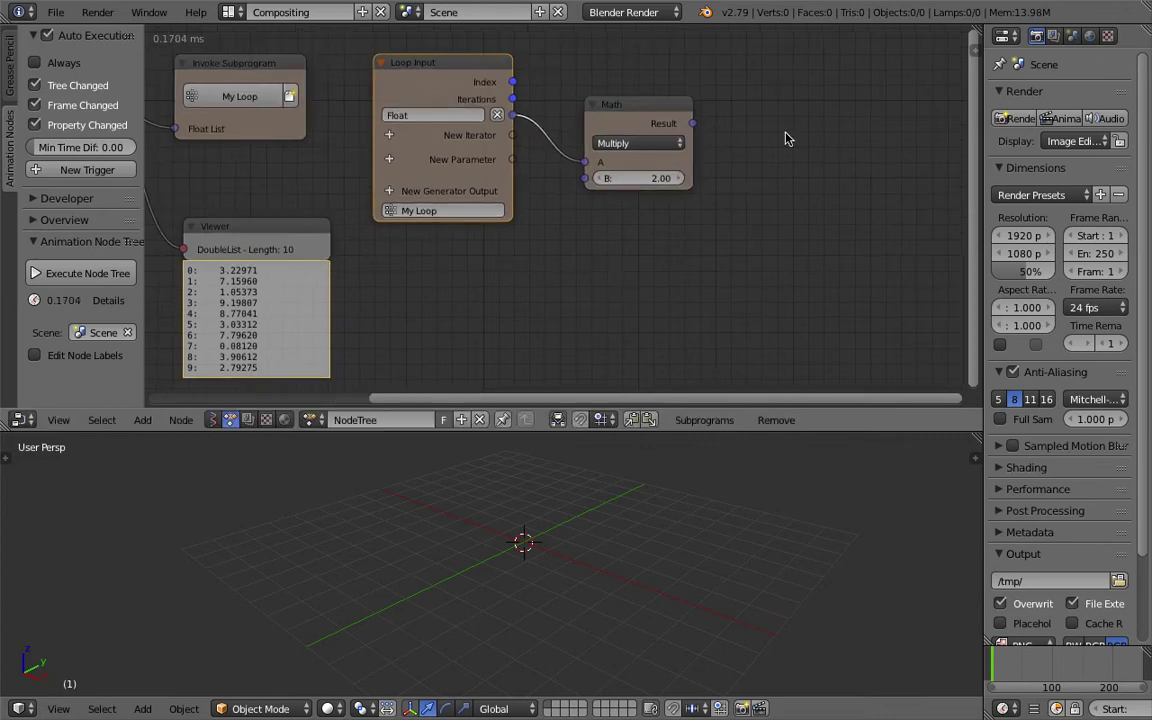
Add a Float List generator output to the loop fed by the Math result.
left_click(389, 192)
left_click(418, 240)
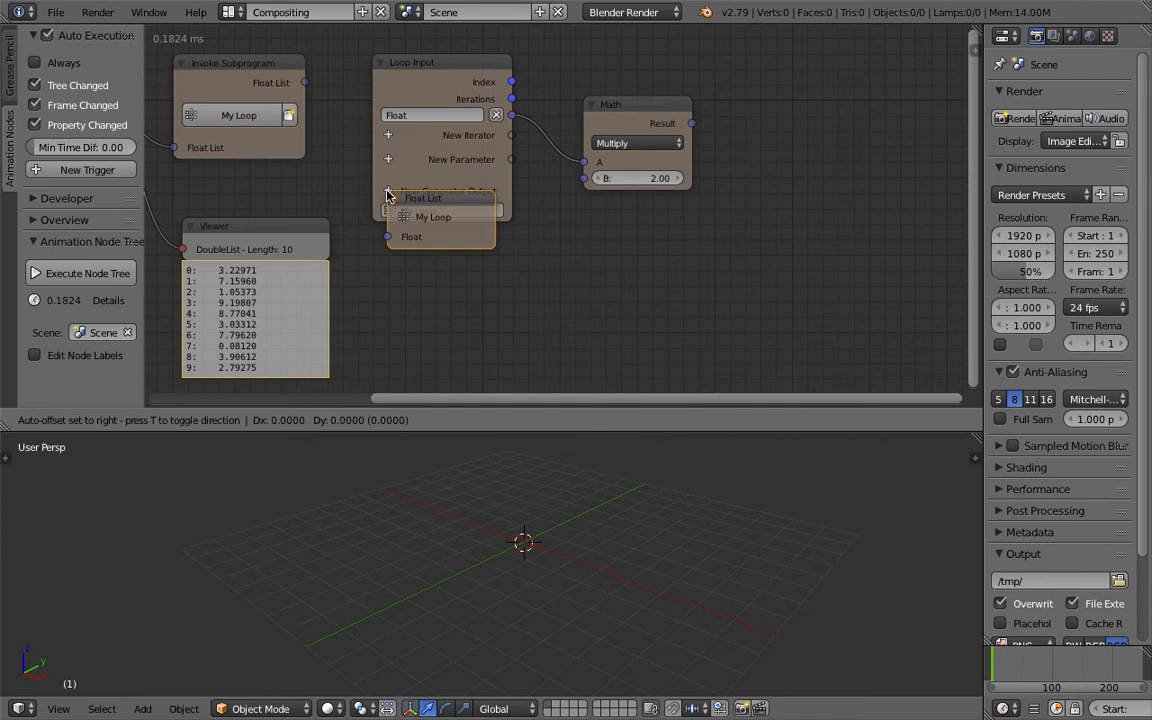
mouse_move(400, 200)
left_mouse_down()
mouse_move(719, 122)
mouse_move(781, 161)
left_mouse_up()
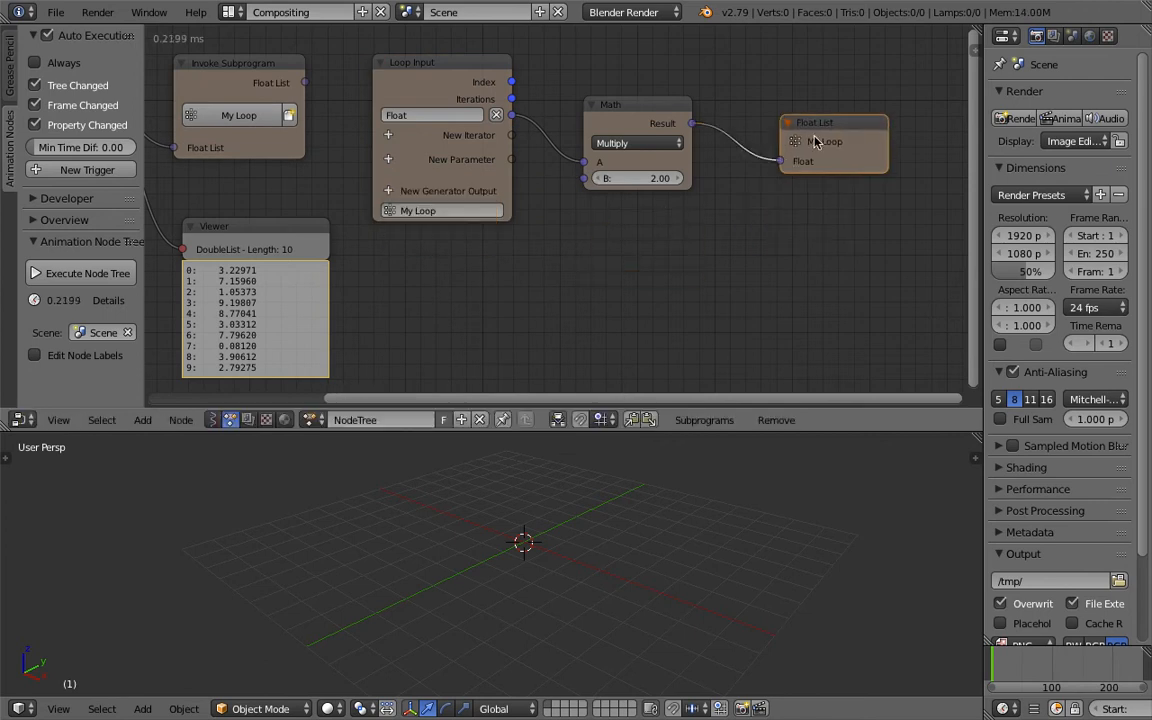
left_click_drag(820, 122, 760, 115)
scroll(465, 178, "down", 1)
Tidy the Random Number, Invoke Subprogram and loop nodes across the tree.
middle_click_drag(465, 178, 620, 165, "shift")
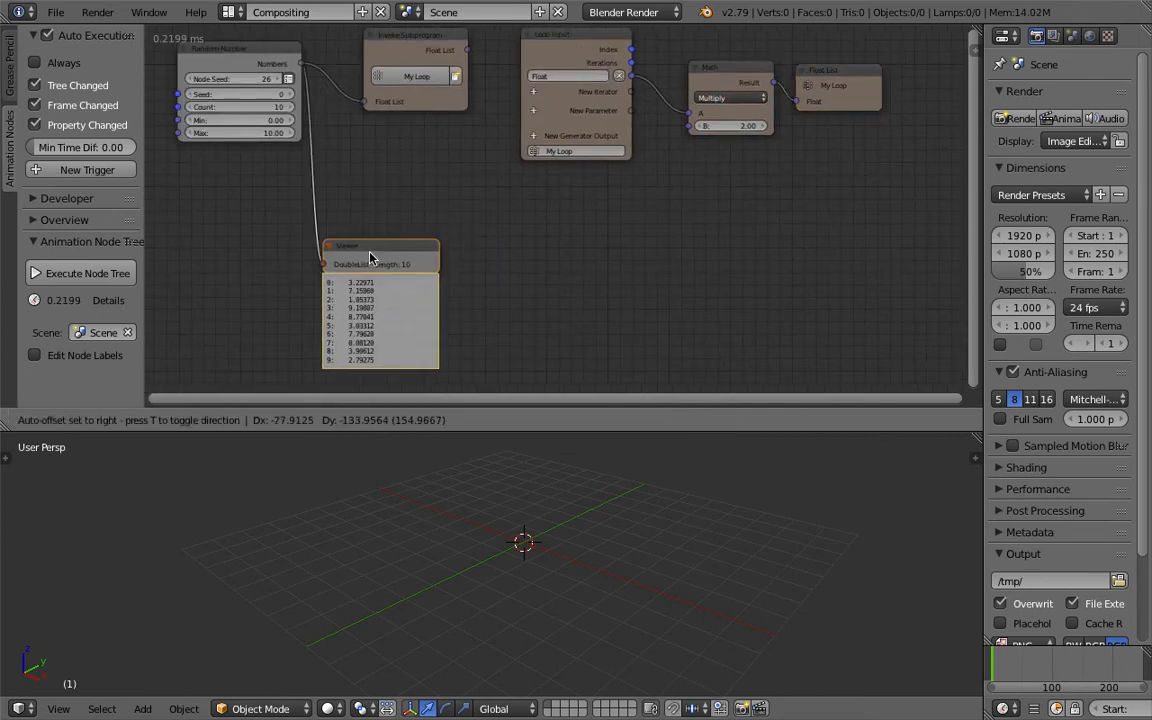
left_click_drag(371, 140, 350, 300)
left_click_drag(260, 85, 230, 195)
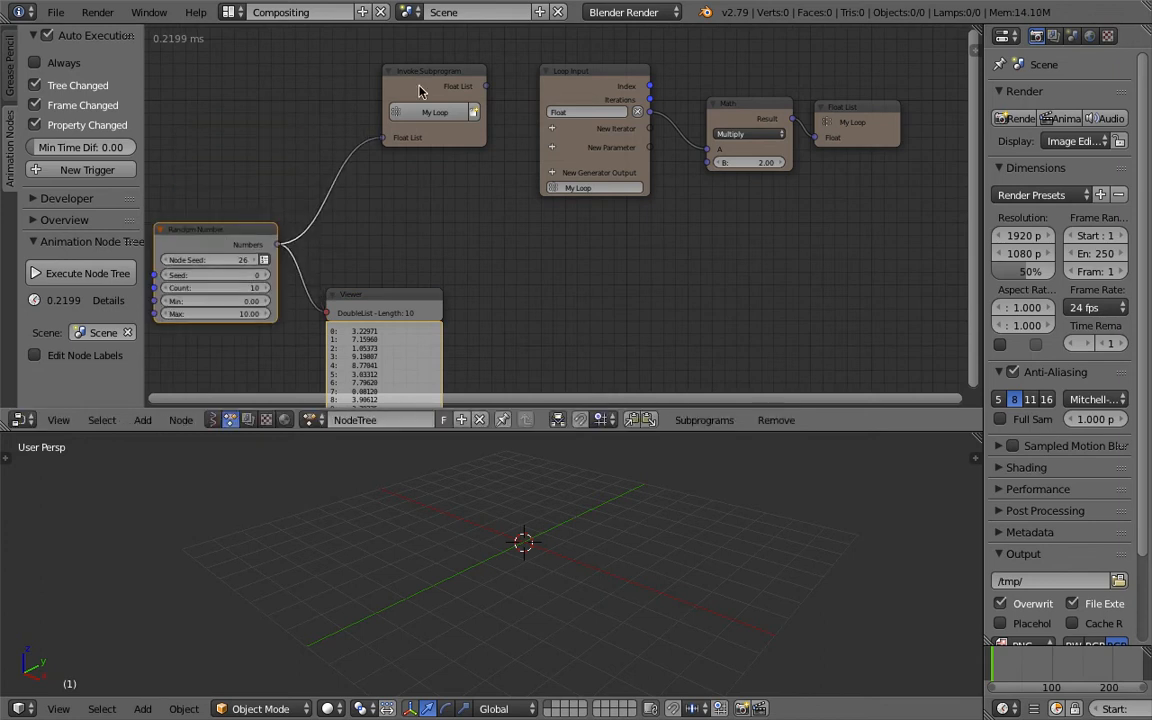
left_click_drag(430, 72, 385, 190)
middle_click_drag(500, 200, 515, 162, "shift")
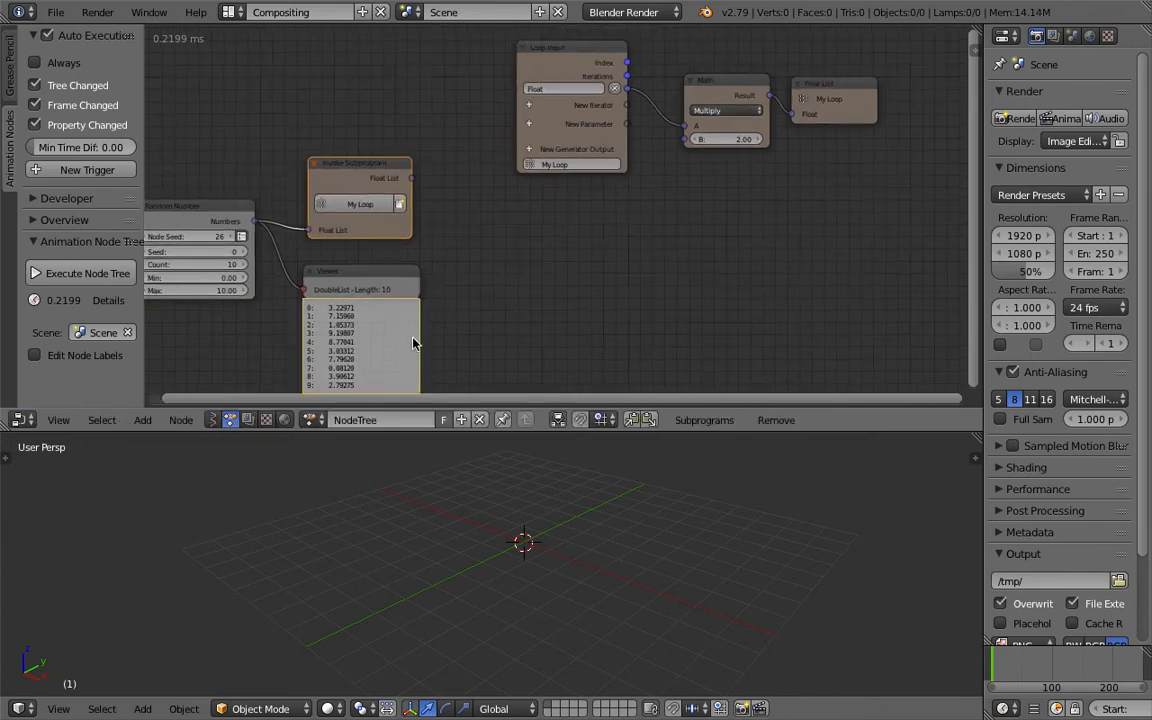
middle_click_drag(400, 325, 400, 292, "shift")
scroll(380, 288, "up", 2)
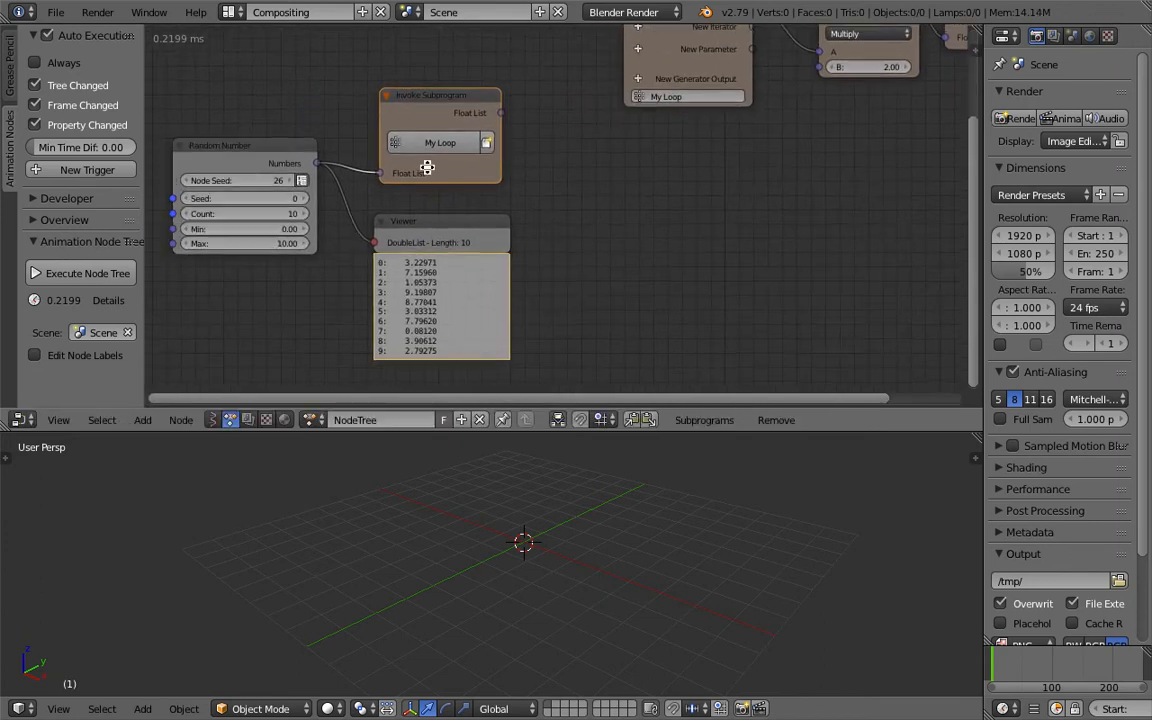
middle_click_drag(425, 165, 230, 320, "shift")
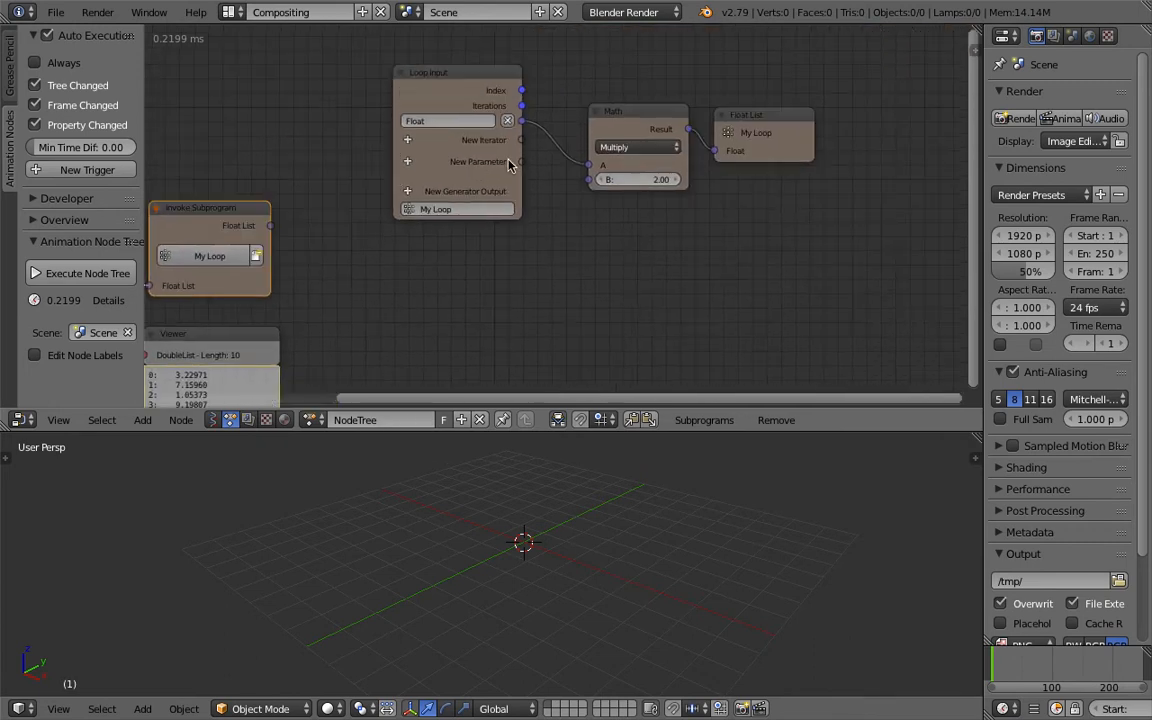
middle_click_drag(660, 175, 560, 260)
middle_click_drag(697, 152, 690, 125)
middle_click_drag(520, 120, 610, 100)
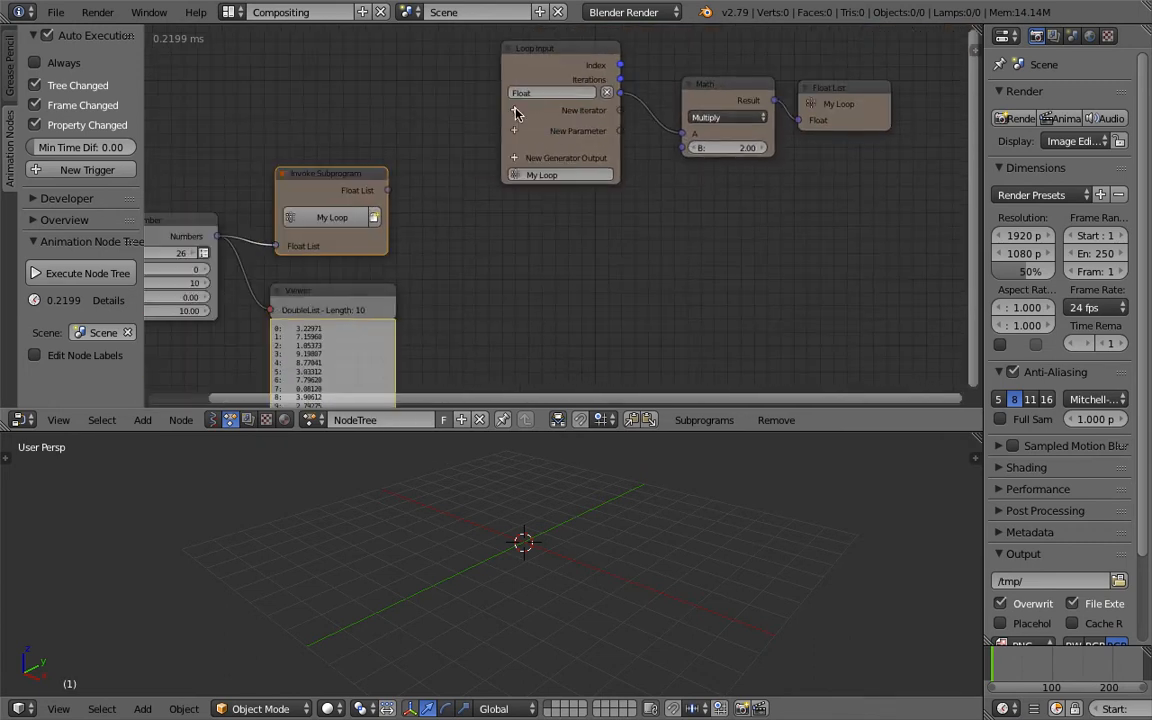
middle_click_drag(520, 160, 600, 120)
Show the subprogram's Float List in a second Viewer placed beside the first.
left_click_drag(437, 228, 620, 183)
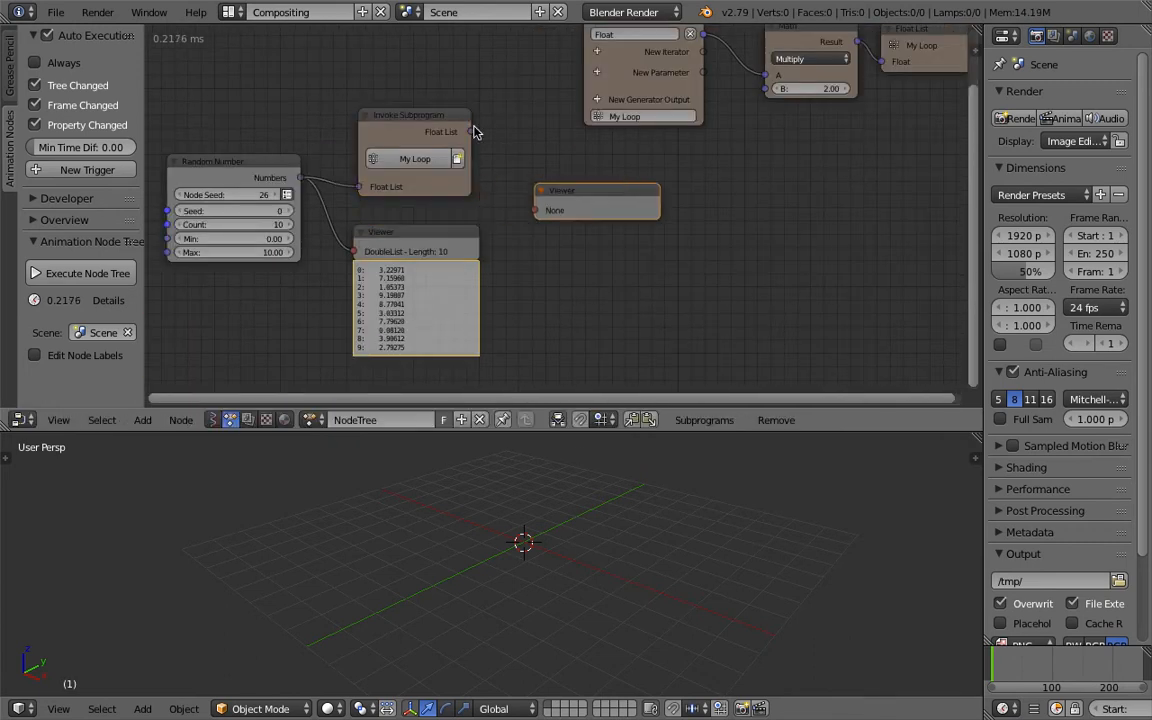
left_click_drag(472, 131, 553, 232)
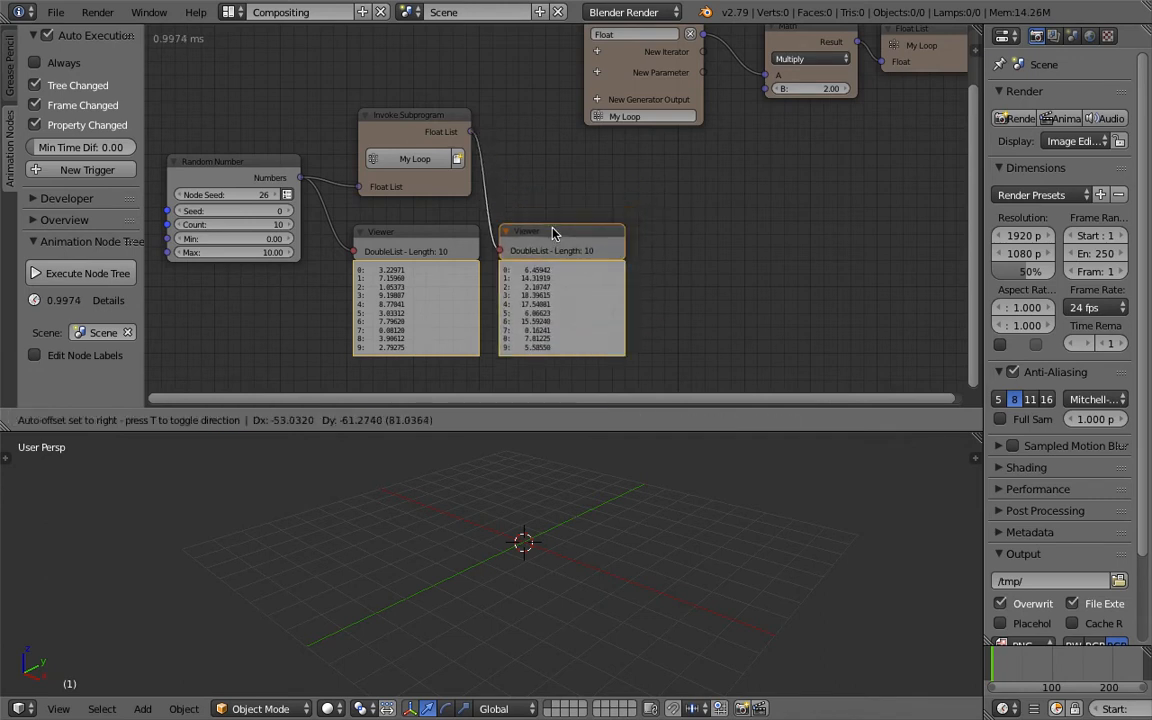
scroll(553, 232, "up", 4)
left_click_drag(553, 108, 609, 111)
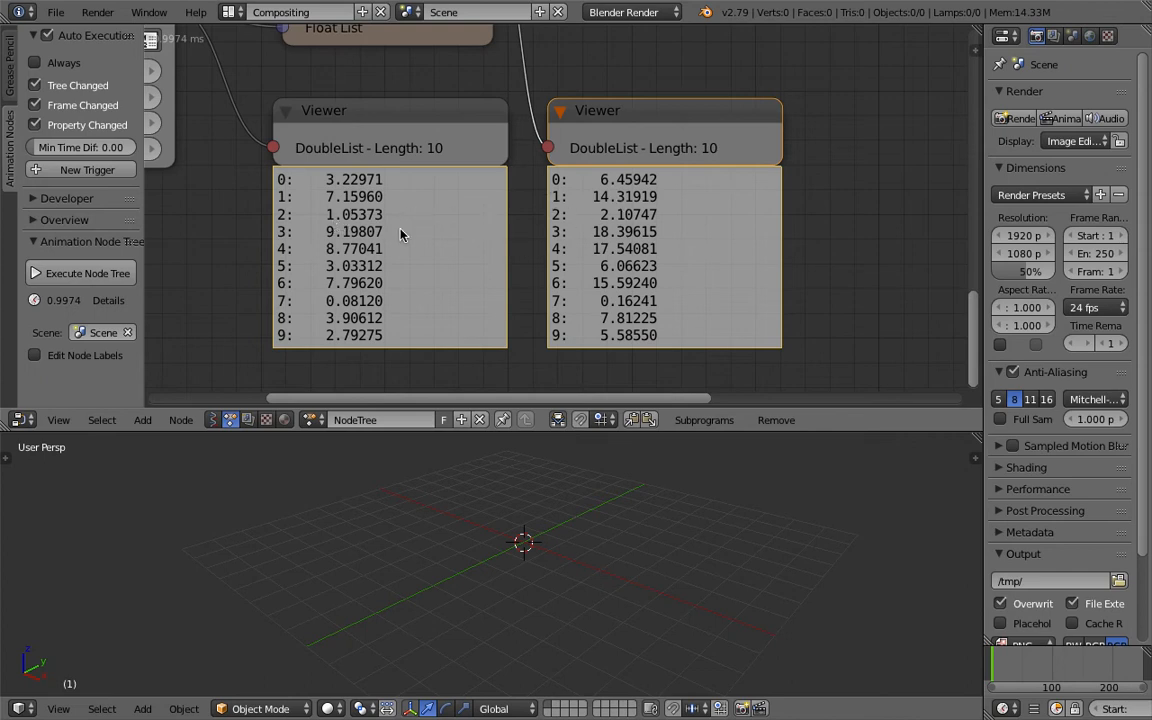
scroll(507, 250, "down", 2)
scroll(480, 200, "down", 3)
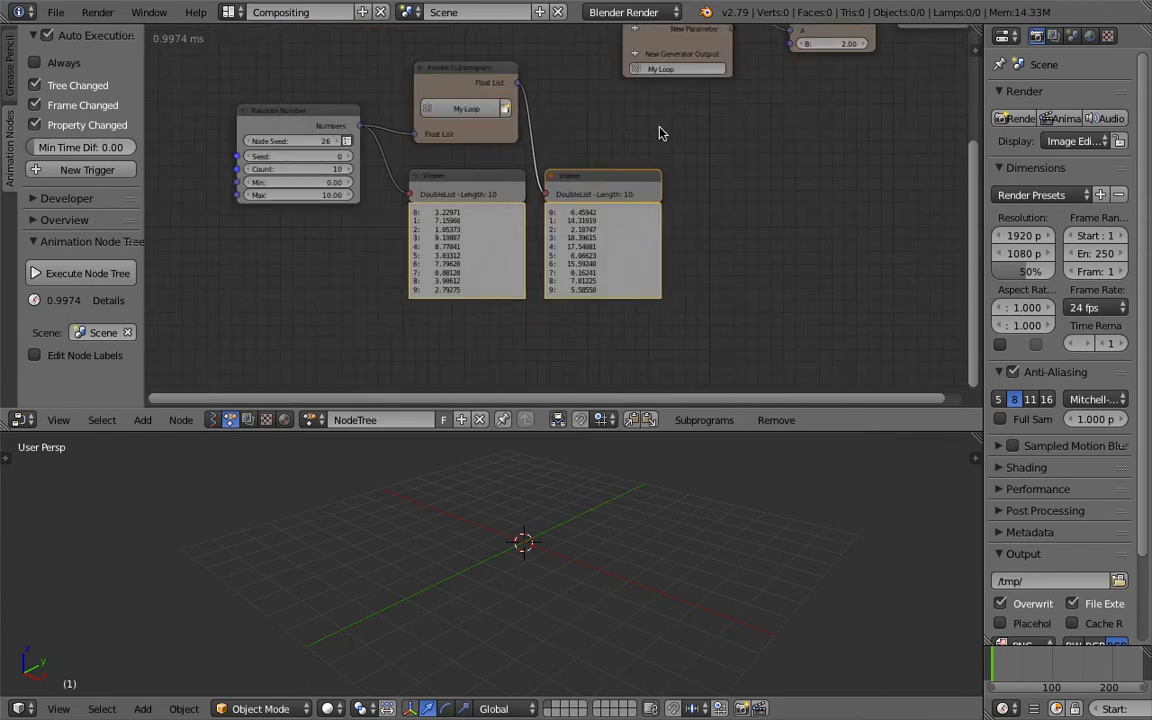
mouse_move(560, 200)
middle_mouse_down()
mouse_move(587, 165)
mouse_move(532, 165)
middle_mouse_up()
Vary the Math multiplier to watch the doubled list change, then set it back to 2.
left_click_drag(626, 103, 700, 111)
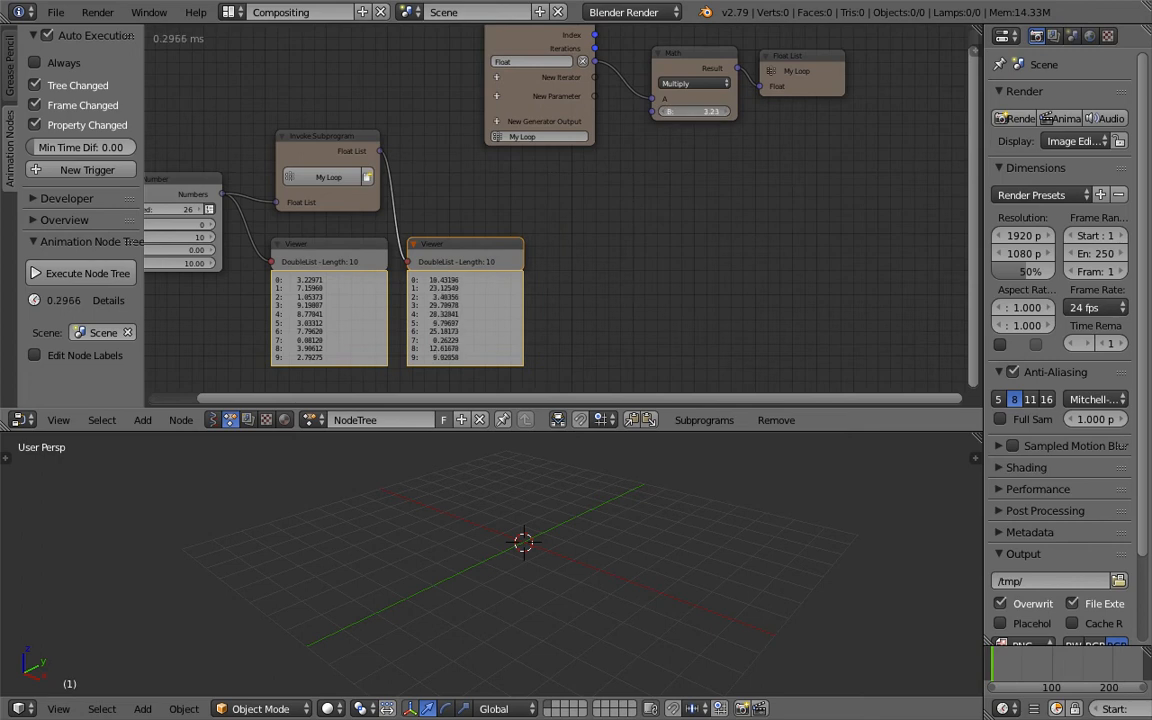
left_click_drag(695, 80, 668, 78)
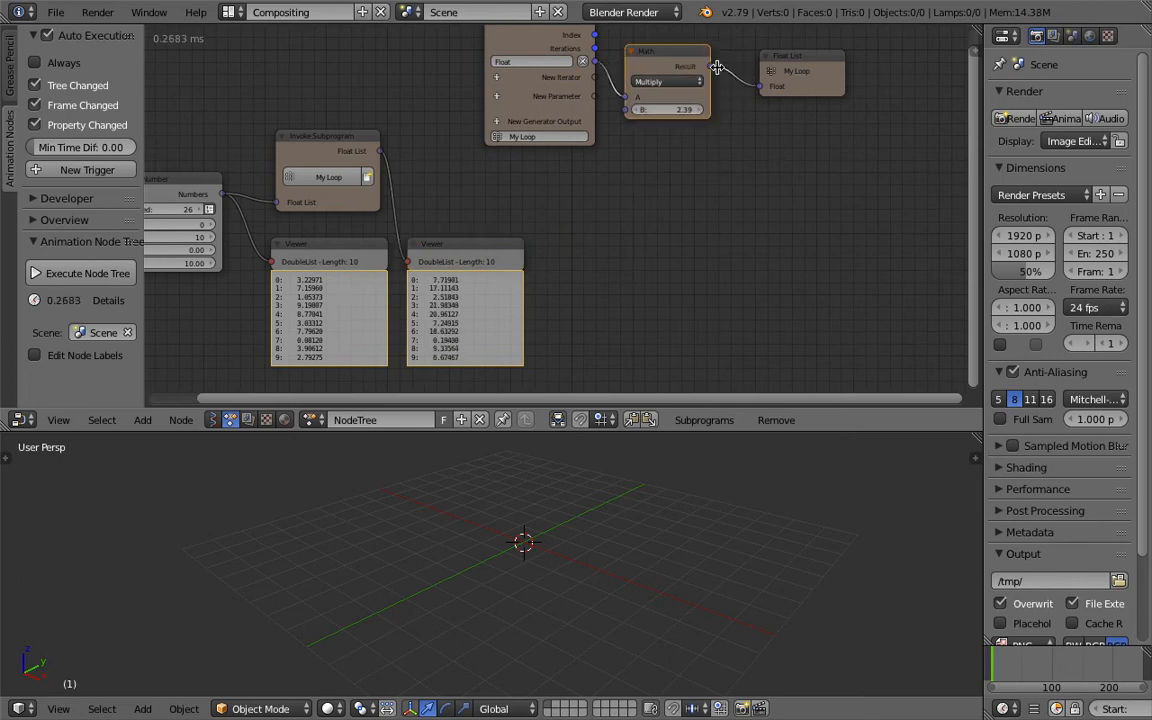
left_click_drag(800, 70, 790, 64)
left_click(790, 64)
middle_click_drag(600, 150, 622, 172)
mouse_move(560, 140)
middle_mouse_down()
mouse_move(610, 170)
mouse_move(645, 217)
middle_mouse_up()
scroll(643, 216, "up", 1)
scroll(640, 225, "up", 1)
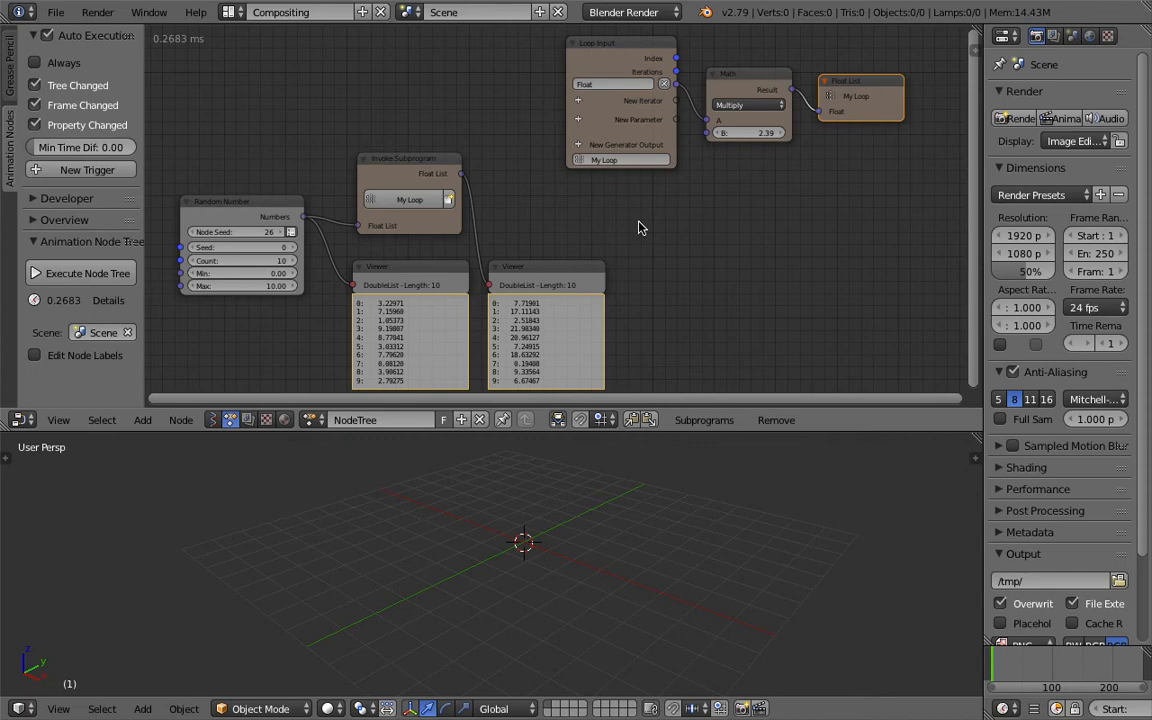
double_click(750, 133)
type("2")
key("Return")
scroll(633, 199, "down", 1)
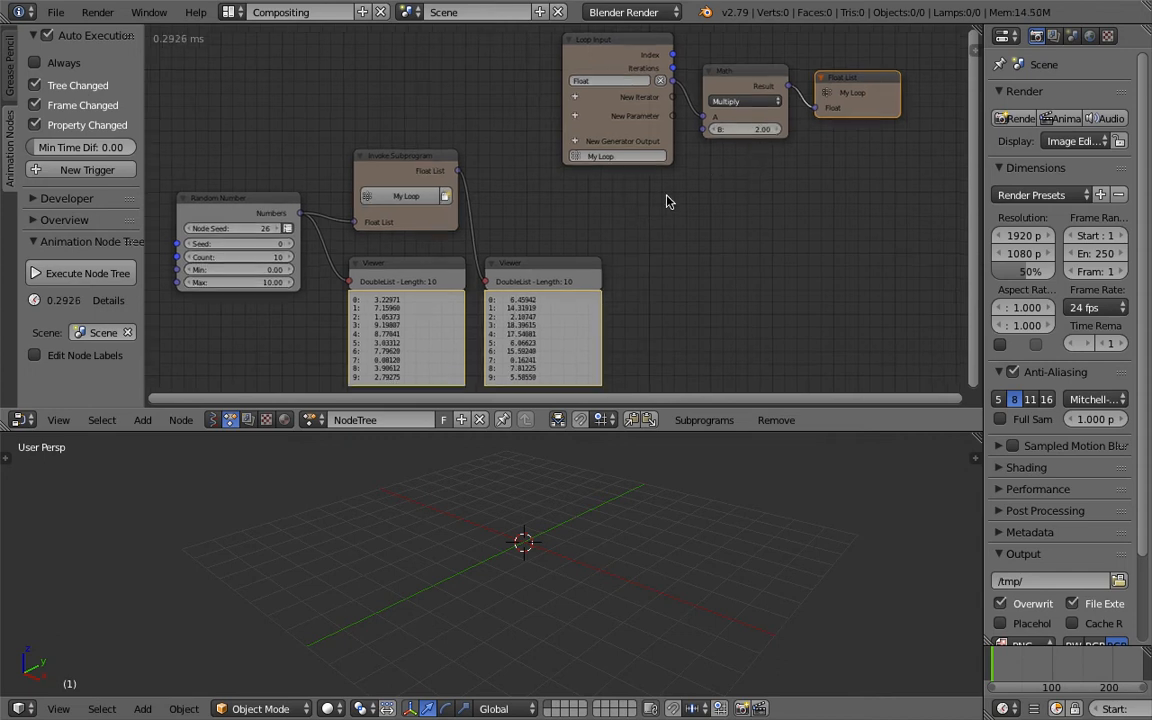
Select every node and delete them, leaving the tree empty.
key("a")
key("x")
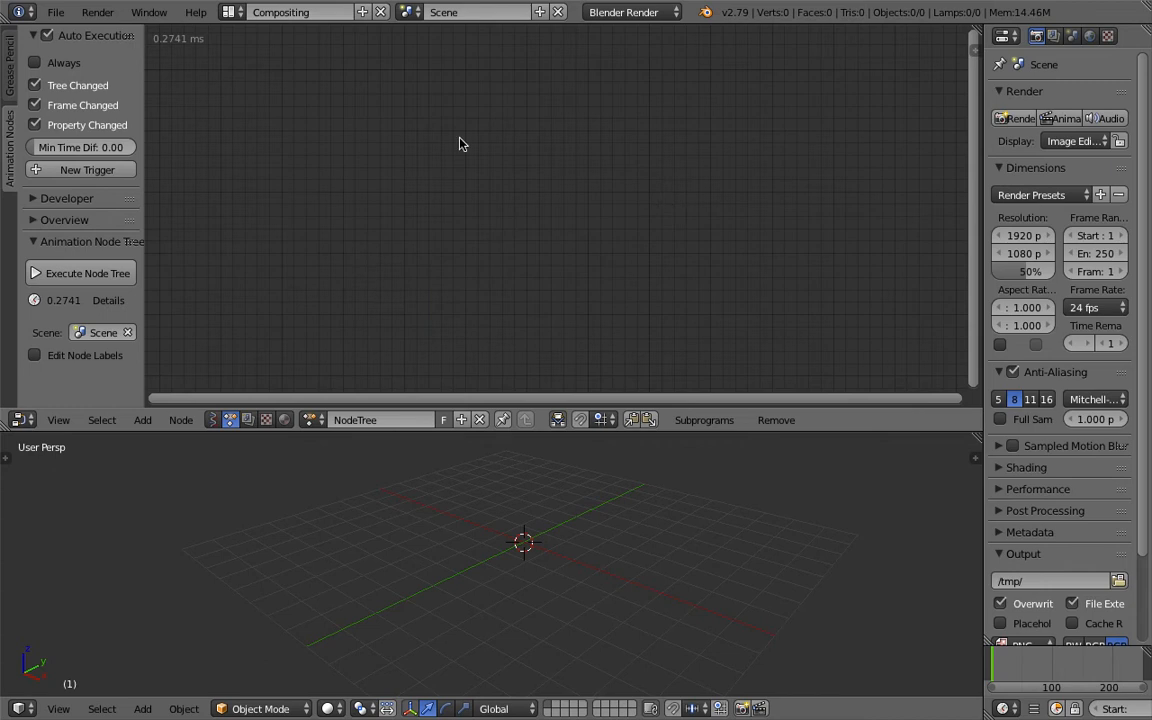
Add a Loop Input node from the node search and widen it in the editor.
key("shift+a")
left_click(378, 164)
type("loop")
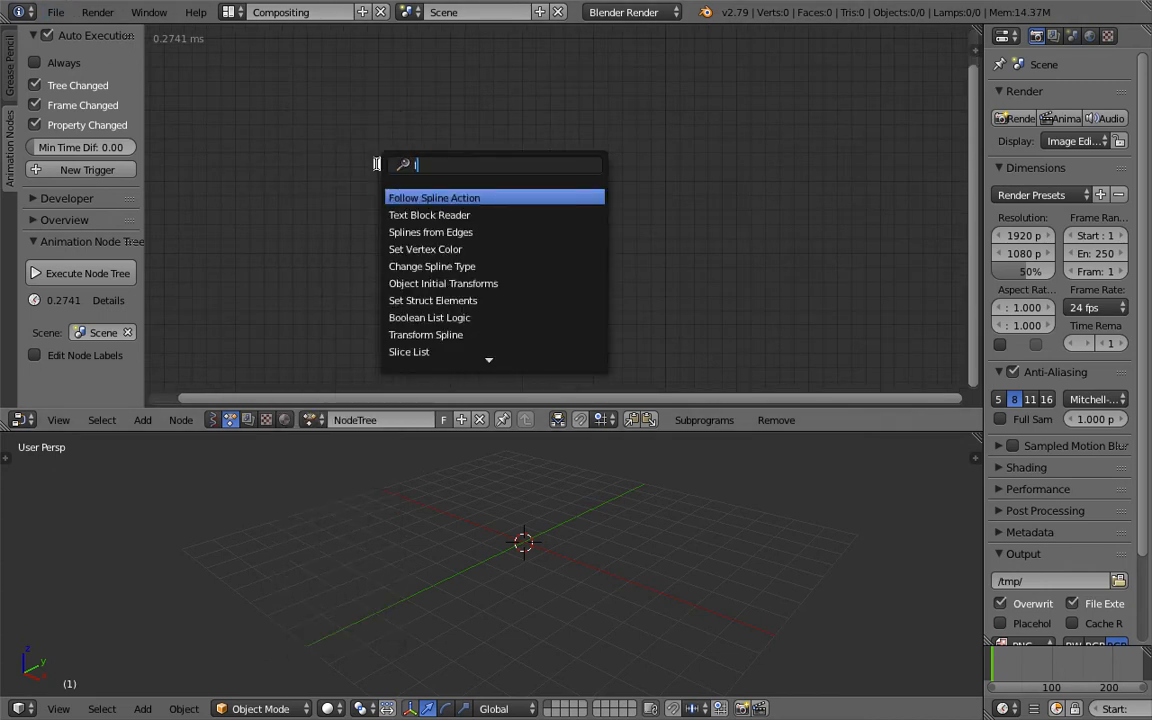
key("Down")
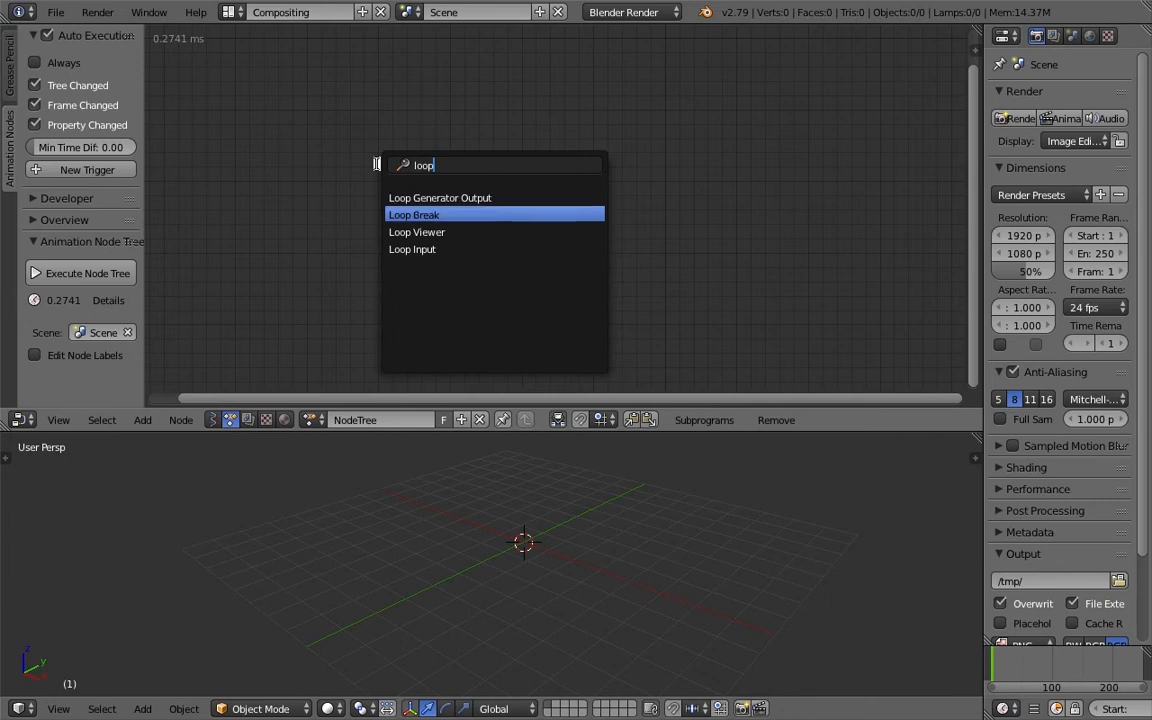
key("Down")
key("Down")
key("Return")
left_click(386, 138)
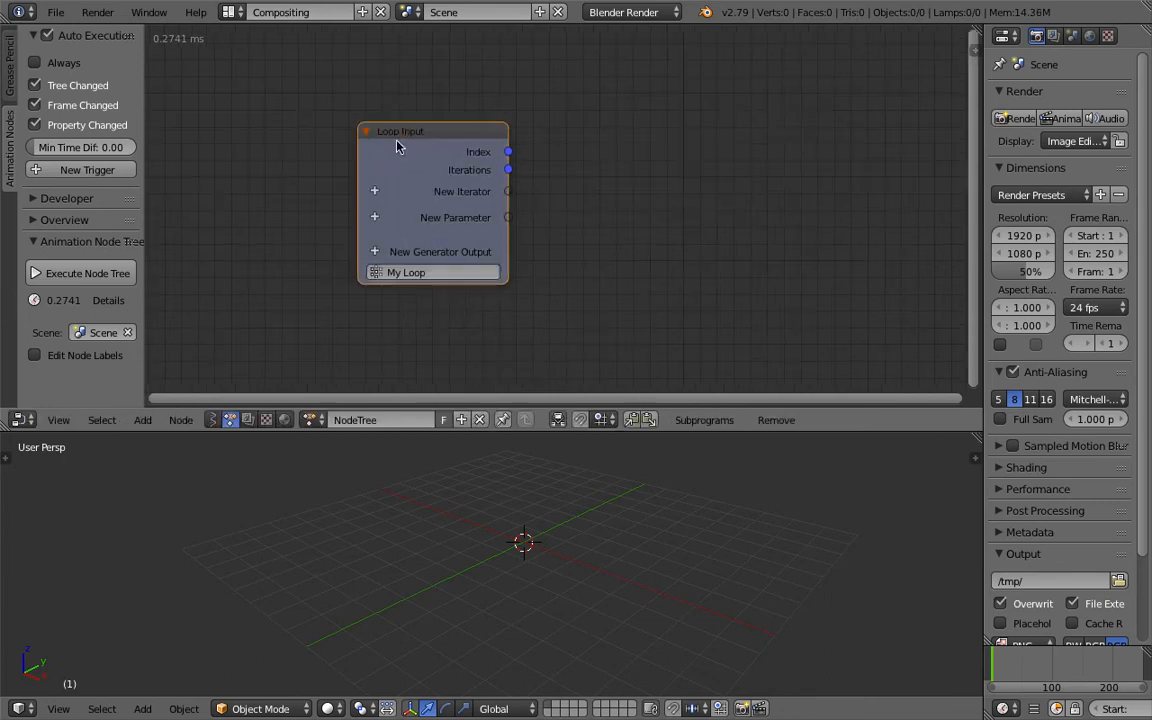
left_click_drag(508, 230, 502, 187)
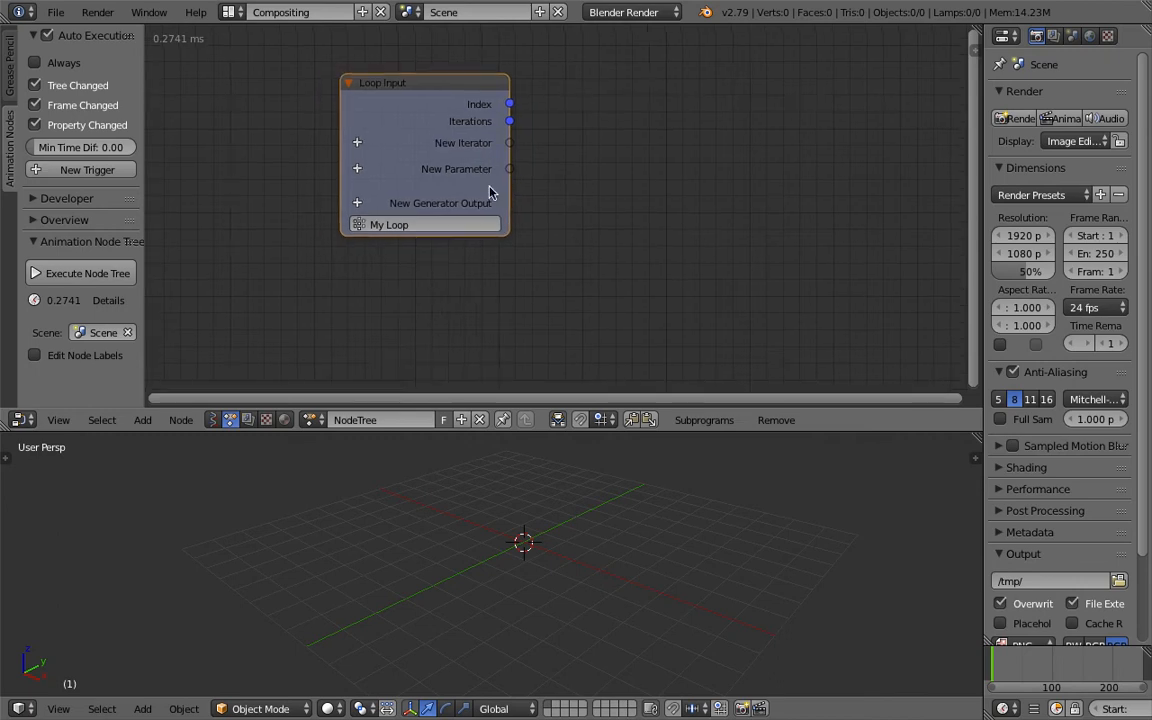
scroll(385, 175, "up", 2)
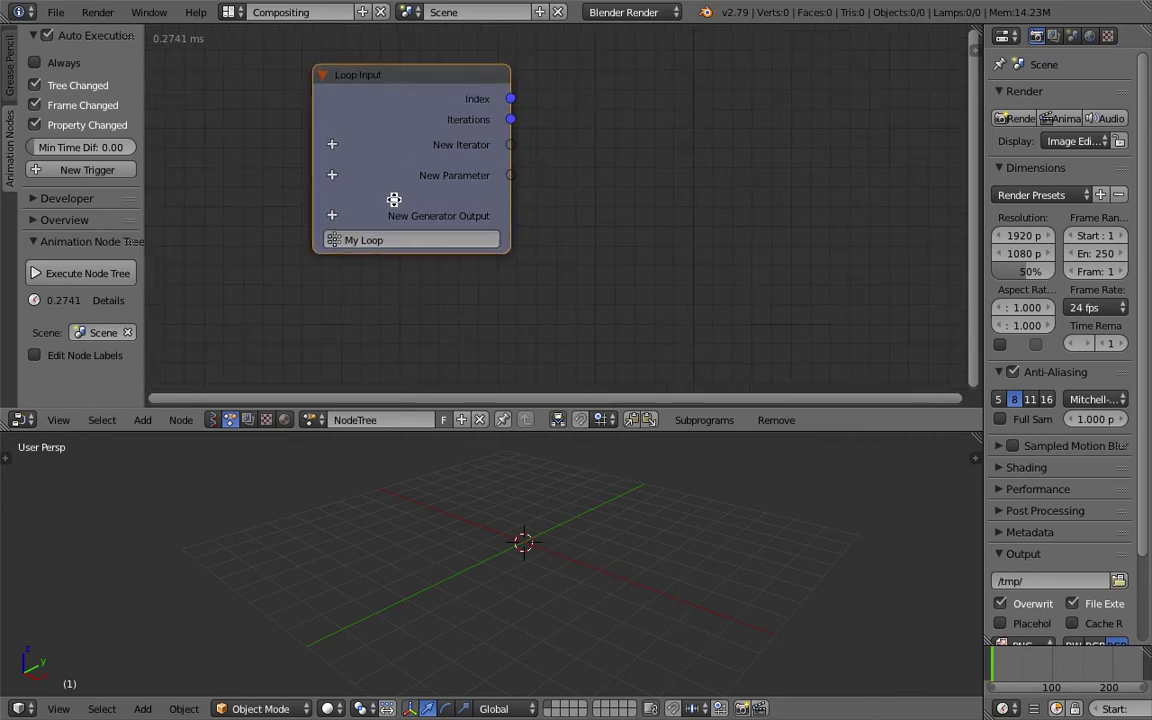
Give the loop a new Float parameter and rename it 'Starting Number'.
left_click(335, 179)
type("floa")
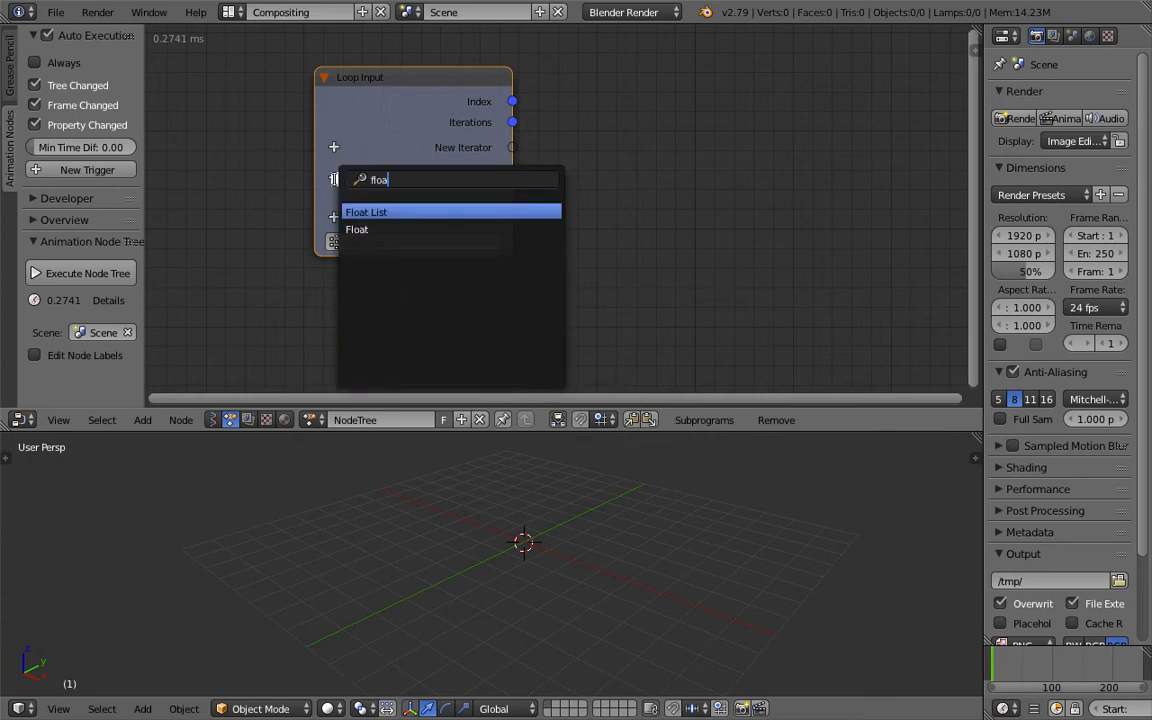
type("t")
key("Down")
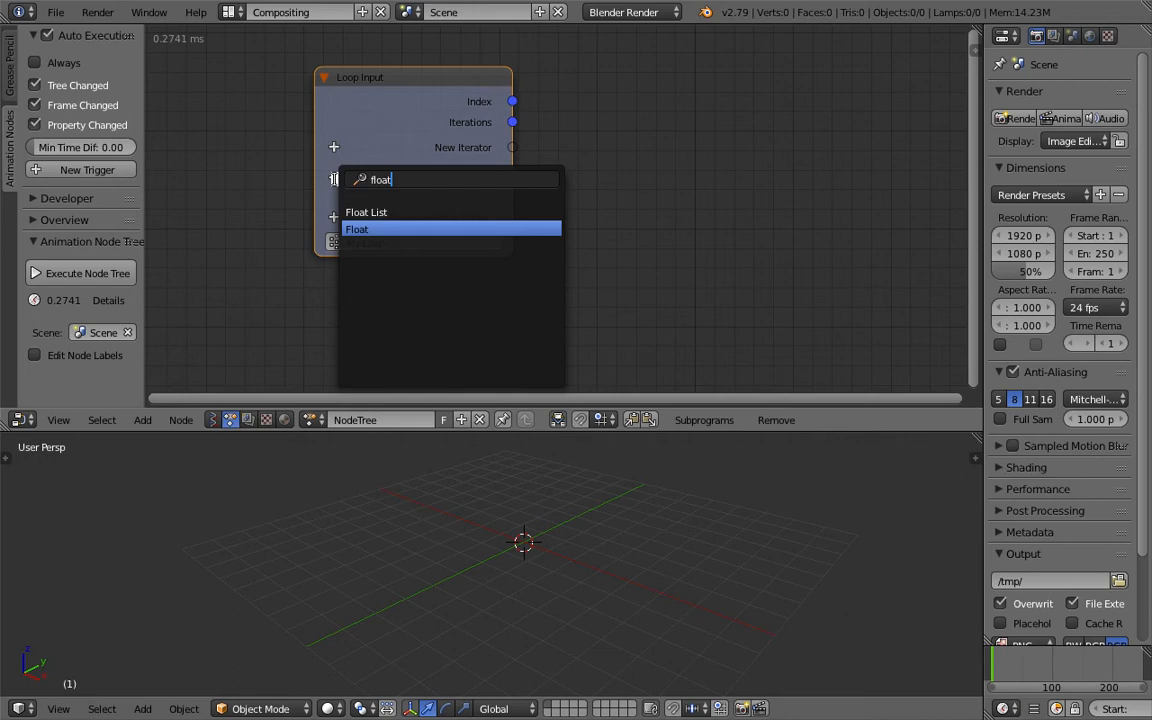
key("Return")
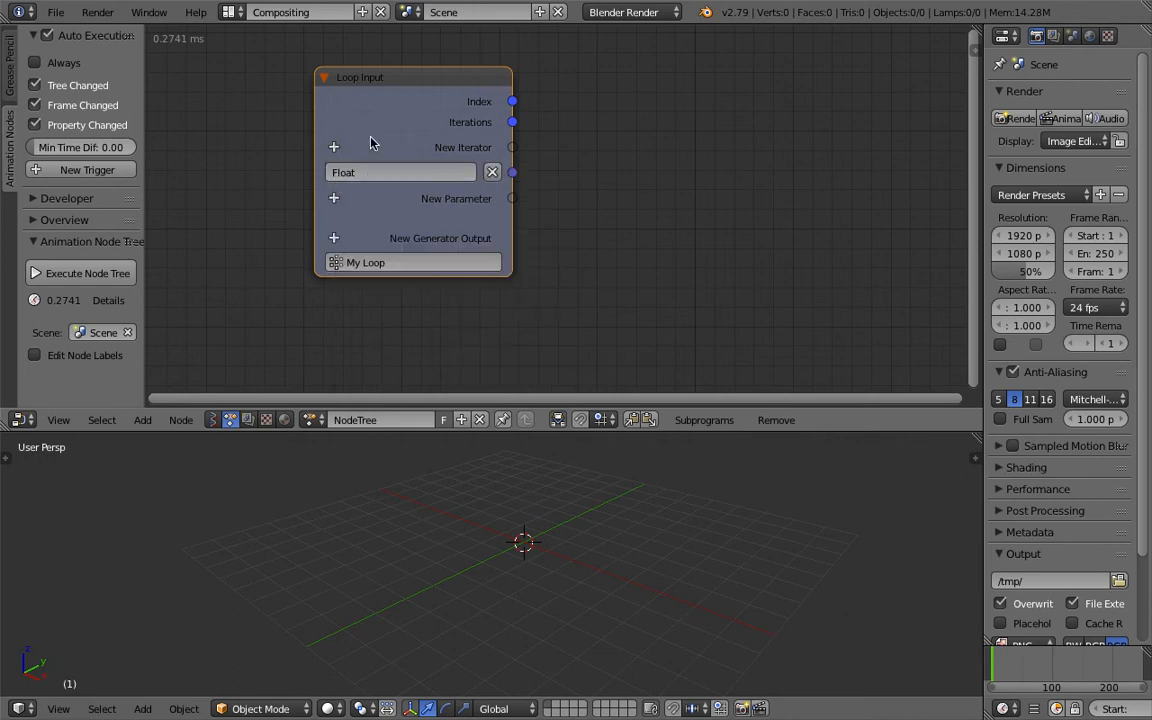
scroll(599, 159, "down", 1)
scroll(450, 140, "down", 1)
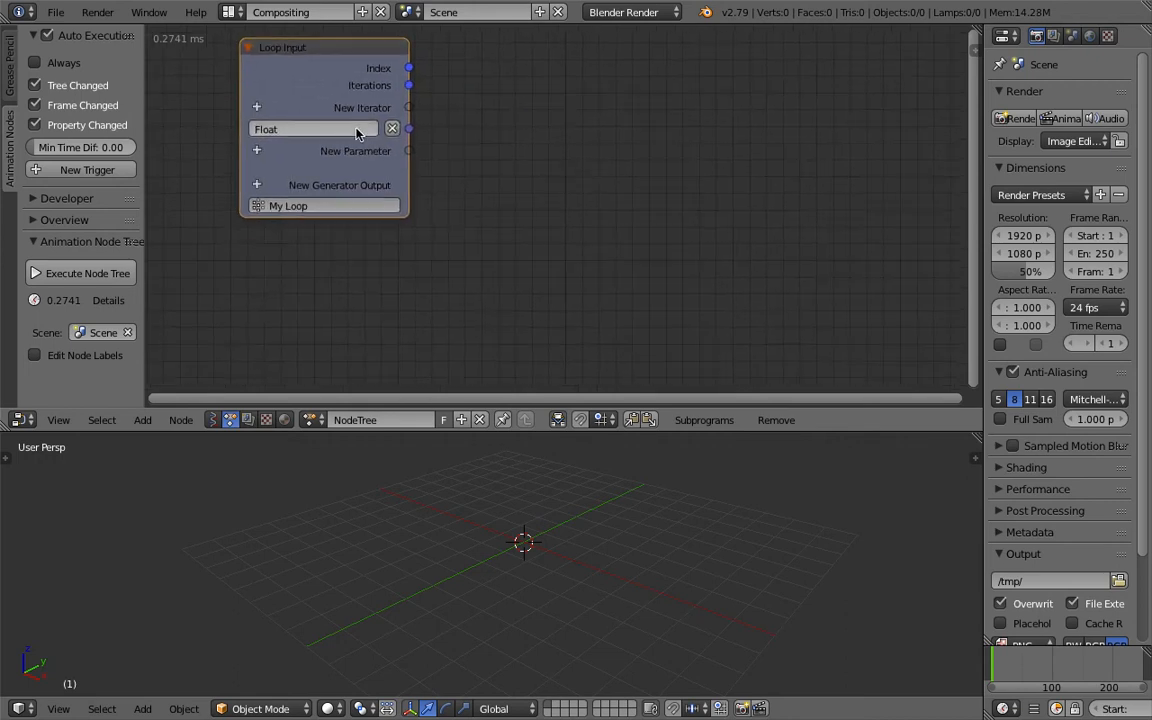
double_click(318, 128)
type("Starting N")
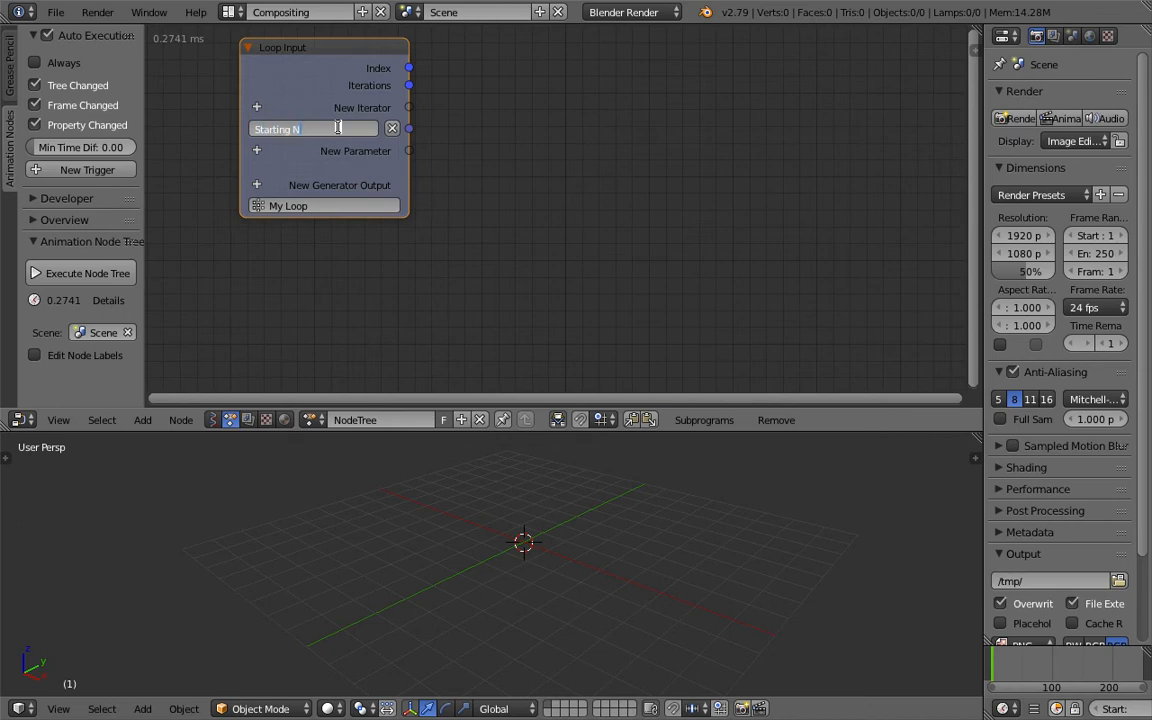
type("umber")
key("Return")
left_click_drag(300, 90, 313, 88)
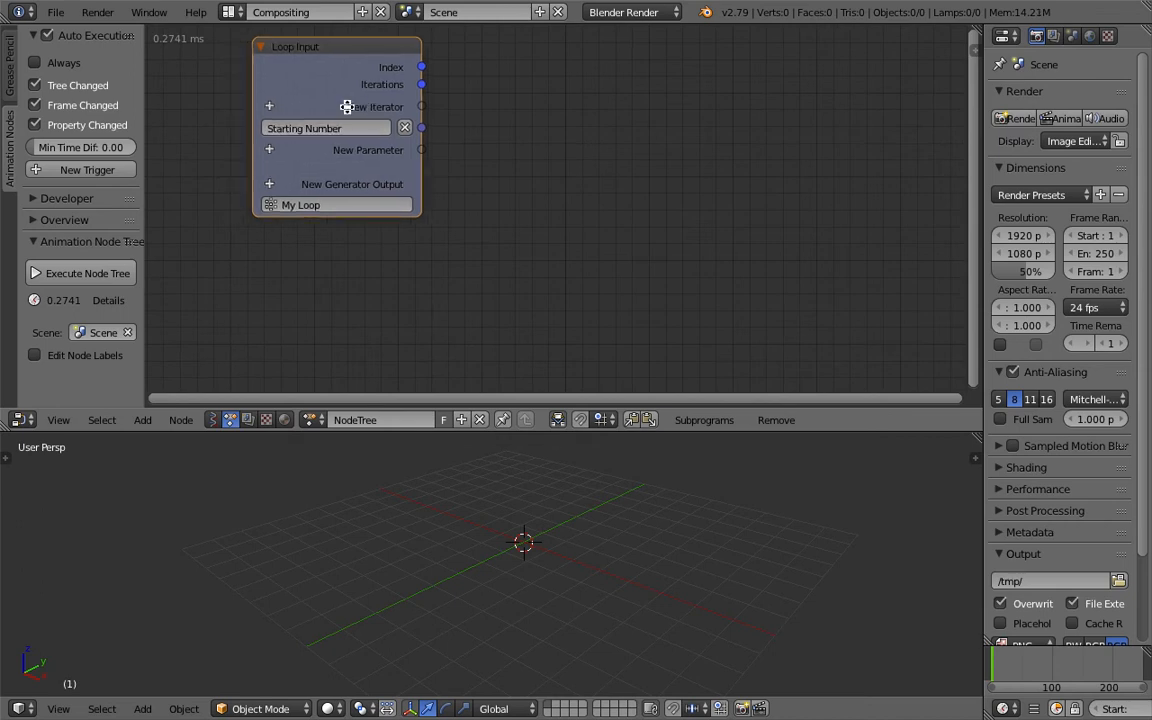
Add an Invoke Subprogram node for My Loop and arrange it beside the Loop Input.
key("shift+a")
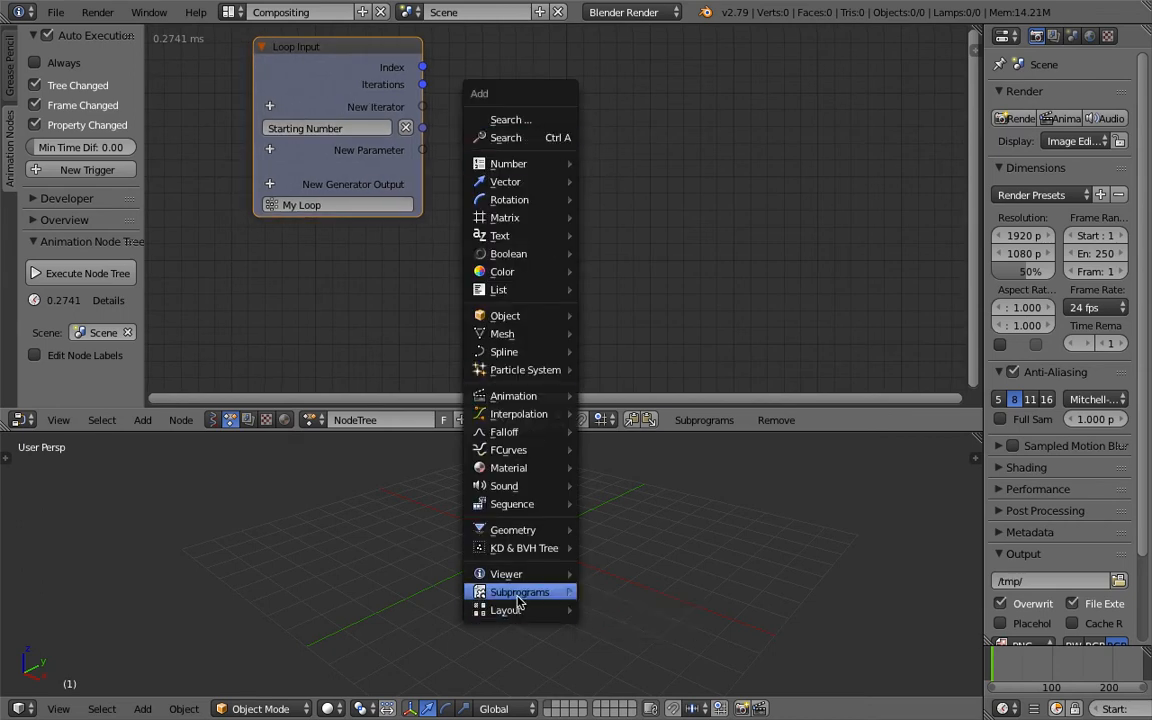
left_click(633, 503)
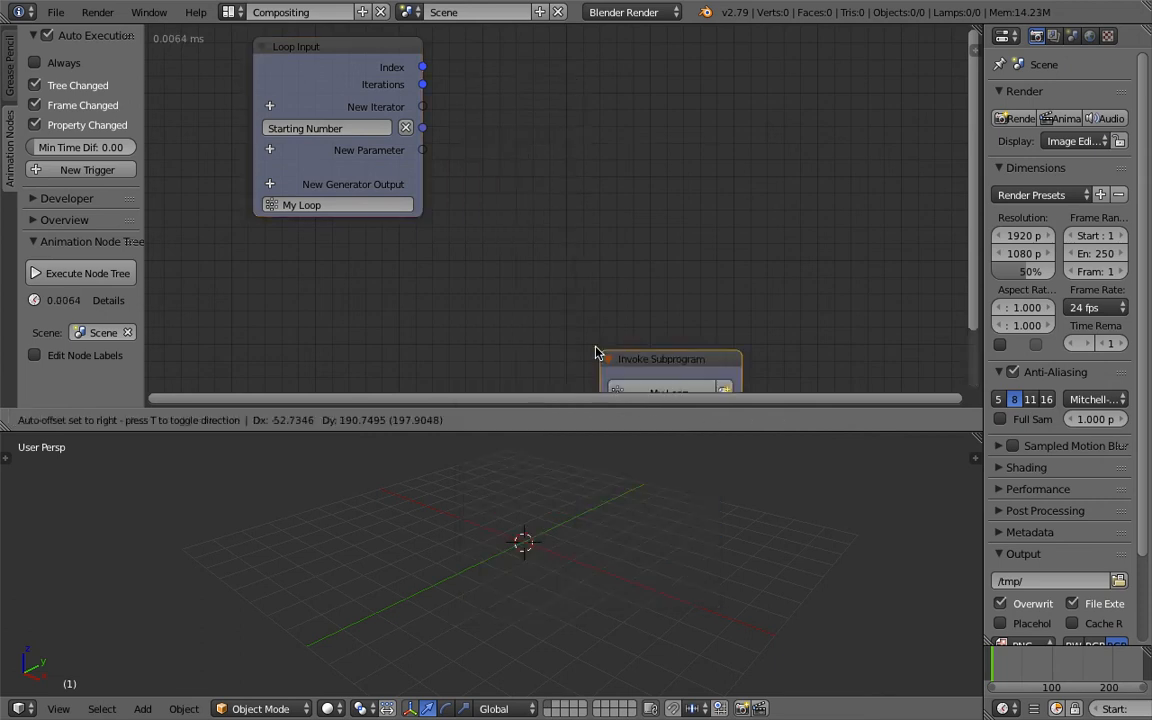
left_click(476, 270)
left_click_drag(330, 70, 240, 100)
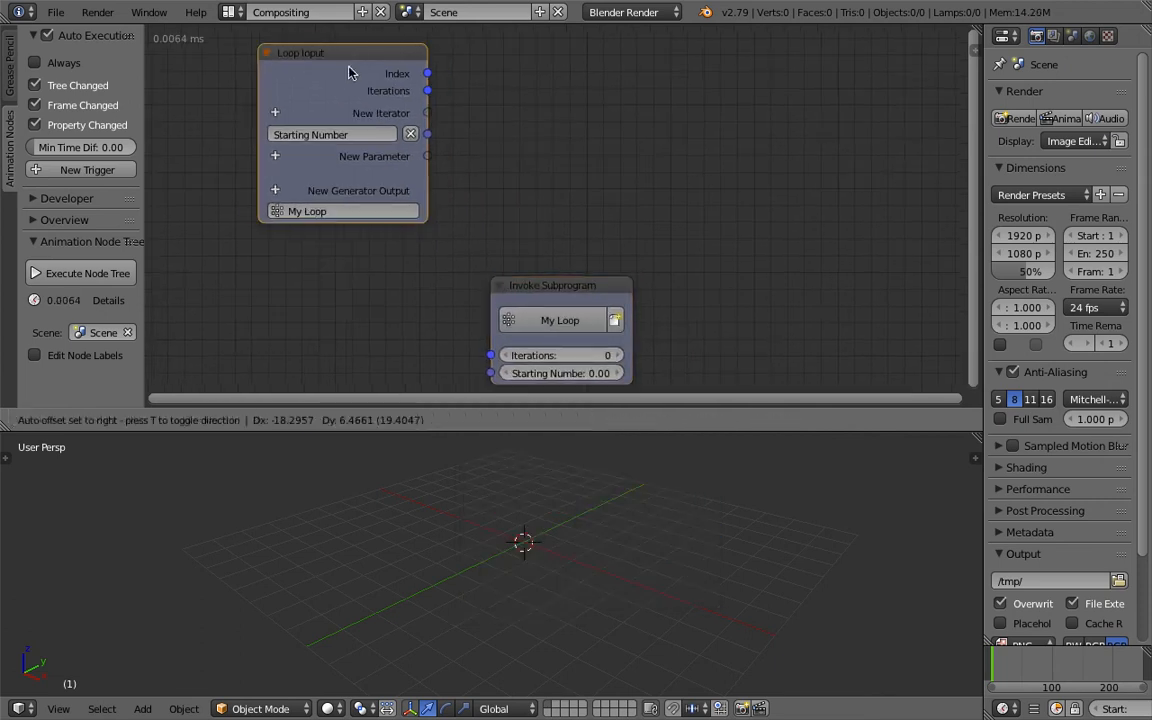
left_click_drag(540, 287, 507, 272)
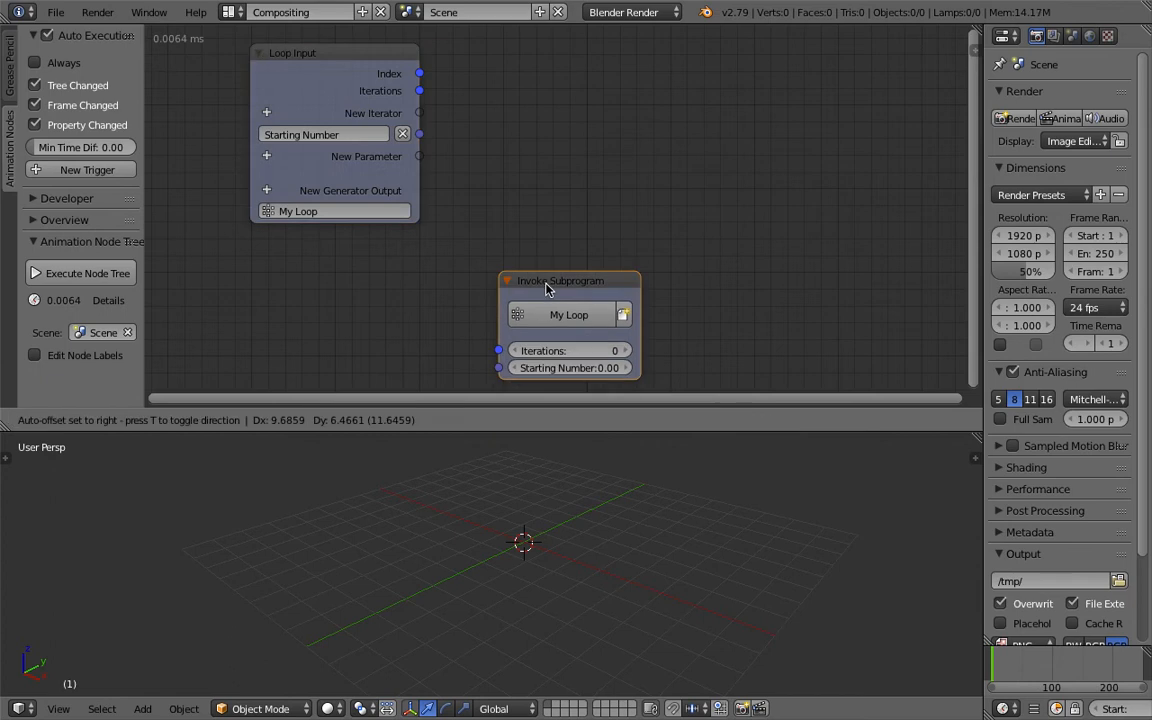
middle_click_drag(507, 277, 516, 266)
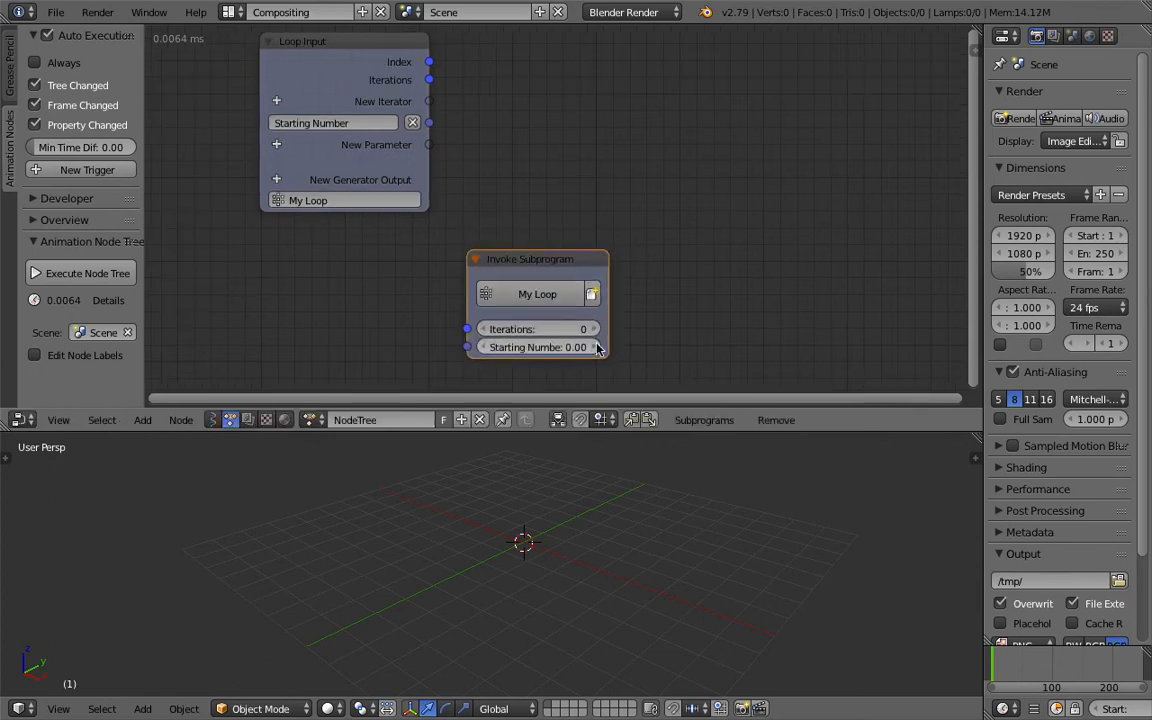
left_click_drag(608, 330, 638, 330)
scroll(583, 352, "up", 1)
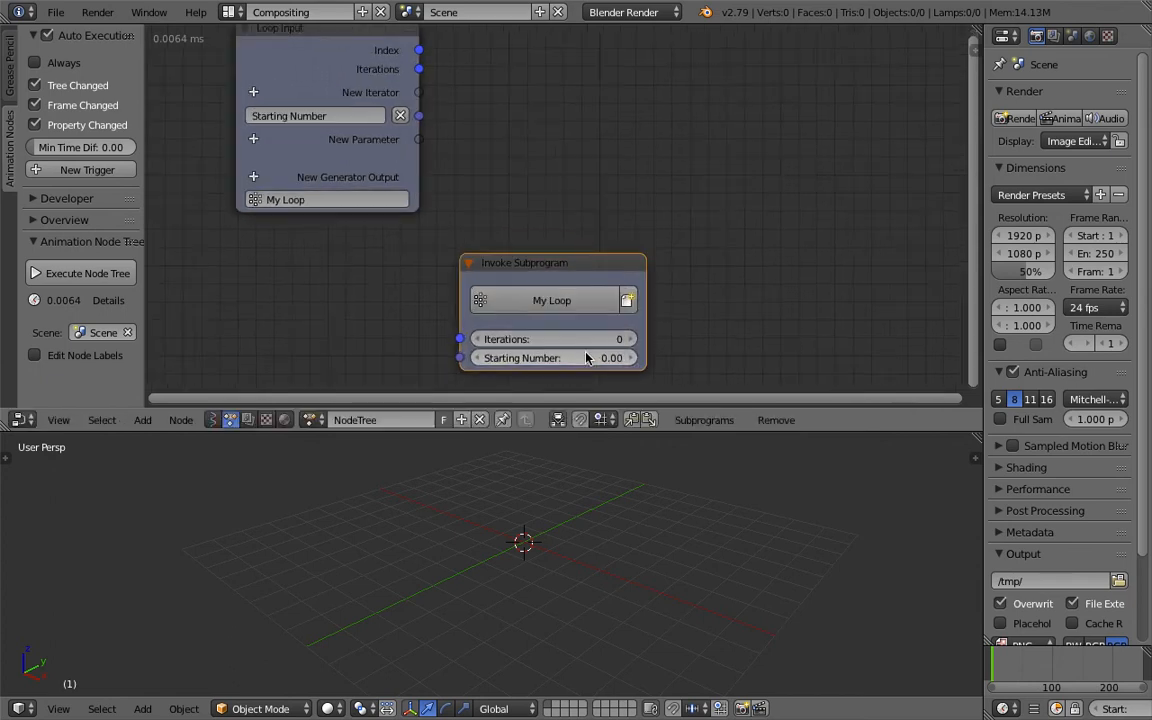
Set the Invoke Subprogram's Starting Number to 5.
left_click(598, 359)
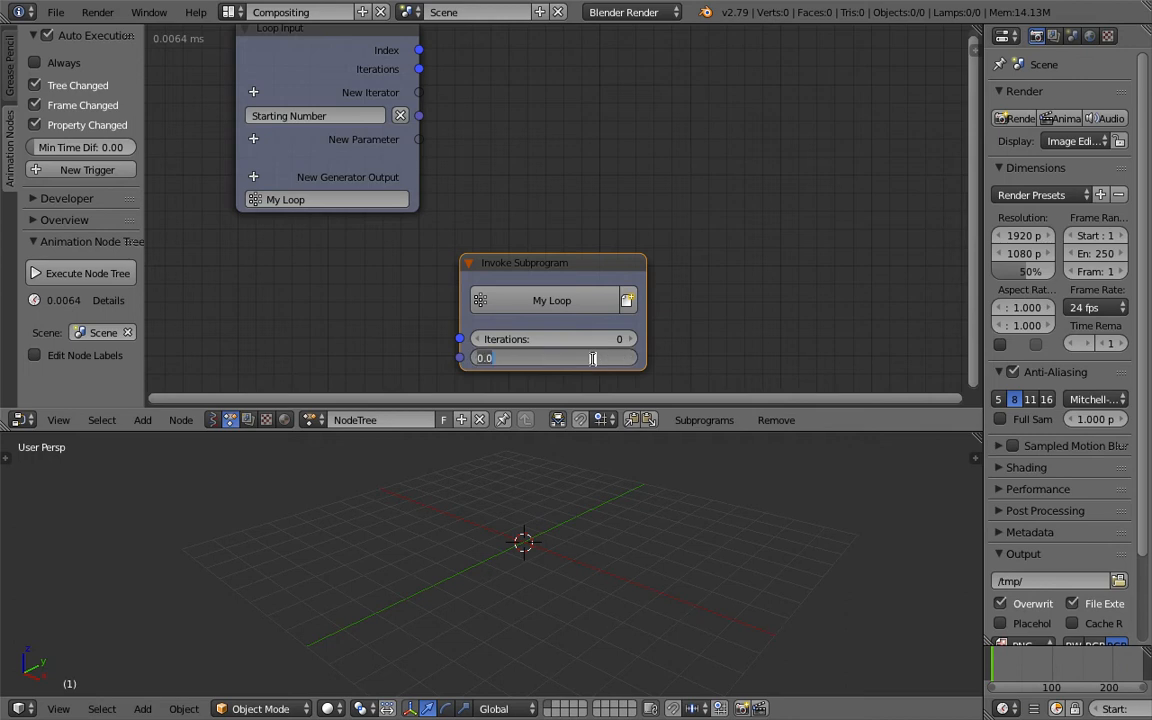
type("5")
key("Return")
middle_click_drag(638, 278, 660, 282)
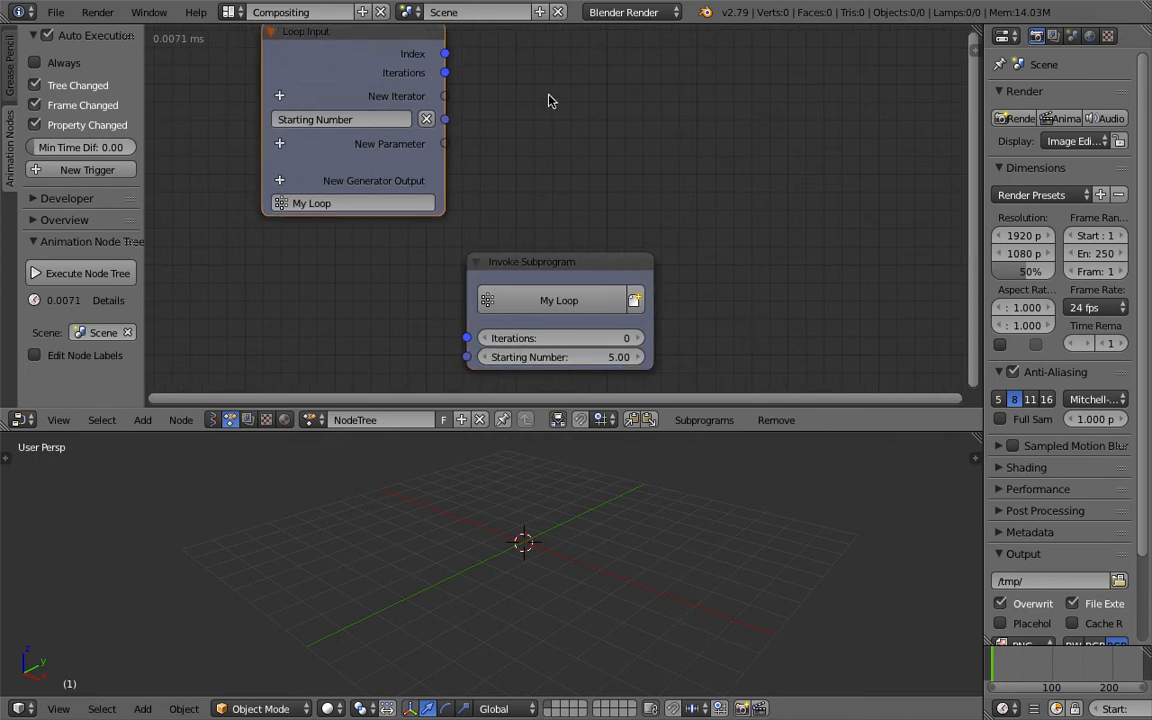
key("shift+a")
Add a Float Math node fed by Starting Number with its B value set to 2.
left_click(496, 65)
type("m")
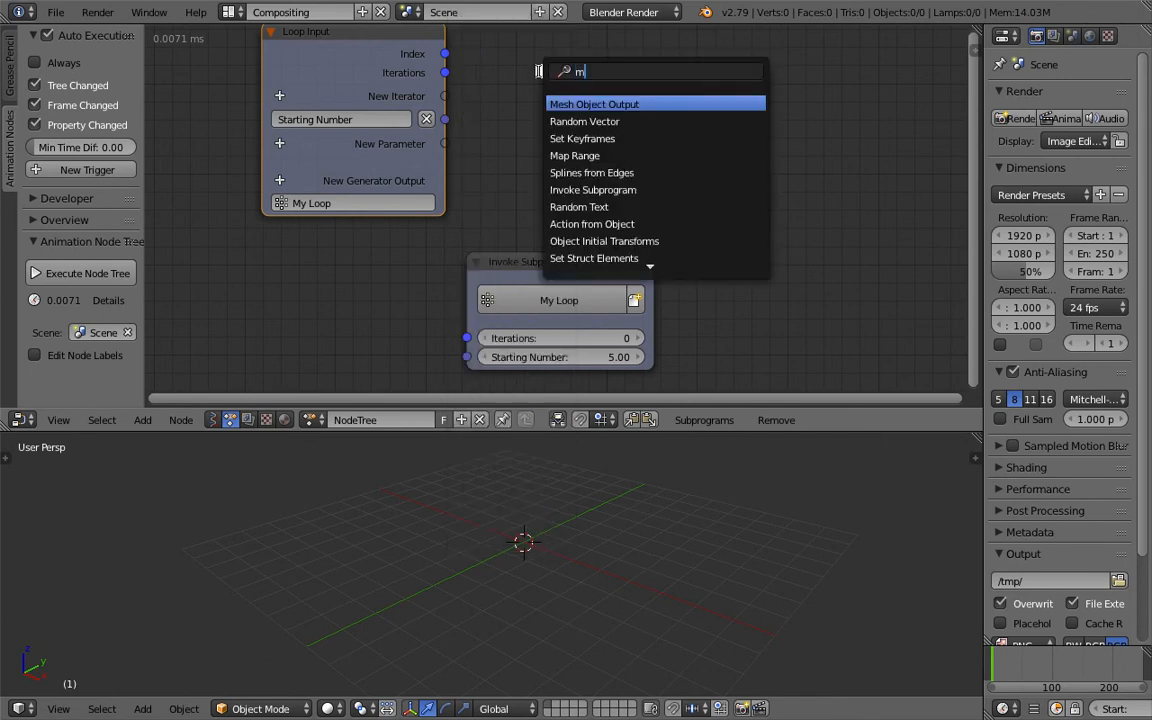
type("ath")
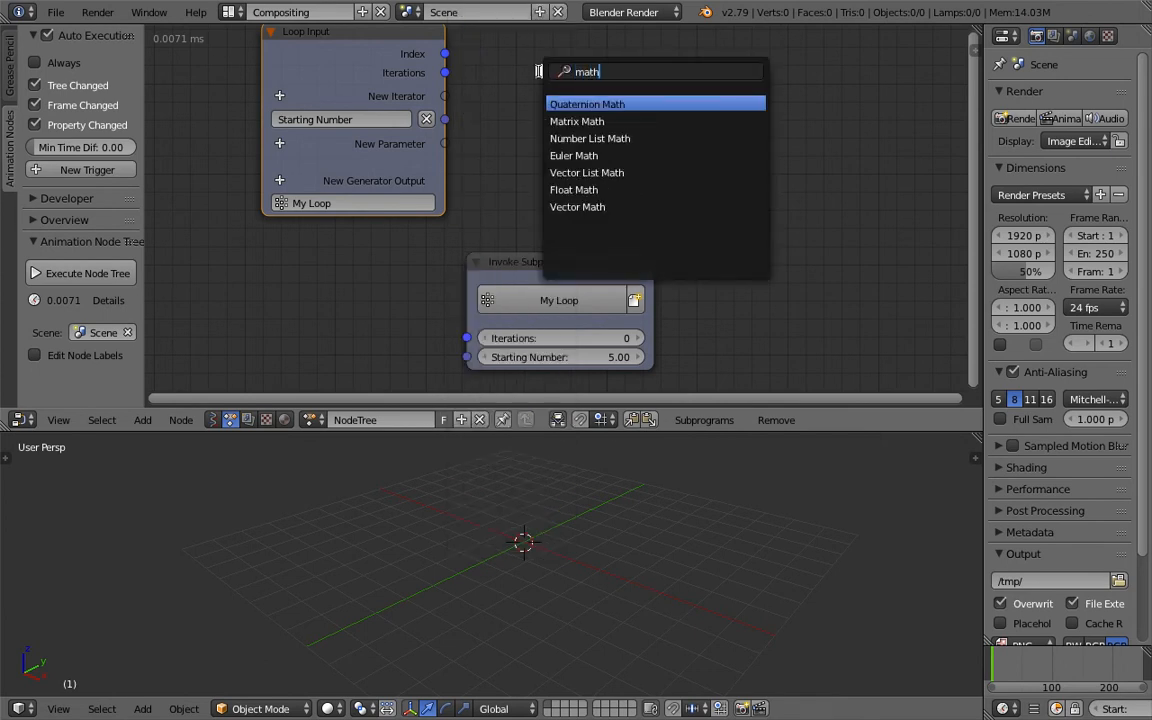
key("Down")
key("Down")
key("Down")
key("Down")
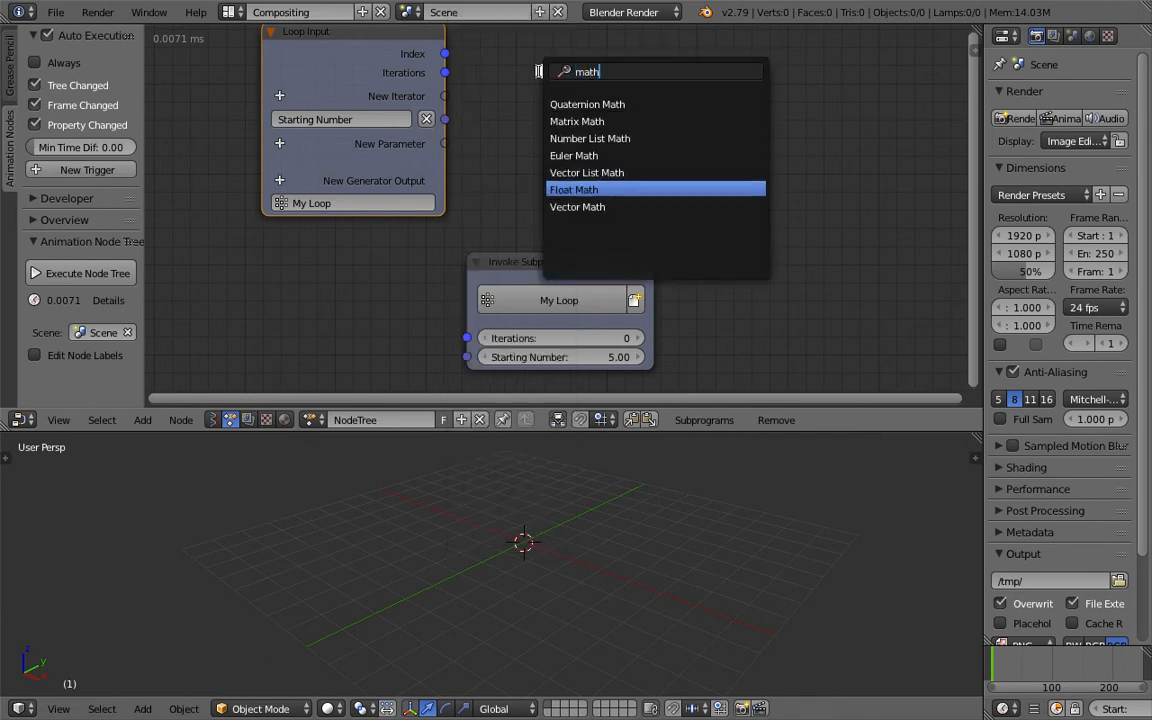
key("Return")
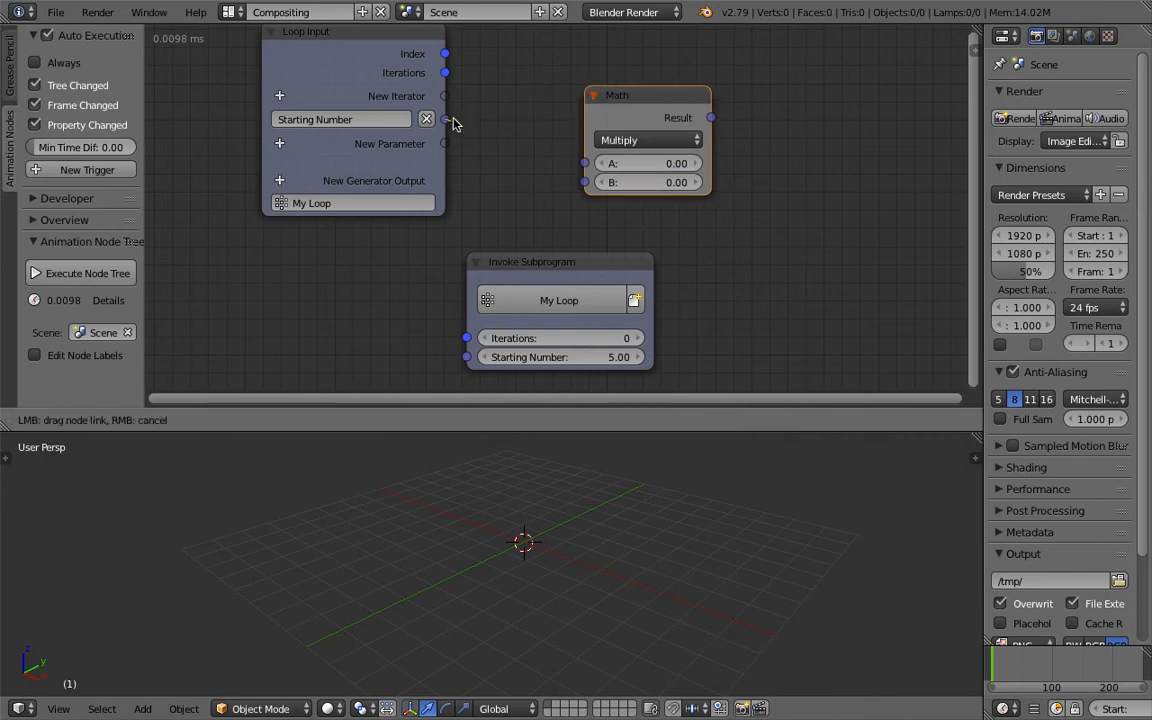
left_click_drag(444, 119, 586, 163)
double_click(650, 182)
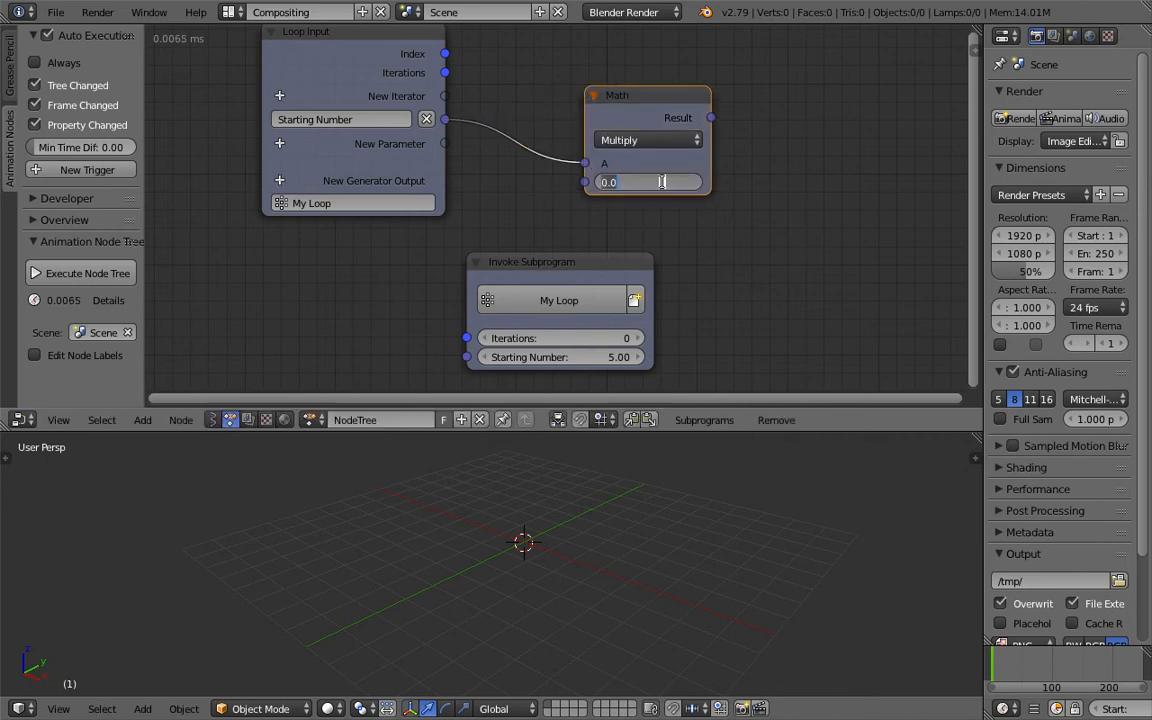
type("2")
key("Return")
middle_click_drag(760, 167, 746, 166)
scroll(746, 166, "down", 1)
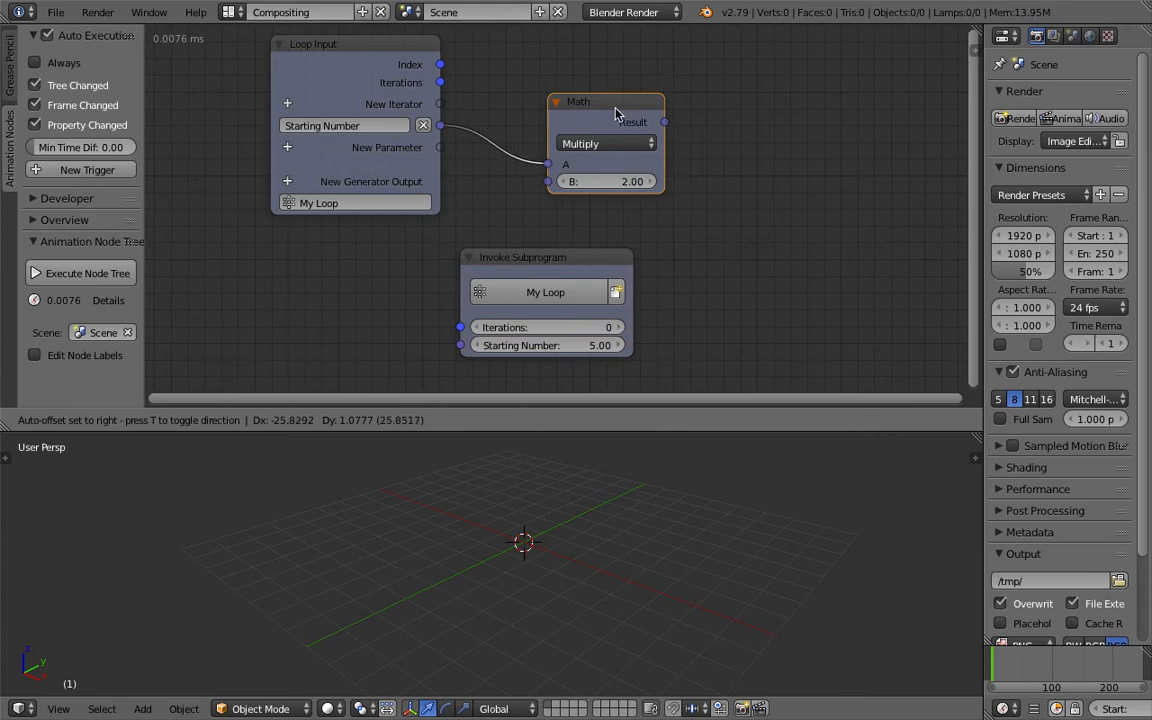
left_click_drag(620, 96, 580, 99)
Add a Float List generator output and feed the Math result into it.
left_click(287, 181)
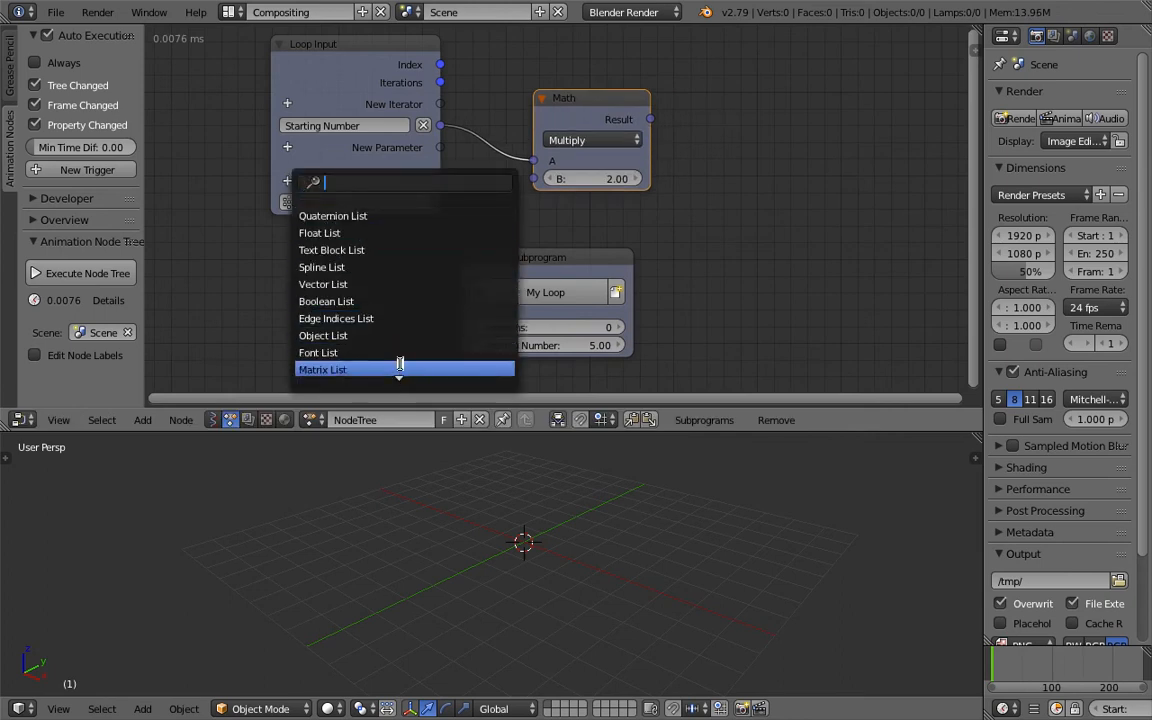
scroll(399, 368, "down", 1)
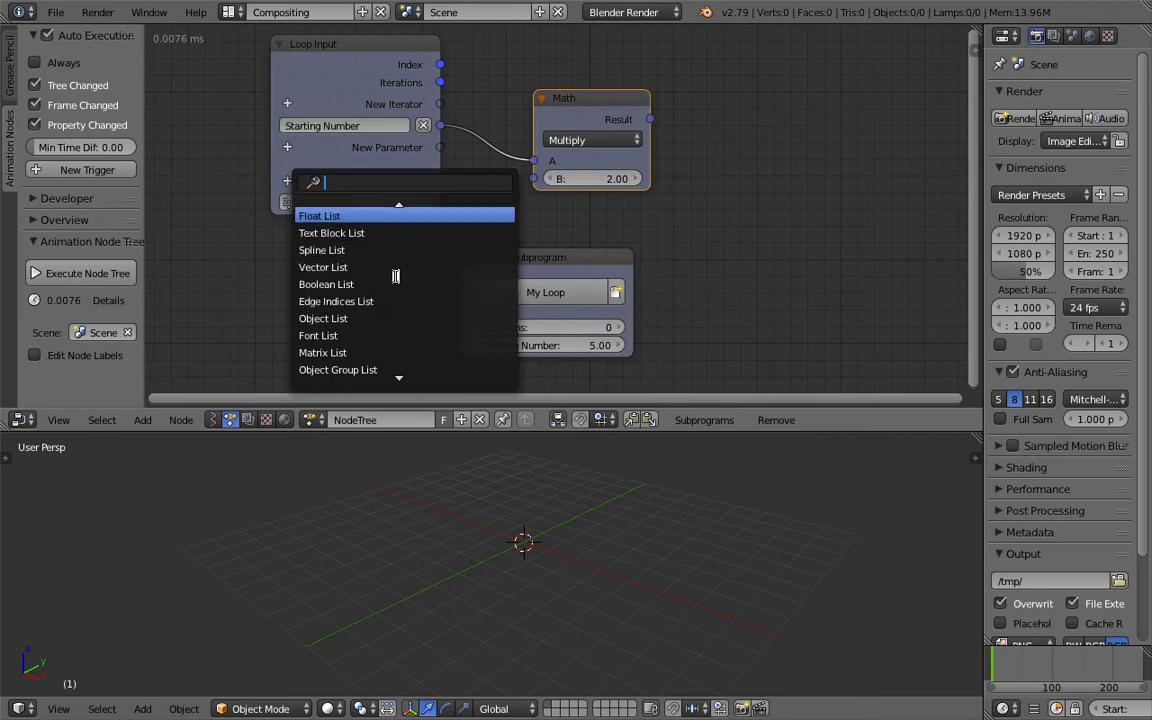
scroll(330, 232, "up", 1)
left_click(362, 232)
left_click_drag(380, 240, 770, 105)
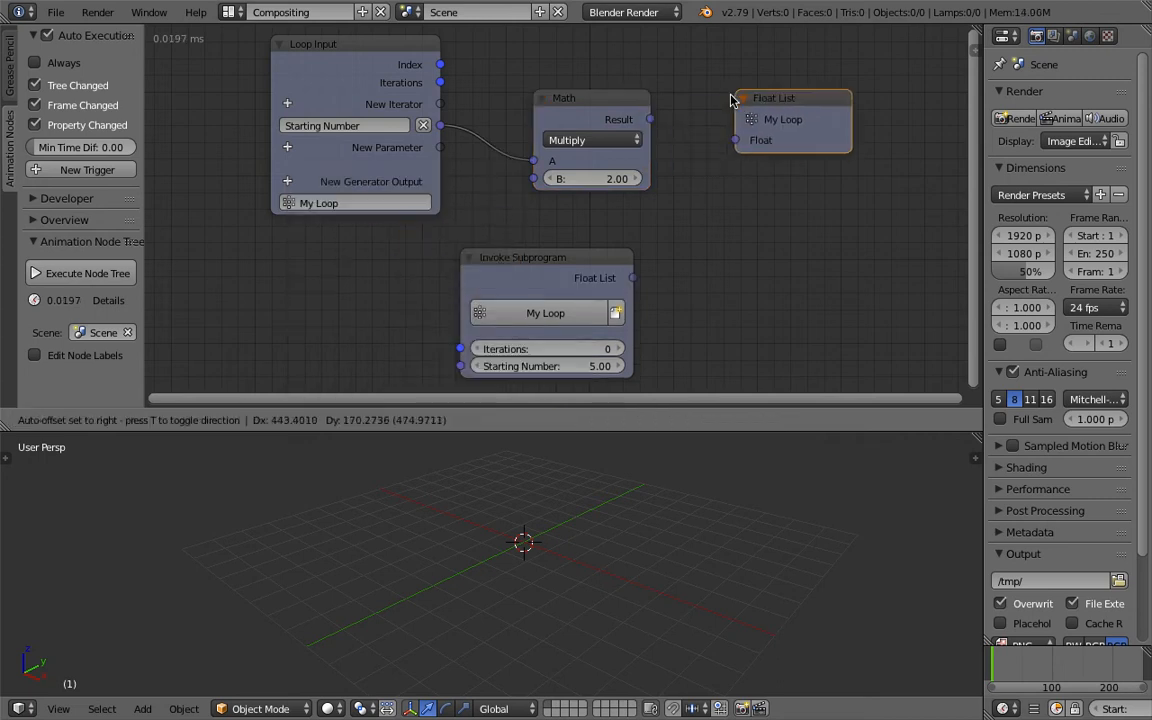
left_click_drag(650, 119, 741, 146)
left_click_drag(790, 104, 760, 105)
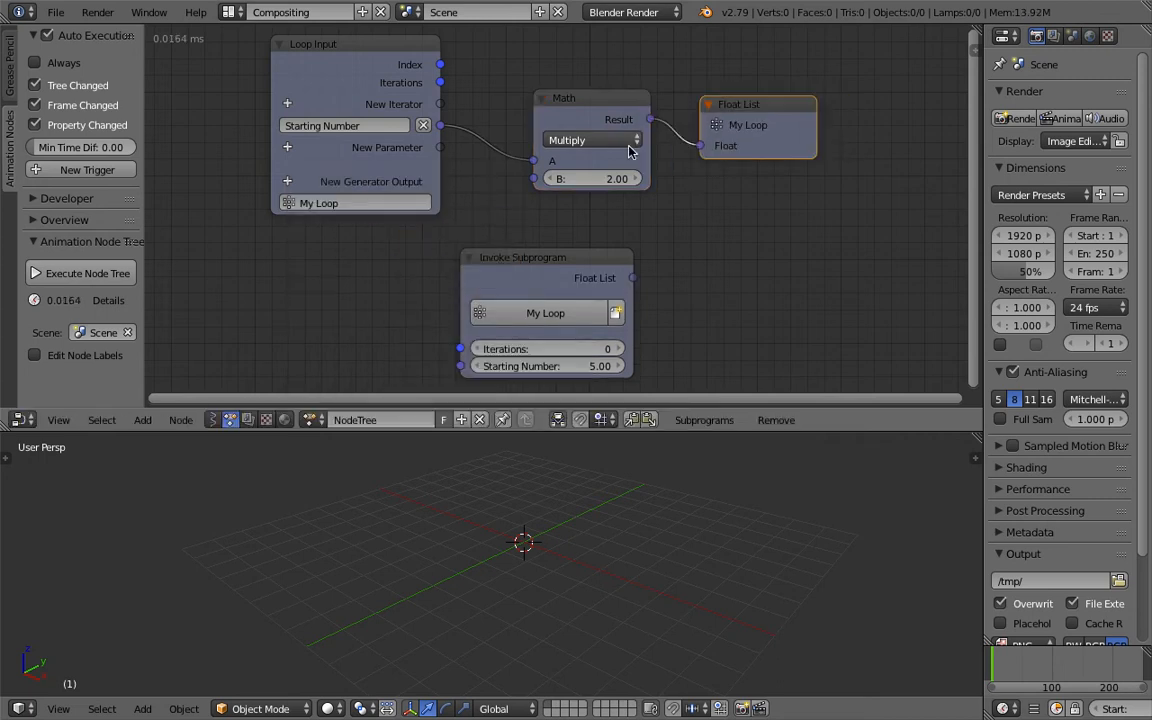
left_click_drag(590, 98, 579, 97)
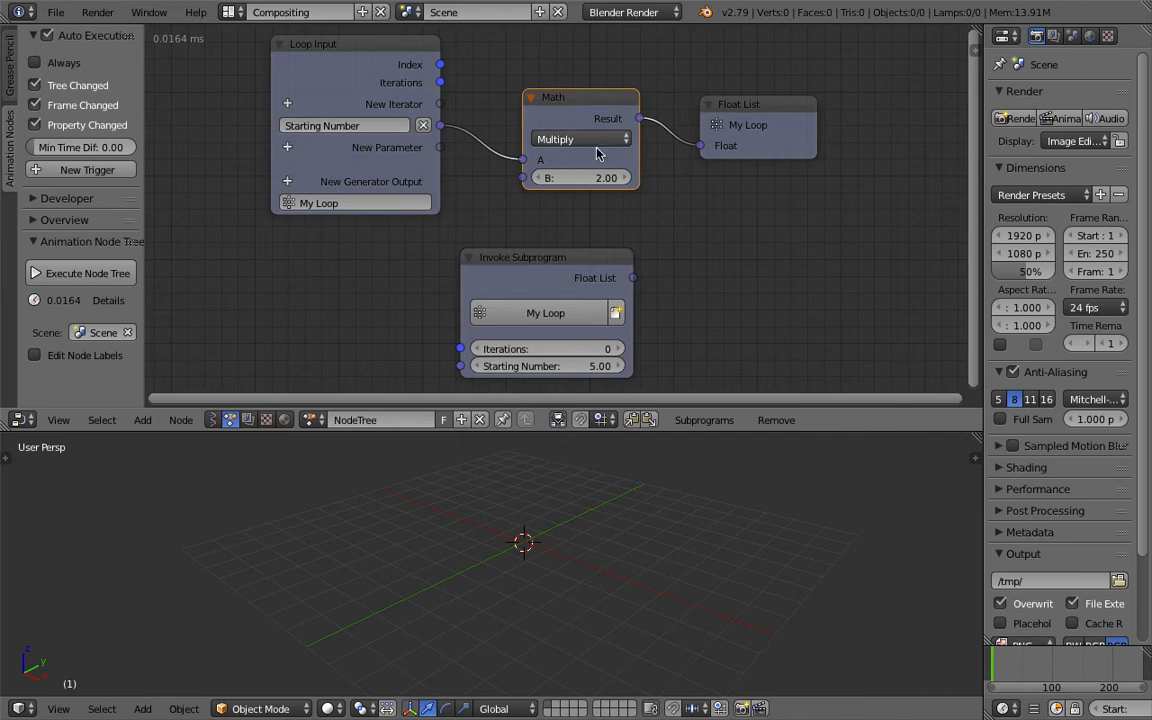
left_click(744, 106)
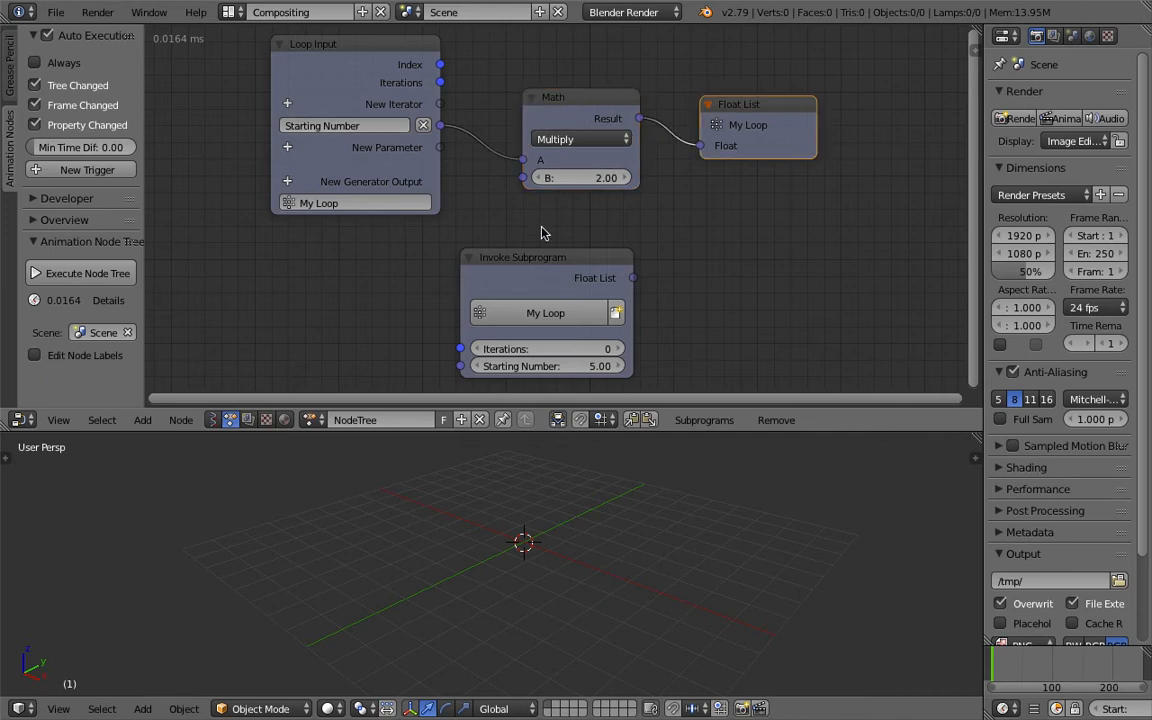
Add a plain Viewer node next to the Invoke Subprogram node.
left_click_drag(548, 257, 512, 250)
key("shift+a")
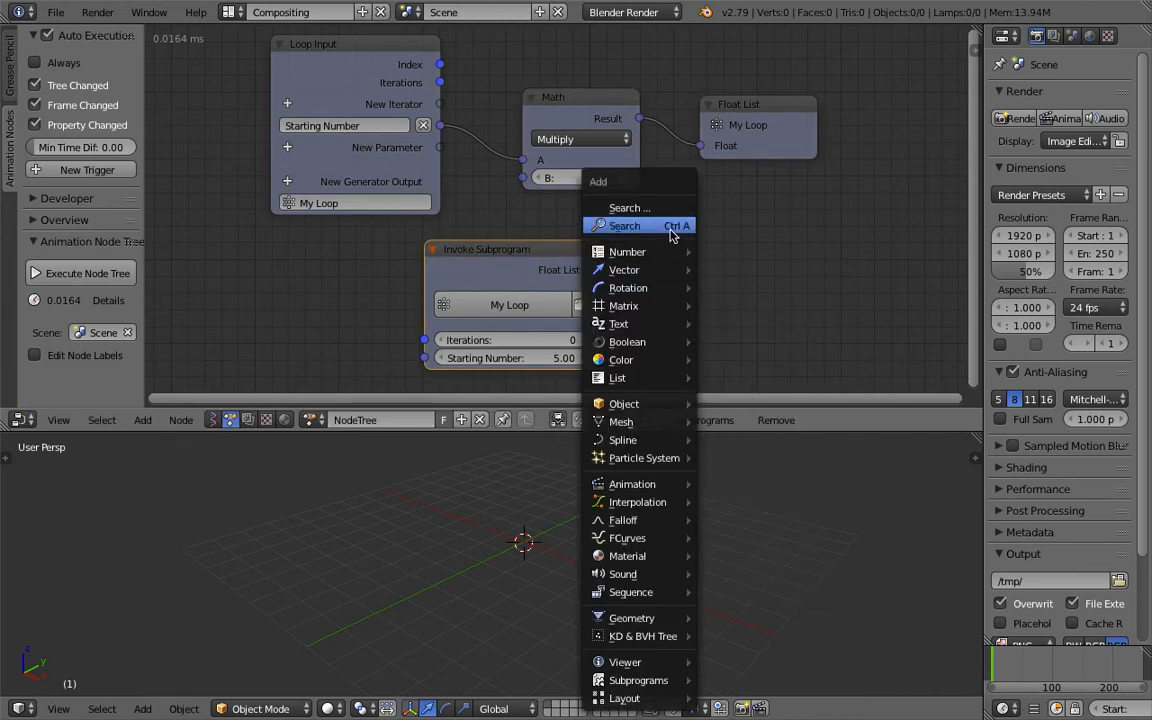
left_click(624, 225)
type("vie")
key("Down")
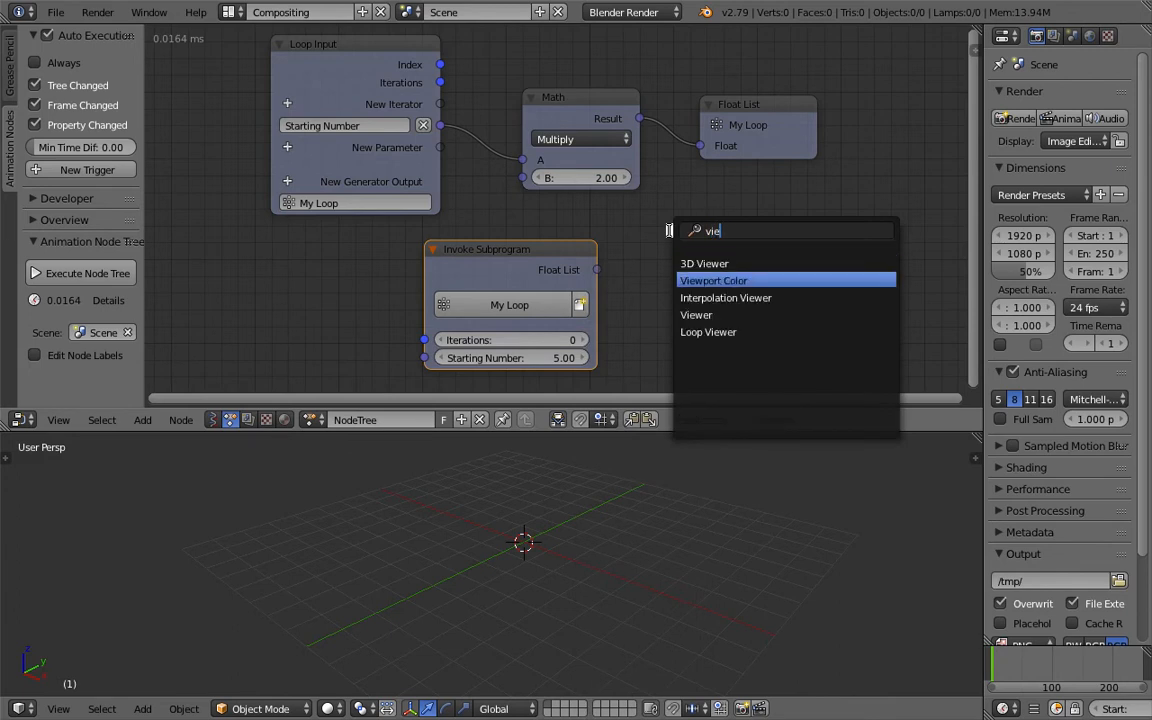
key("Down")
key("Down")
key("Return")
left_click(690, 265)
Feed the subprogram's Float List into the Viewer and run one iteration, showing 10.0.
left_click_drag(598, 270, 682, 289)
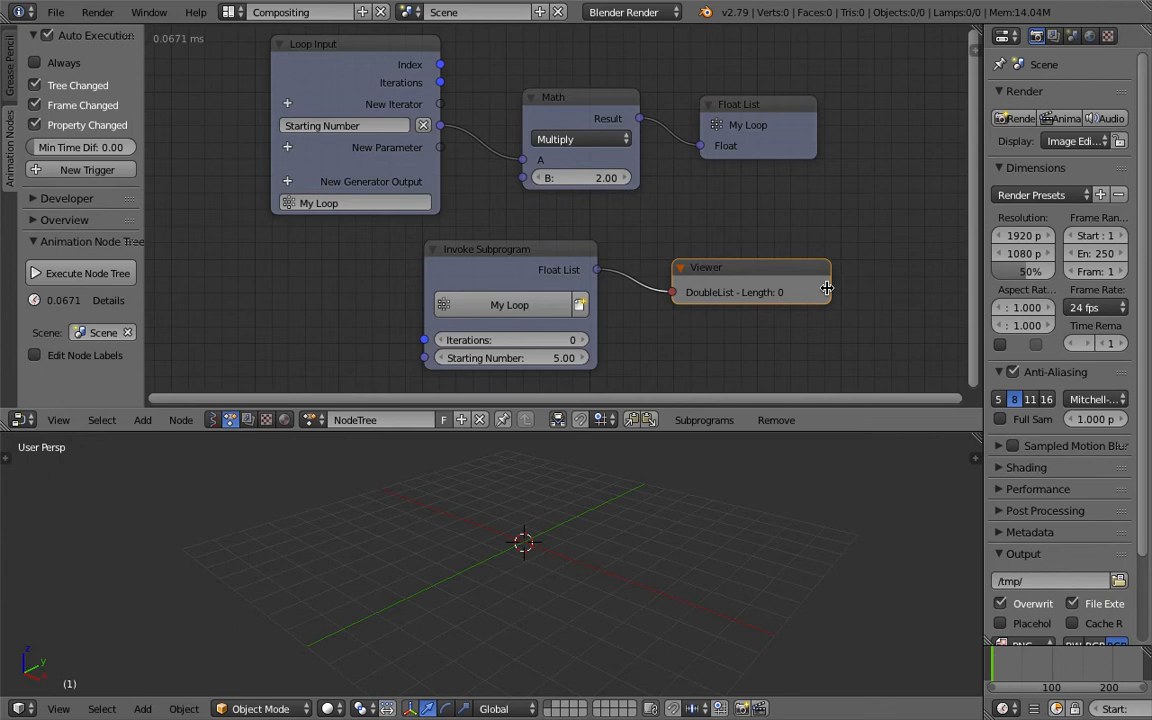
left_click_drag(827, 288, 848, 288)
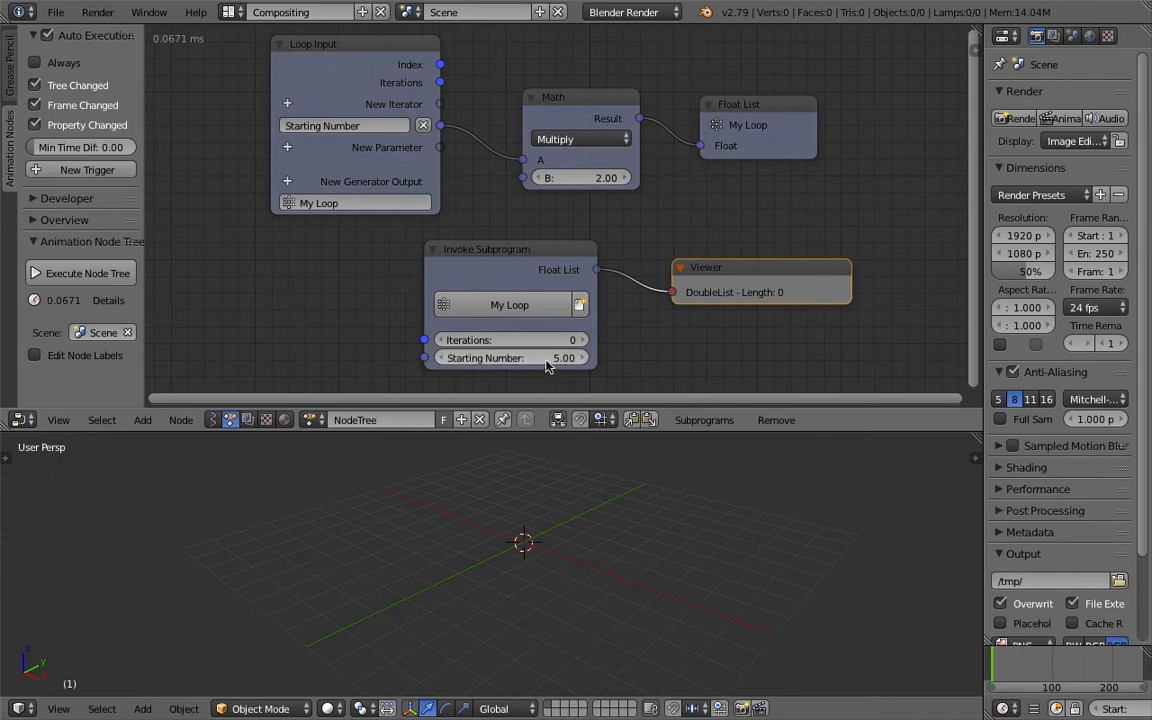
middle_click_drag(530, 330, 507, 325)
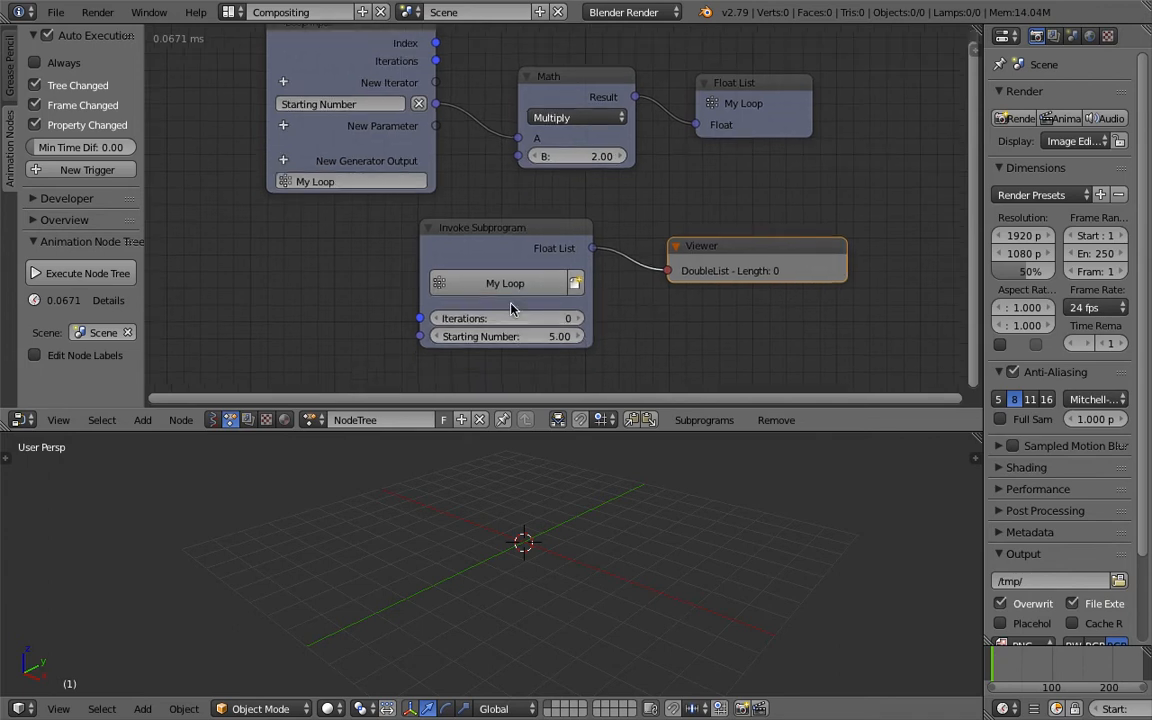
left_click(560, 335)
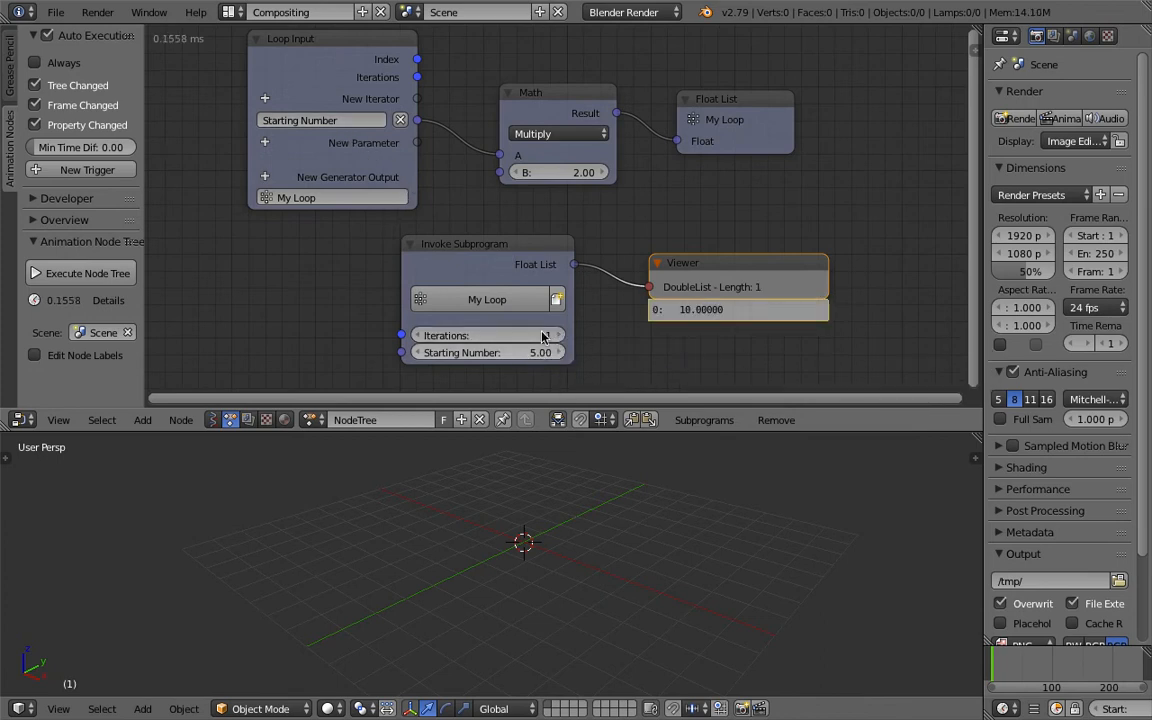
Raise Iterations to 5 so the Viewer lists five 10.0 values, then save the file.
middle_click_drag(608, 314, 614, 310)
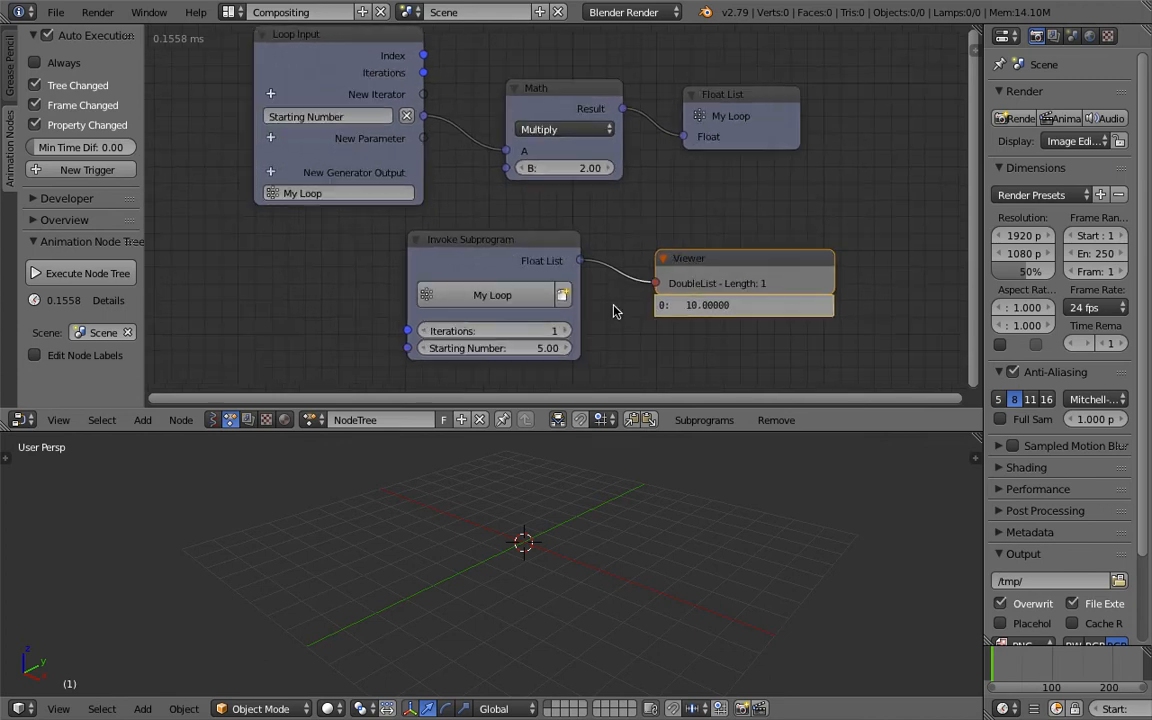
left_click_drag(500, 330, 560, 330)
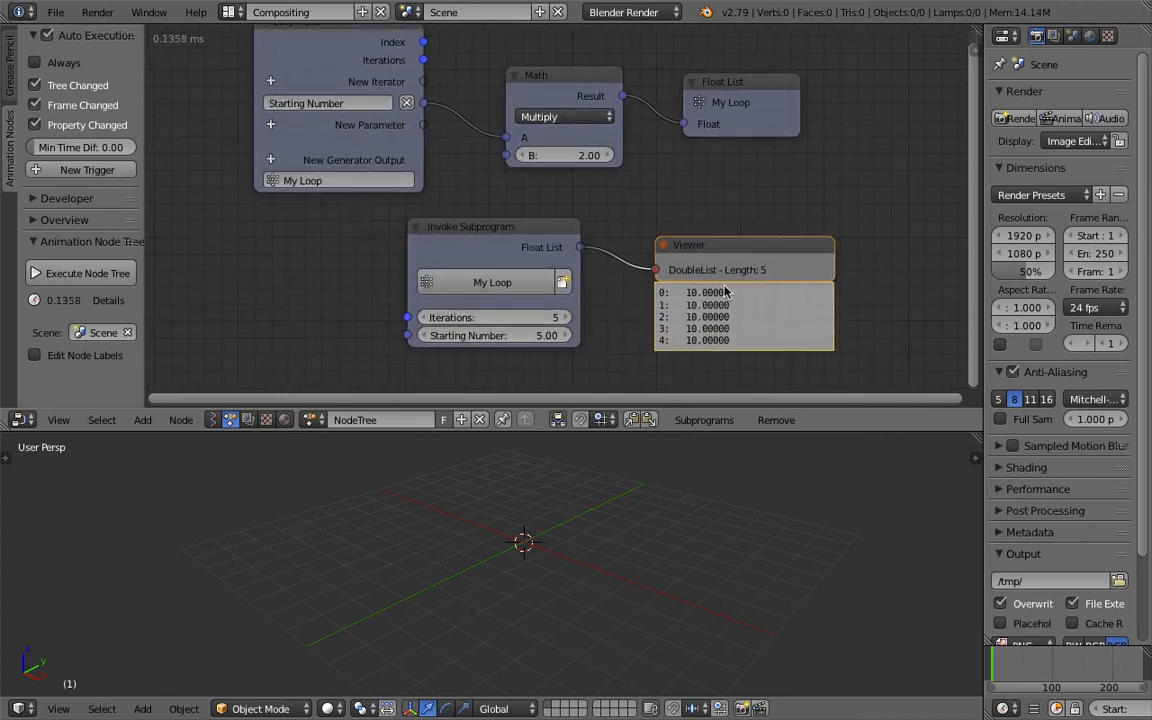
middle_click_drag(716, 275, 720, 278)
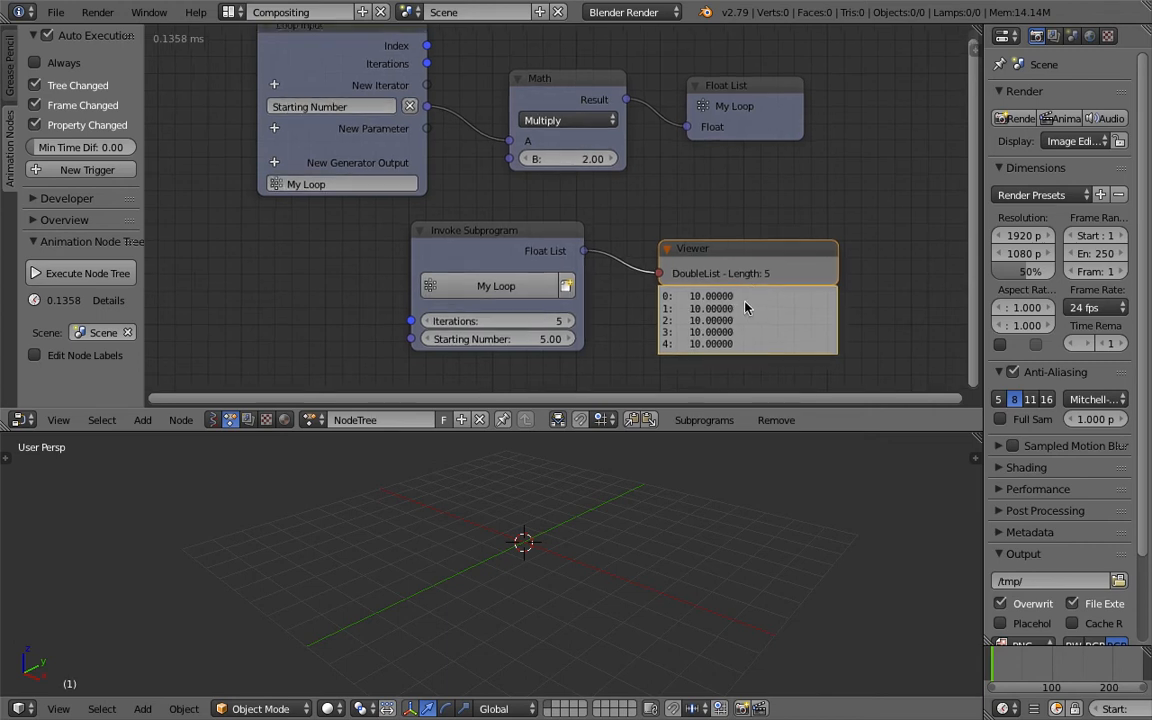
middle_click_drag(700, 262, 696, 266)
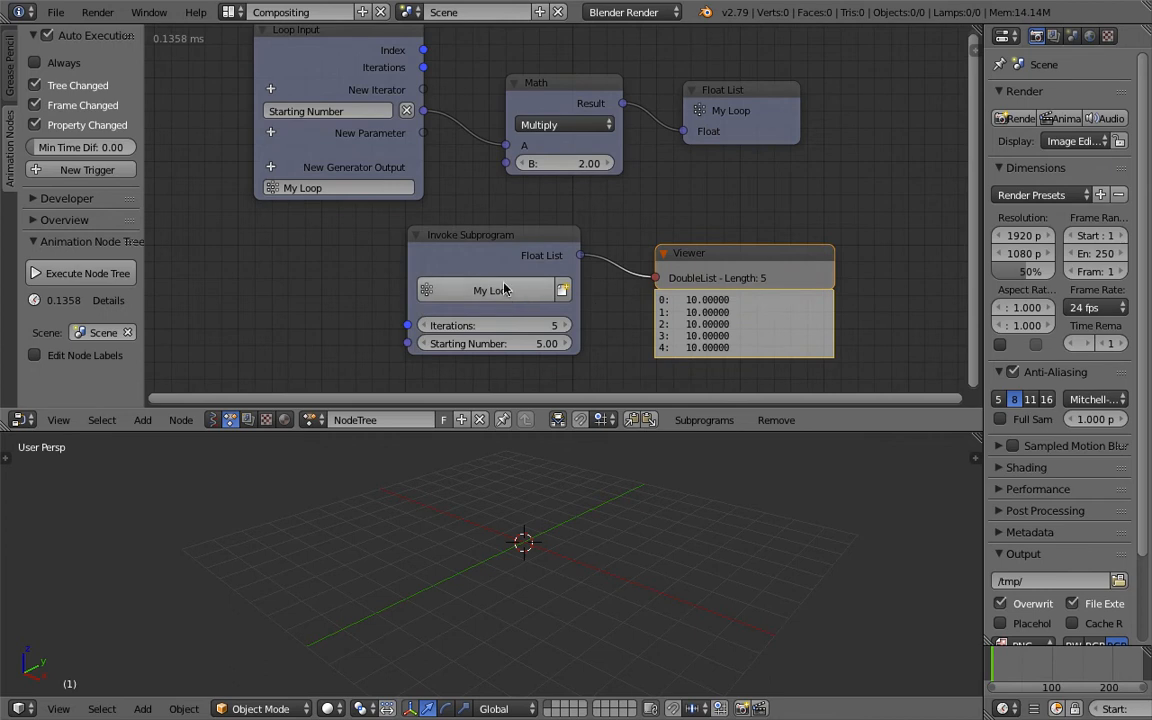
left_click_drag(503, 270, 463, 270)
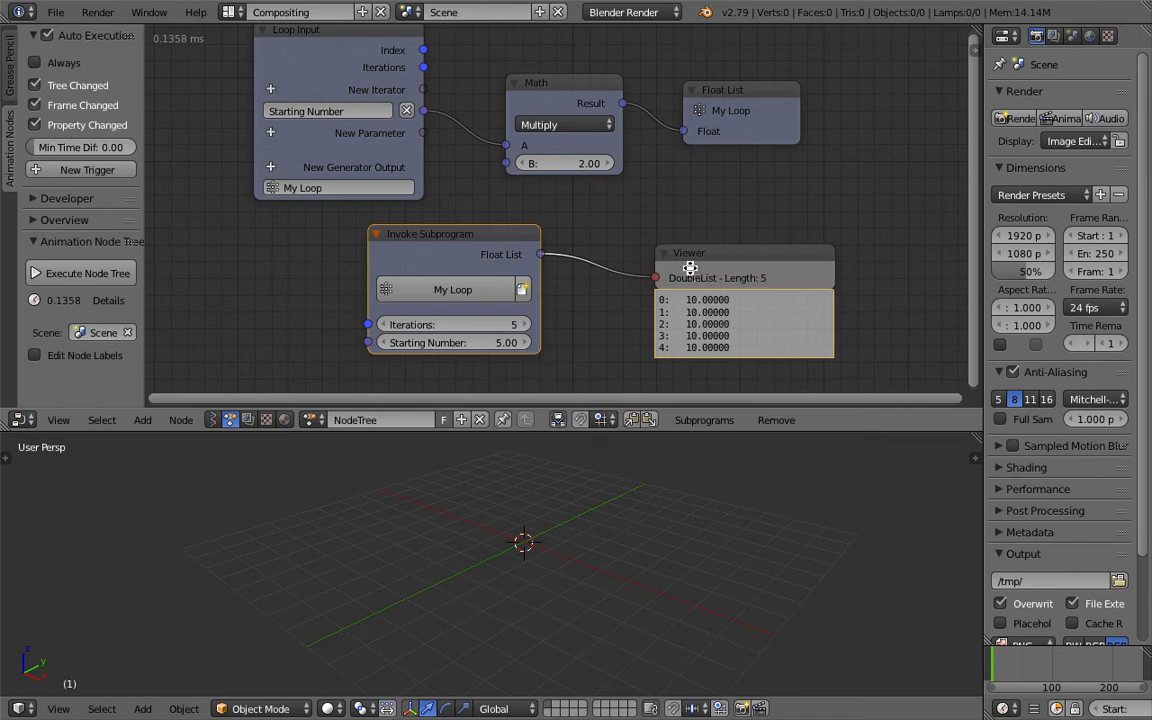
scroll(690, 240, "down", 1)
key("ctrl+s")
left_click(683, 233)
scroll(684, 232, "up", 1)
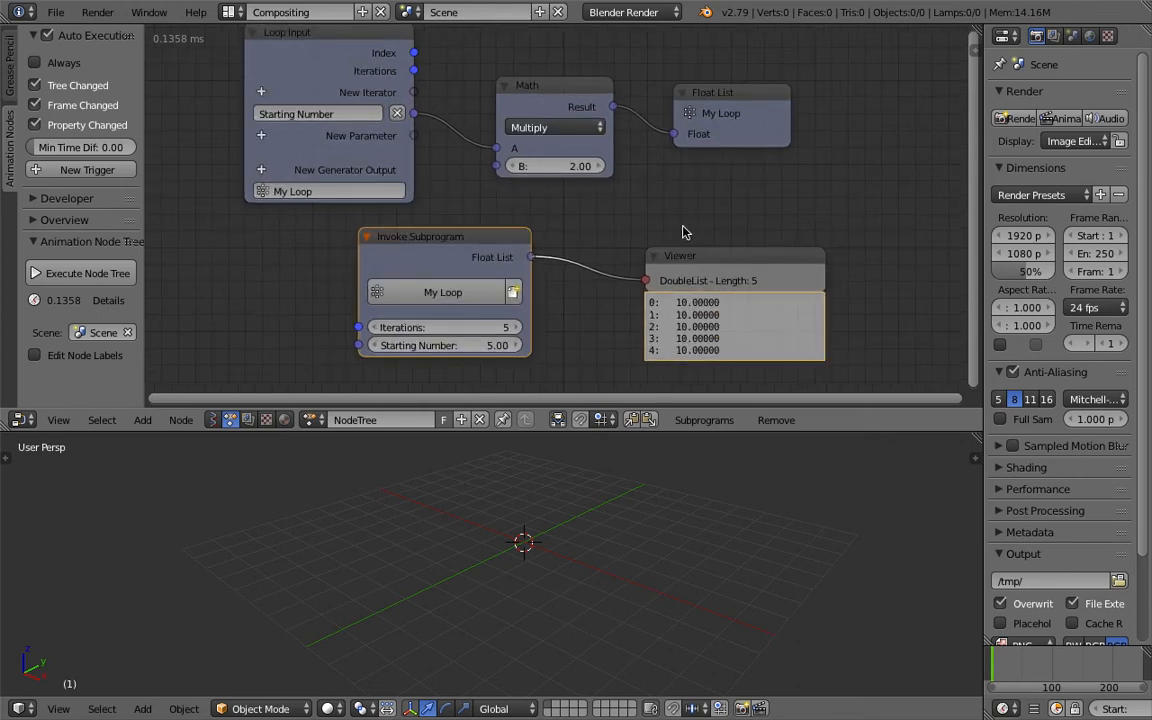
scroll(680, 220, "down", 1)
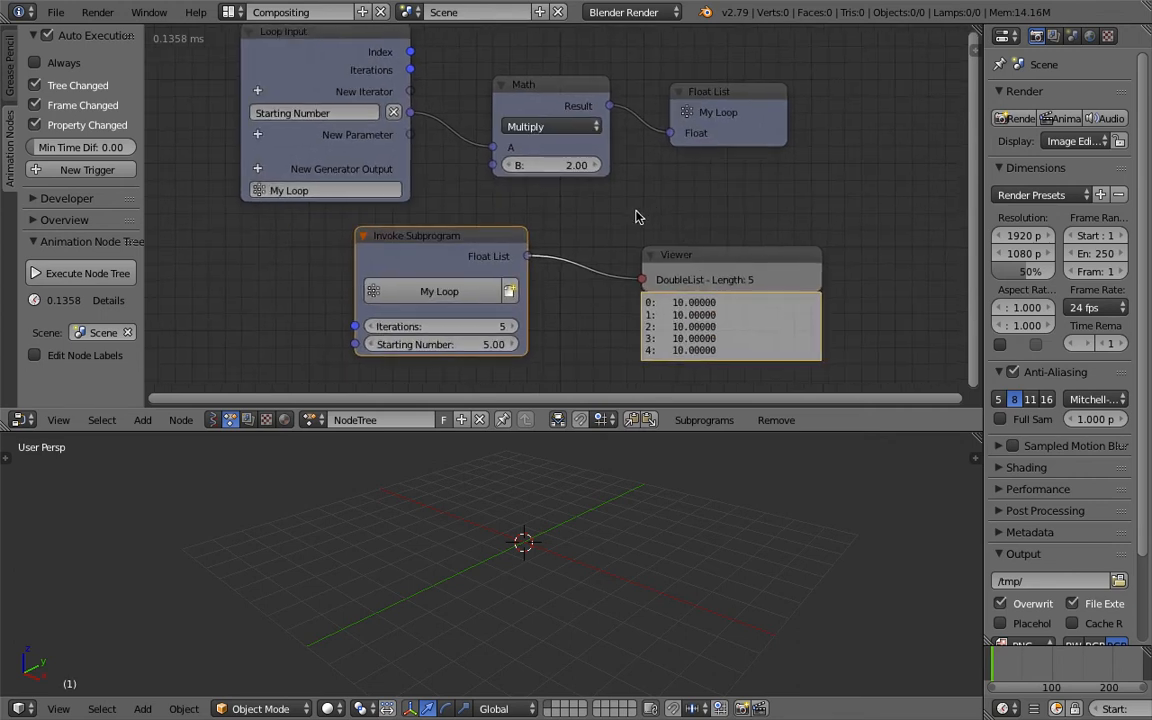
left_click_drag(508, 243, 490, 245)
middle_click_drag(745, 195, 641, 211)
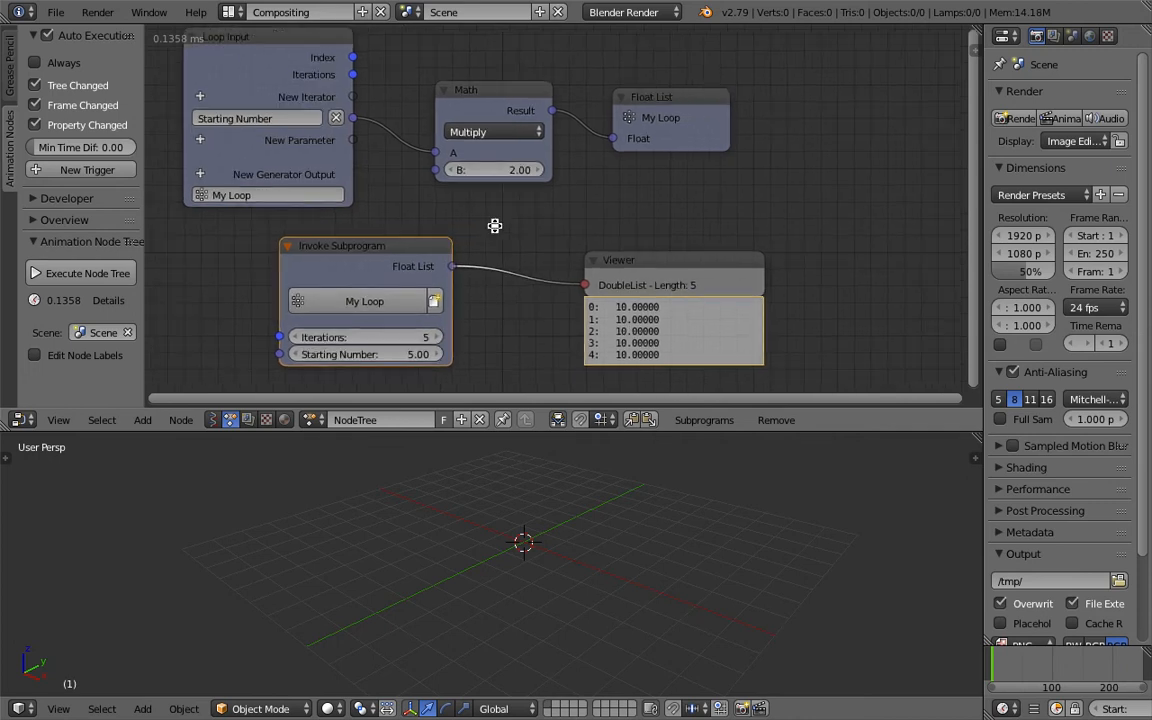
left_click_drag(600, 250, 560, 262)
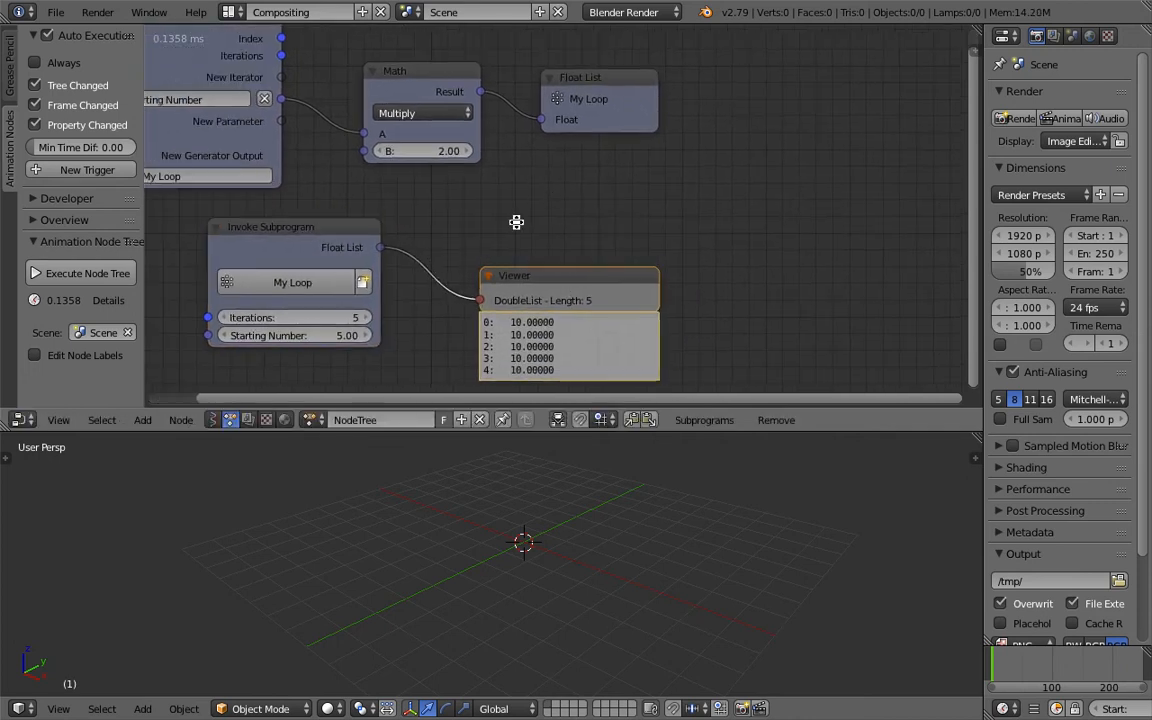
middle_click_drag(519, 219, 385, 311)
left_click_drag(537, 170, 535, 212)
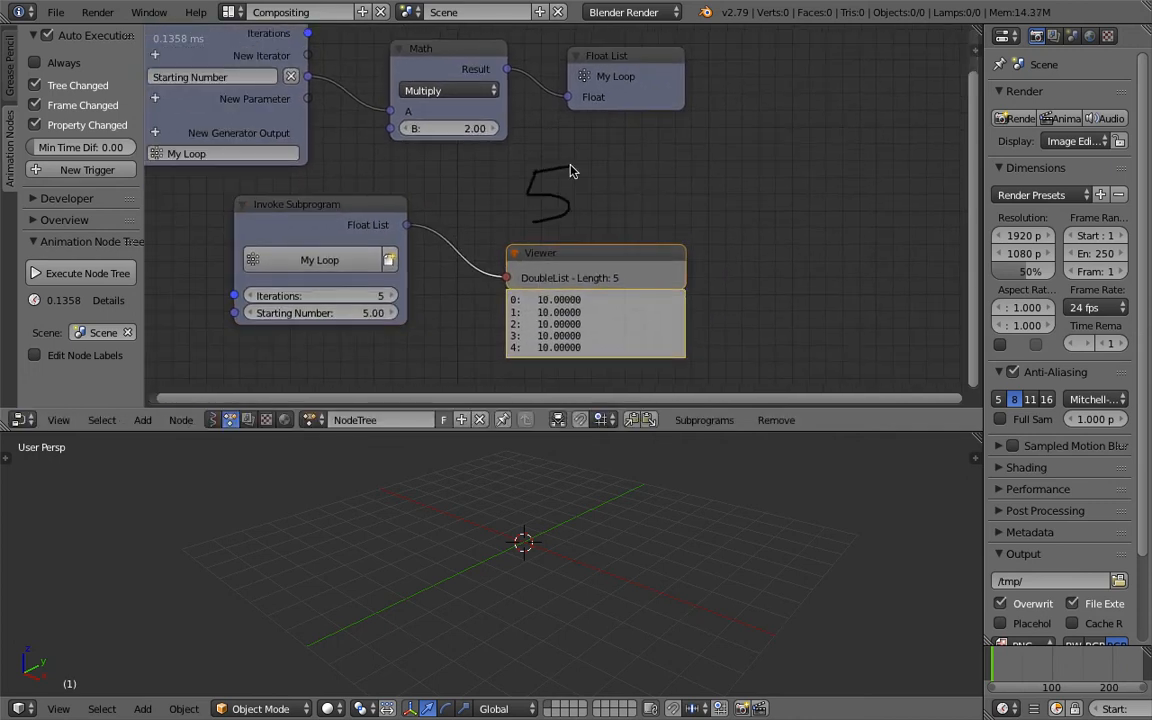
mouse_move(594, 176)
left_mouse_down()
mouse_move(610, 192)
mouse_move(594, 192)
mouse_move(660, 203)
left_mouse_up()
left_click_drag(678, 152, 682, 226)
left_click_drag(518, 156, 504, 224)
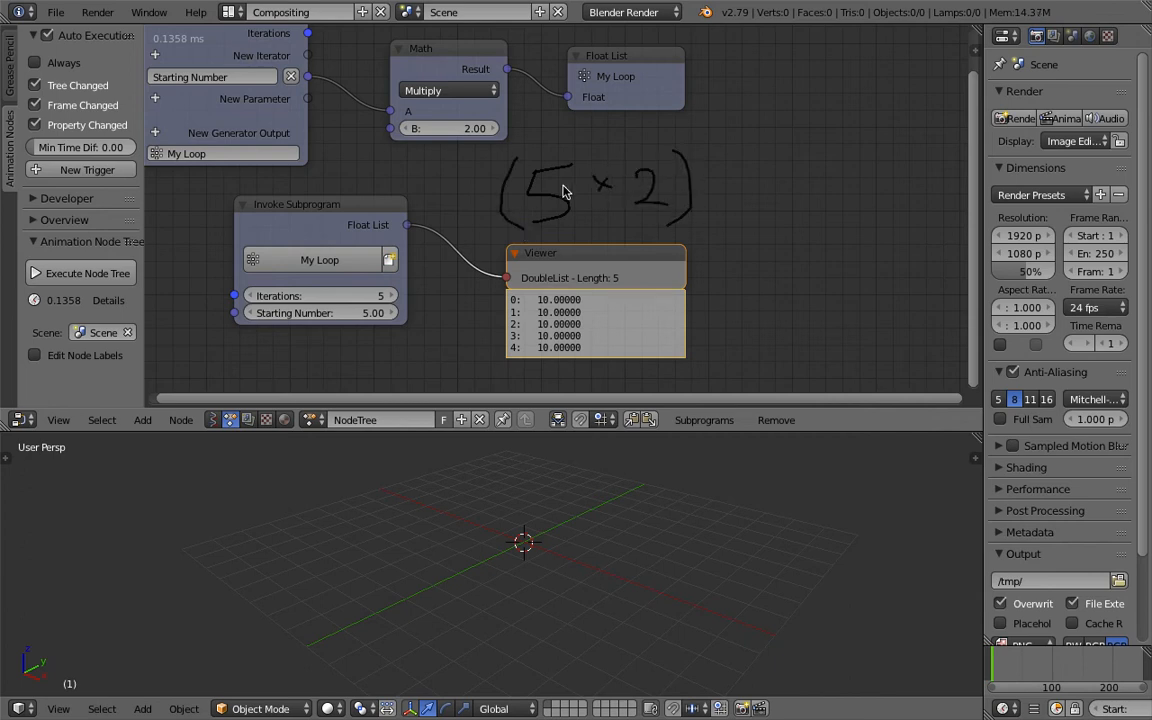
middle_click_drag(601, 188, 567, 186)
left_click_drag(684, 174, 700, 188)
mouse_move(700, 174)
left_mouse_down()
mouse_move(684, 188)
mouse_move(738, 200)
left_mouse_up()
left_click_drag(752, 152, 760, 214)
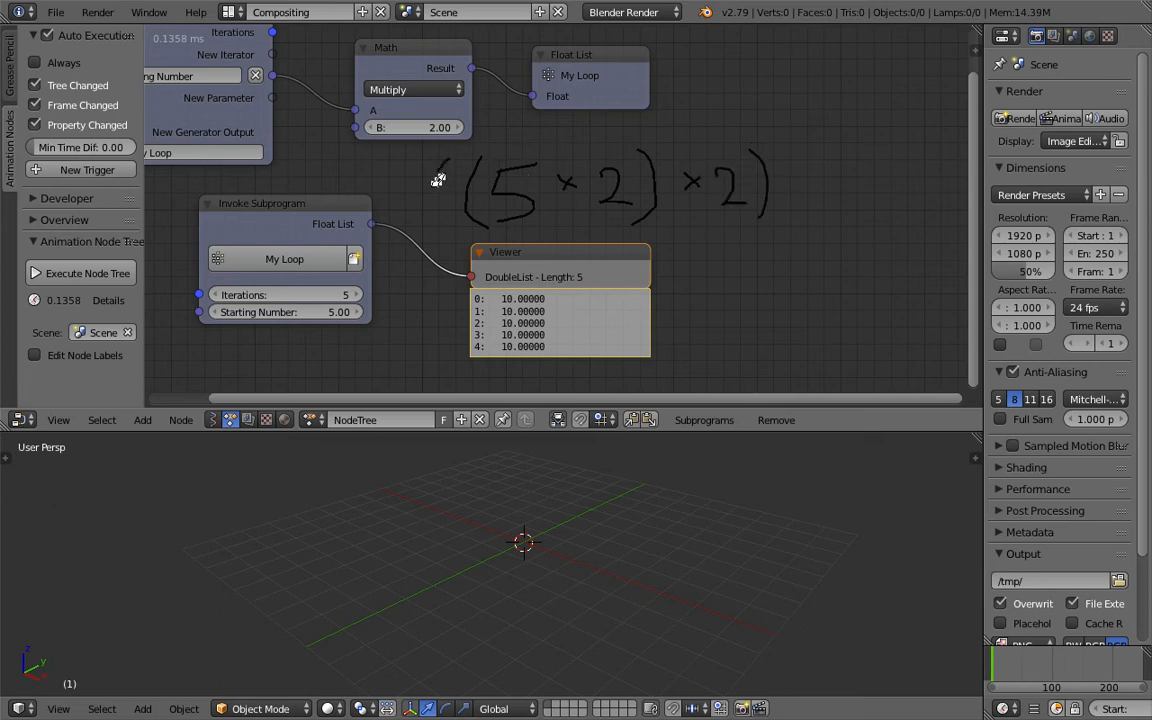
left_click_drag(446, 160, 436, 222)
left_click_drag(806, 162, 820, 176)
left_click_drag(820, 162, 806, 176)
mouse_move(832, 160)
left_mouse_down()
mouse_move(857, 198)
mouse_move(860, 186)
left_mouse_up()
key("n")
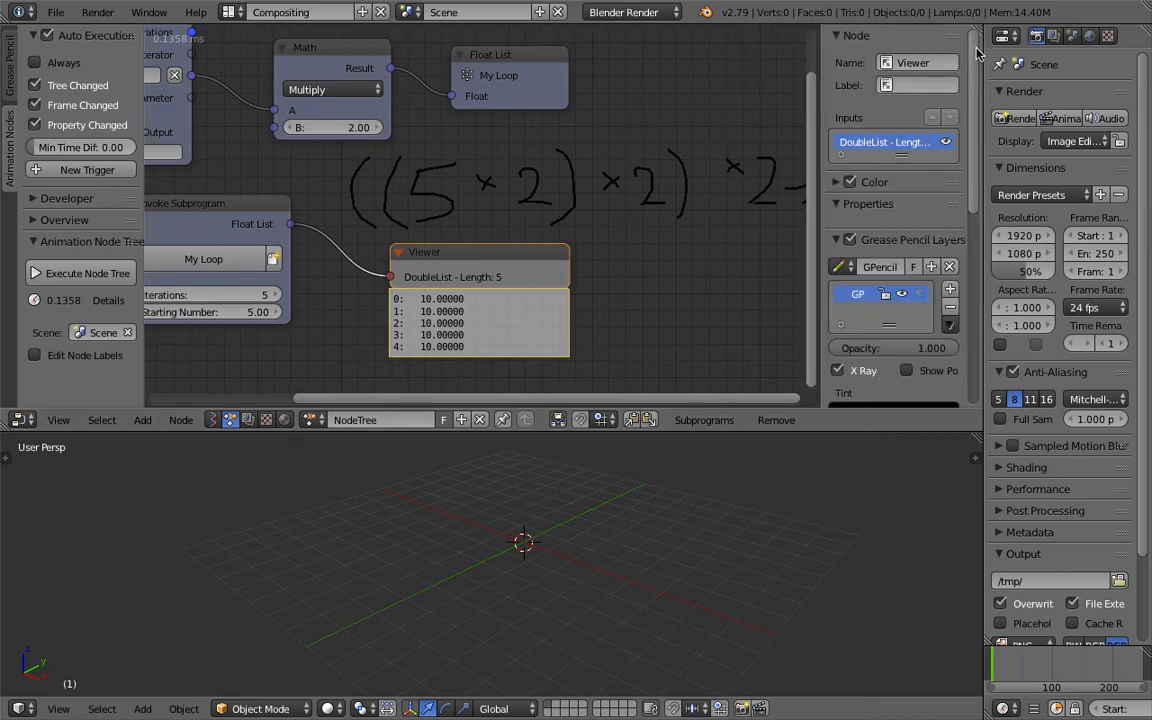
left_click(949, 266)
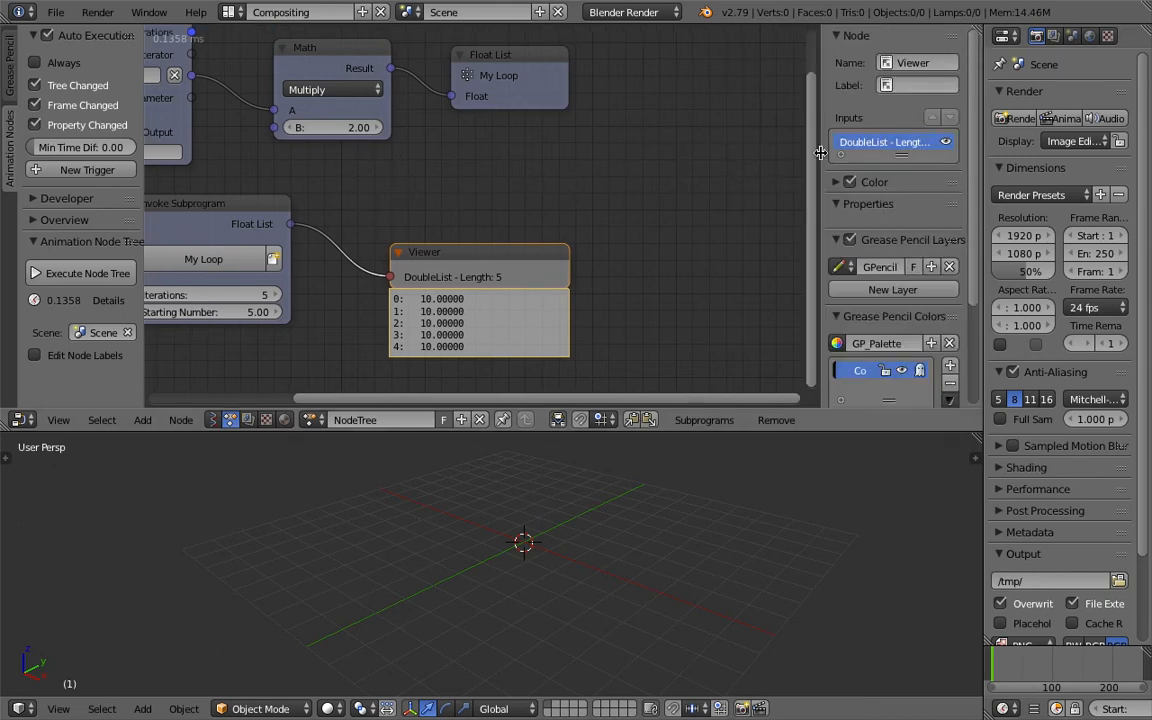
key("n")
scroll(608, 165, "up", 2)
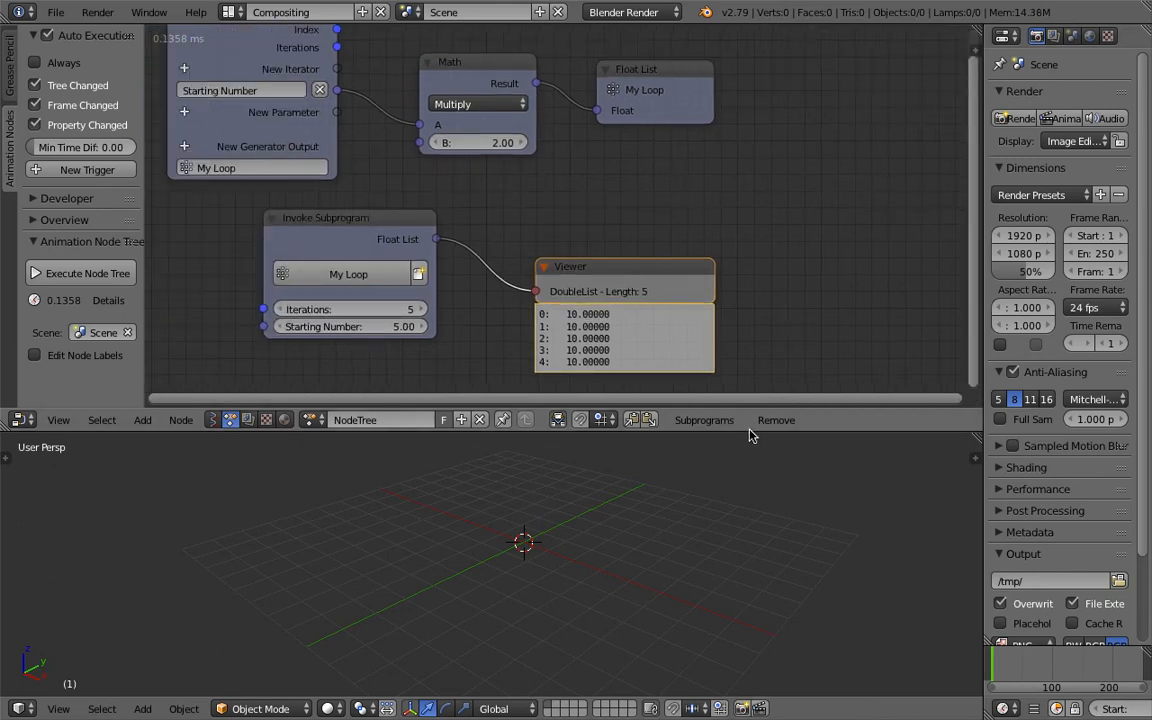
Tidy the node layout, show the N sidebar and select the Loop Input node's outputs.
left_click_drag(751, 430, 751, 556)
mouse_move(560, 300)
middle_mouse_down()
mouse_move(676, 272)
mouse_move(620, 230)
middle_mouse_up()
left_click_drag(700, 150, 743, 123)
middle_click_drag(760, 110, 690, 100)
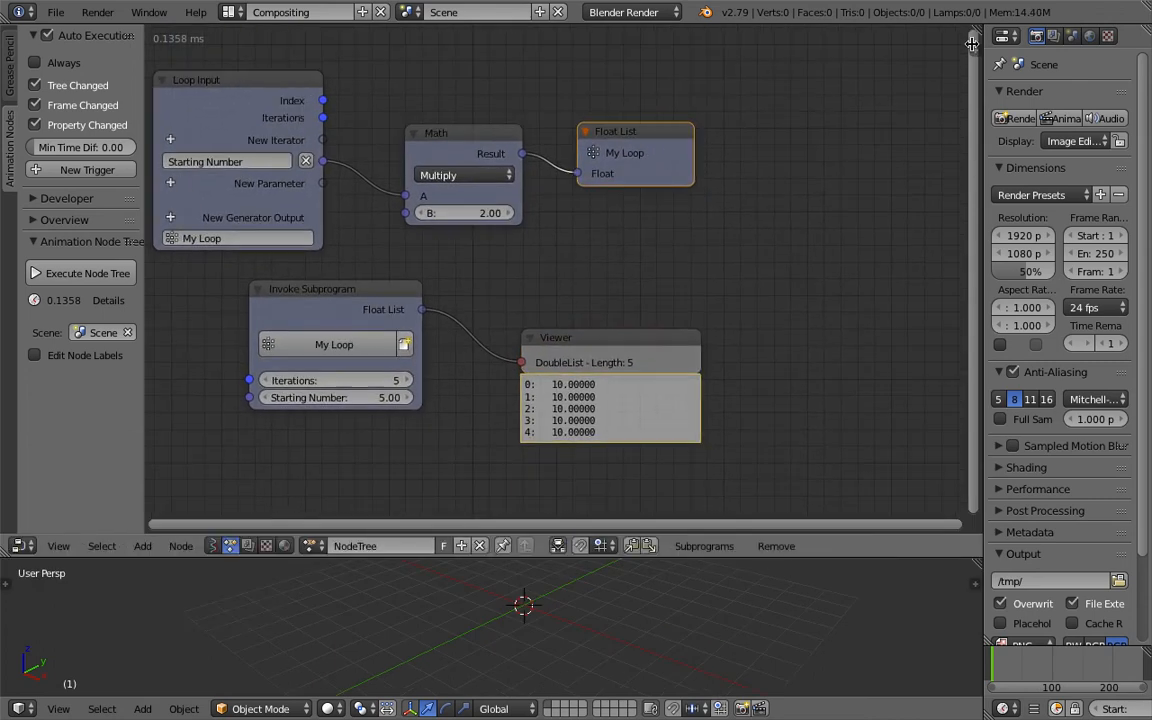
key("n")
middle_click_drag(586, 107, 622, 111)
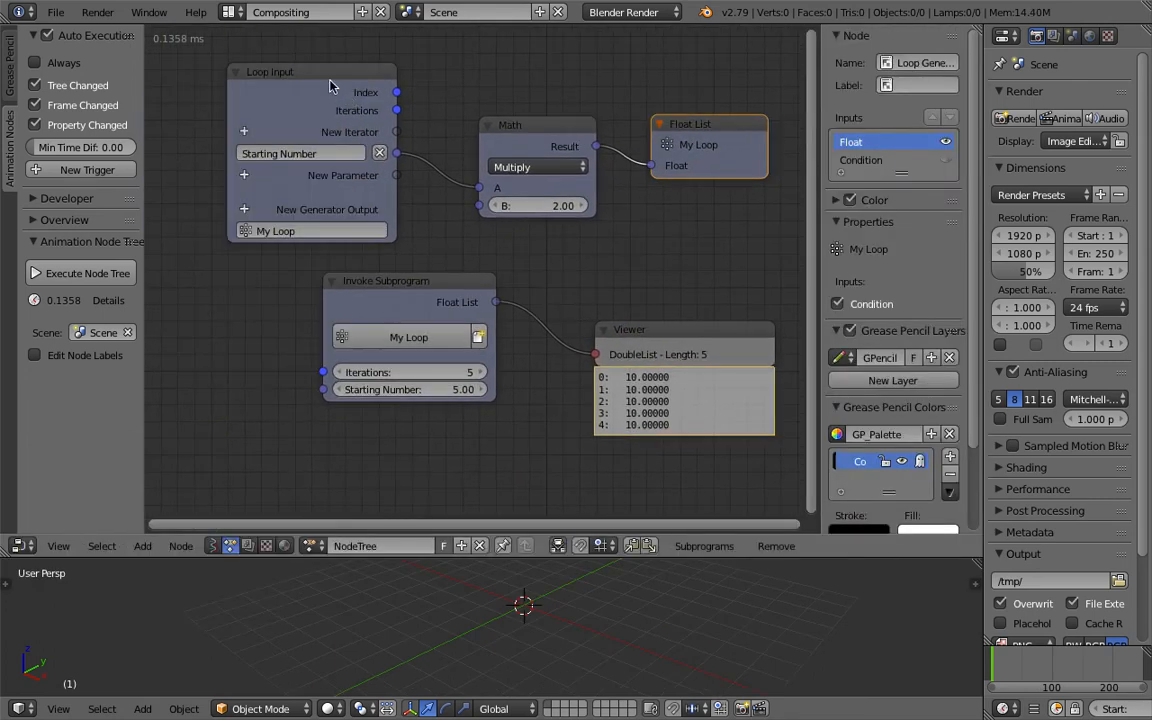
left_click(515, 130)
left_click_drag(515, 130, 487, 113)
left_click(270, 75)
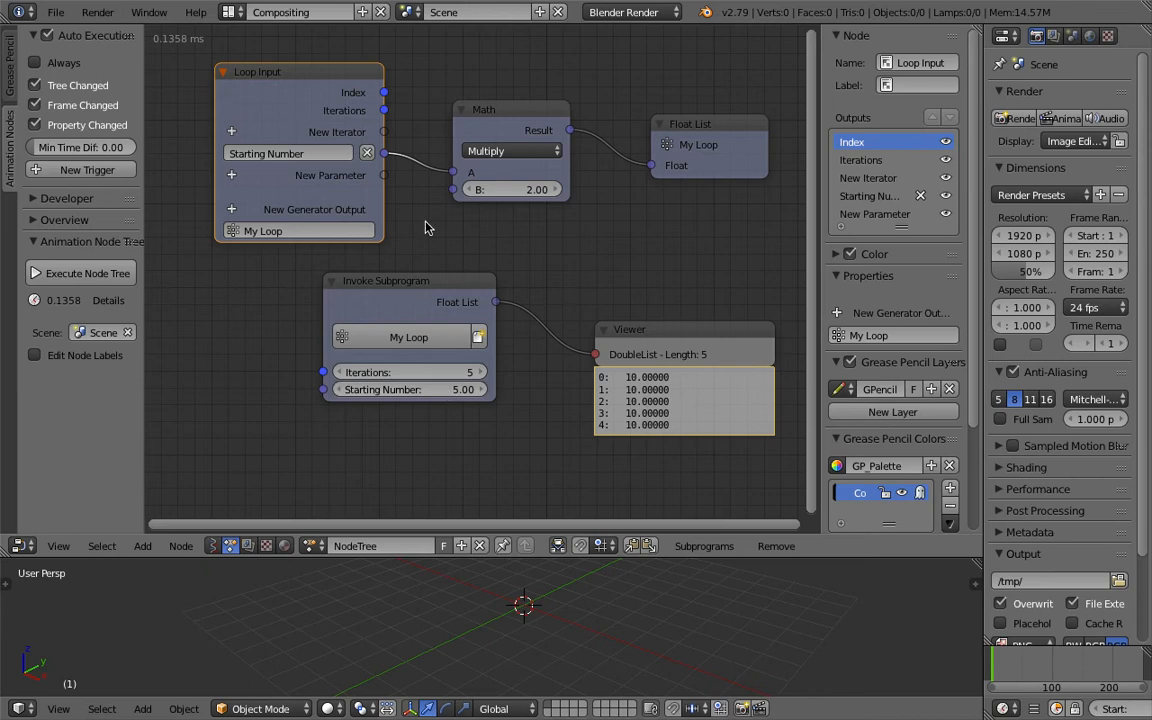
Sketch an annotation arrow arcing from the Float List output back to Loop Input.
left_click_drag(453, 172, 612, 206)
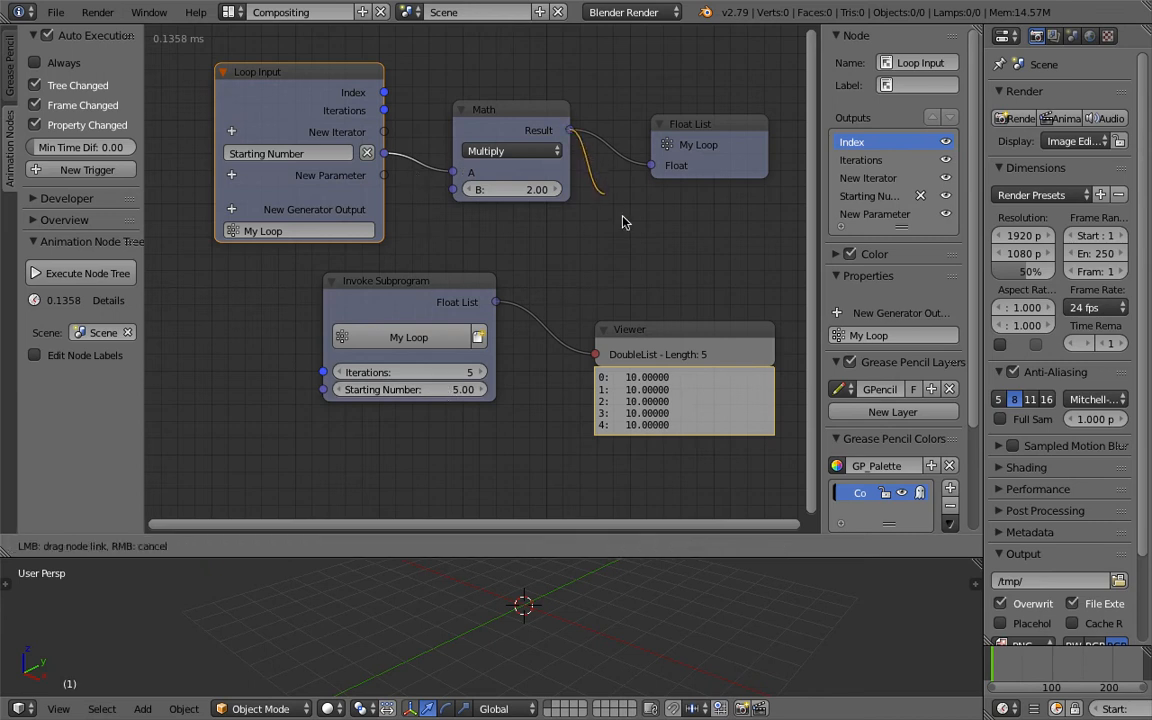
scroll(612, 206, "down", 1)
scroll(690, 180, "down", 1)
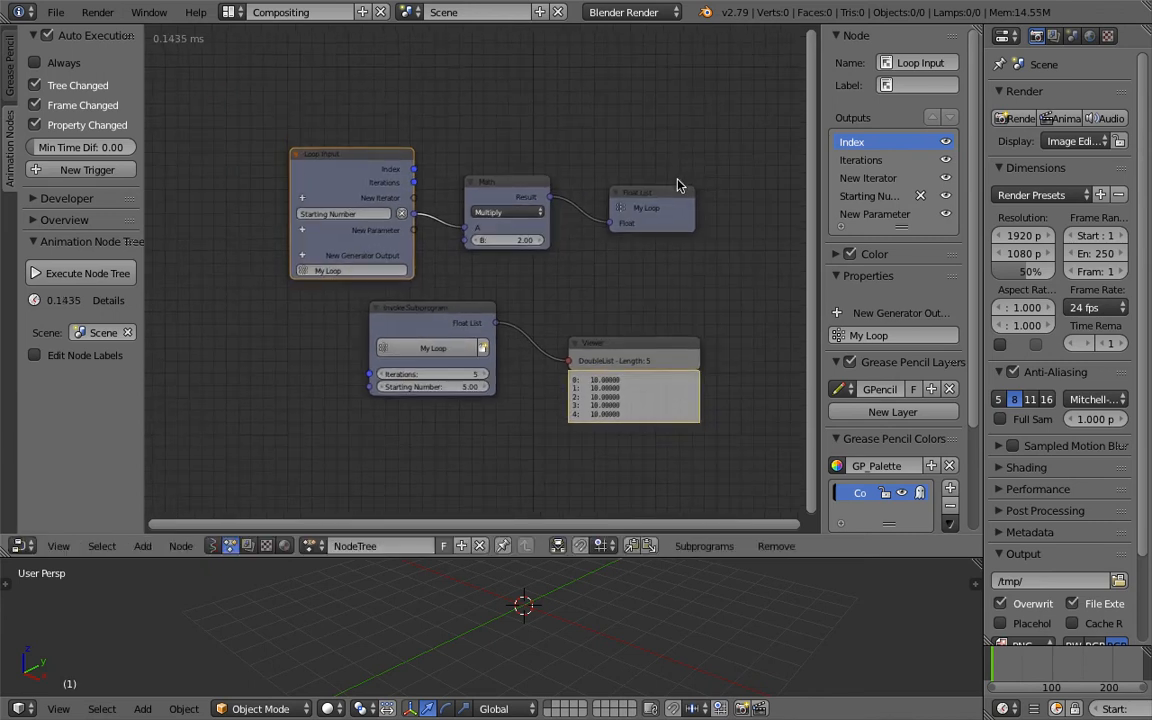
left_click_drag(714, 177, 254, 175)
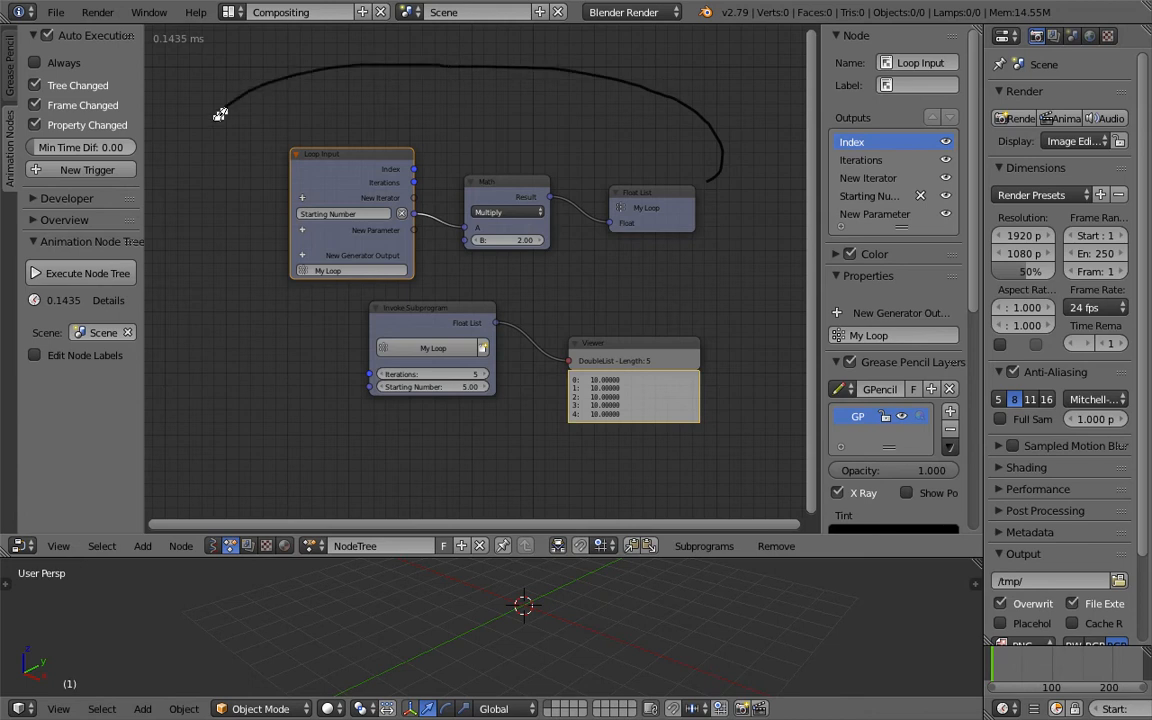
left_click_drag(248, 168, 250, 188)
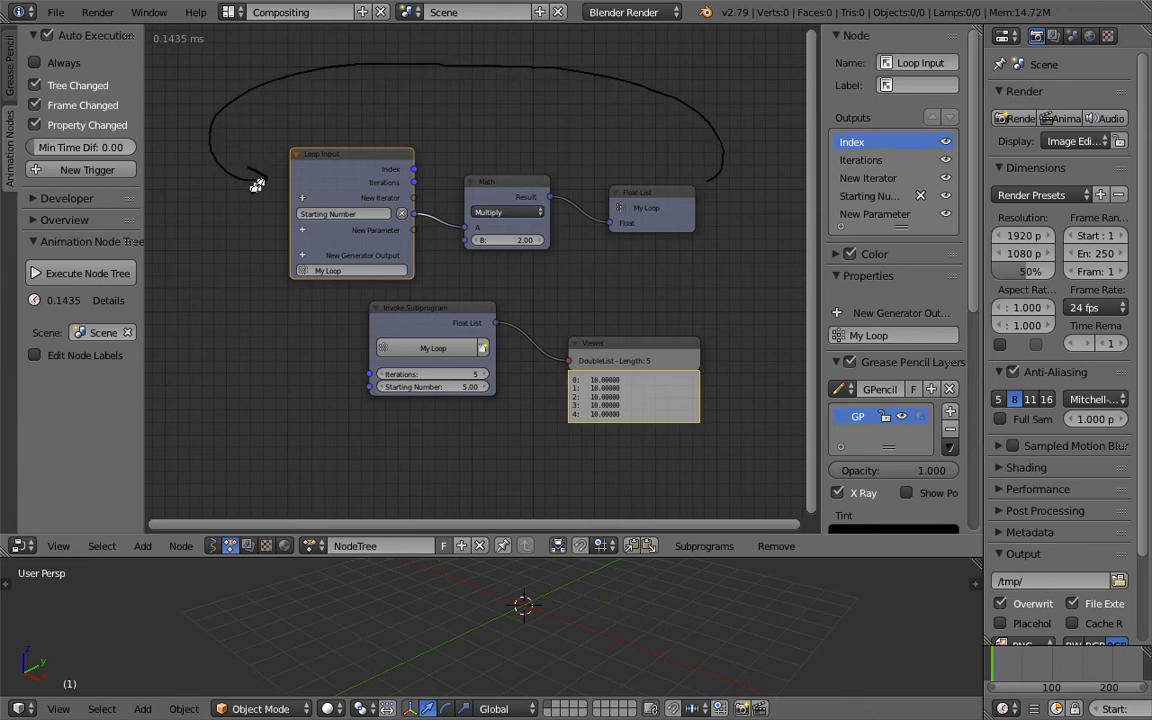
scroll(417, 170, "up", 1)
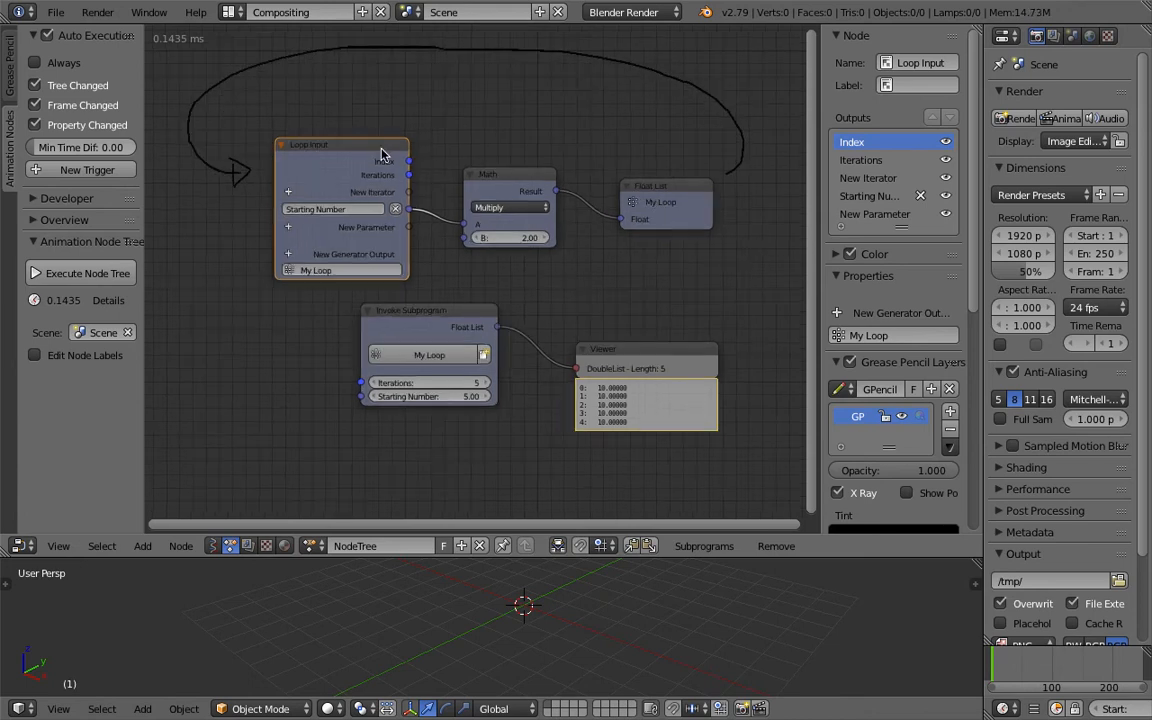
middle_click_drag(427, 191, 422, 207)
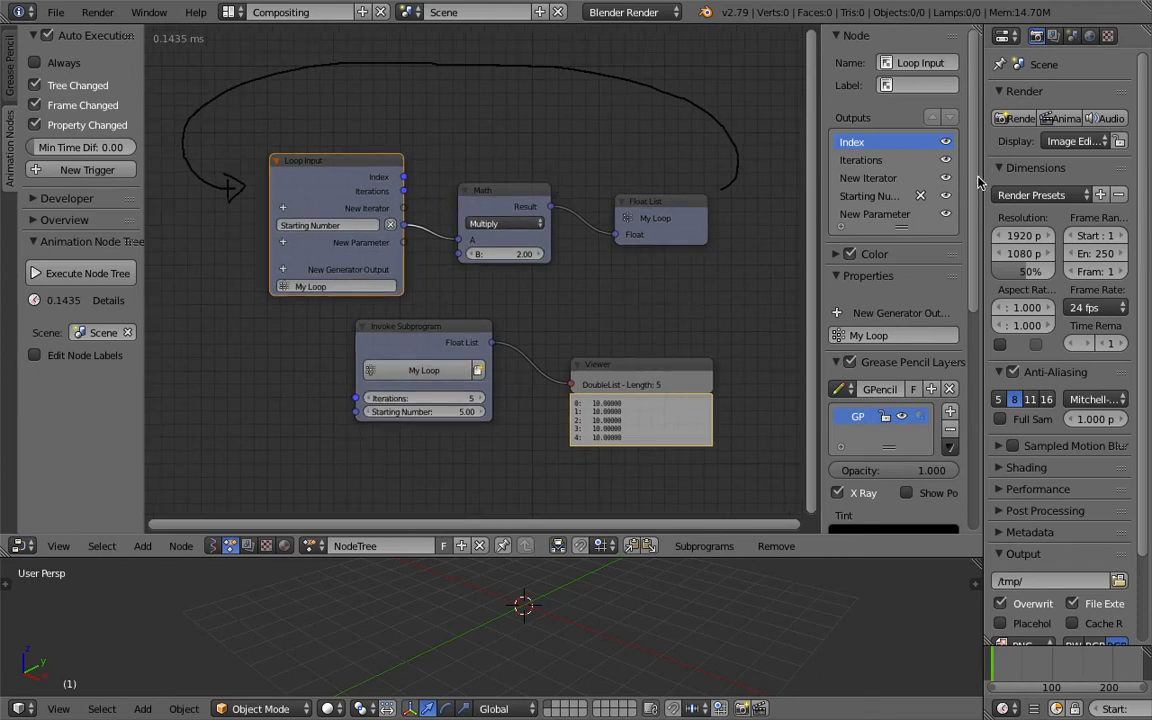
left_click_drag(978, 182, 968, 388)
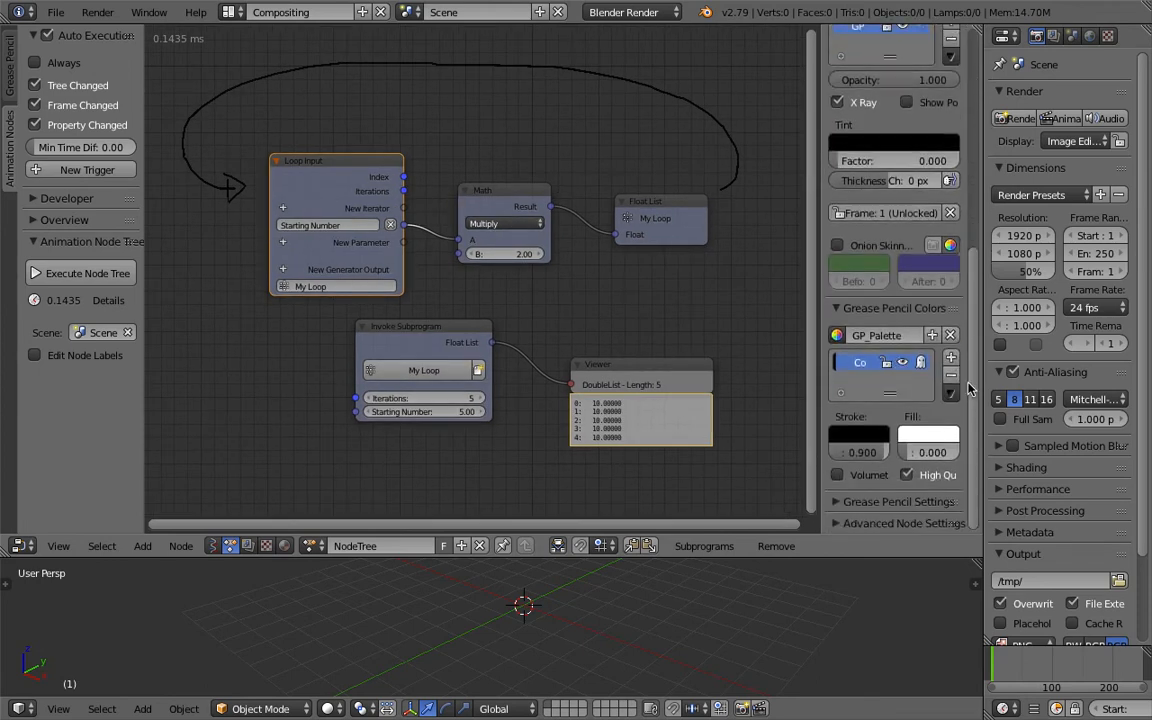
Expand Advanced Node Settings, widen the sidebar and hide the left tool shelf.
left_click(895, 523)
scroll(880, 400, "down", 5)
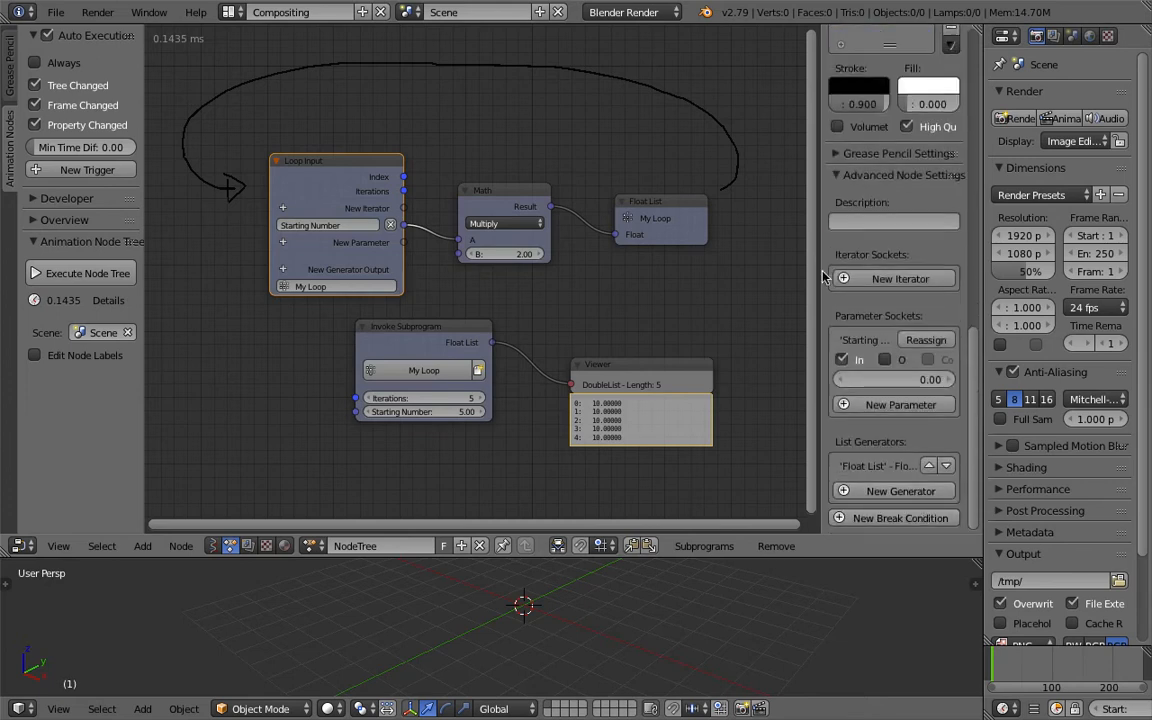
left_click_drag(818, 258, 763, 200)
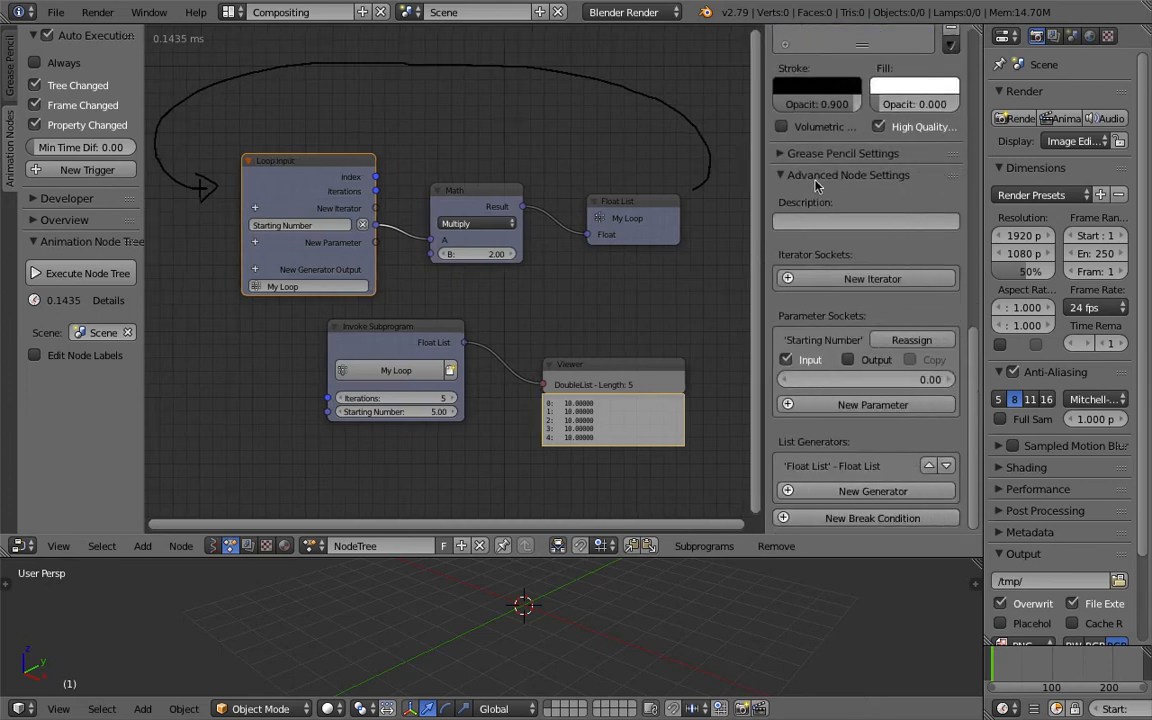
middle_click_drag(511, 207, 497, 220)
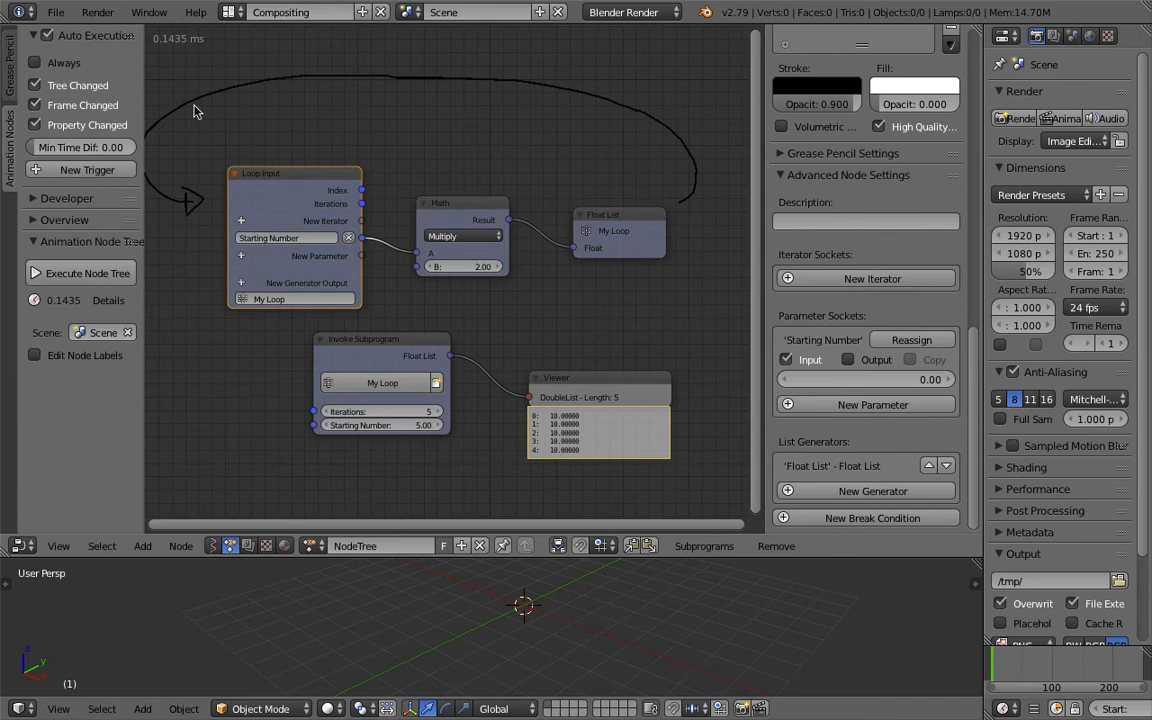
left_click_drag(145, 88, 5, 90)
scroll(211, 123, "up", 2)
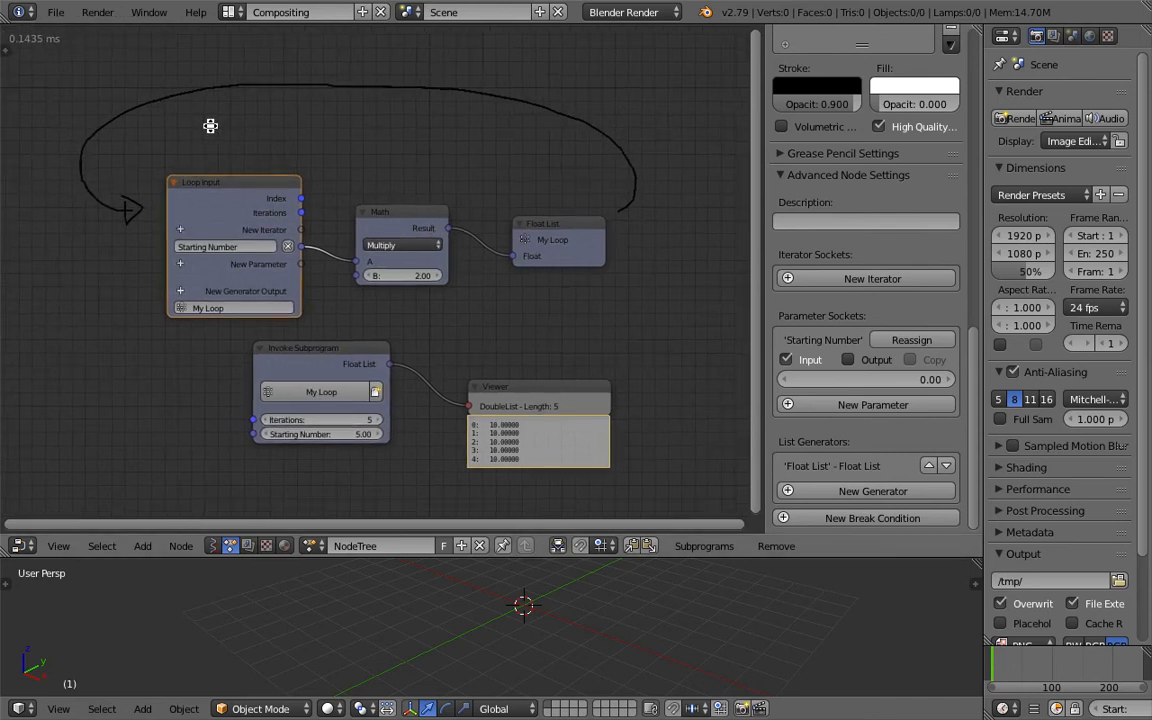
middle_click_drag(280, 153, 275, 153)
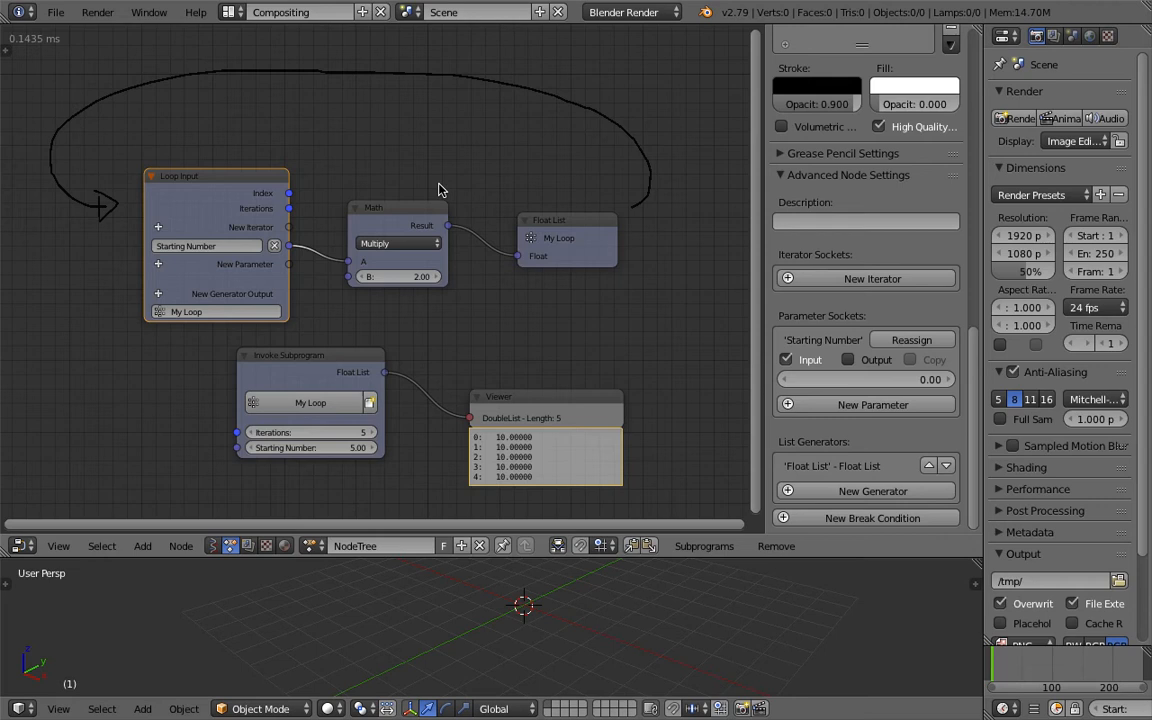
middle_click_drag(440, 188, 447, 188)
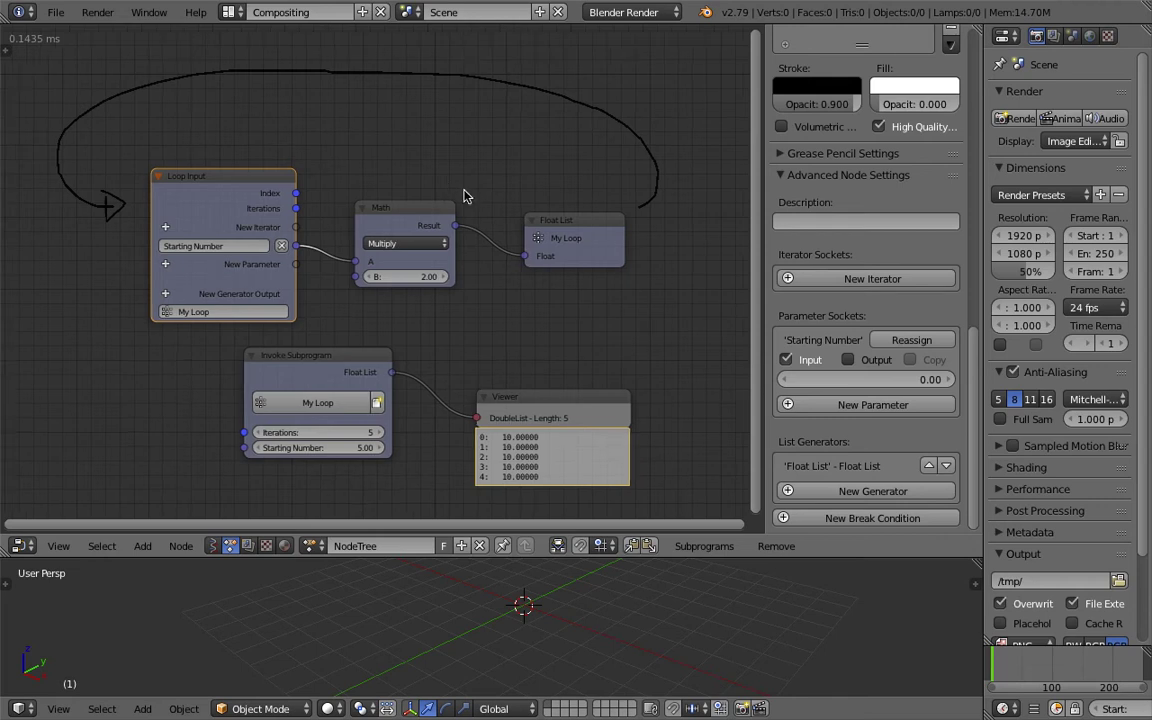
scroll(870, 100, "up", 2)
Recolour the annotation stroke to orange-red in the Grease Pencil colour picker.
left_click(817, 122)
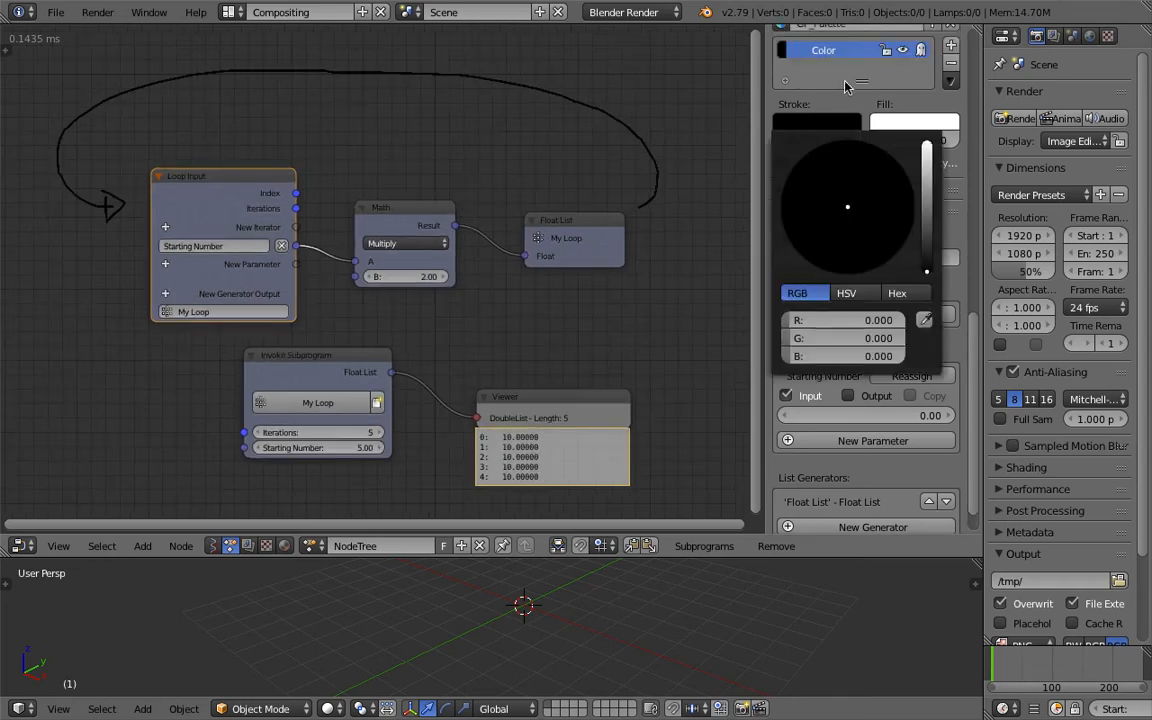
left_click_drag(926, 268, 926, 142)
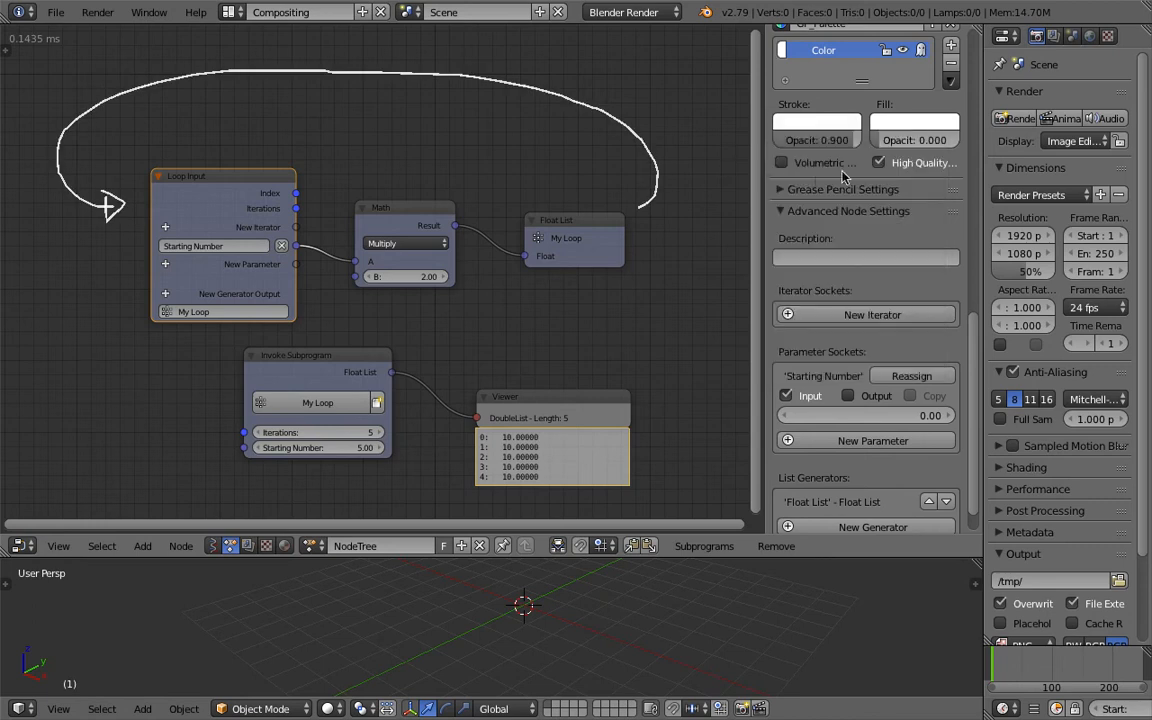
left_click(817, 122)
left_click(878, 175)
scroll(318, 289, "up", 2)
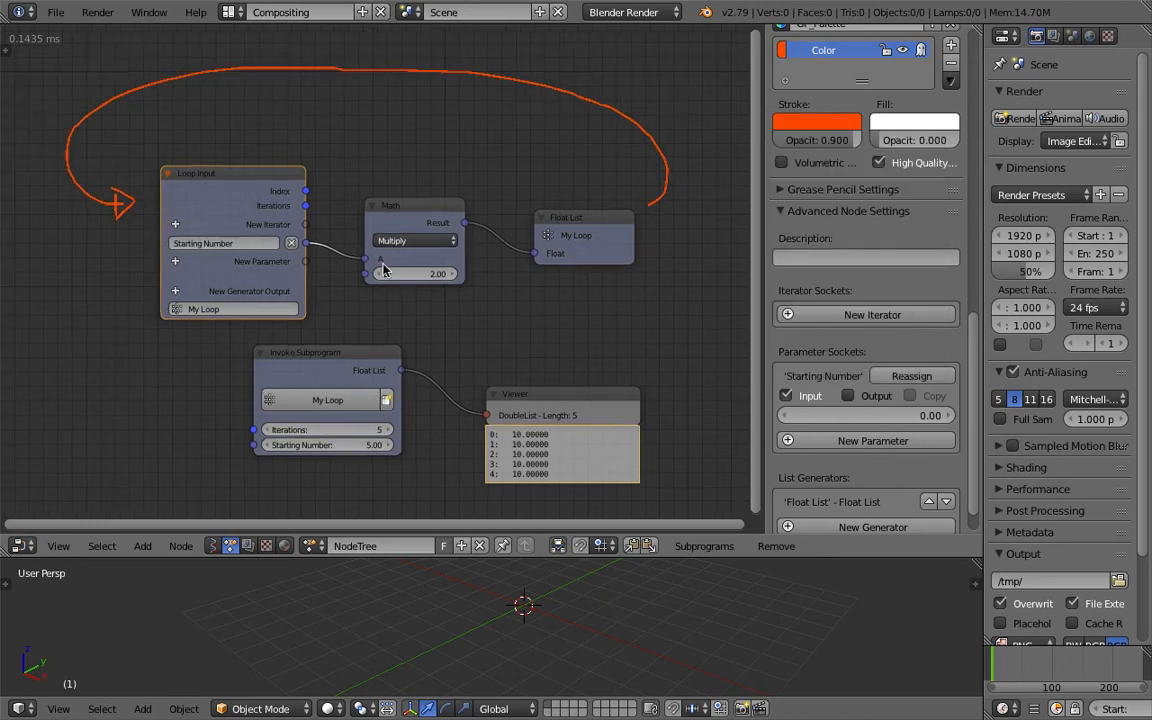
middle_click_drag(318, 289, 314, 271)
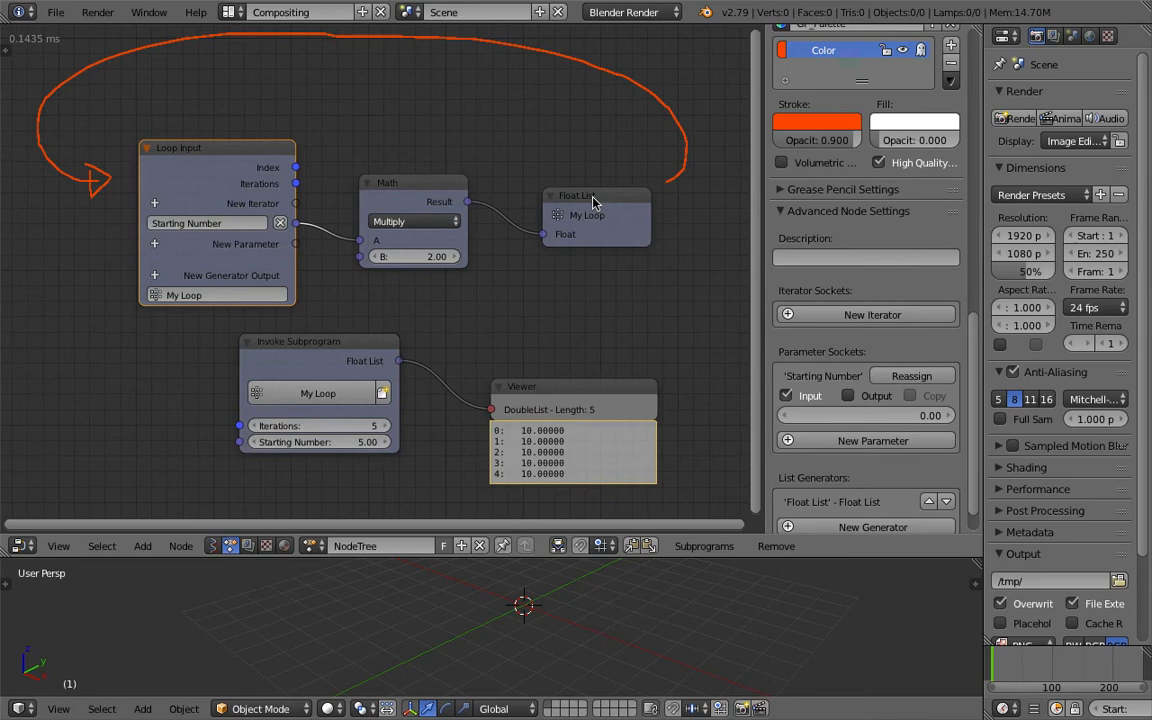
left_click_drag(593, 201, 593, 193)
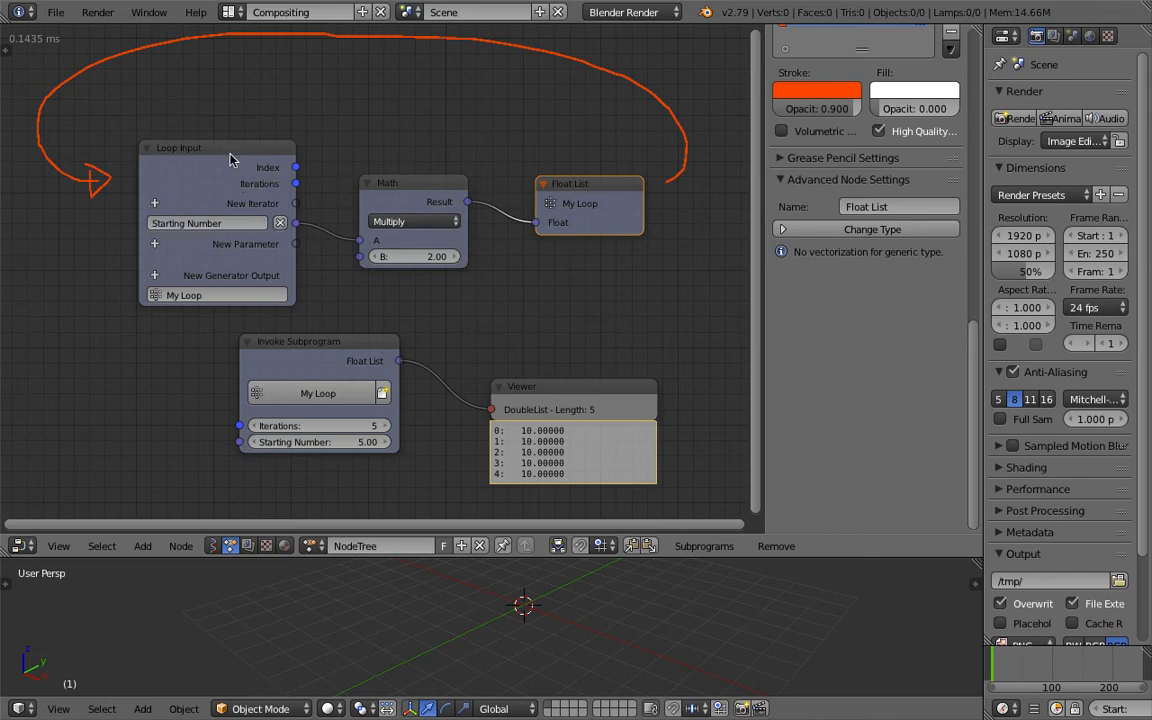
Create a Reassign node for Starting Number and feed the Math result into its New Value.
left_click_drag(230, 158, 243, 152)
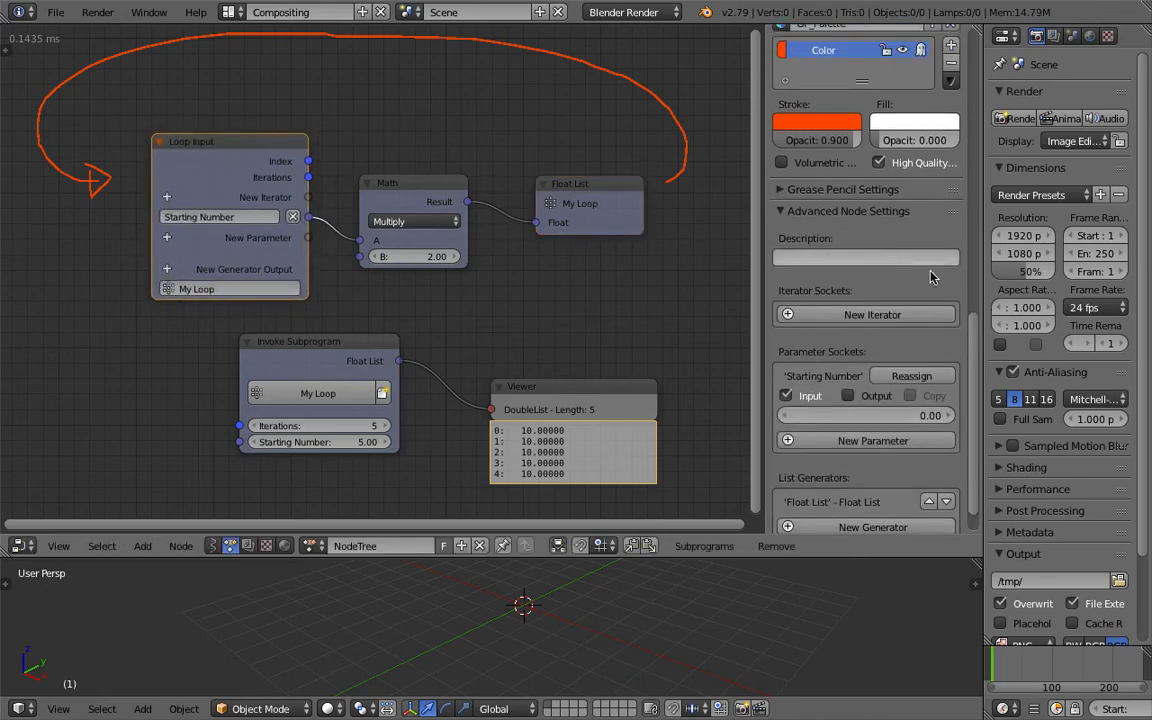
scroll(931, 276, "down", 1)
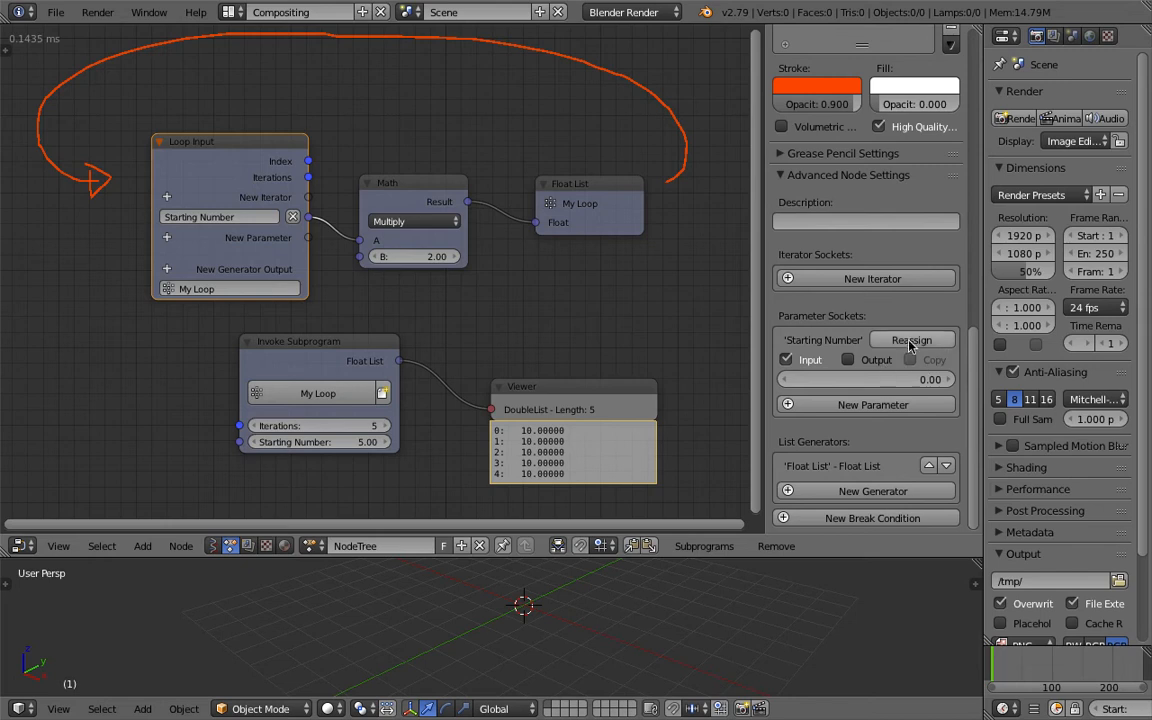
left_click_drag(762, 300, 752, 300)
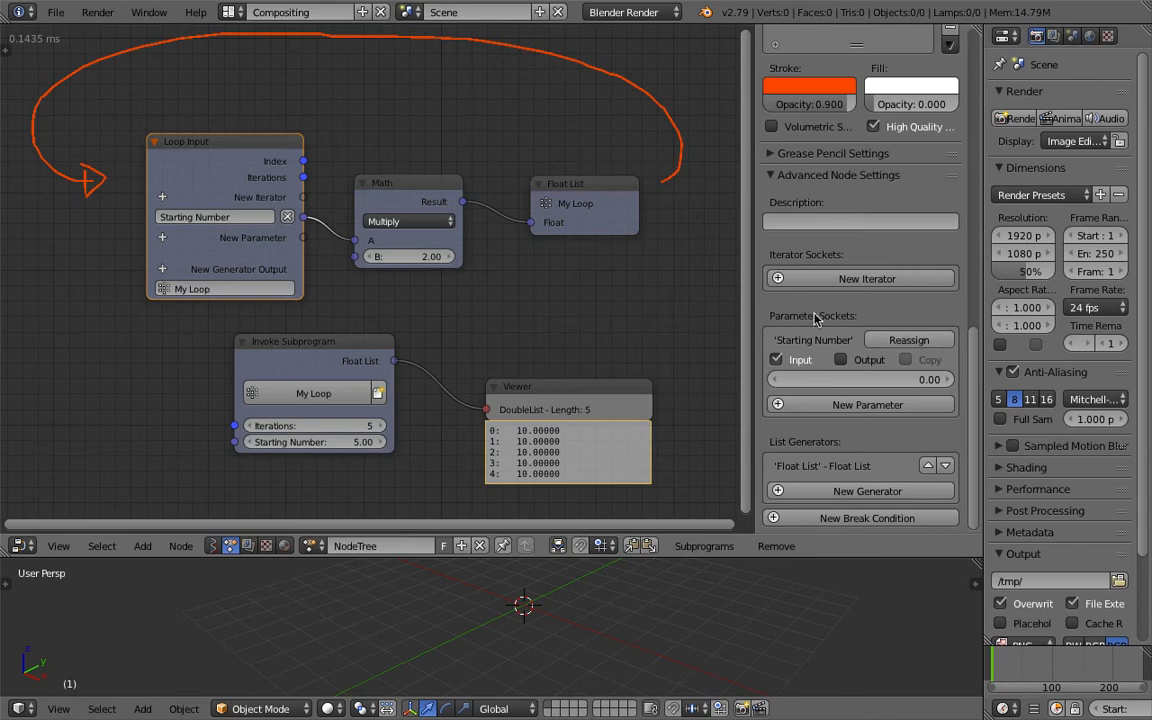
left_click(893, 342)
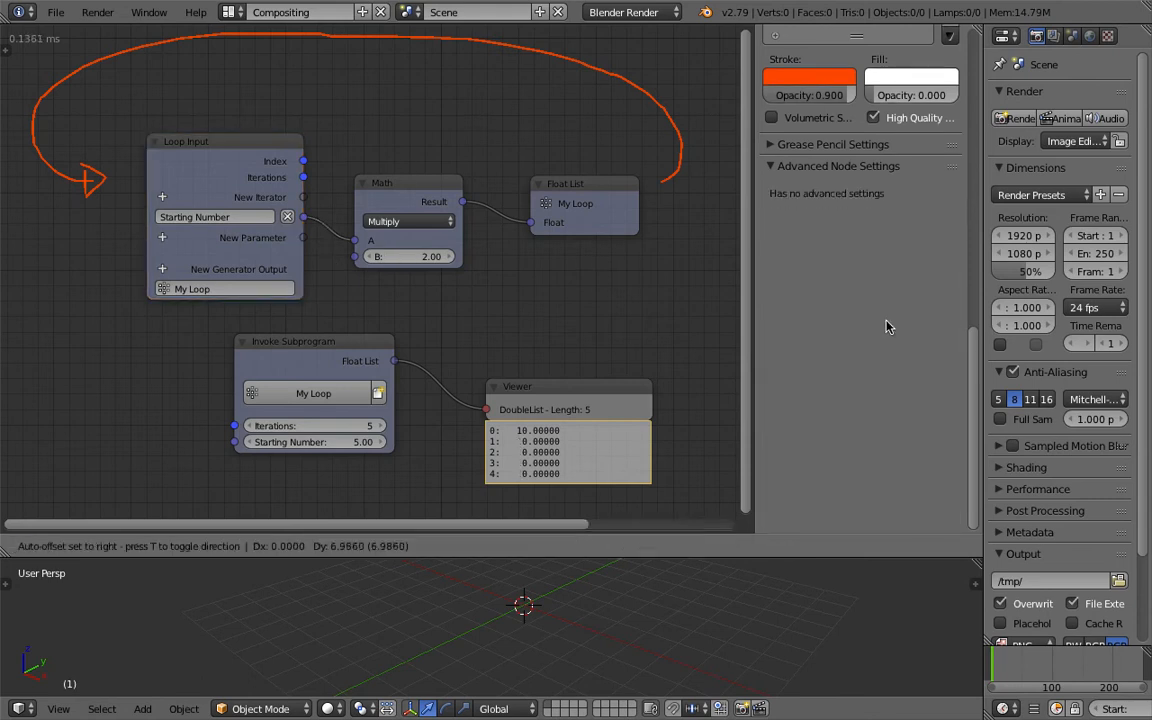
left_click(679, 304)
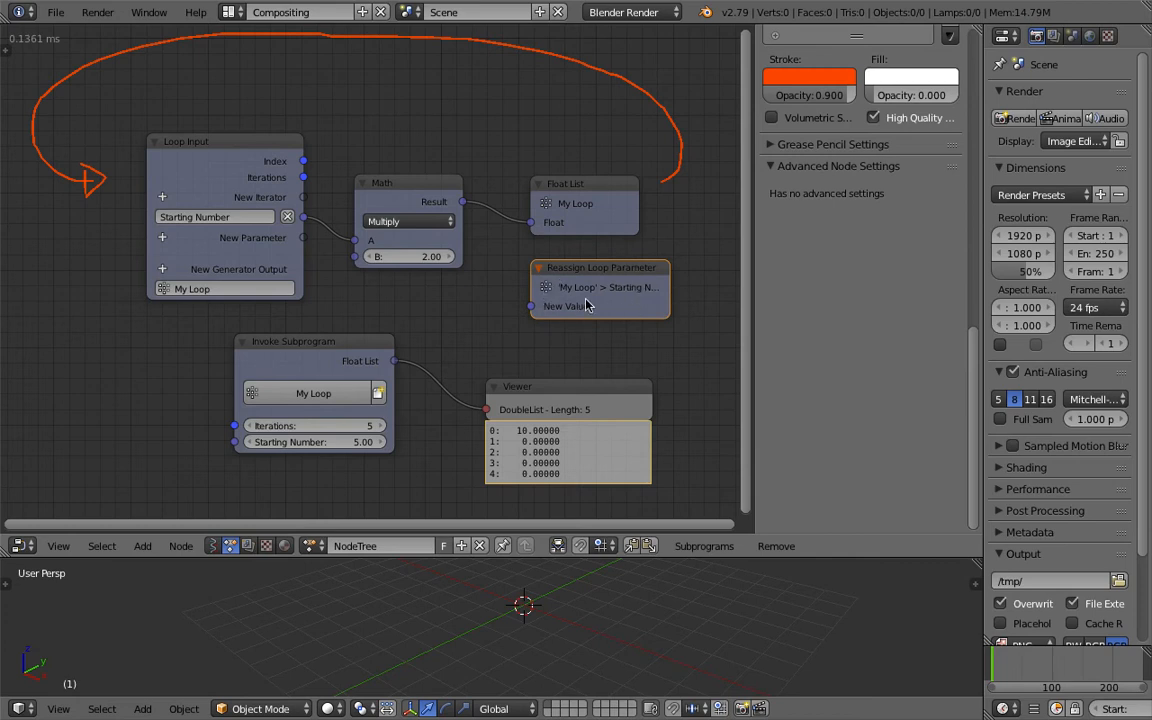
left_click_drag(463, 202, 530, 306)
scroll(475, 280, "up", 1)
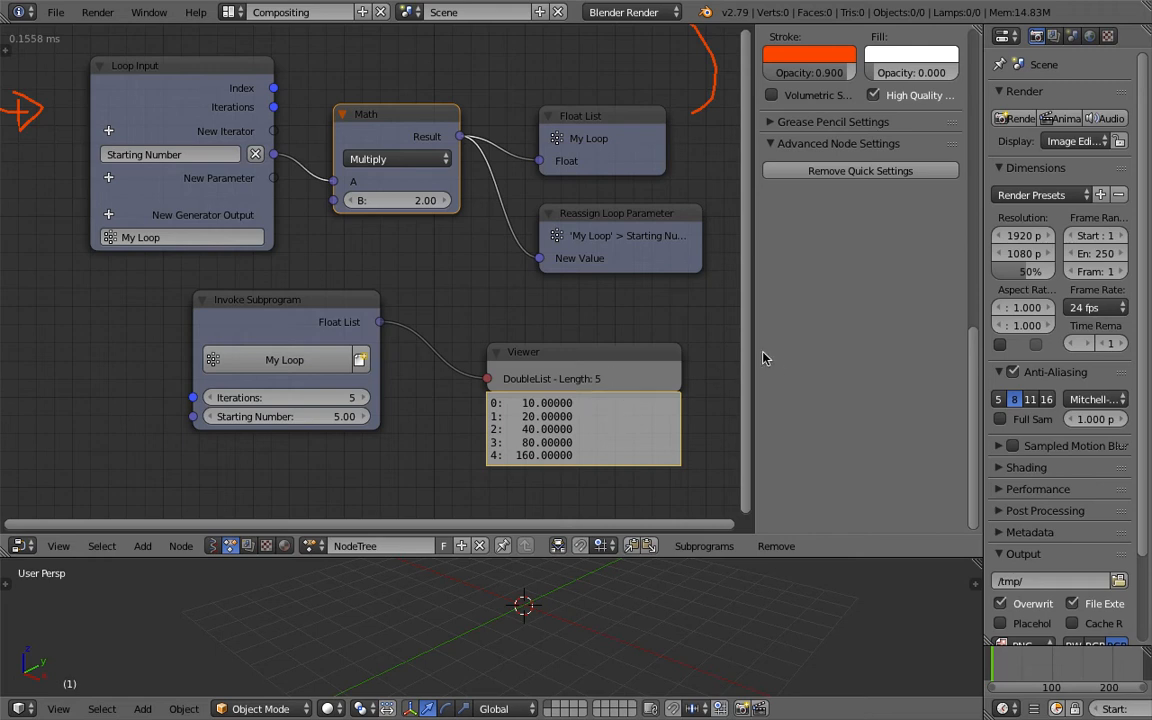
Set the invoked Starting Number to 2.00 and raise the iteration count.
left_click_drag(756, 349, 775, 349)
scroll(557, 342, "down", 2)
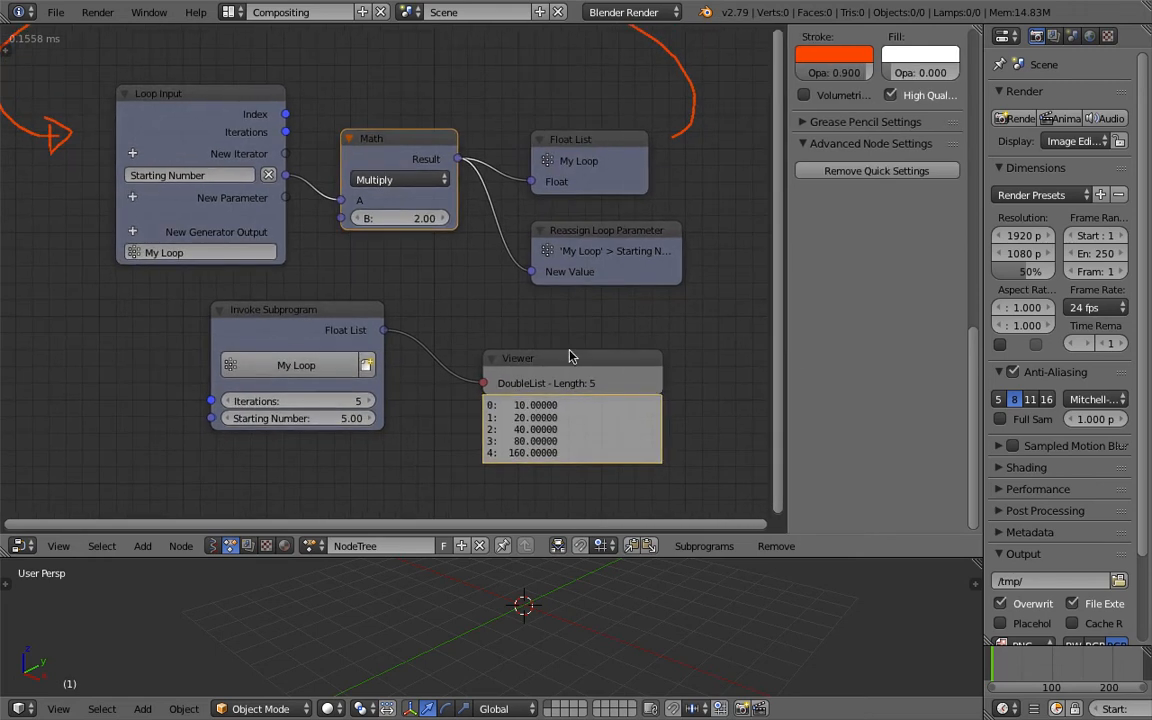
scroll(557, 342, "down", 1)
middle_click_drag(557, 342, 546, 352)
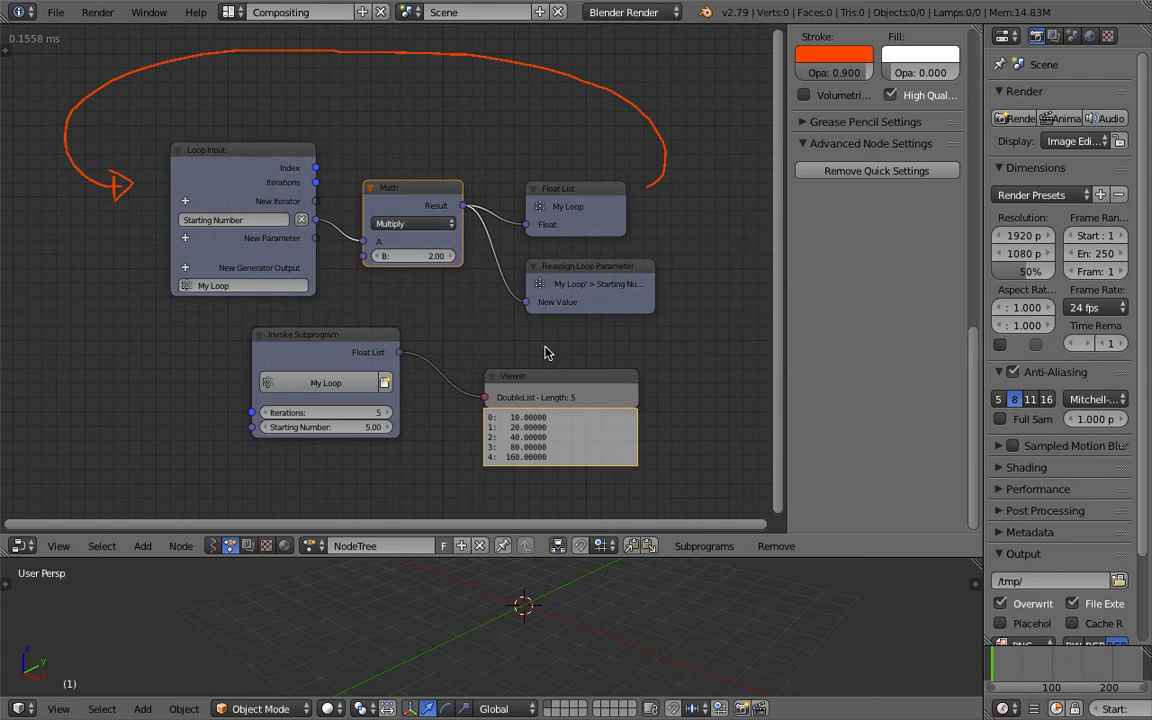
scroll(500, 320, "up", 1)
scroll(390, 310, "up", 1)
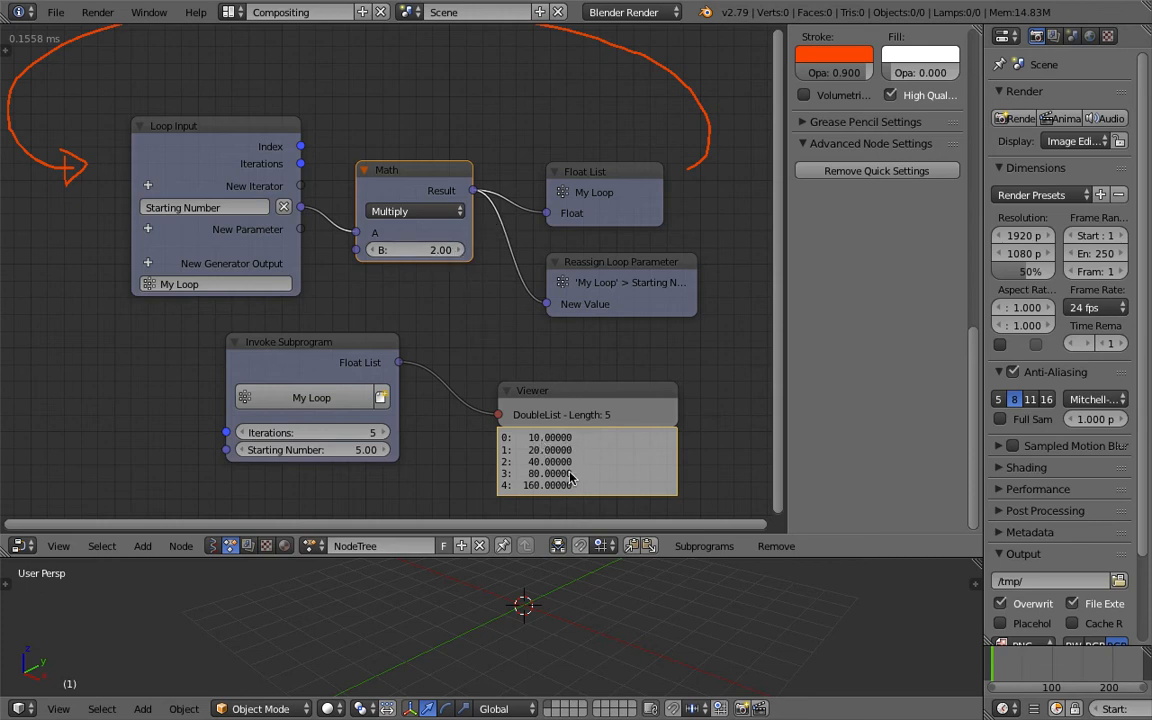
left_click_drag(330, 449, 250, 449)
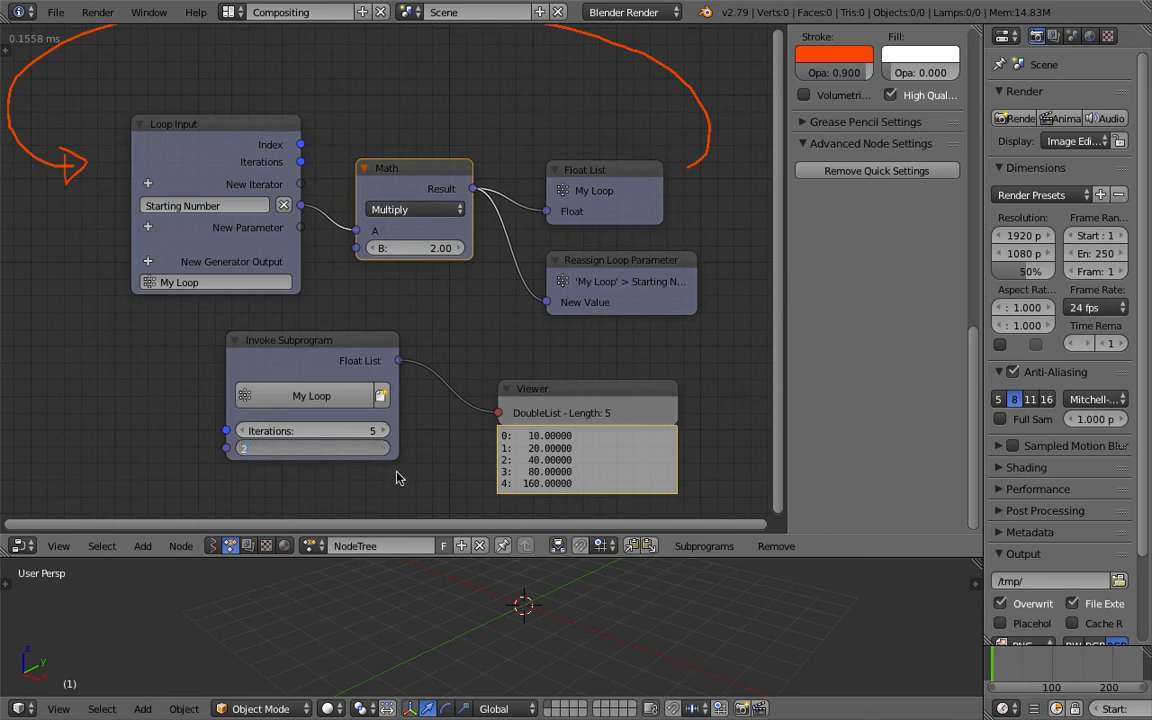
scroll(475, 460, "down", 2)
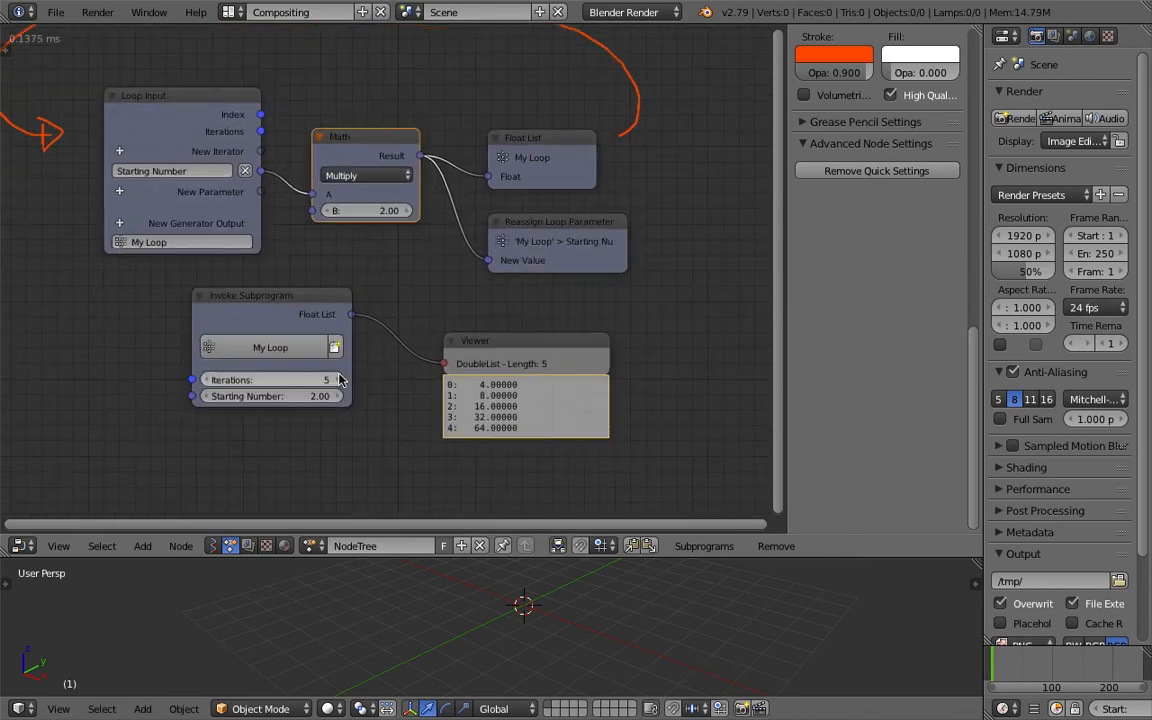
left_click_drag(327, 380, 360, 395)
scroll(368, 398, "up", 3)
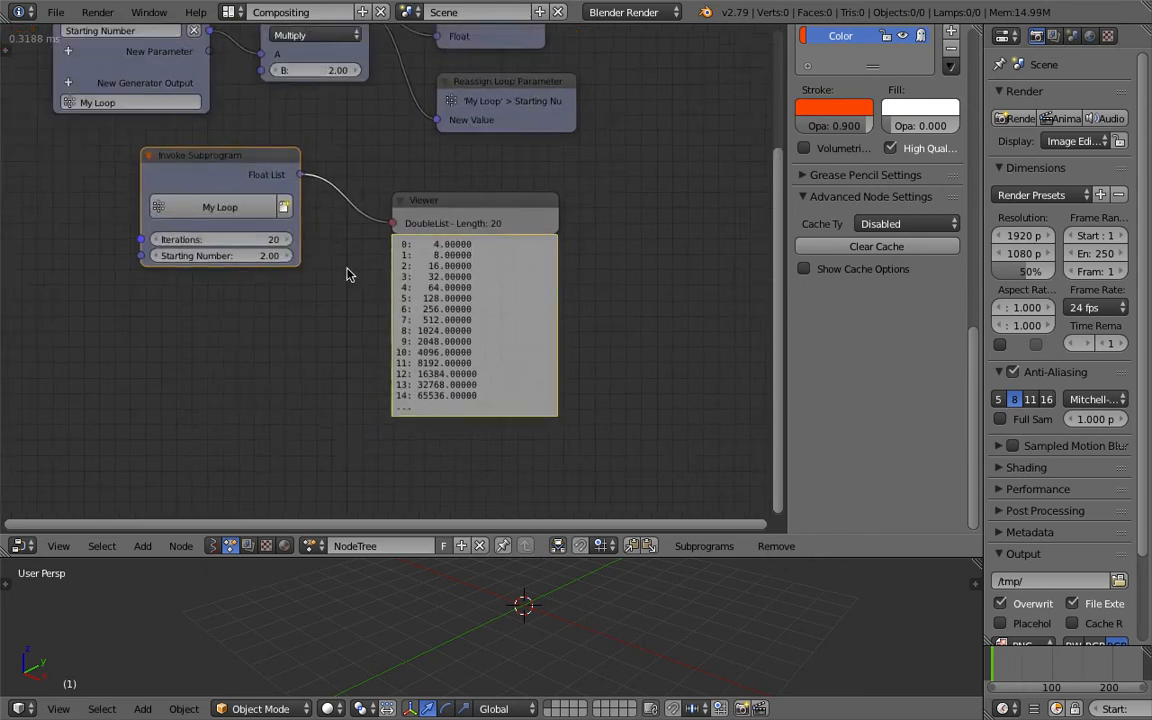
Enlarge the node editor and review the Viewer node's listed values.
middle_click_drag(518, 335, 484, 288)
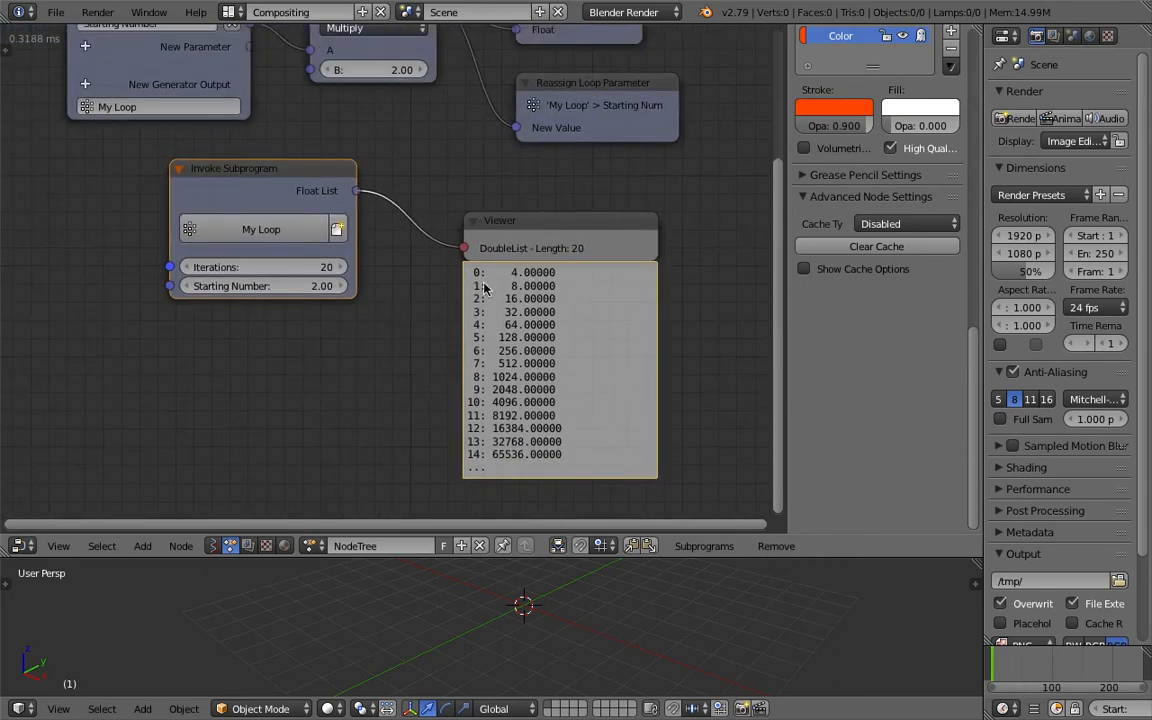
middle_click_drag(597, 258, 617, 274)
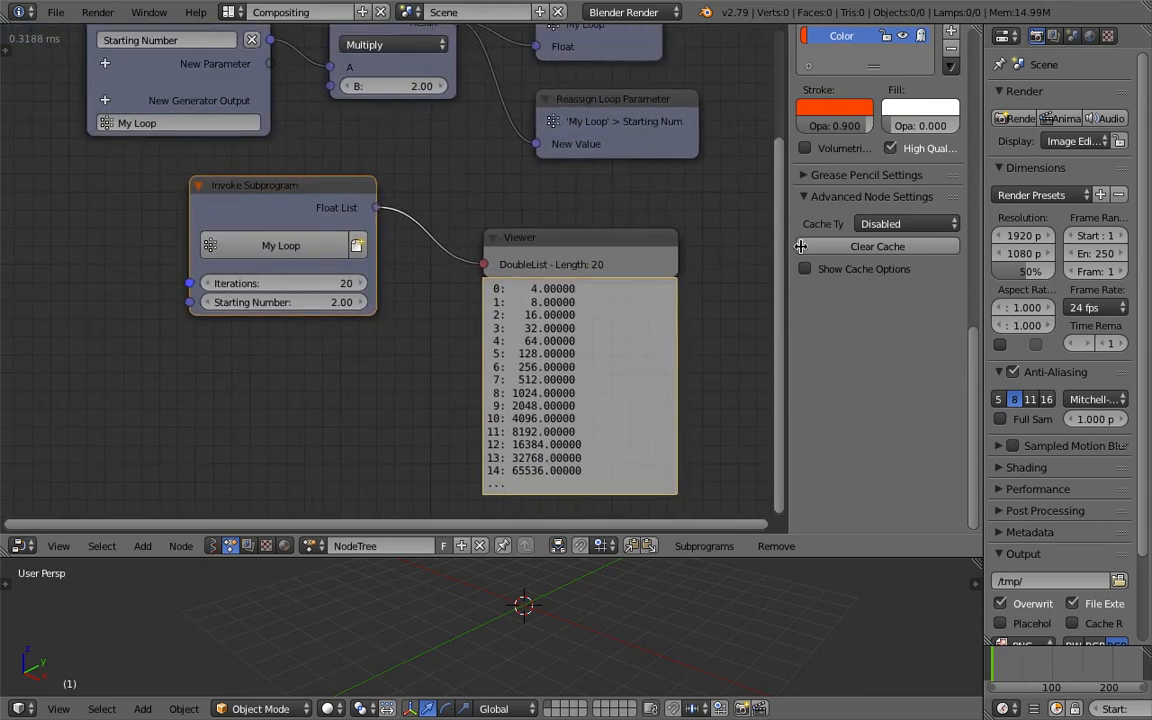
left_click_drag(780, 300, 800, 300)
left_click_drag(852, 536, 852, 565)
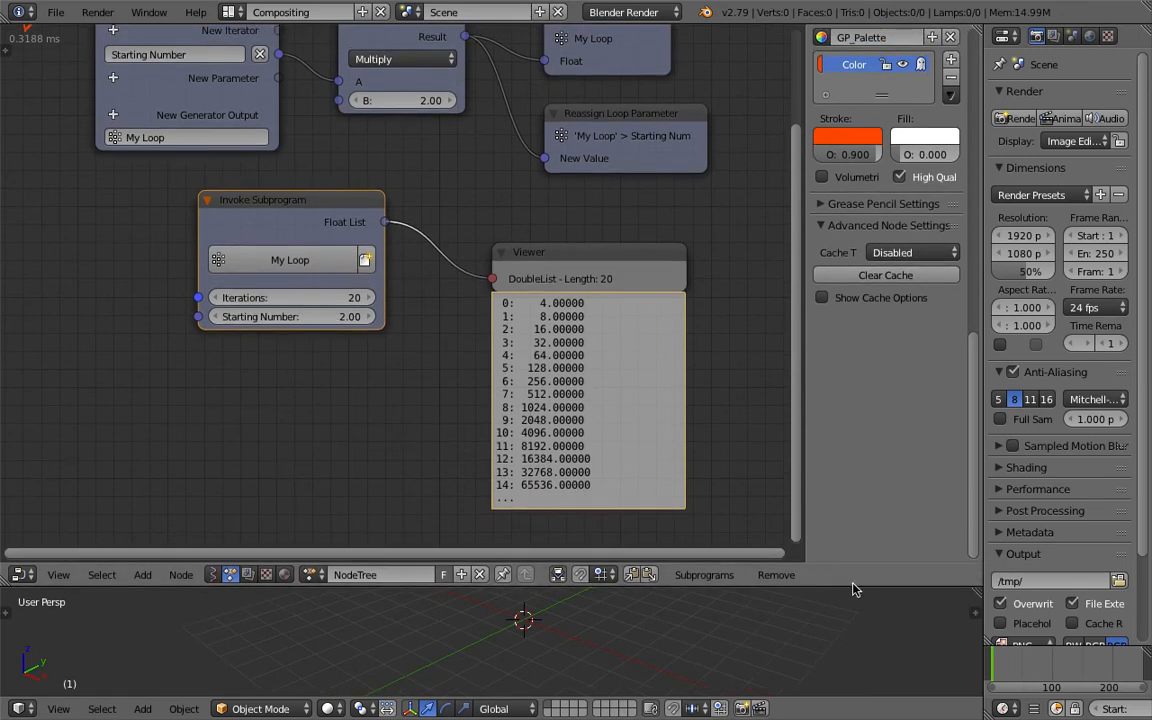
scroll(673, 377, "down", 2)
left_click(524, 262)
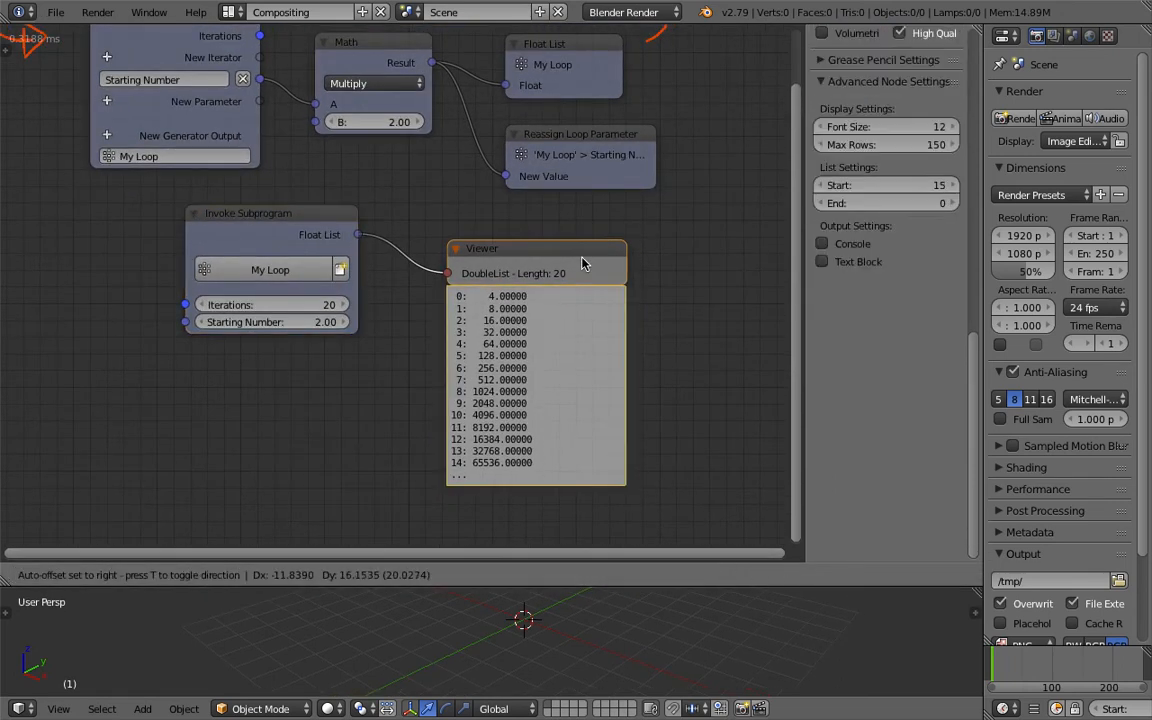
scroll(524, 262, "up", 1)
mouse_move(525, 276)
middle_mouse_down()
mouse_move(540, 300)
mouse_move(546, 268)
middle_mouse_up()
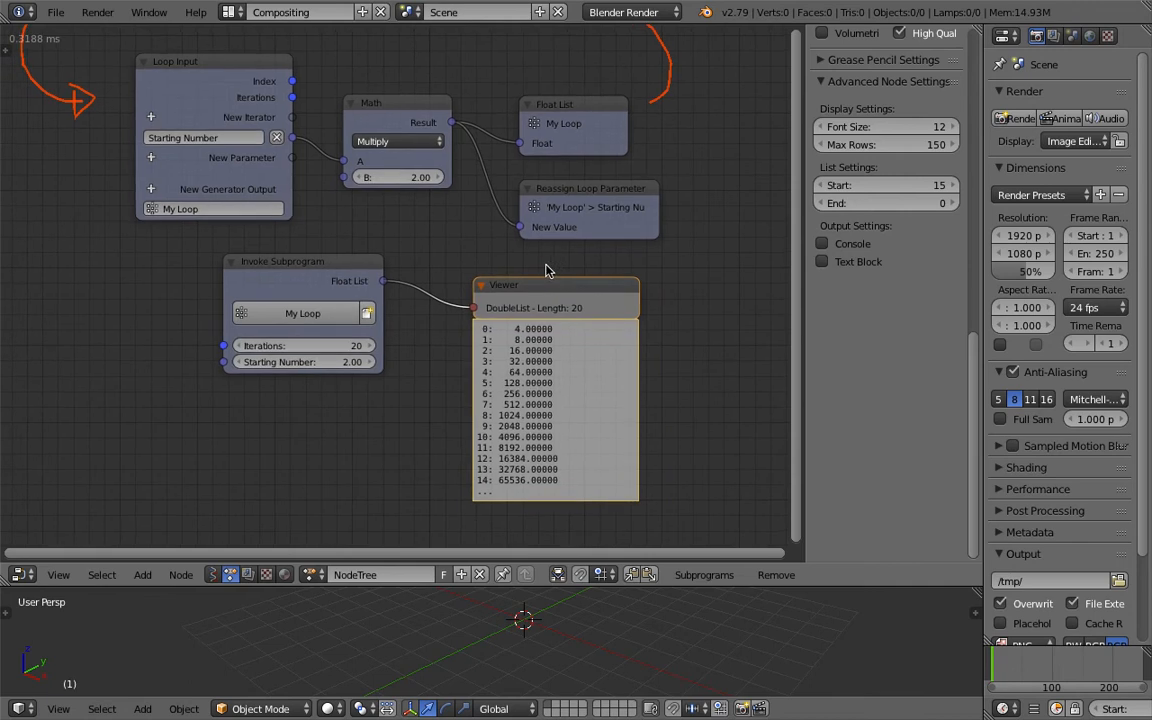
middle_click_drag(513, 302, 519, 293)
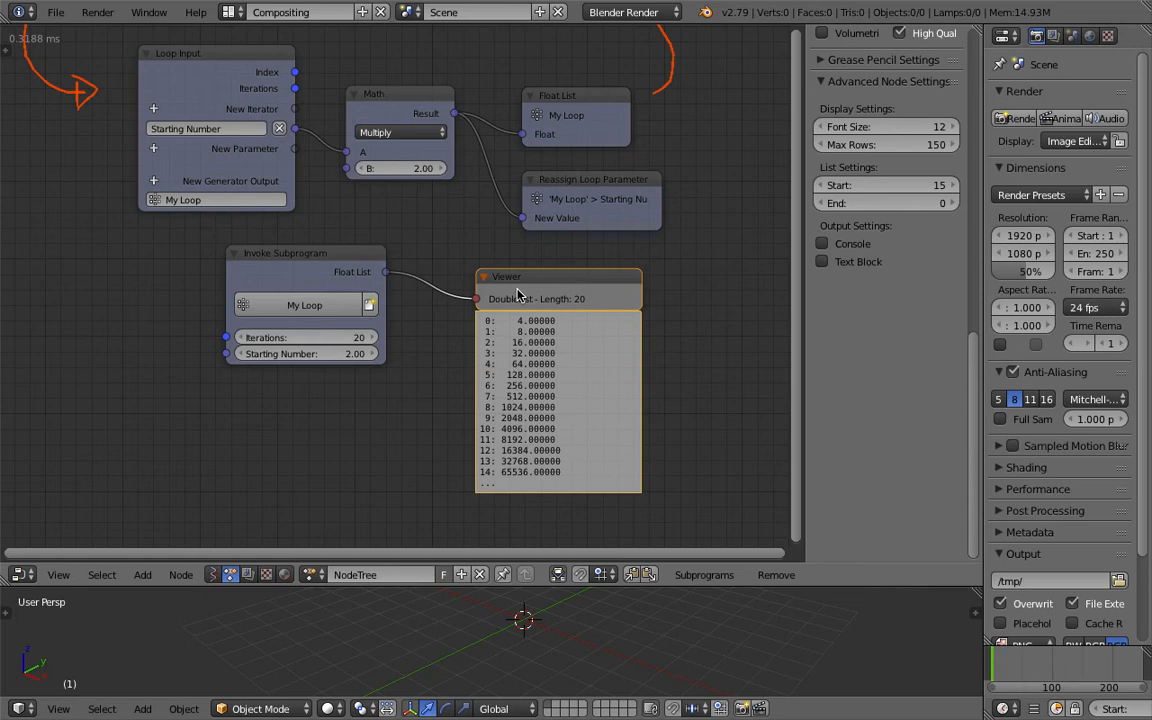
middle_click_drag(518, 292, 520, 274)
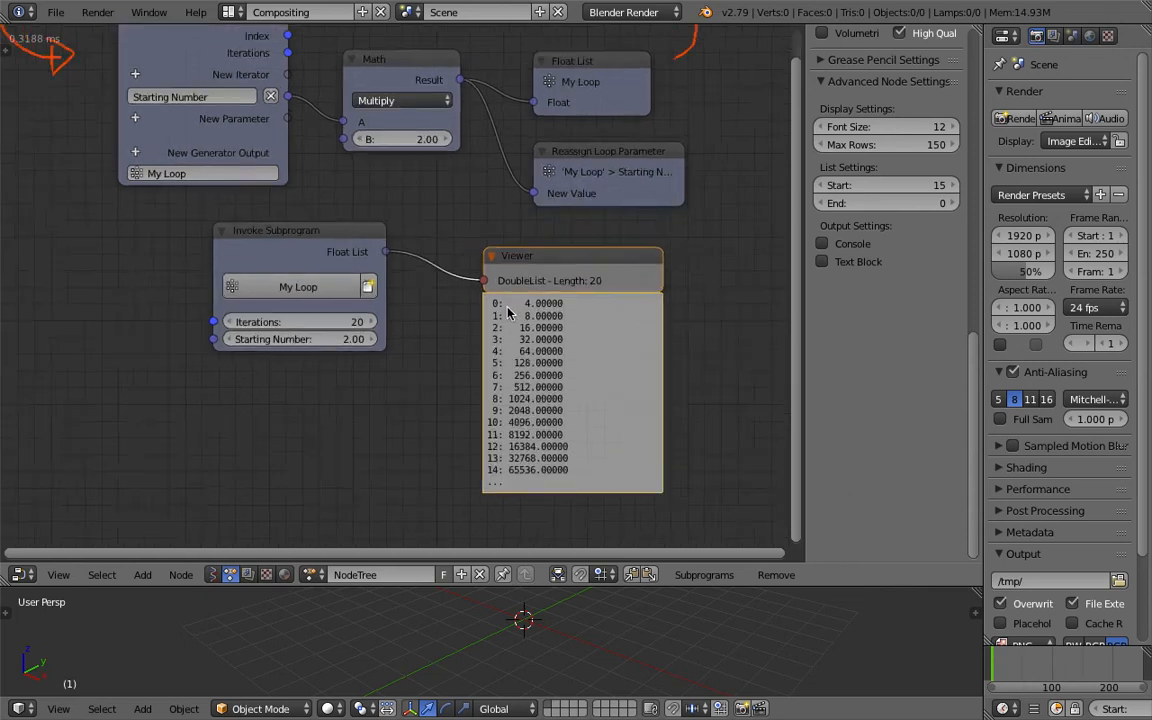
scroll(522, 300, "up", 3)
scroll(400, 150, "down", 1)
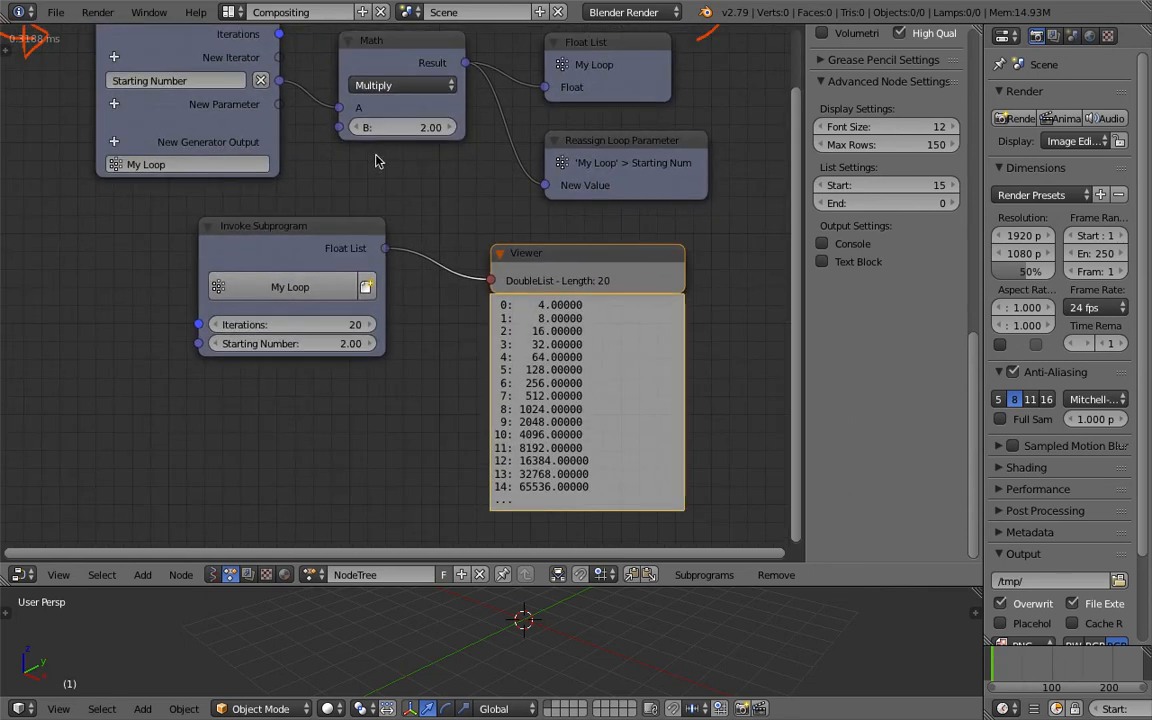
Step Iterations up to 25 so the Viewer lists 25 doubling values.
middle_click_drag(487, 230, 463, 237)
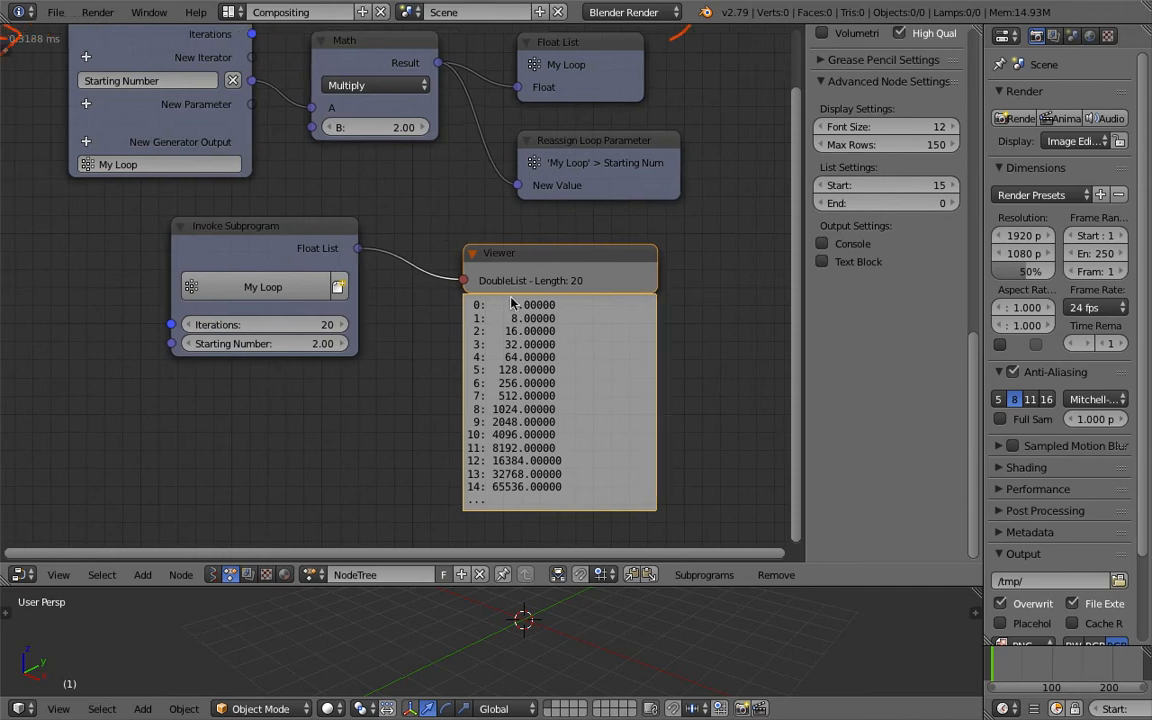
middle_click_drag(498, 315, 491, 290)
left_click(334, 299)
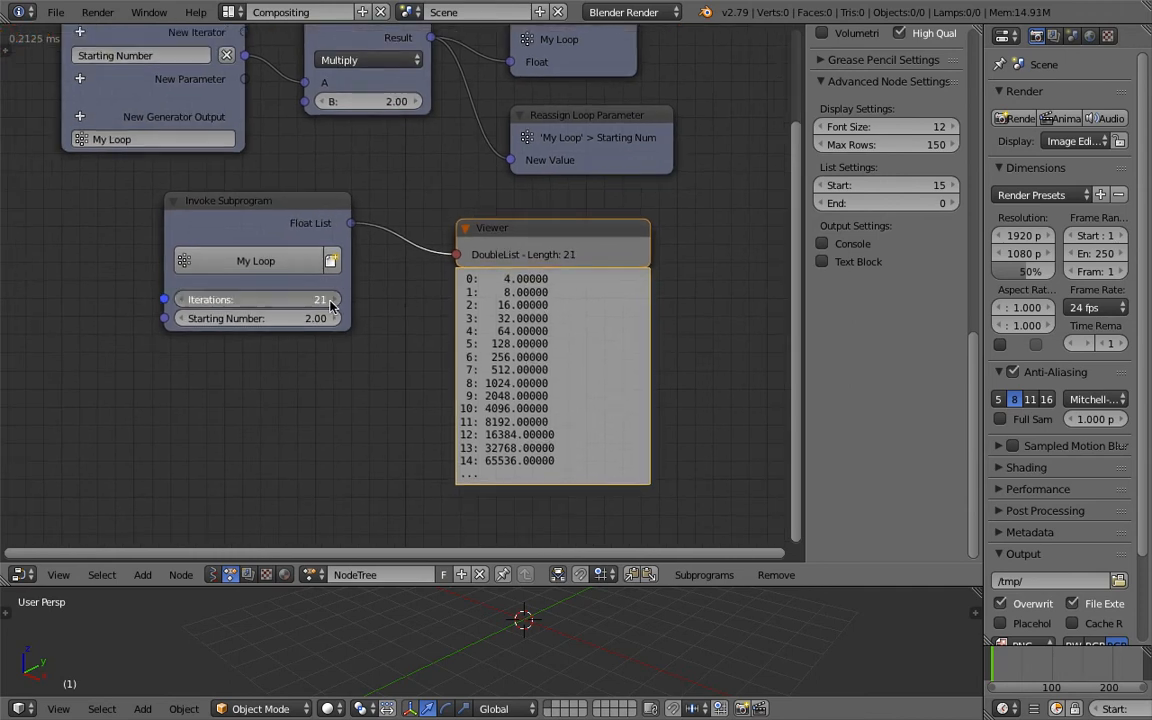
left_click(333, 301)
middle_click_drag(540, 462, 487, 447)
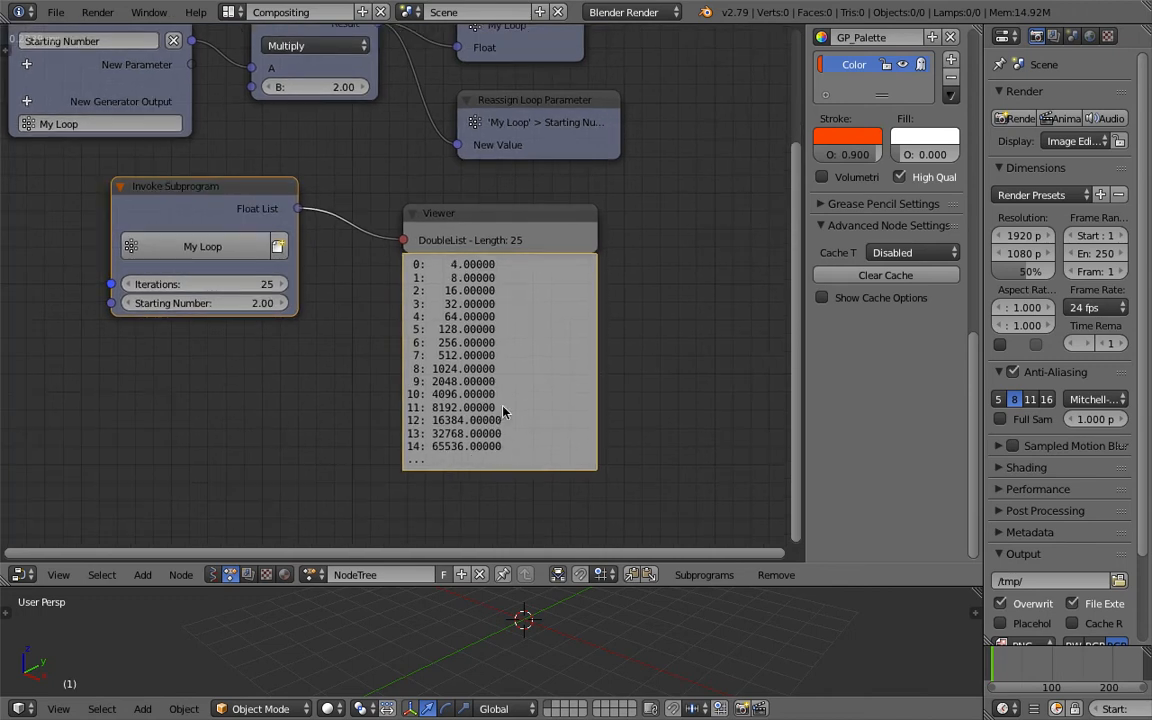
middle_click_drag(472, 486, 481, 545)
scroll(890, 205, "up", 5)
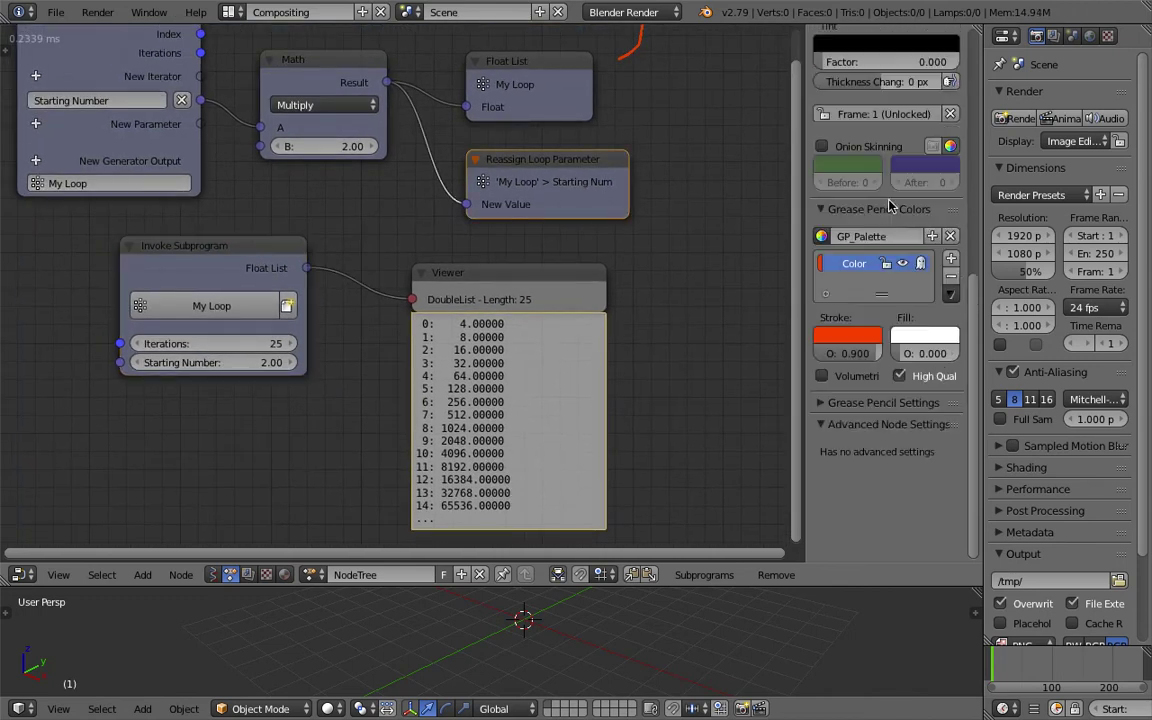
left_click(548, 140)
scroll(845, 400, "down", 3)
scroll(868, 410, "down", 4)
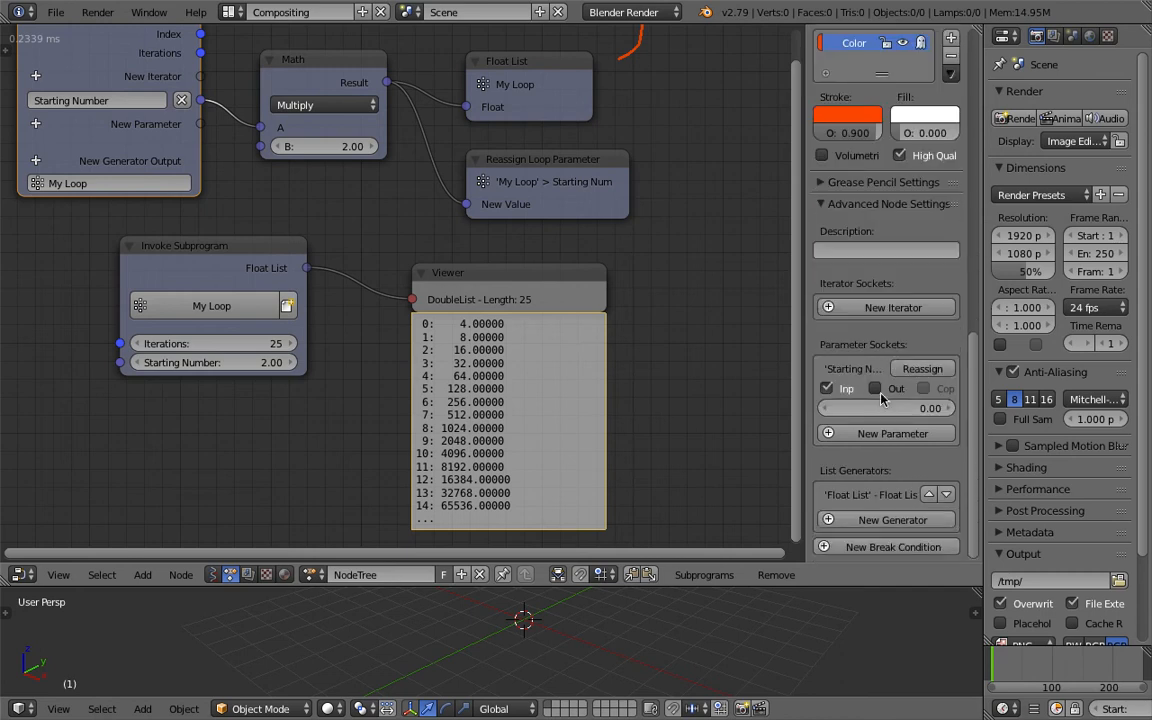
Mark Starting Number as a loop output and preview it in a duplicated Viewer.
left_click(875, 388)
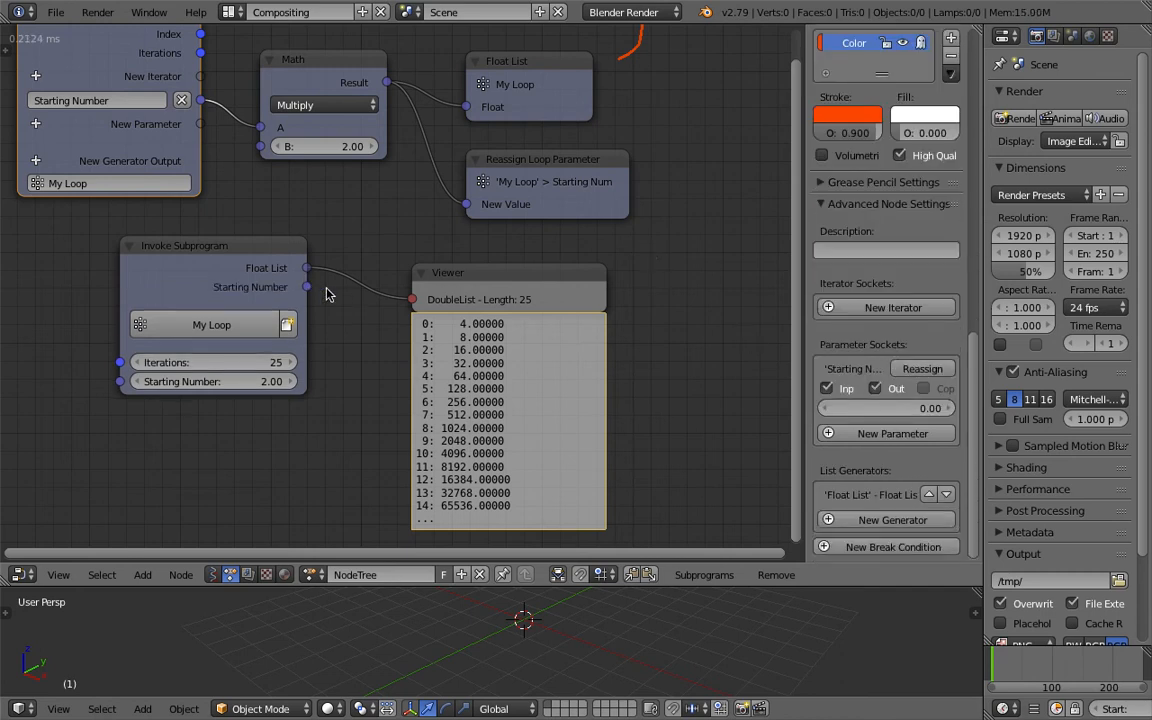
left_click_drag(418, 279, 393, 268)
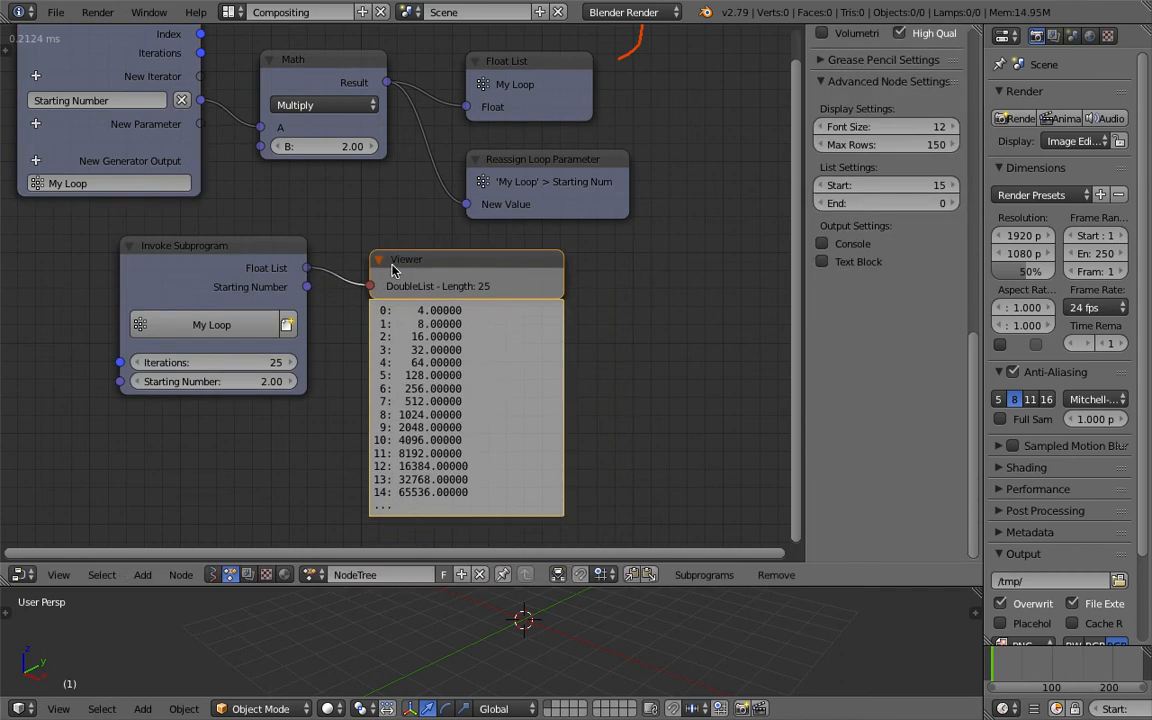
key("shift+d")
left_click(640, 260)
left_click_drag(306, 287, 603, 282)
scroll(490, 310, "up", 2)
middle_click_drag(490, 310, 193, 332)
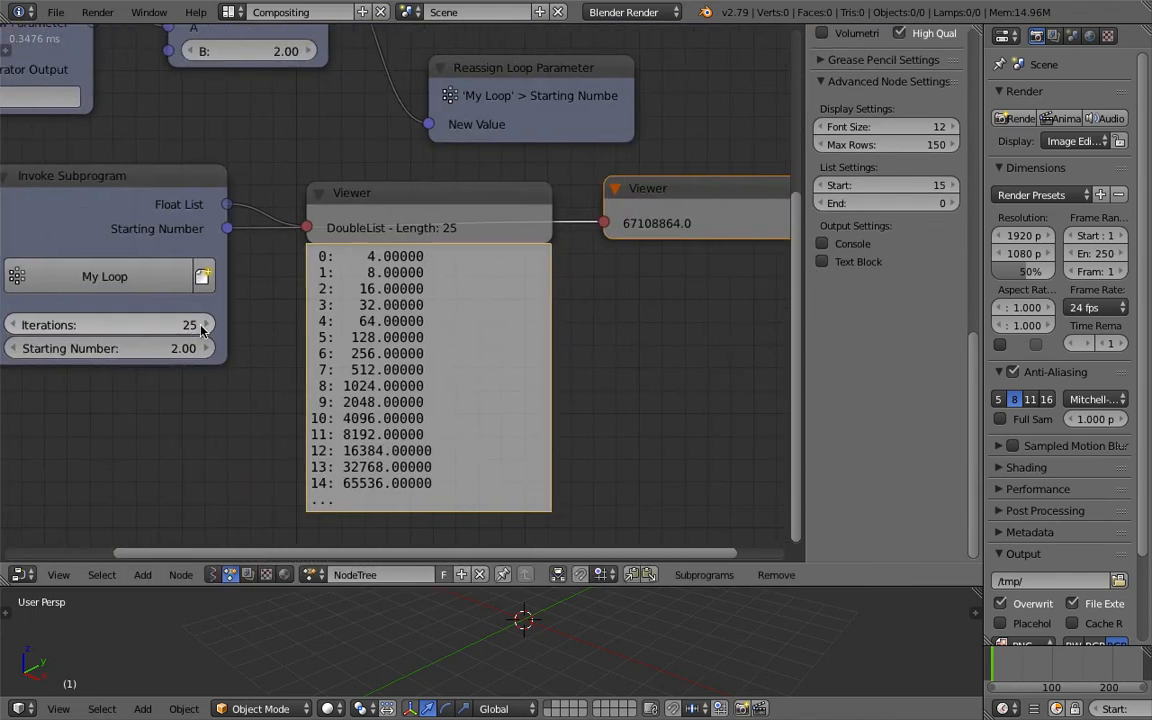
scroll(347, 271, "up", 4)
middle_click_drag(347, 271, 455, 213)
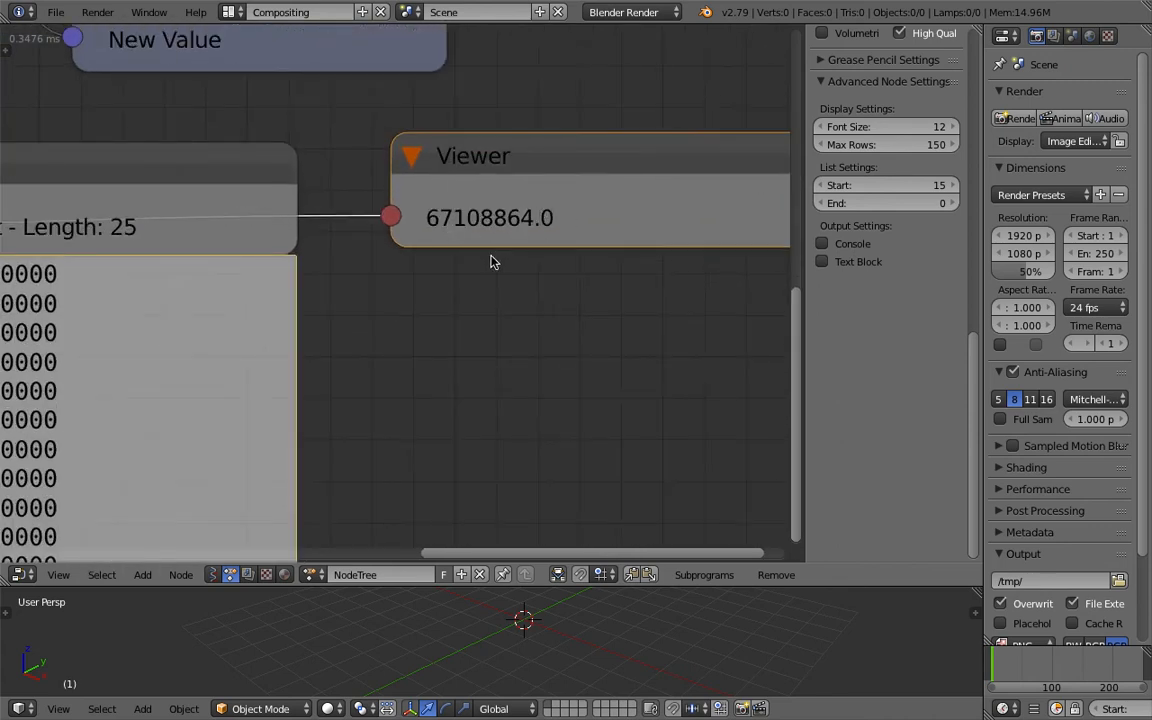
scroll(490, 261, "down", 4)
Set the Invoke Subprogram's Iterations to 100.
middle_click_drag(438, 230, 500, 250, "shift")
double_click(120, 313)
type("10")
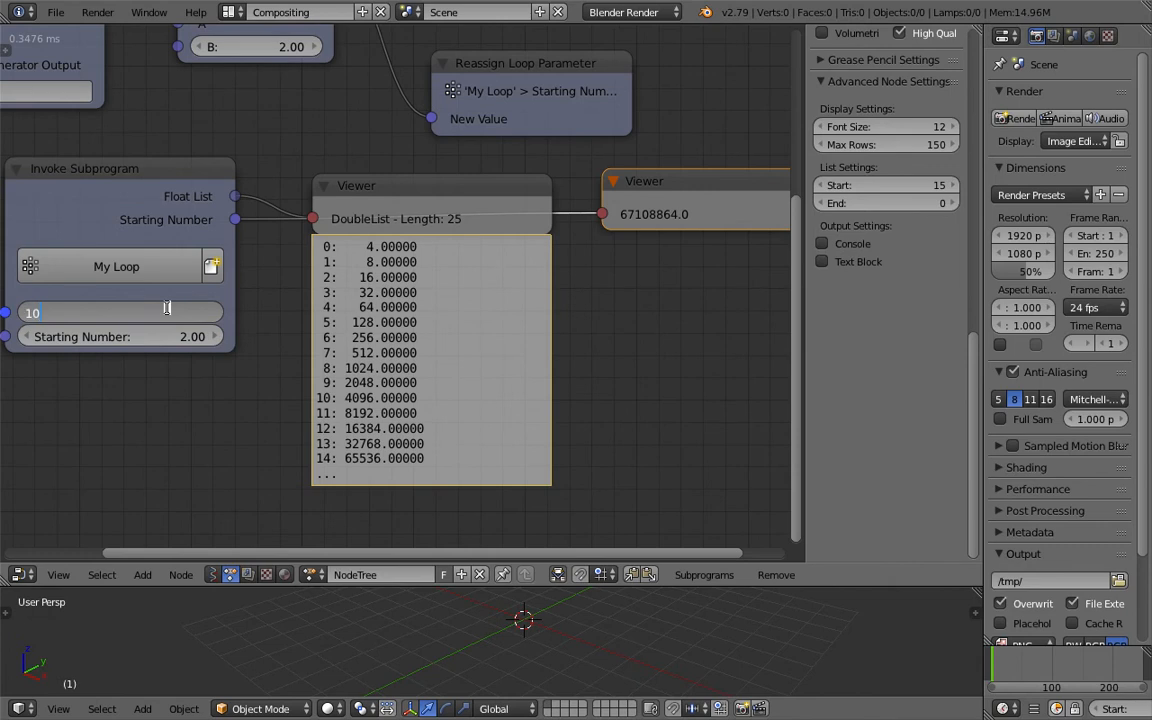
type("0")
key("Return")
scroll(440, 250, "up", 3)
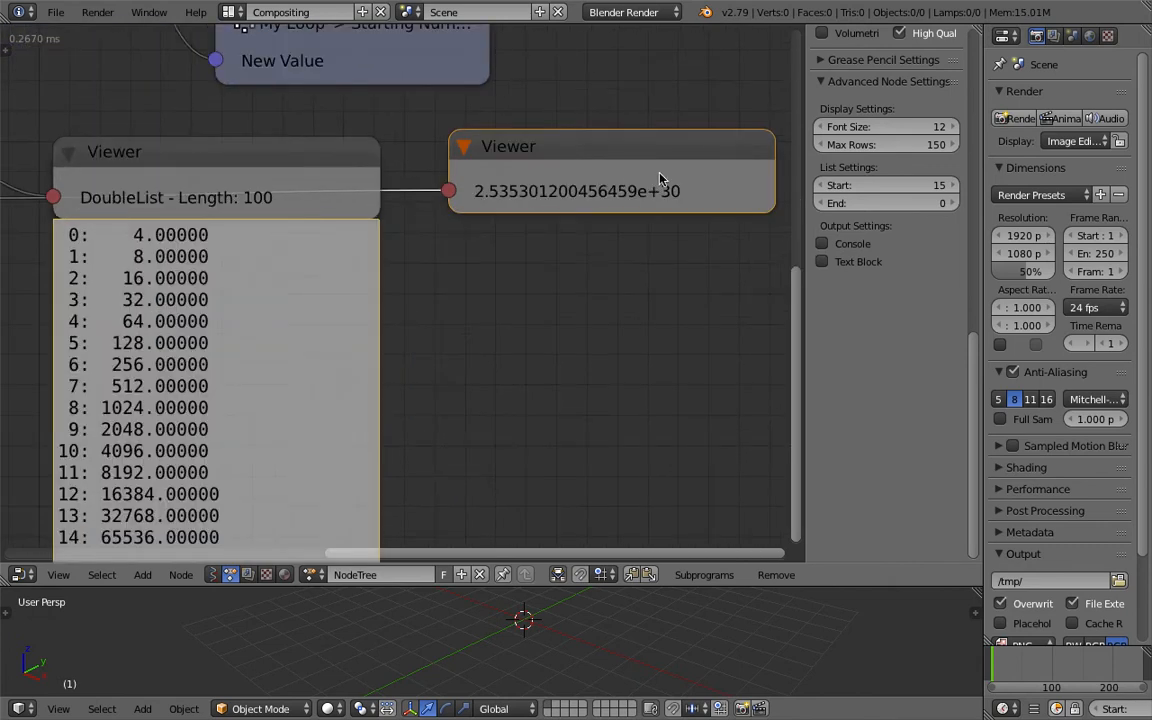
scroll(620, 200, "down", 3)
Delete the single-value Viewer and frame the remaining nodes in view.
left_click(620, 175)
key("x")
middle_click_drag(530, 170, 474, 190, "shift")
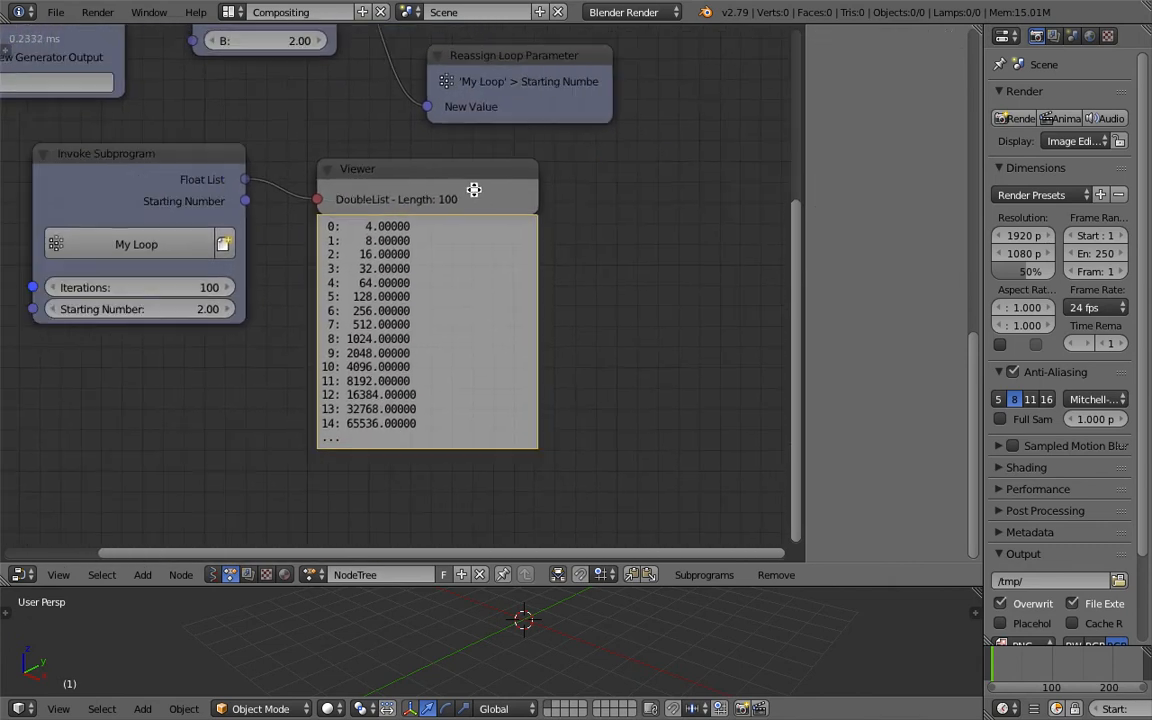
left_click(474, 190)
middle_click_drag(393, 160, 452, 180, "shift")
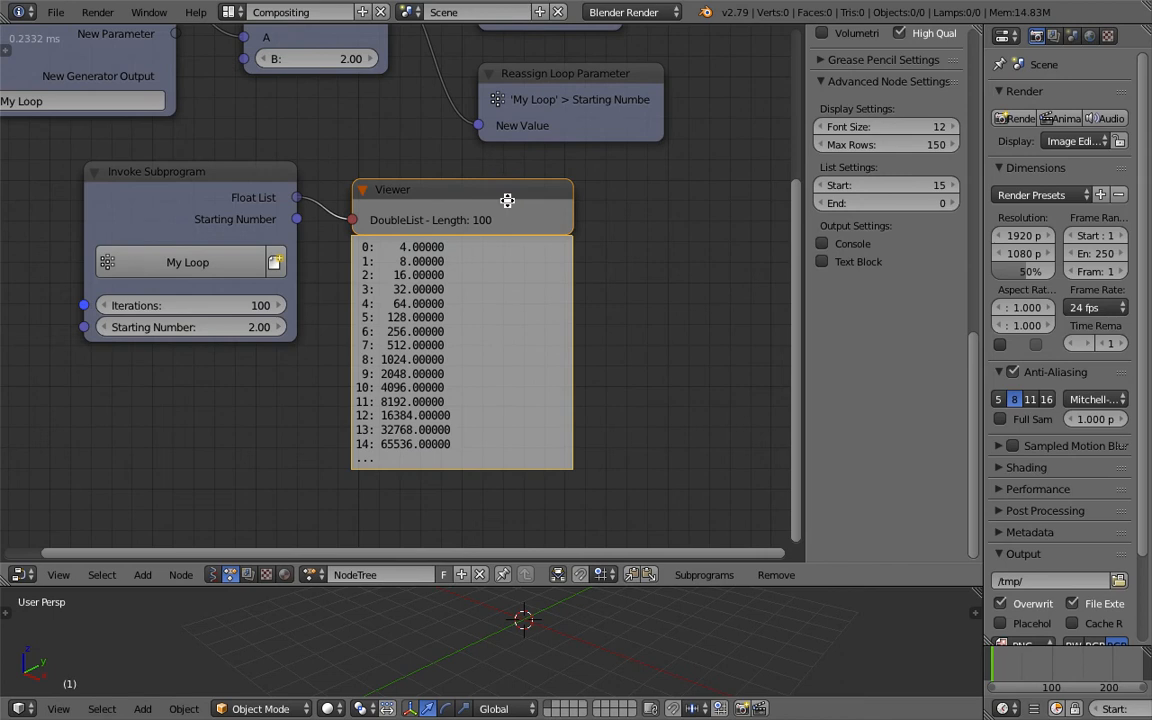
scroll(481, 178, "down", 2)
middle_click_drag(488, 196, 606, 250, "shift")
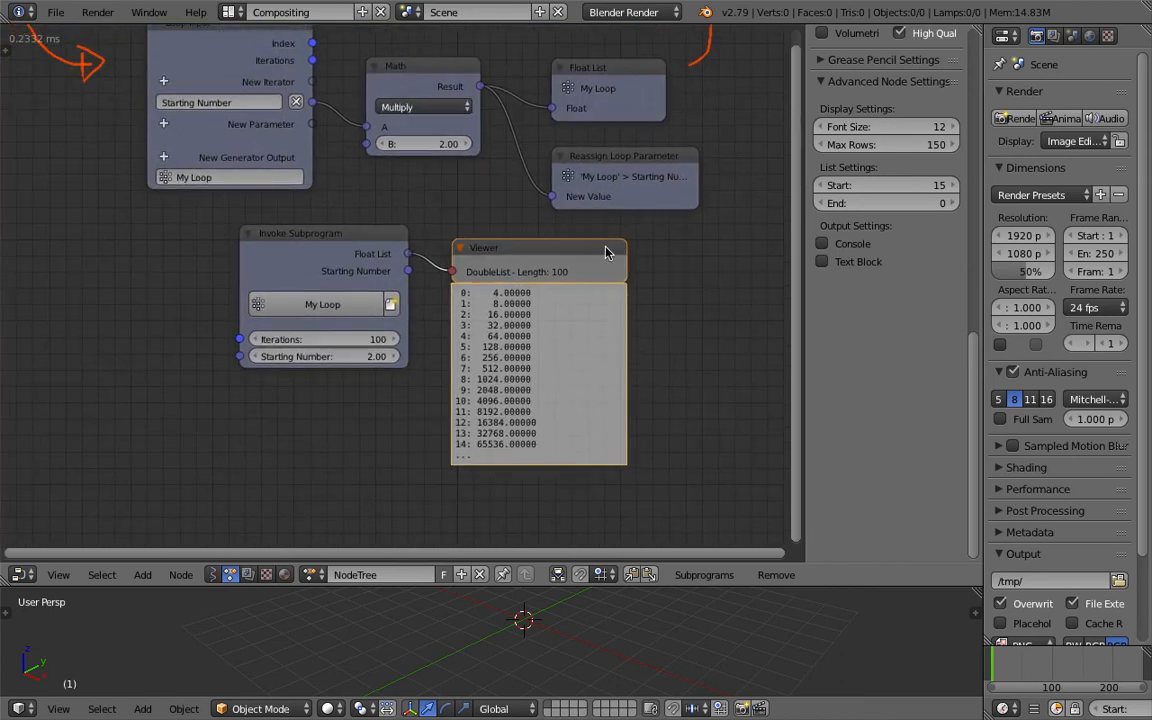
Try other Math node B values, then set the multiplier back to 2.
left_click_drag(448, 143, 405, 147)
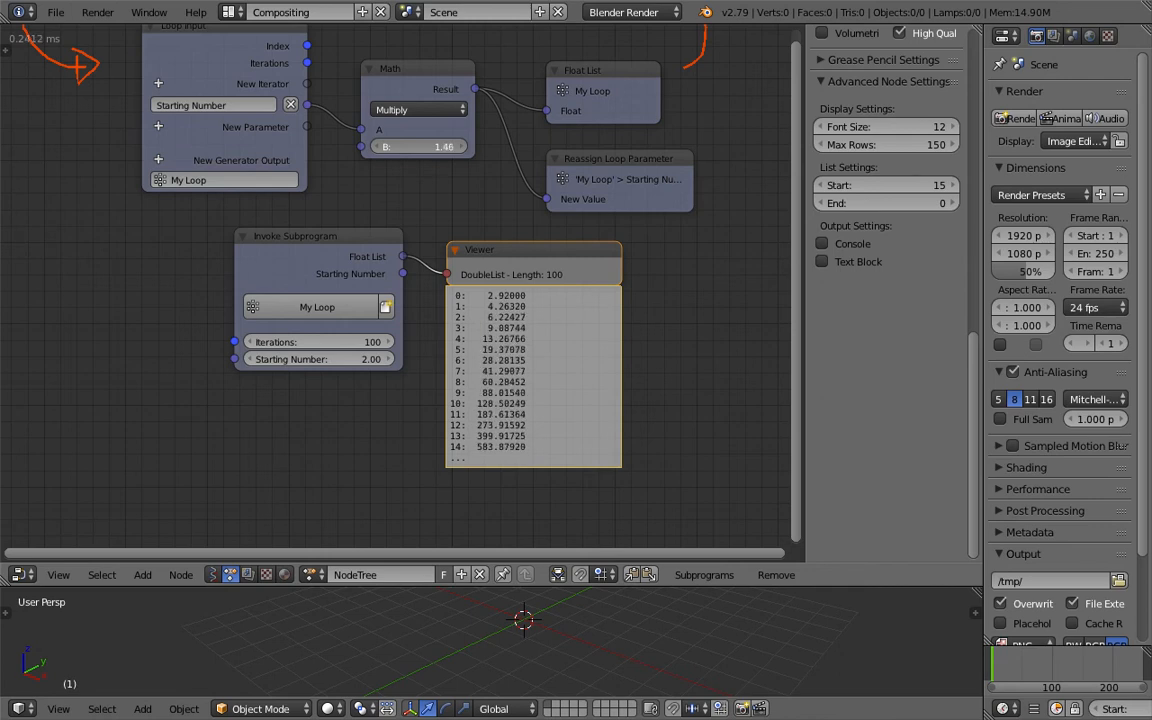
double_click(430, 150)
type("2")
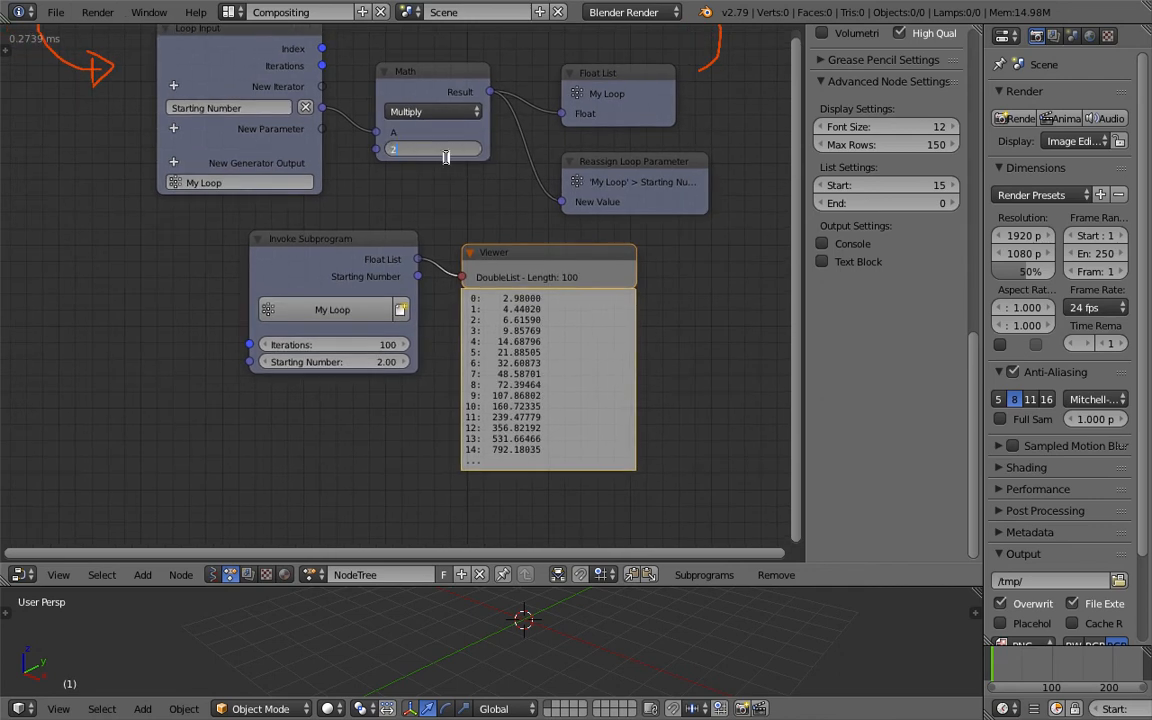
key("Return")
middle_click_drag(423, 162, 455, 191)
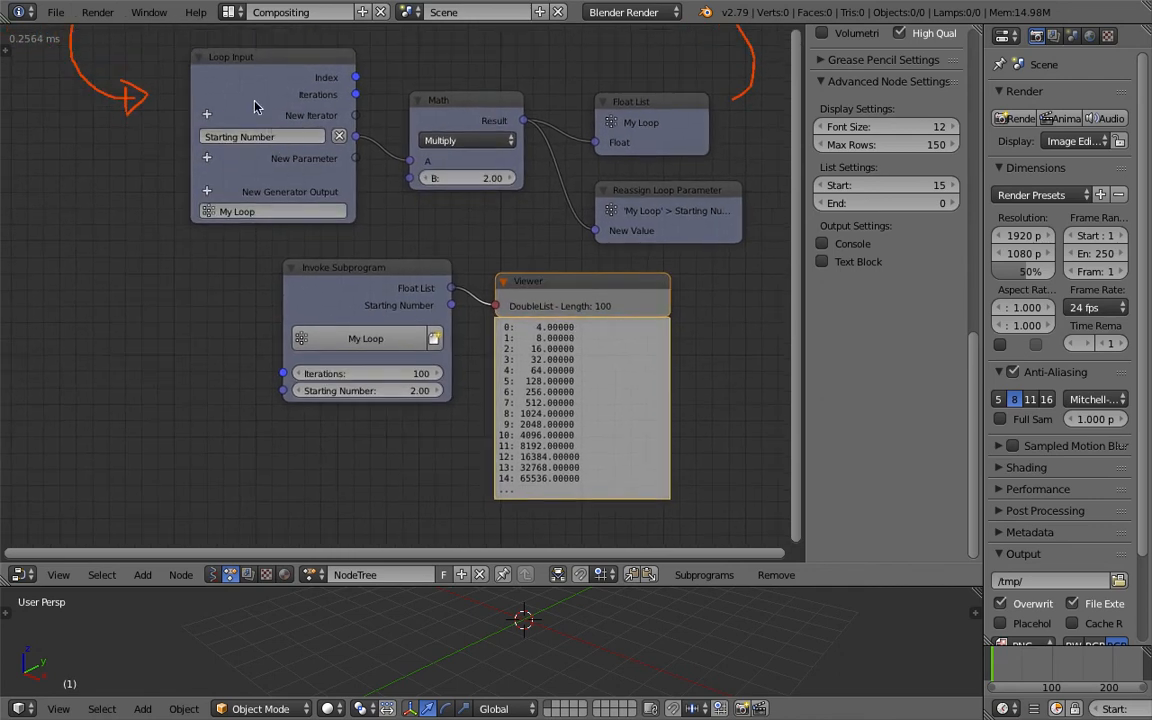
Hide the node settings sidebar and move the Invoke Subprogram and Loop Input nodes left.
left_click(255, 105)
key("n")
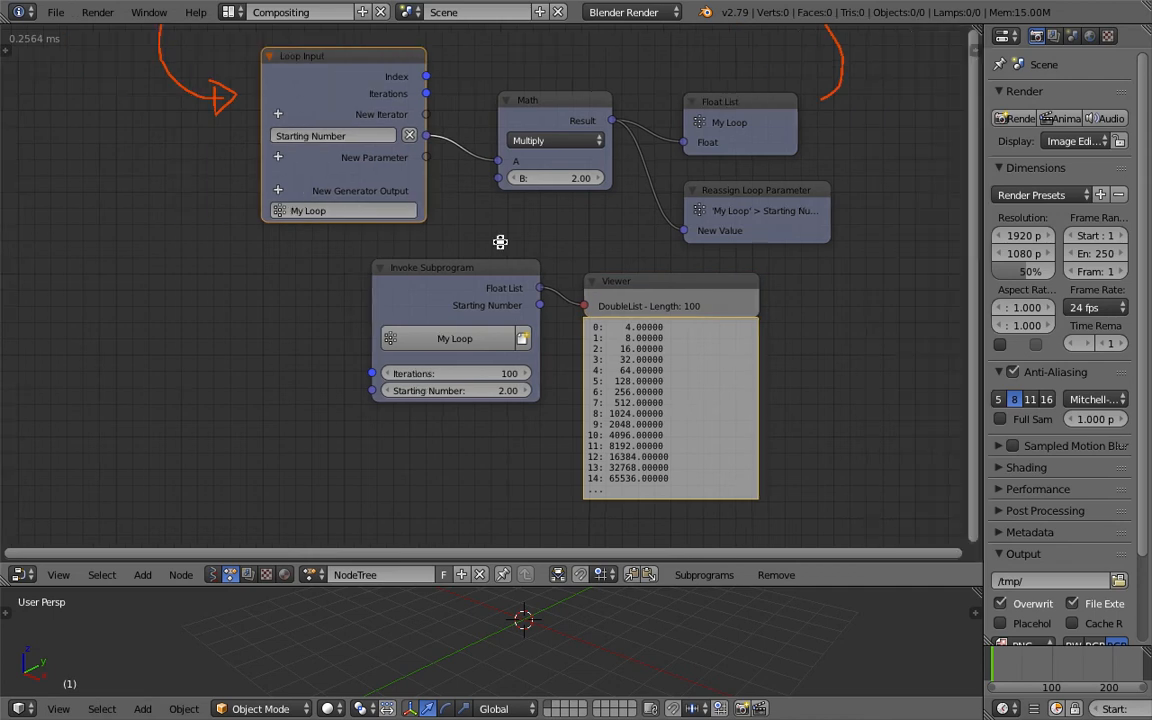
middle_click_drag(500, 242, 470, 213)
mouse_move(420, 270)
left_mouse_down()
mouse_move(365, 245)
mouse_move(335, 290)
left_mouse_up()
left_click_drag(280, 120, 245, 135)
scroll(205, 148, "up", 1)
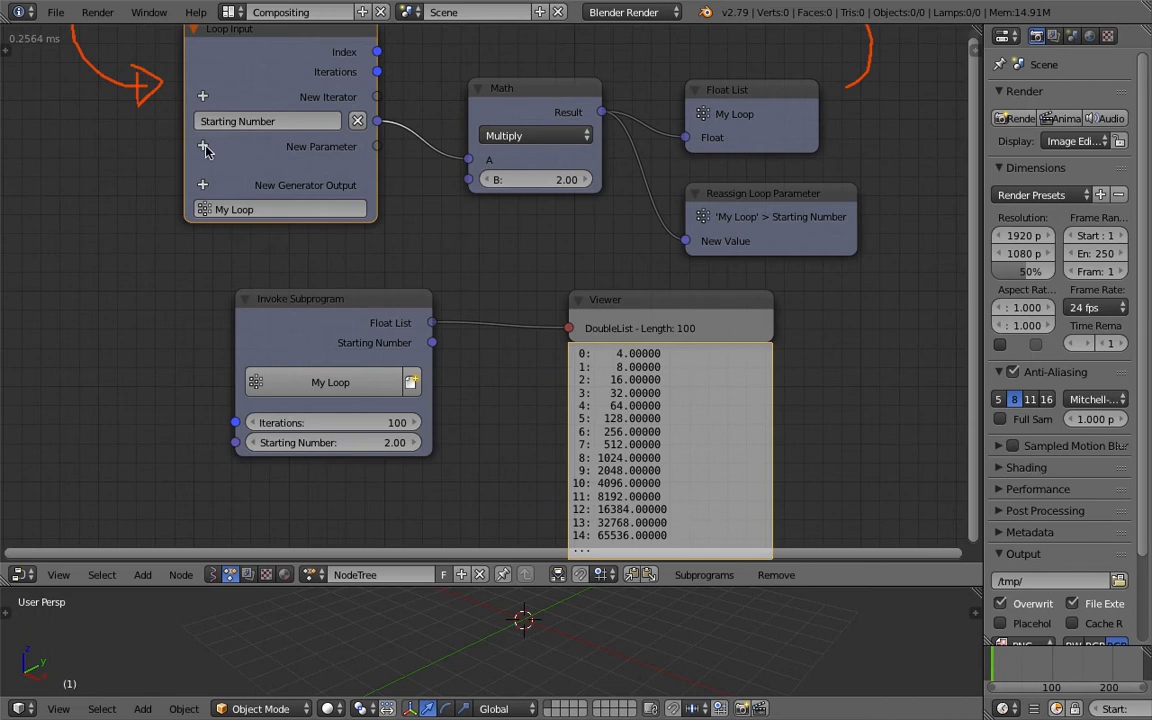
Add a Vector parameter to Loop Input and rename it Starting Point.
left_click(203, 147)
type("vec")
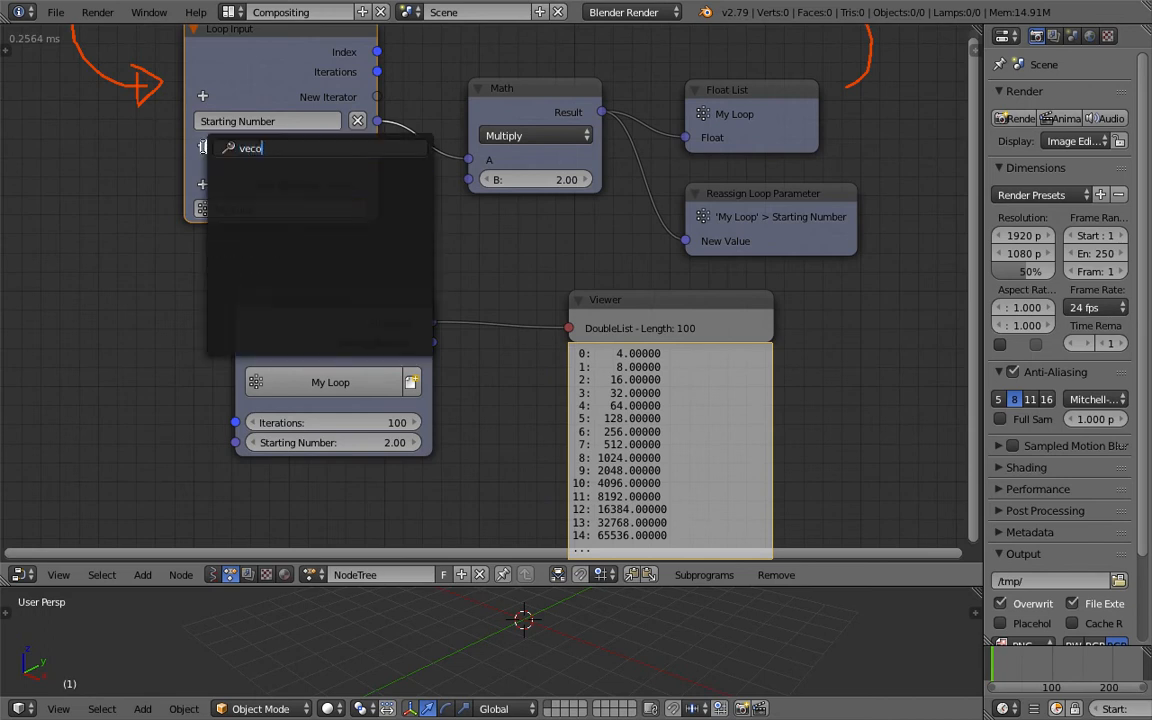
key("Down")
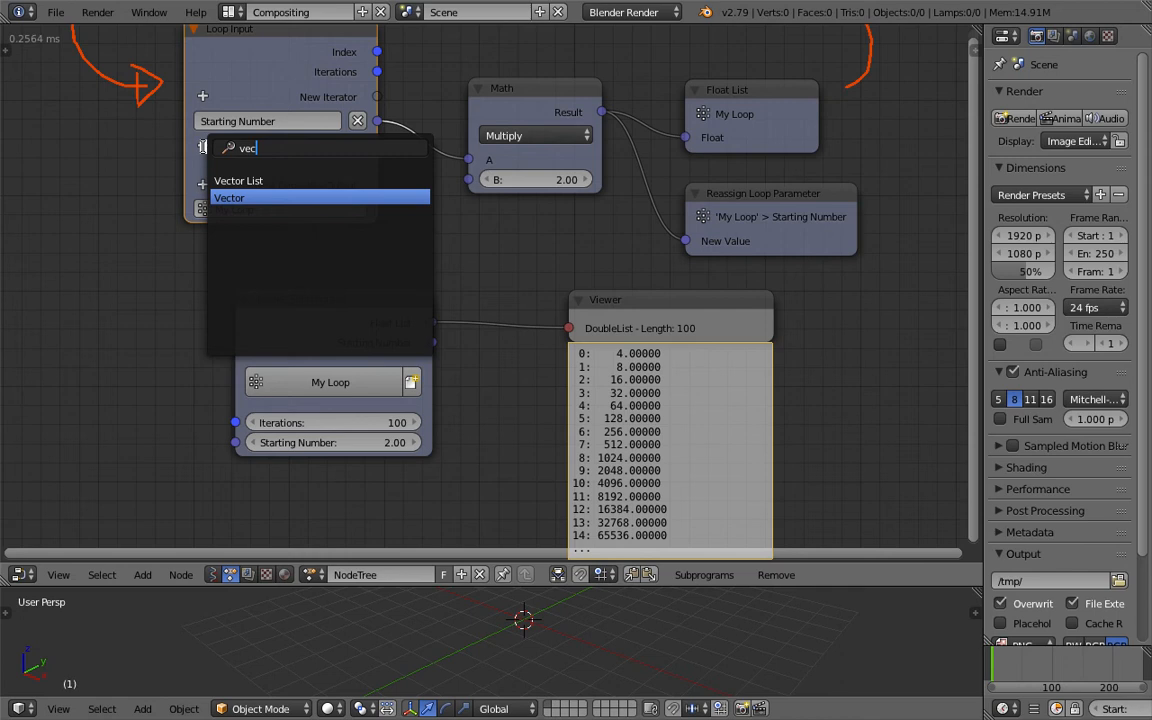
key("Return")
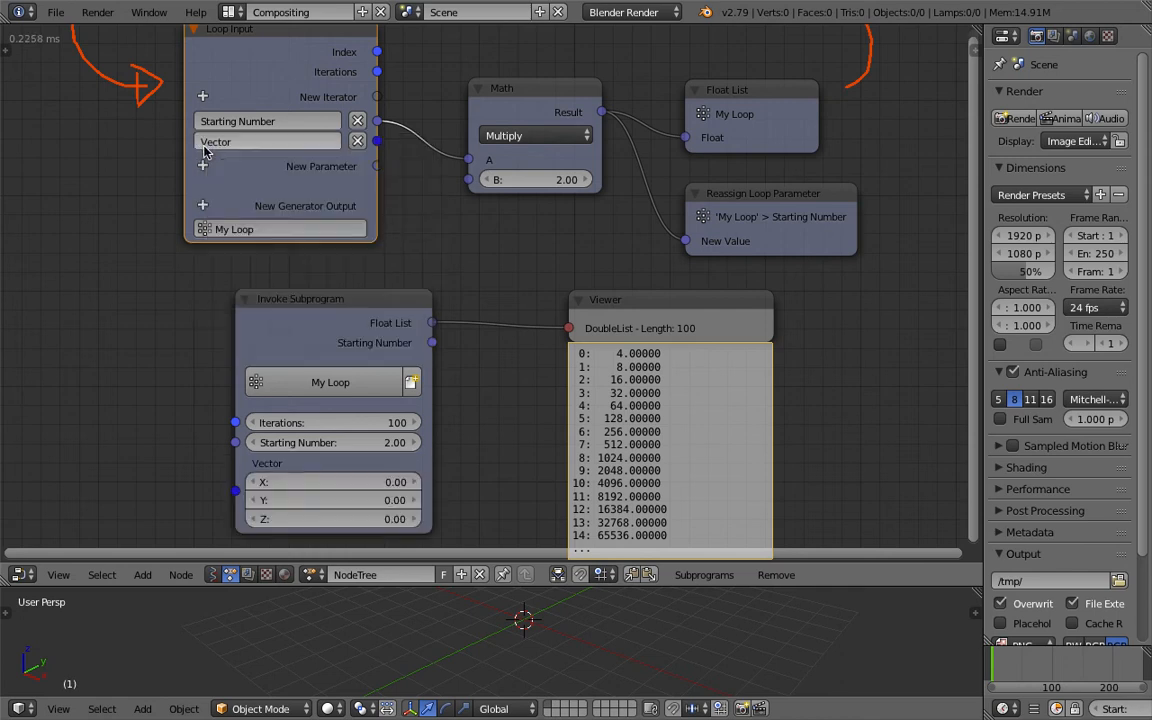
double_click(229, 143)
type("Starting Point")
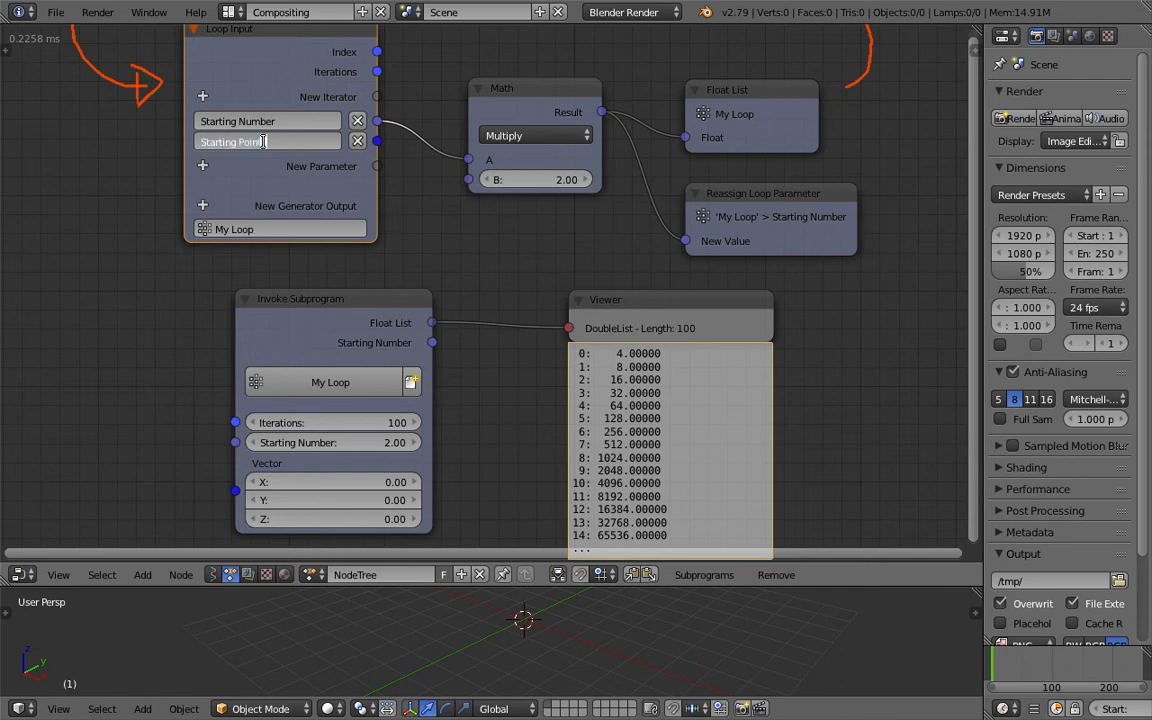
key("Return")
Recentre the node view on the loop and select the Math node.
middle_click_drag(304, 167, 311, 155)
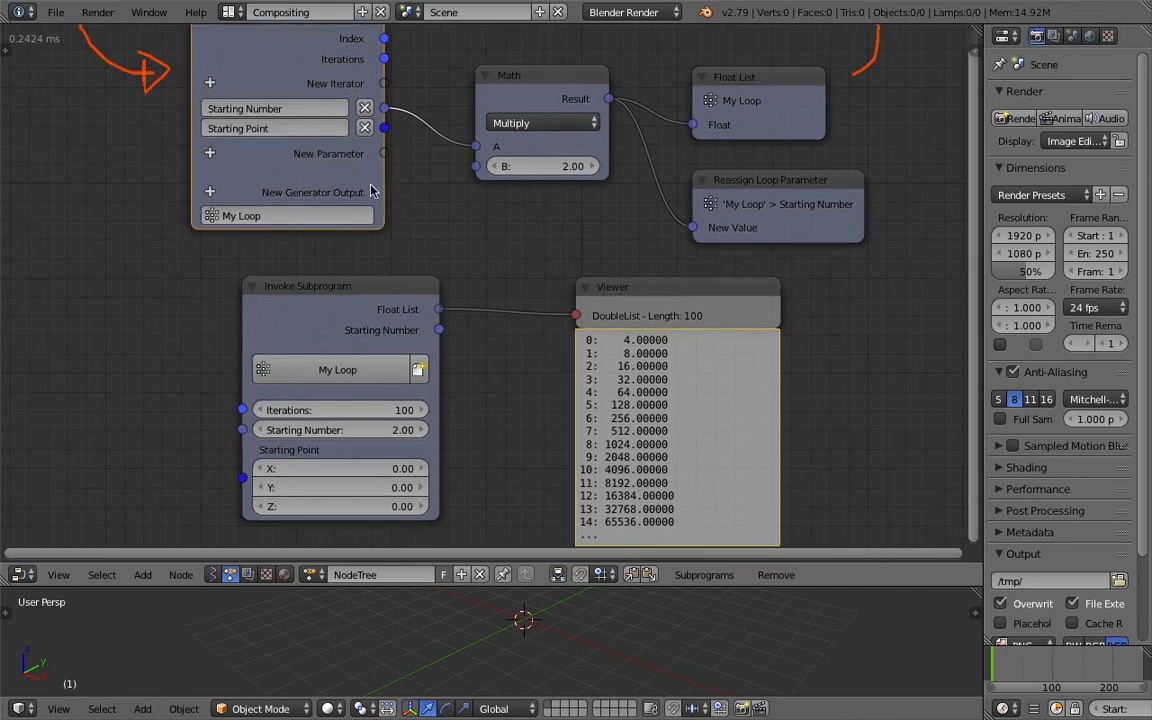
middle_click_drag(421, 214, 435, 150)
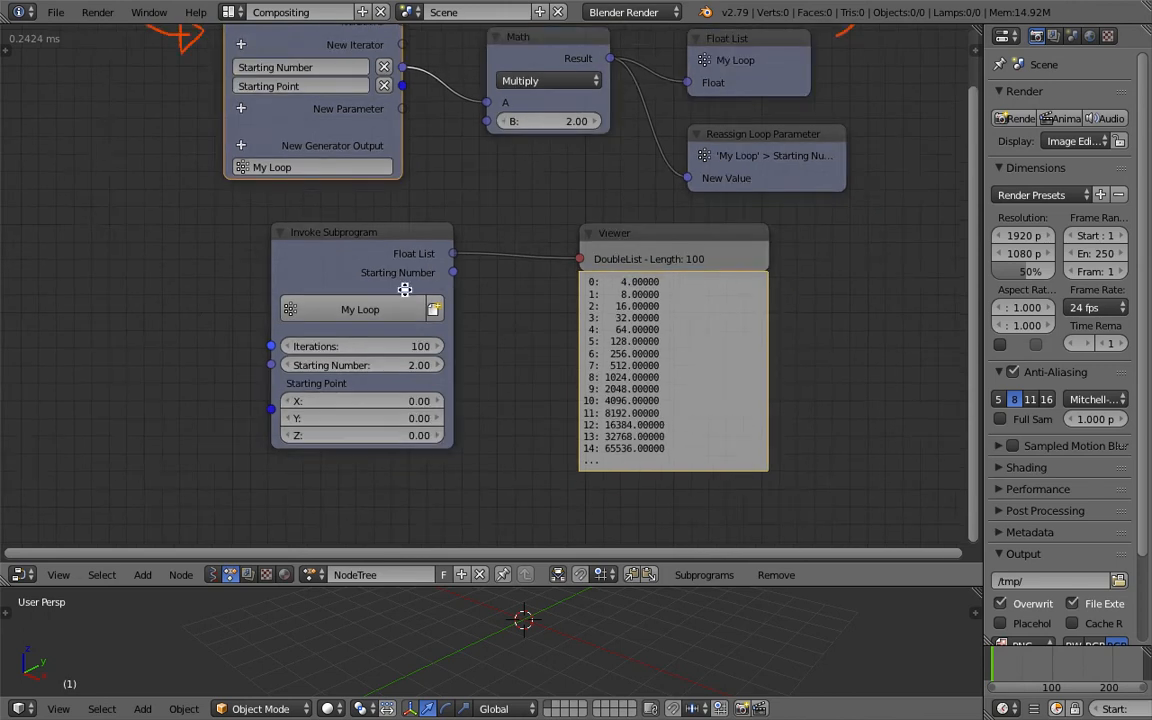
middle_click_drag(380, 310, 295, 420)
left_click(440, 45)
Move Float List and Reassign Loop Parameter up, name the node tree ANRandomWalk and save the file.
left_click_drag(640, 140, 615, 42)
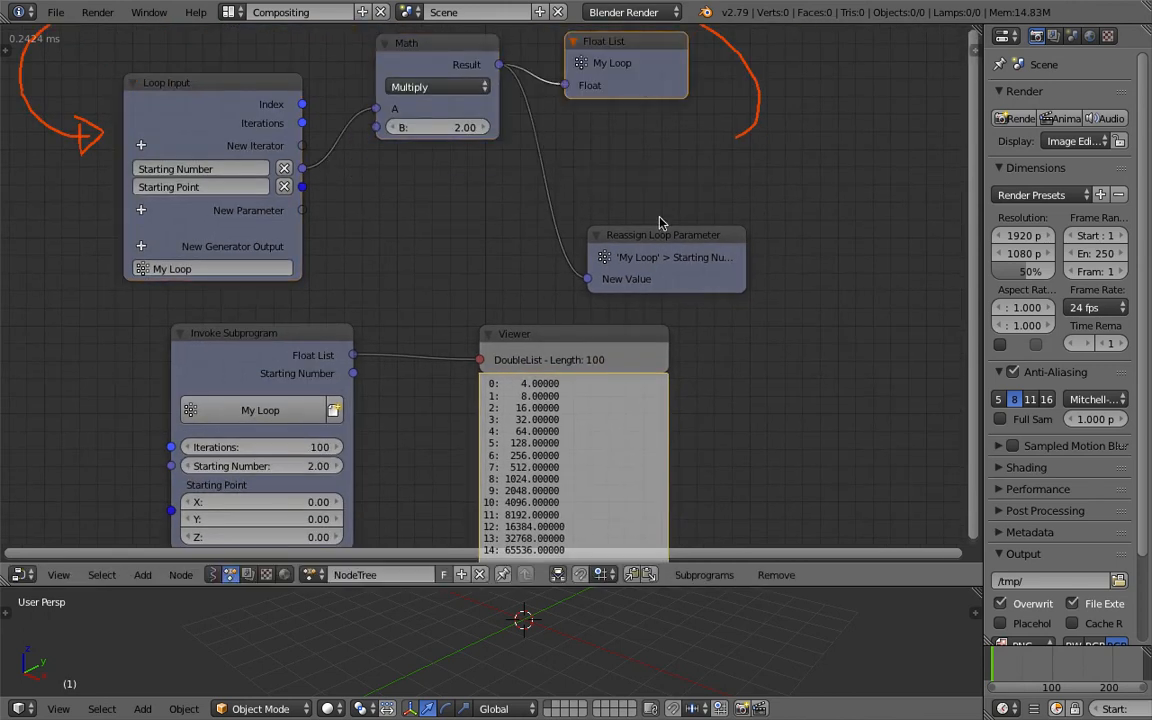
left_click_drag(660, 235, 640, 118)
key("ctrl+s")
left_click(641, 142)
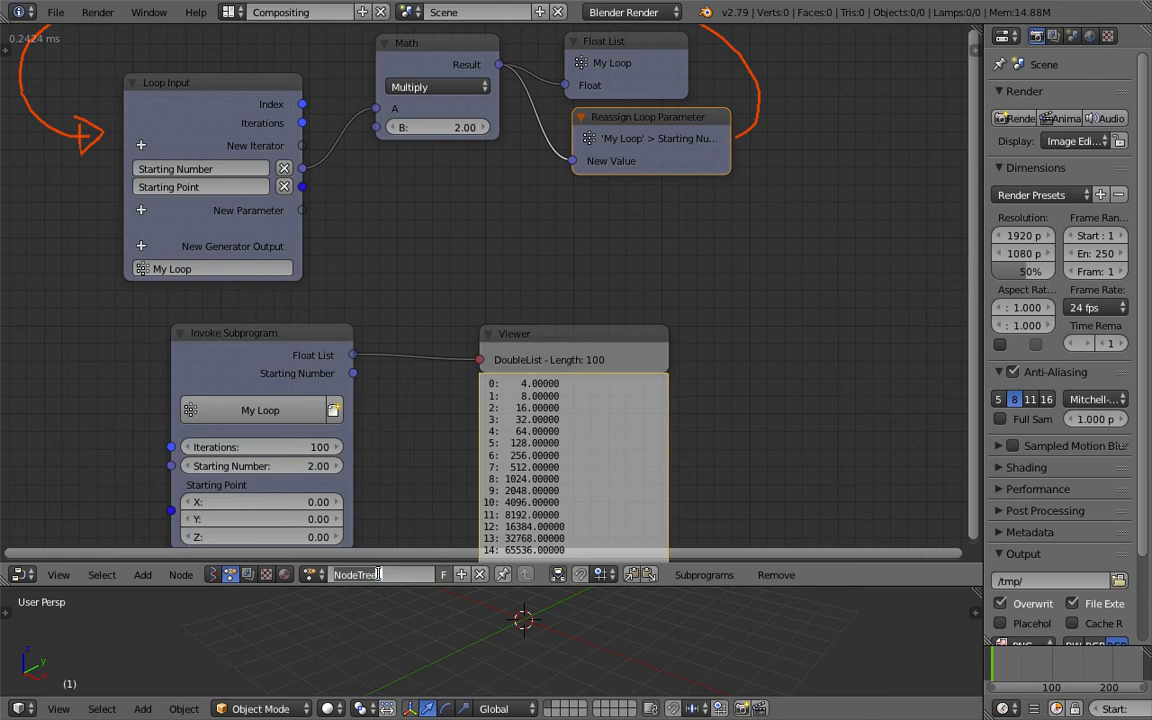
left_click(378, 575)
key("Return")
key("ctrl+s")
left_click(378, 560)
Recentre the loop in the node editor and bring up the node search for a random node.
middle_click_drag(620, 170, 640, 200)
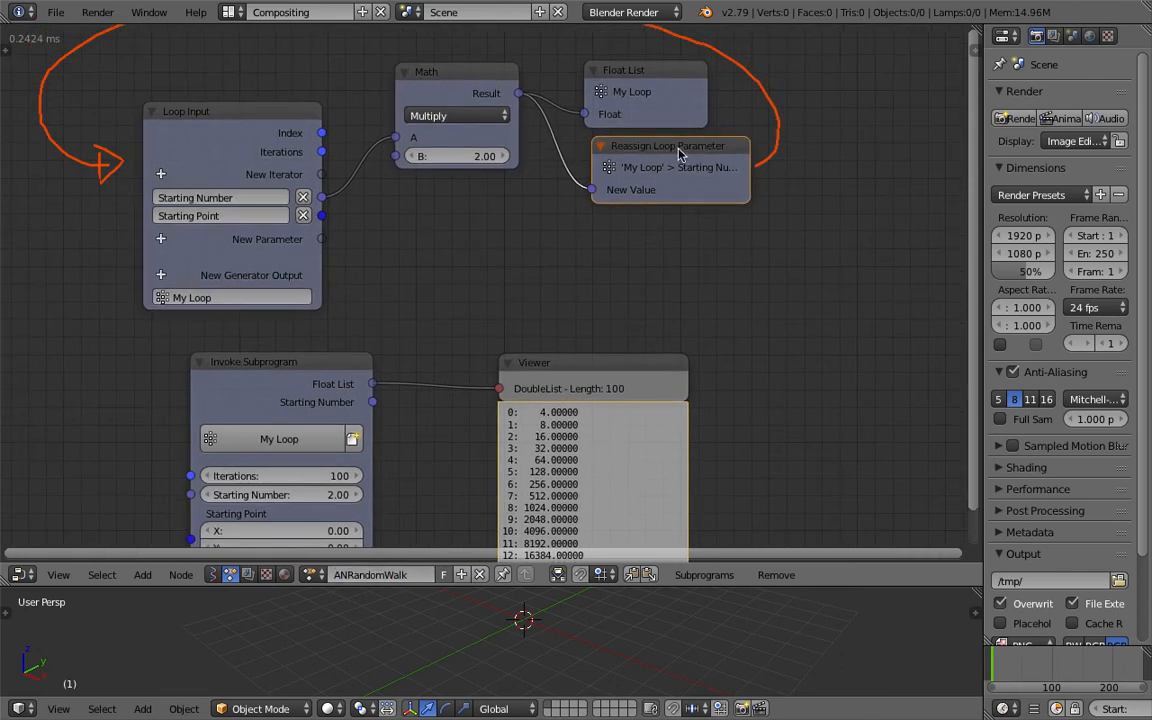
middle_click_drag(678, 152, 666, 120)
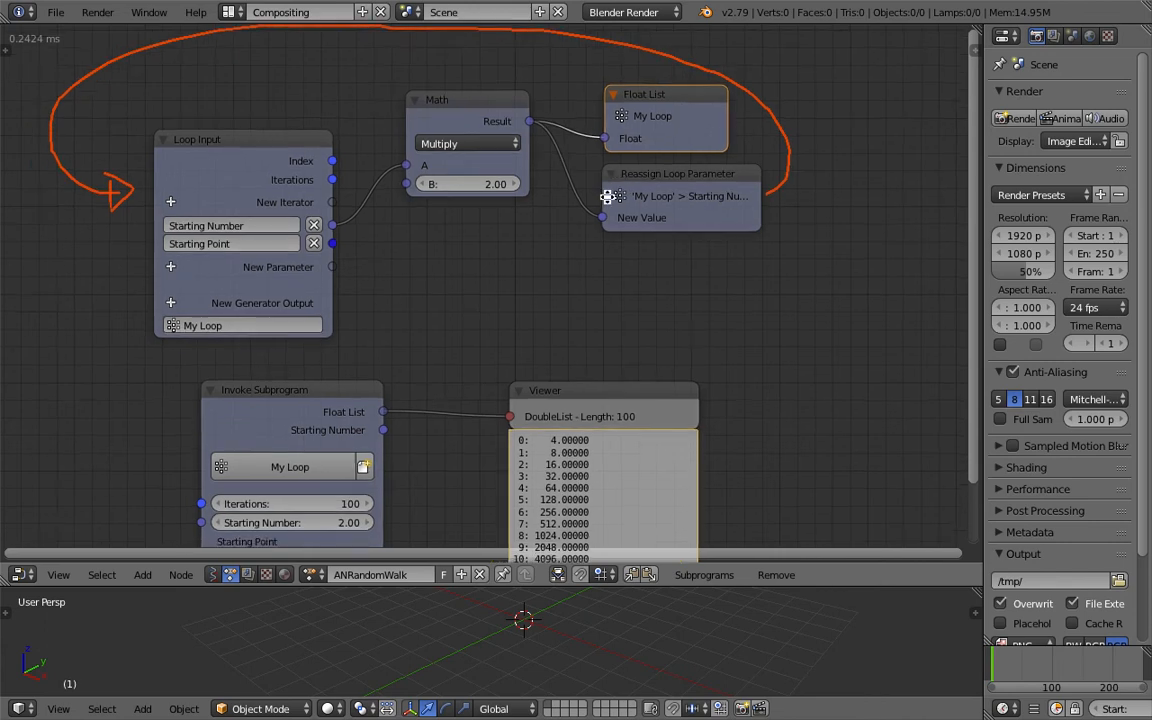
middle_click_drag(560, 165, 508, 222)
key("ctrl+a")
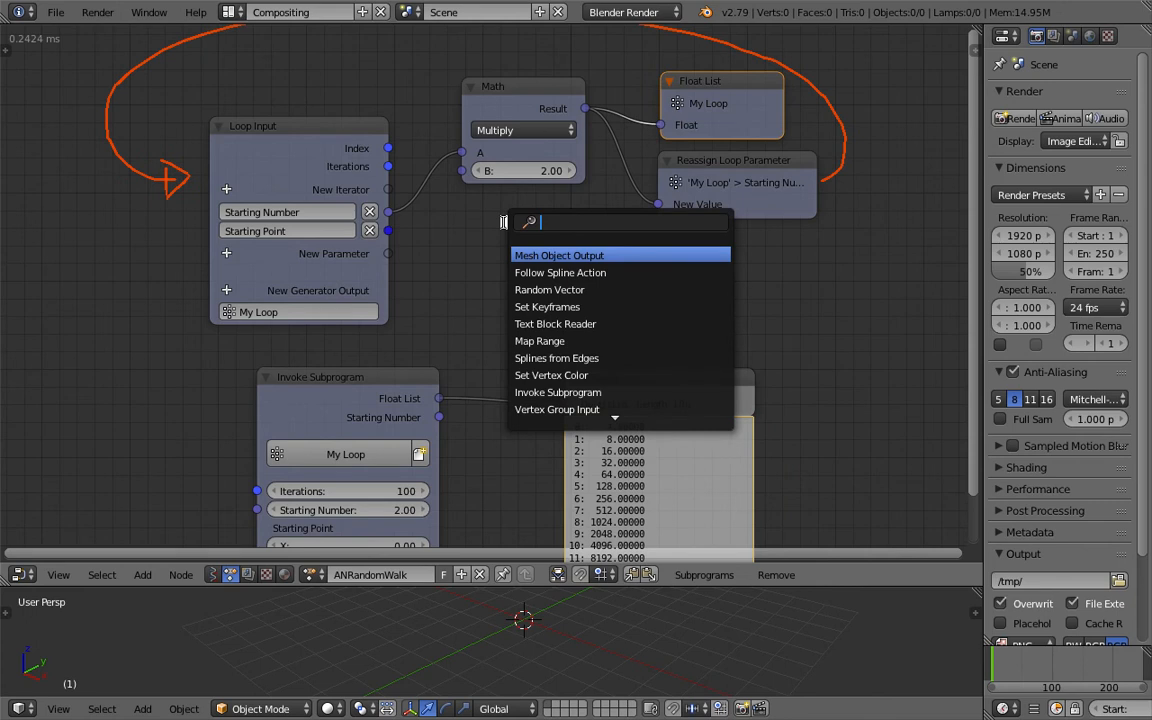
key("Escape")
middle_click_drag(455, 280, 776, 348)
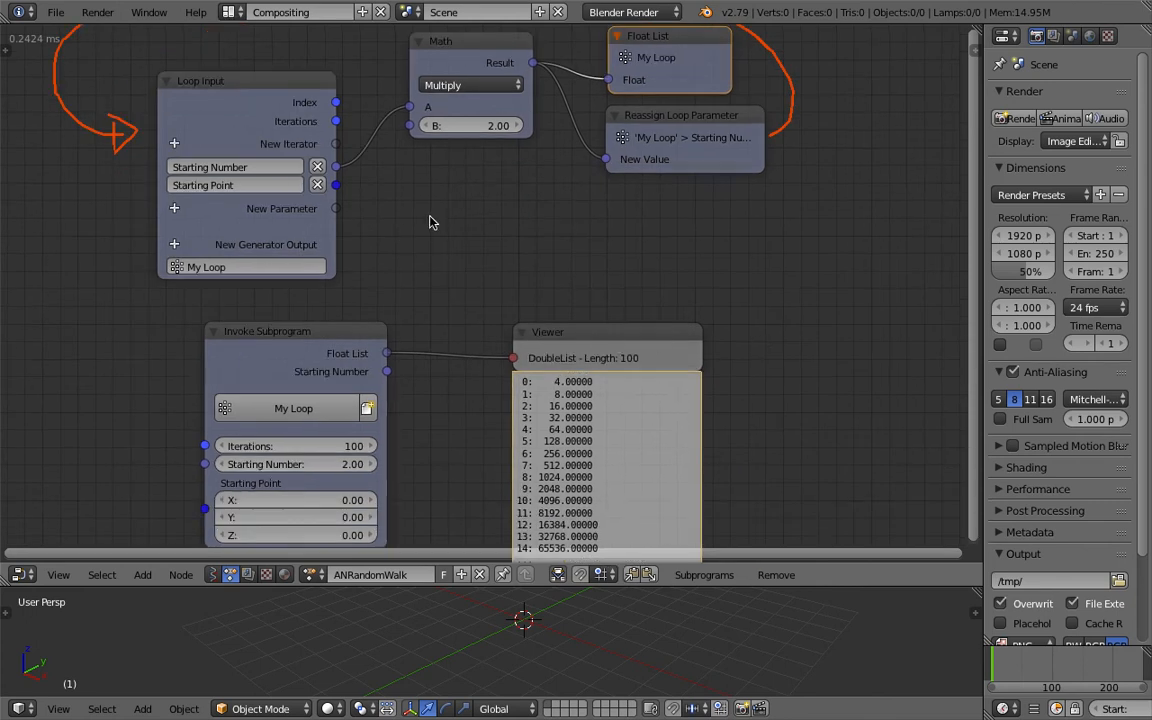
middle_click_drag(430, 220, 443, 236)
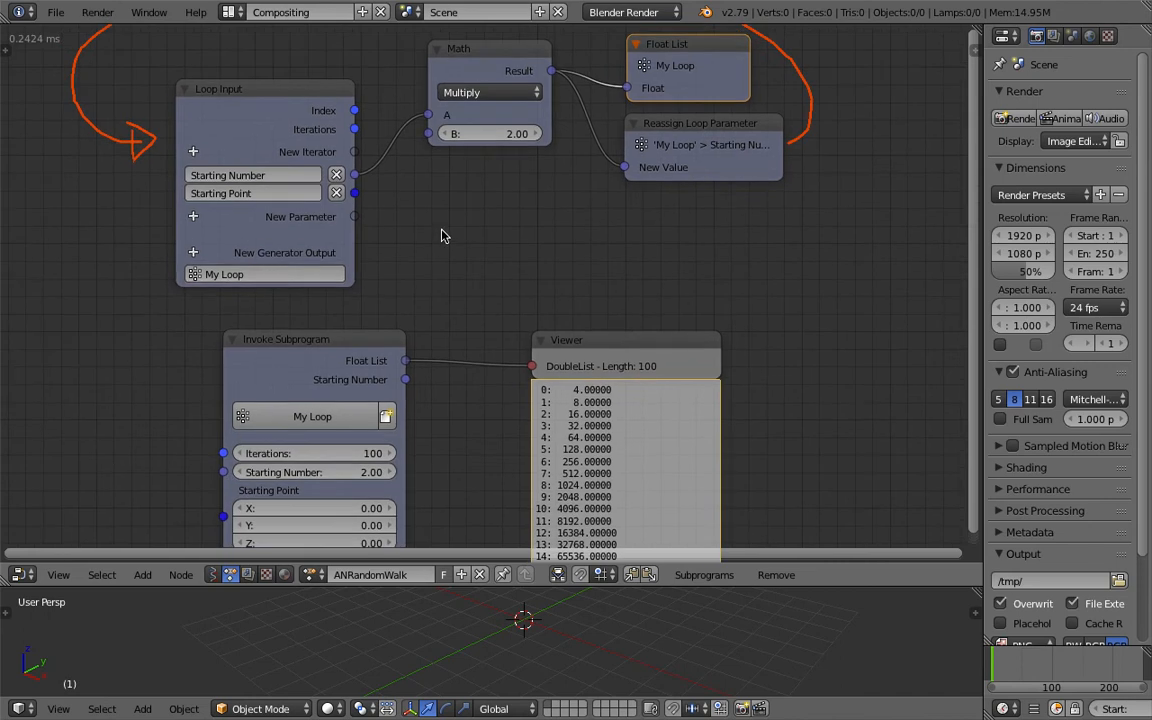
middle_click_drag(444, 235, 474, 178)
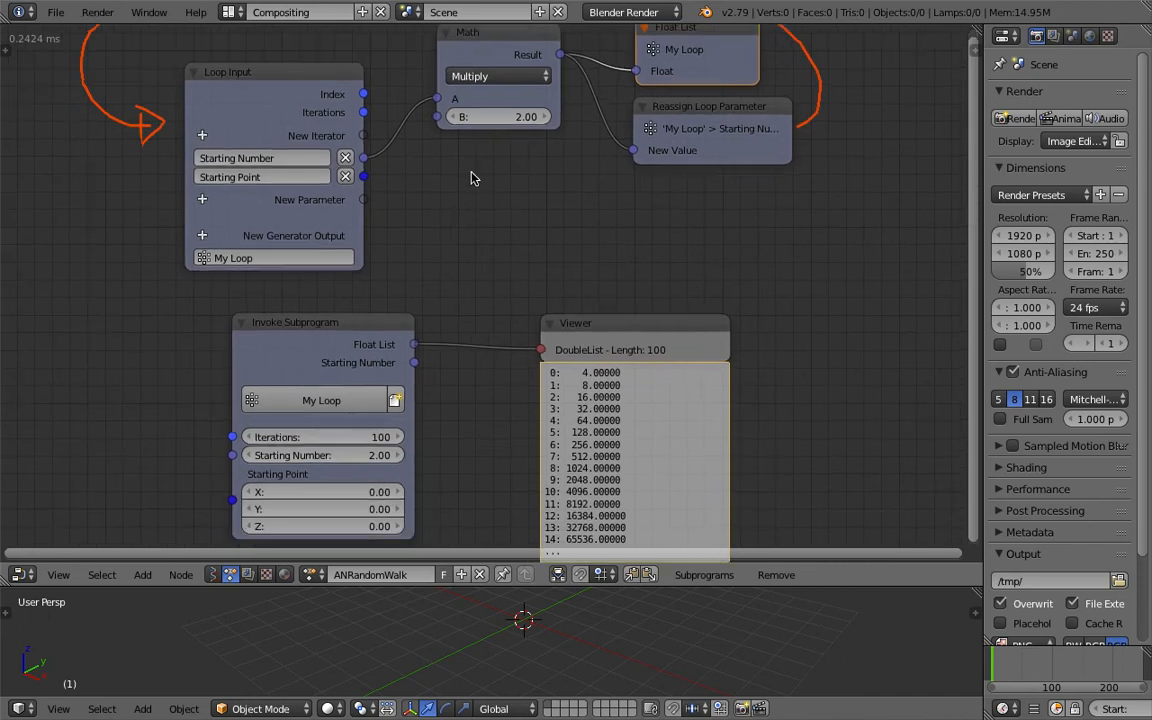
key("ctrl+a")
type("random n")
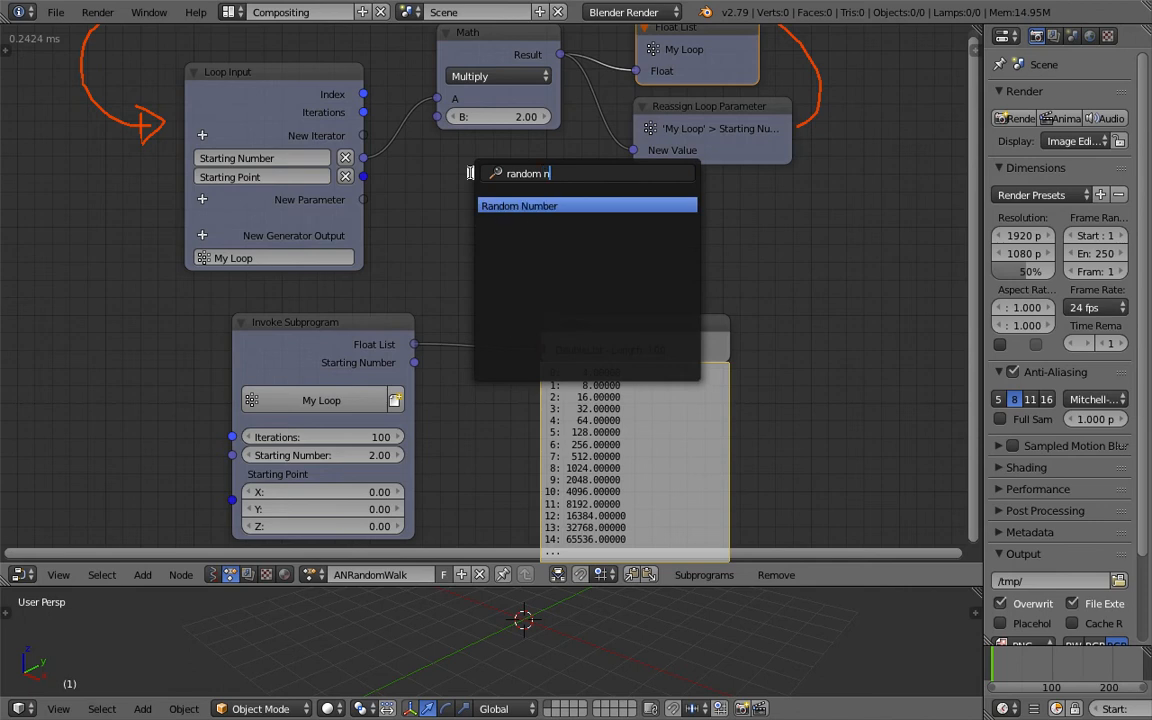
Add a Random Number node seeded by the Loop Input Index.
key("Return")
left_click(498, 202)
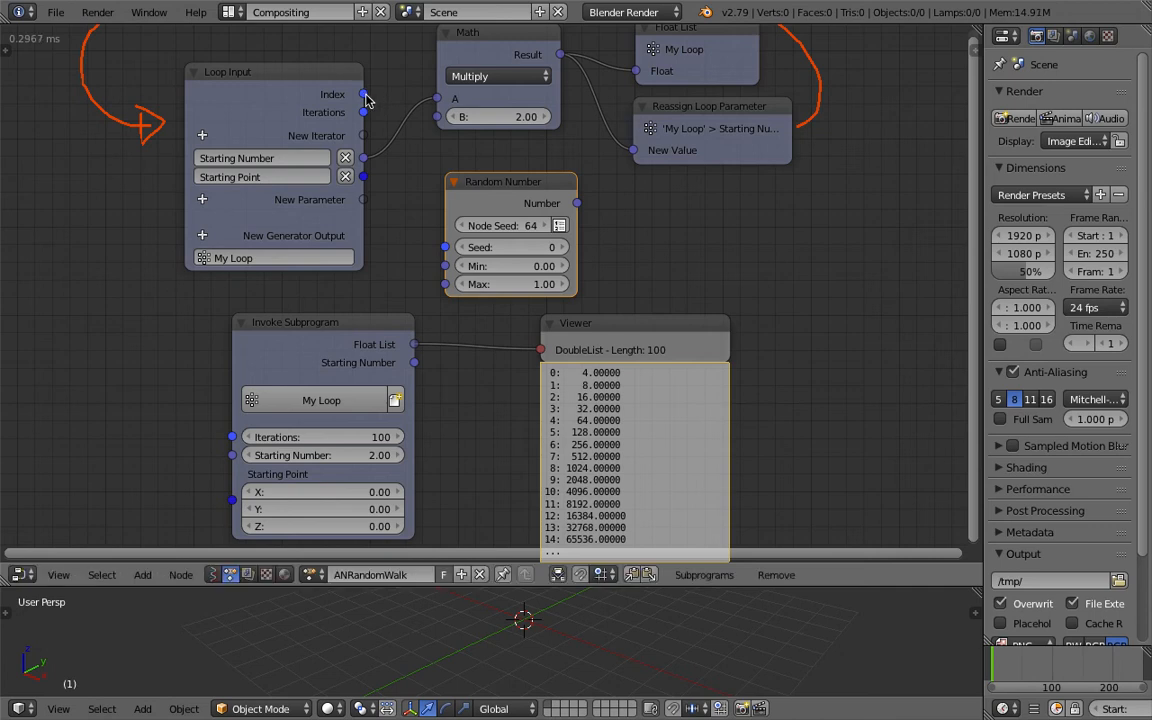
mouse_move(363, 94)
left_mouse_down()
mouse_move(386, 112)
mouse_move(446, 247)
left_mouse_up()
left_click_drag(483, 193, 477, 187)
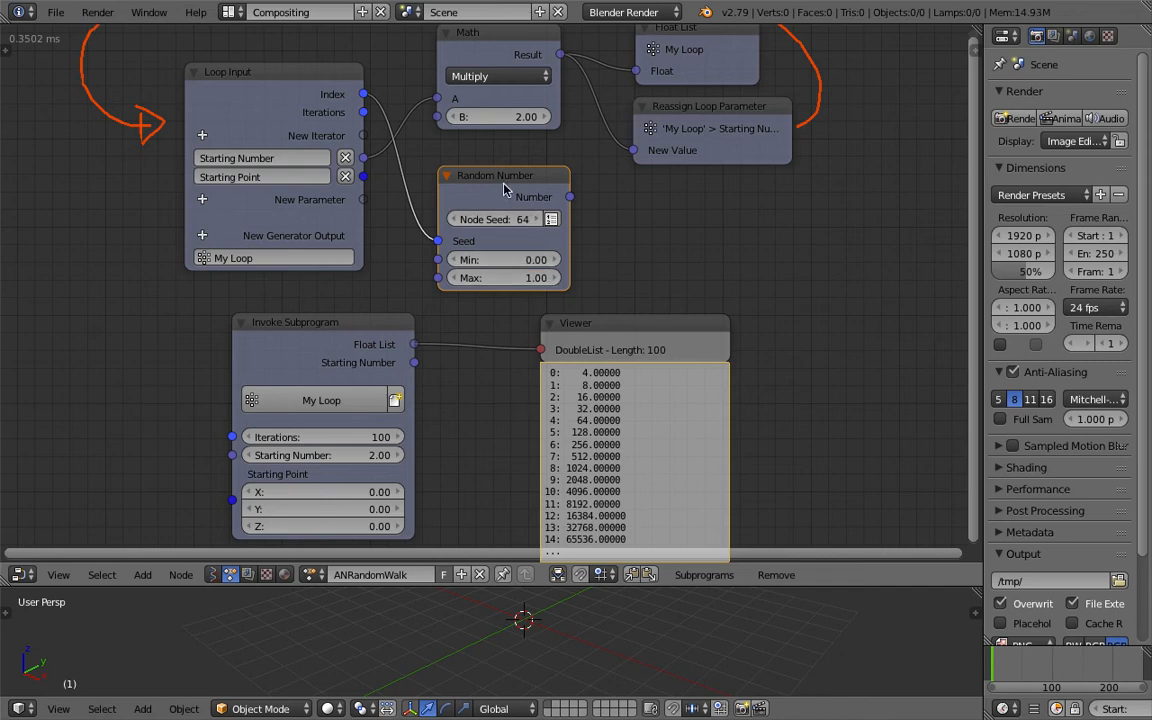
left_click_drag(510, 188, 430, 170)
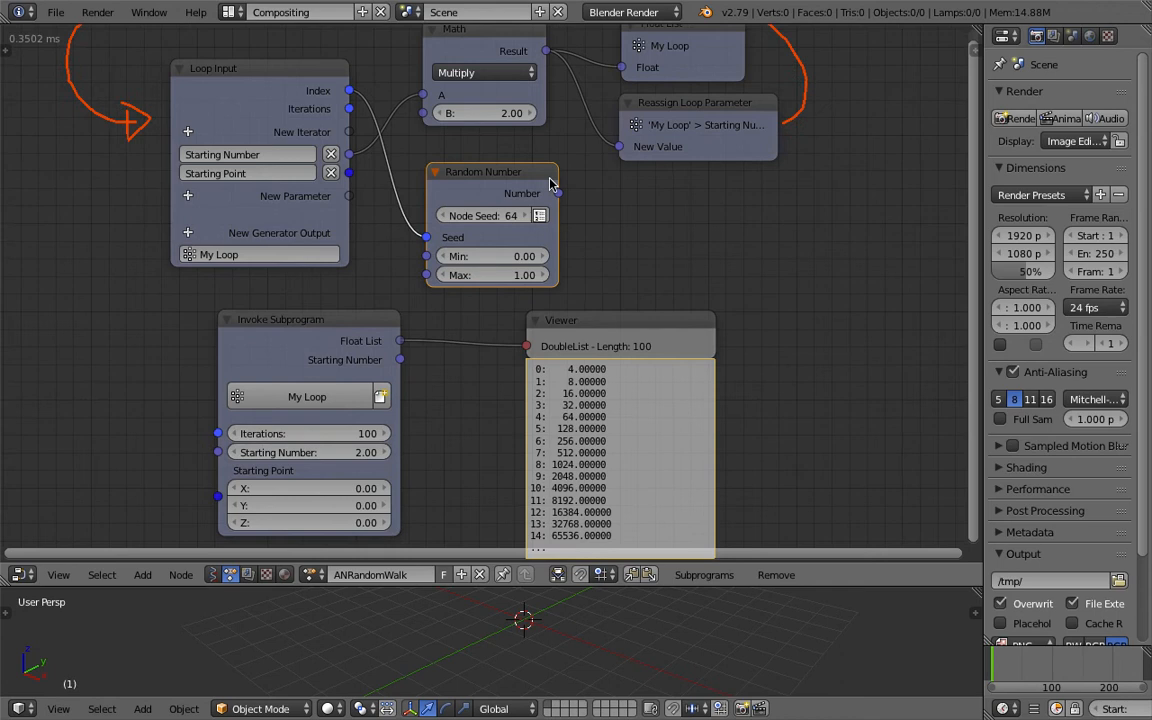
middle_click_drag(556, 180, 540, 175)
Replace Random Number with a Random Vector node, again seeded by the loop Index.
key("ctrl+a")
type("random")
key("Return")
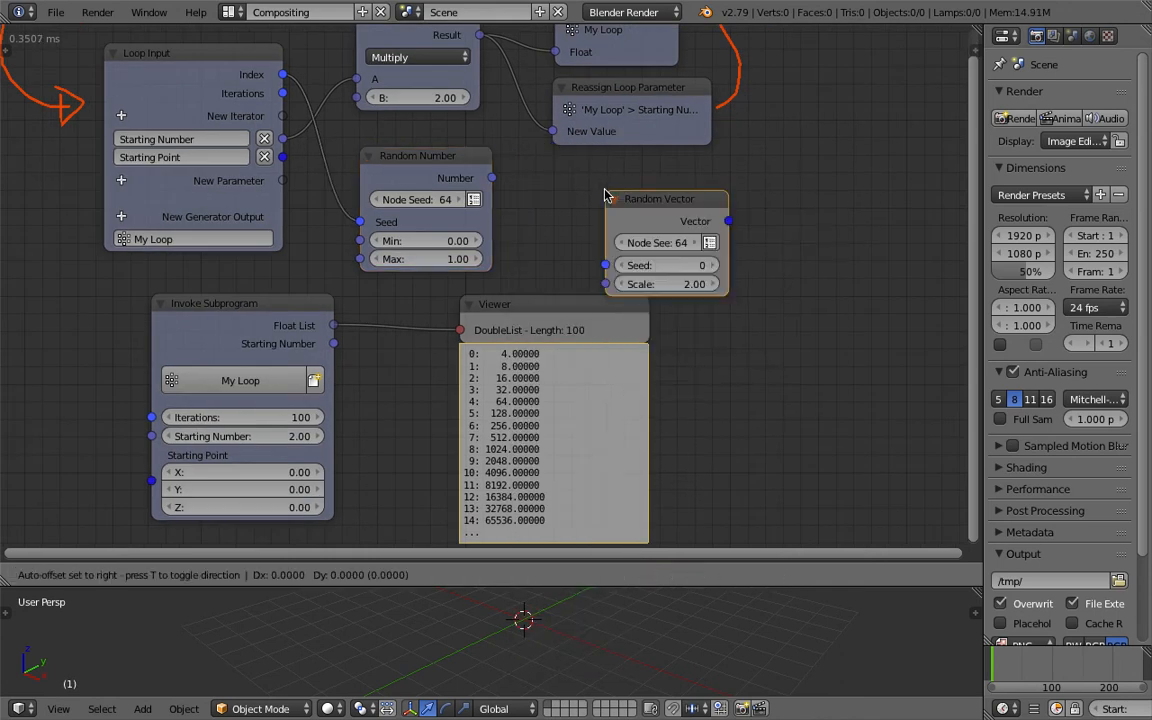
left_click(509, 170)
left_click_drag(430, 156, 385, 145)
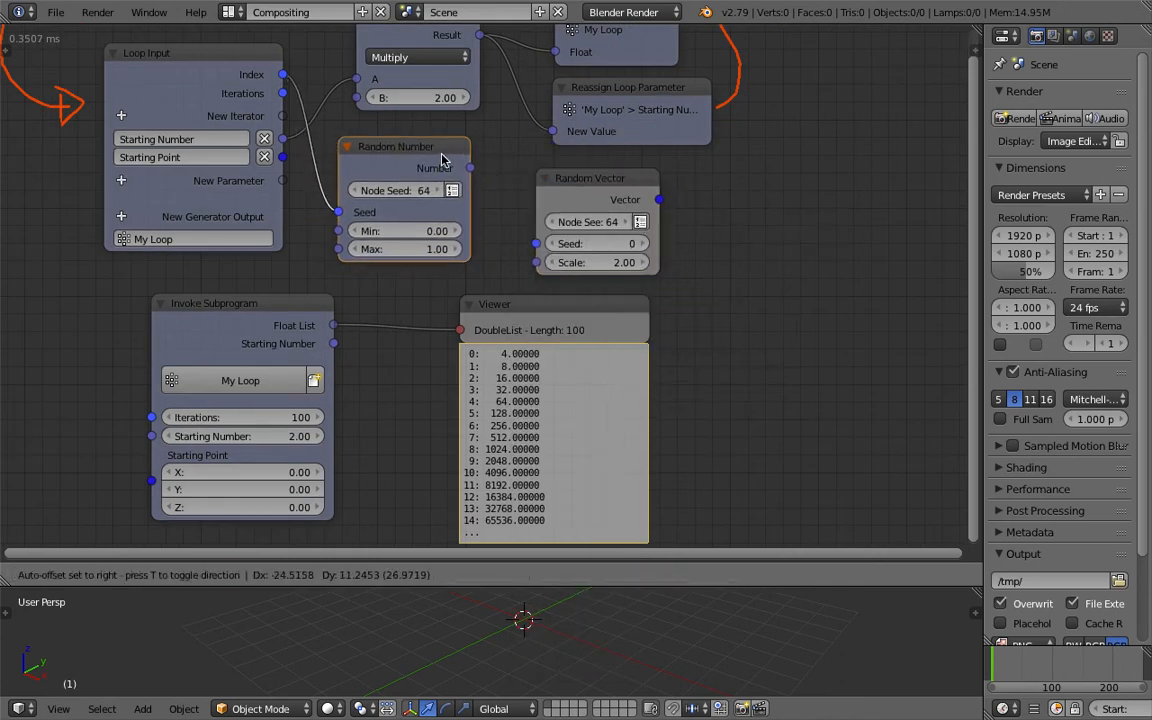
key("x")
mouse_move(575, 178)
left_mouse_down()
mouse_move(556, 188)
mouse_move(420, 160)
left_mouse_up()
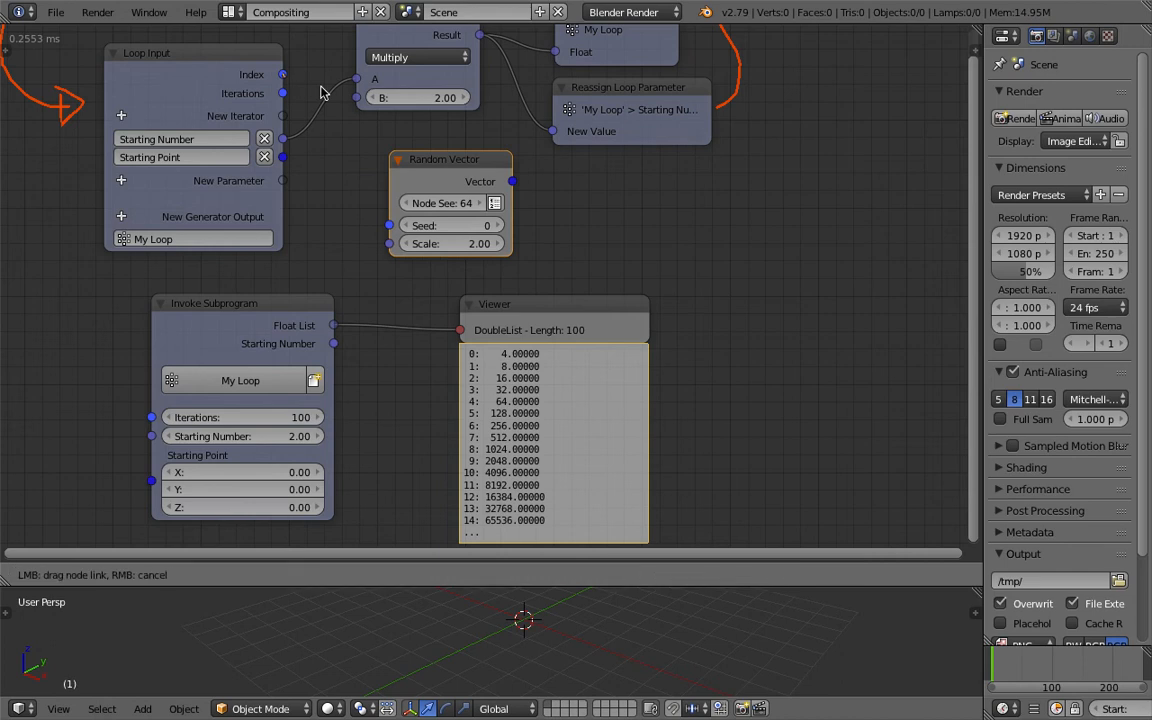
left_click_drag(282, 74, 382, 218)
Settle the Random Vector and Viewer nodes into place in the graph.
left_click_drag(420, 160, 400, 180)
left_click(400, 180)
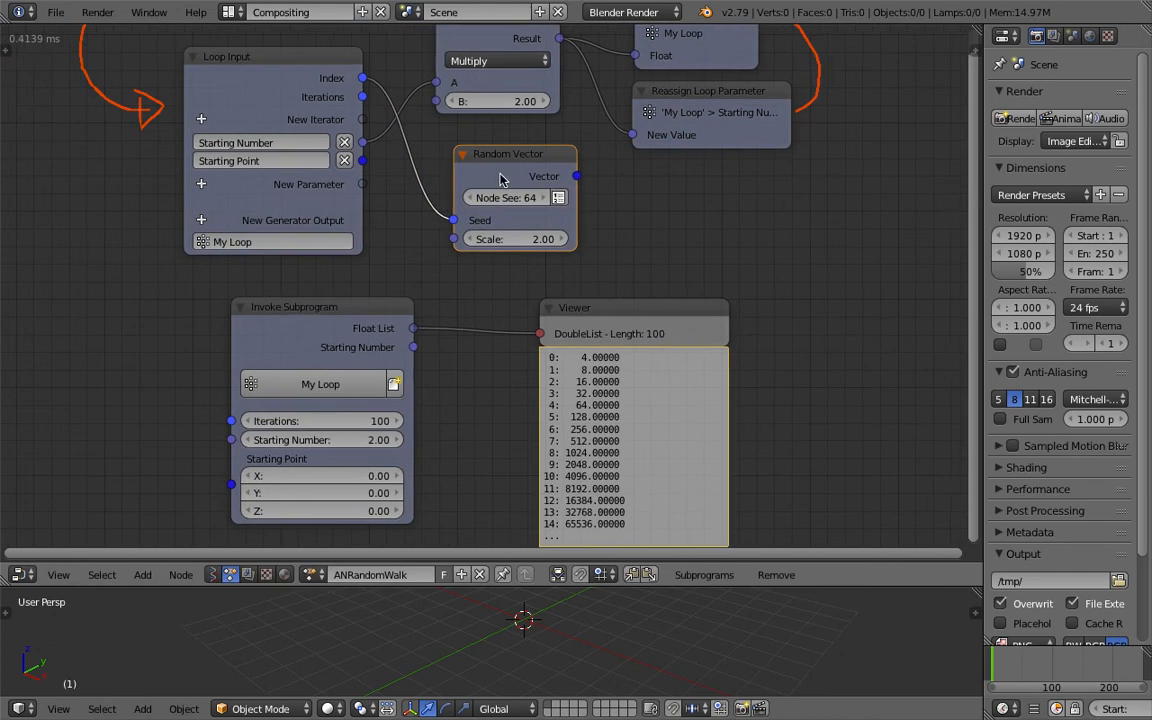
middle_click_drag(400, 180, 500, 196)
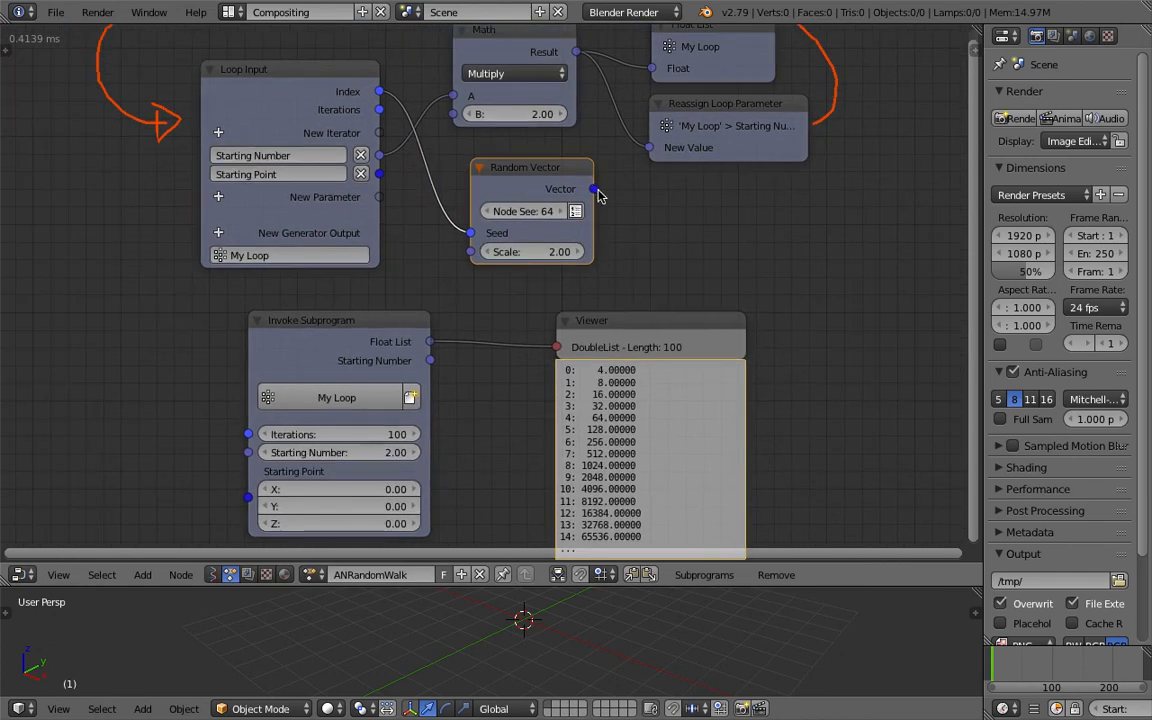
left_click_drag(600, 321, 585, 309)
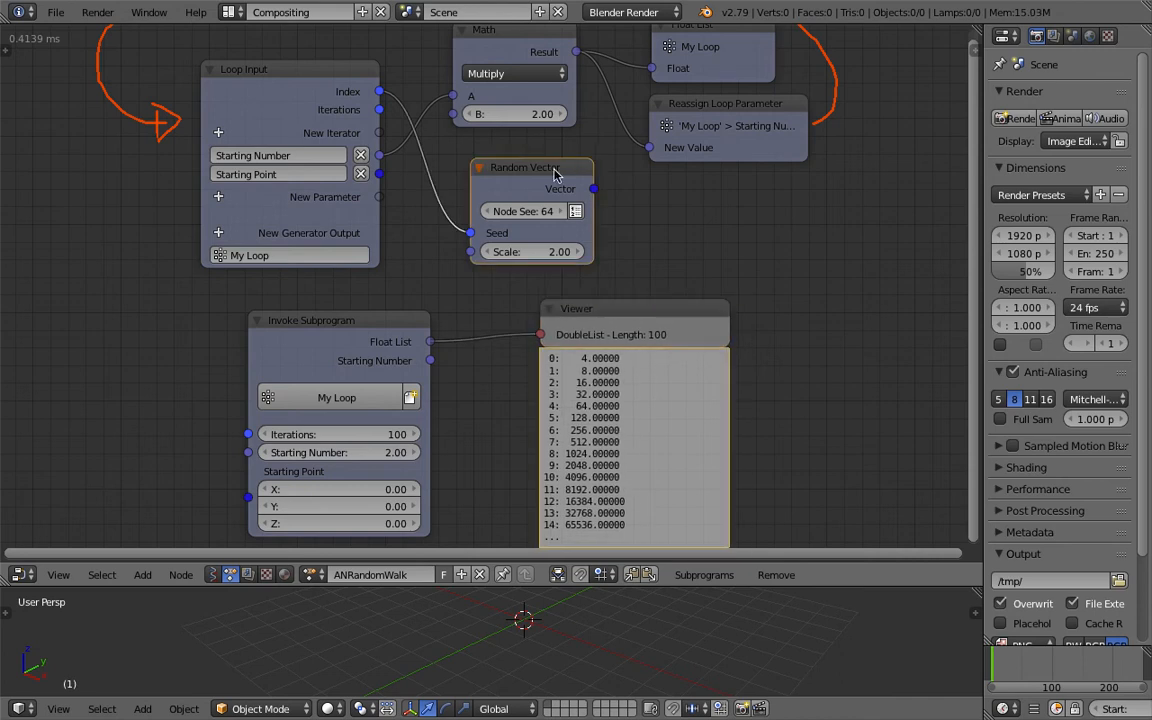
left_click_drag(525, 167, 510, 160)
Add a Vector Math node to the right of the Viewer.
key("ctrl+a")
type("vec")
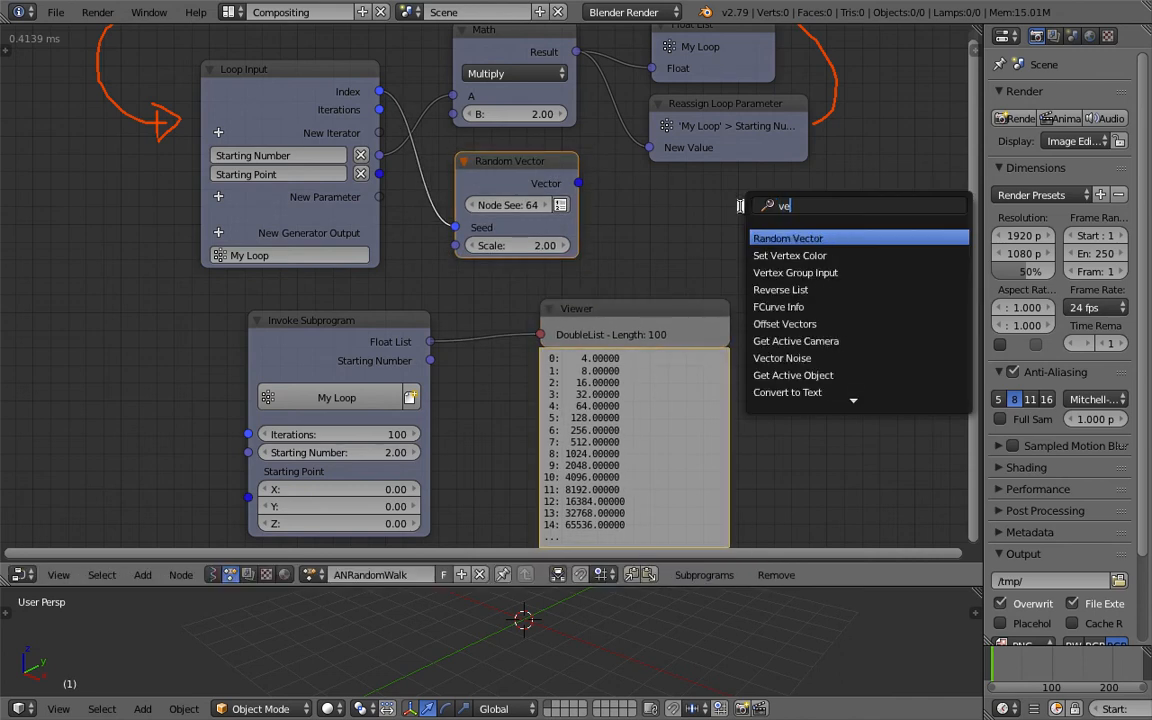
key("BackSpace")
type("tor mah")
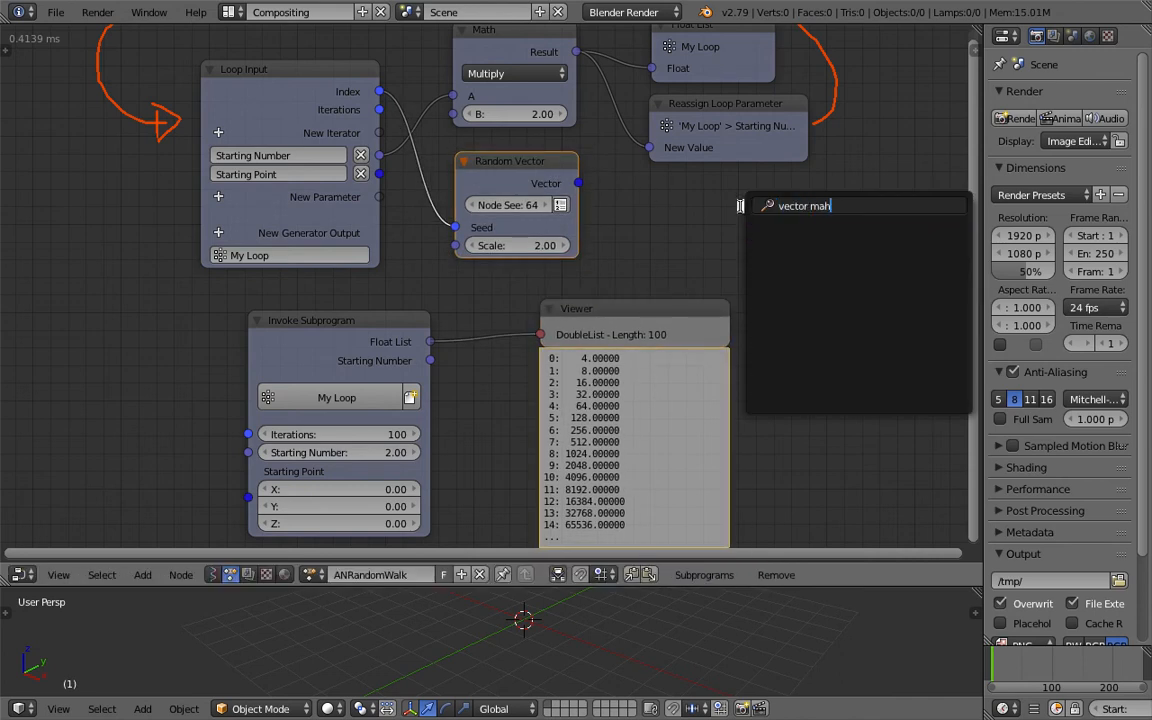
key("BackSpace")
type("th")
key("Return")
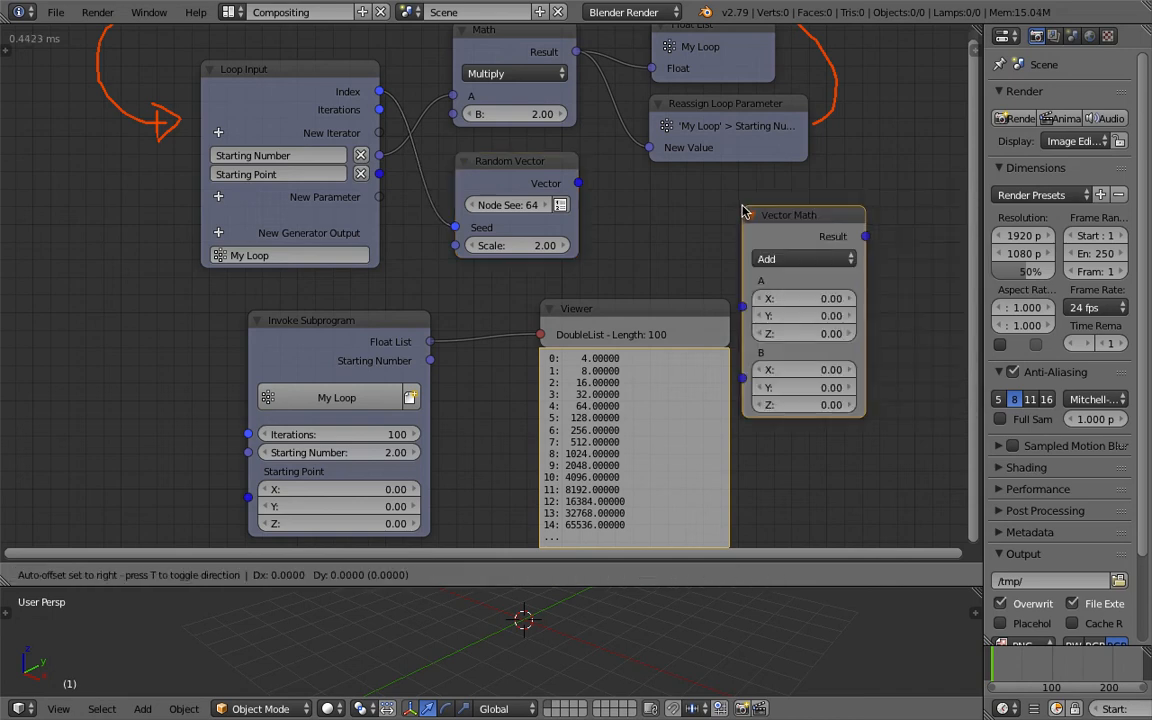
left_click(778, 187)
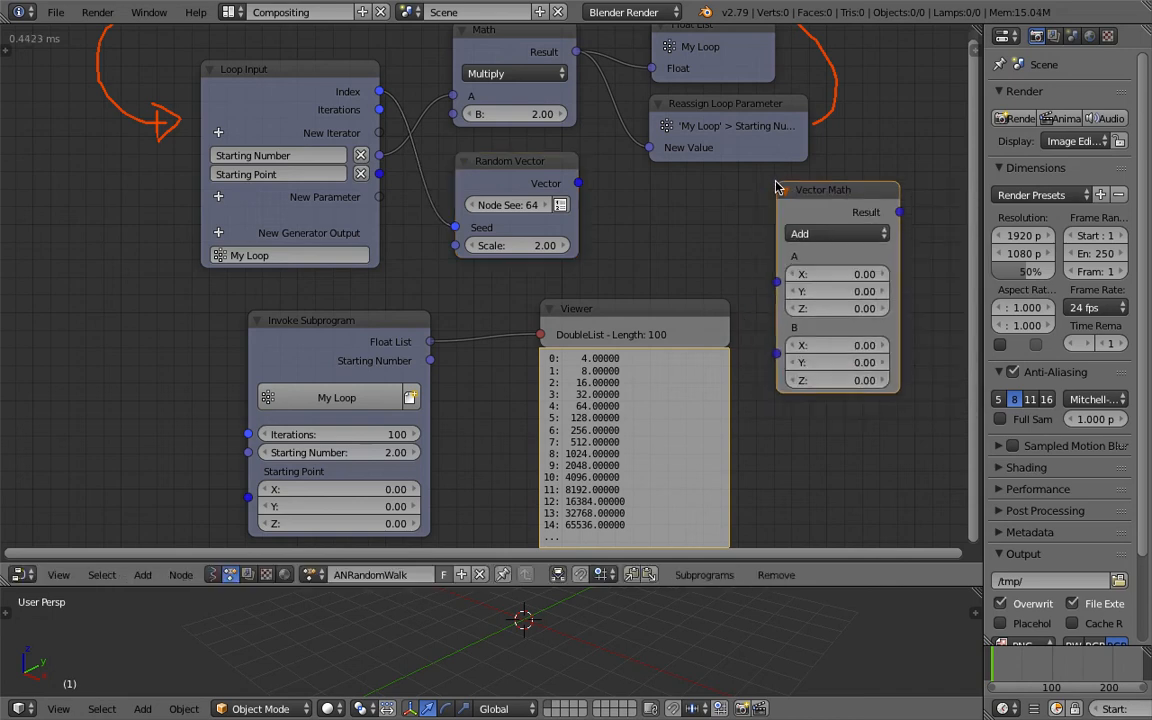
Link Starting Point to A and the random vector to B, then collapse the node to A + B.
left_click_drag(379, 174, 776, 281)
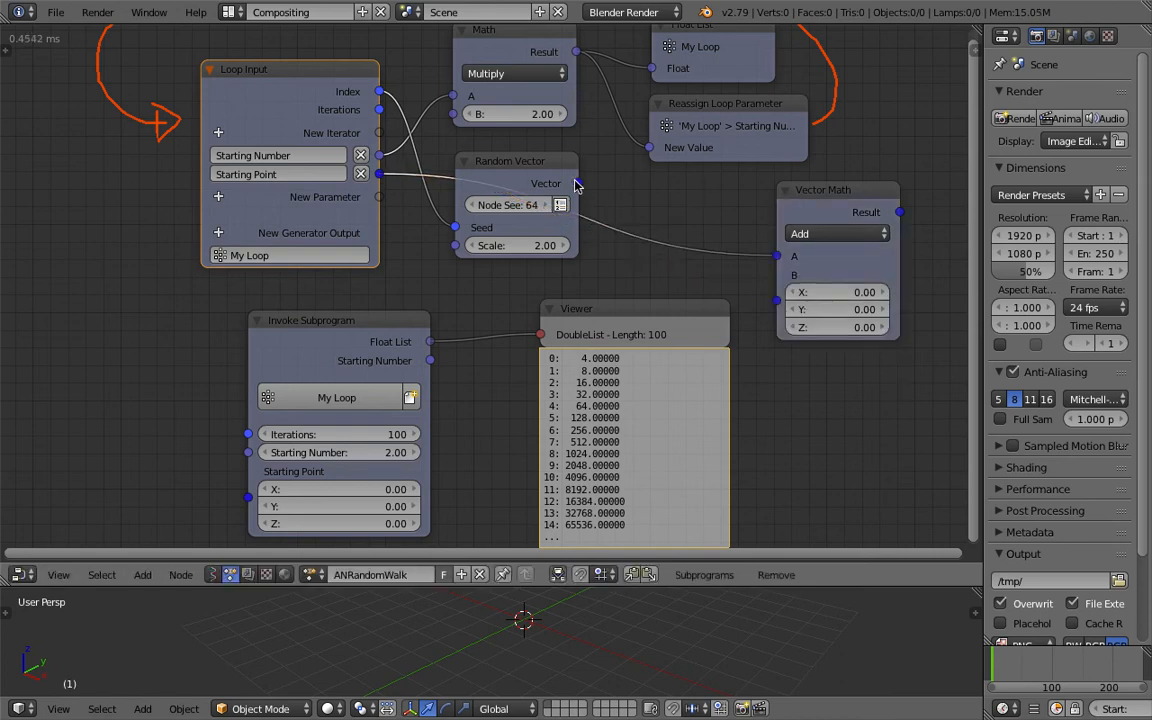
left_click_drag(577, 183, 645, 225)
left_click_drag(776, 303, 778, 292)
key("h")
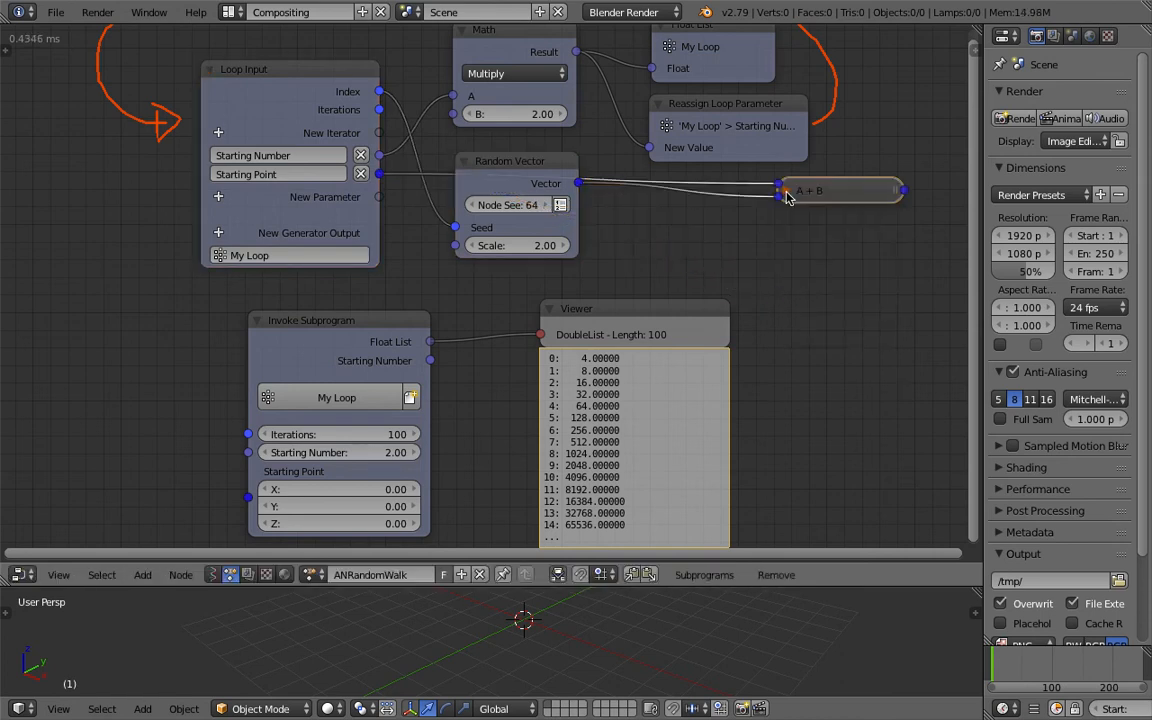
left_click_drag(800, 195, 681, 215)
middle_click_drag(681, 215, 681, 159)
Delete the Viewer node and bring up the Add menu for its replacement.
left_click(610, 252)
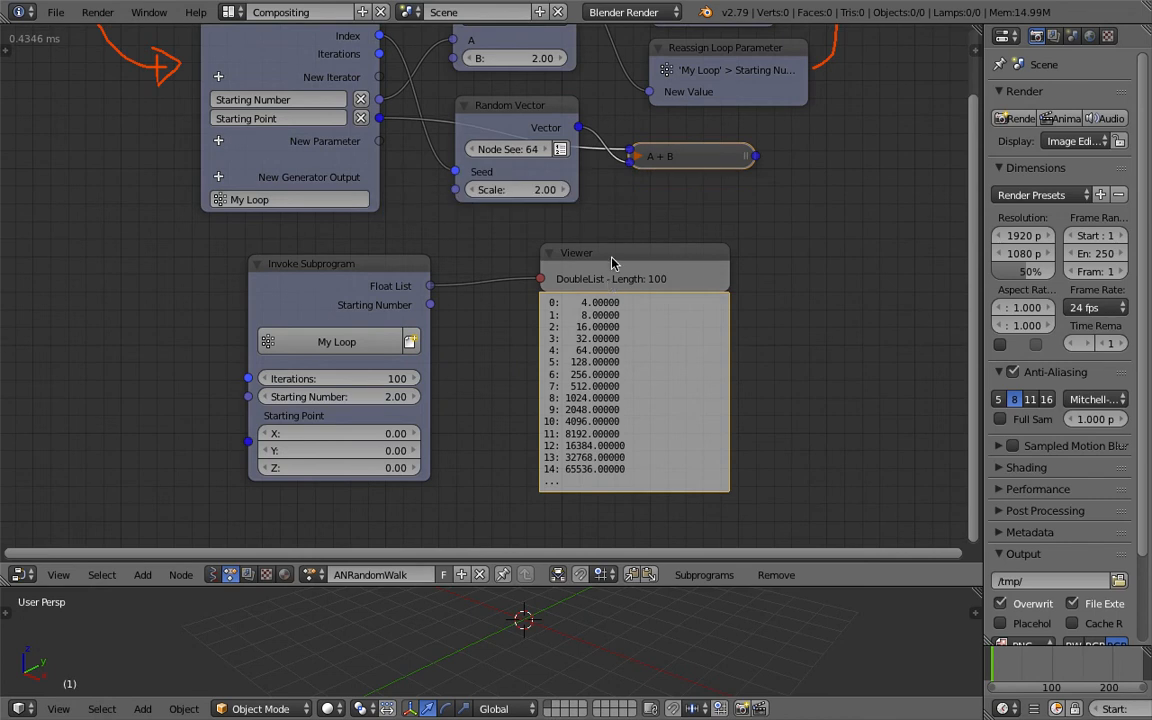
key("x")
key("shift+a")
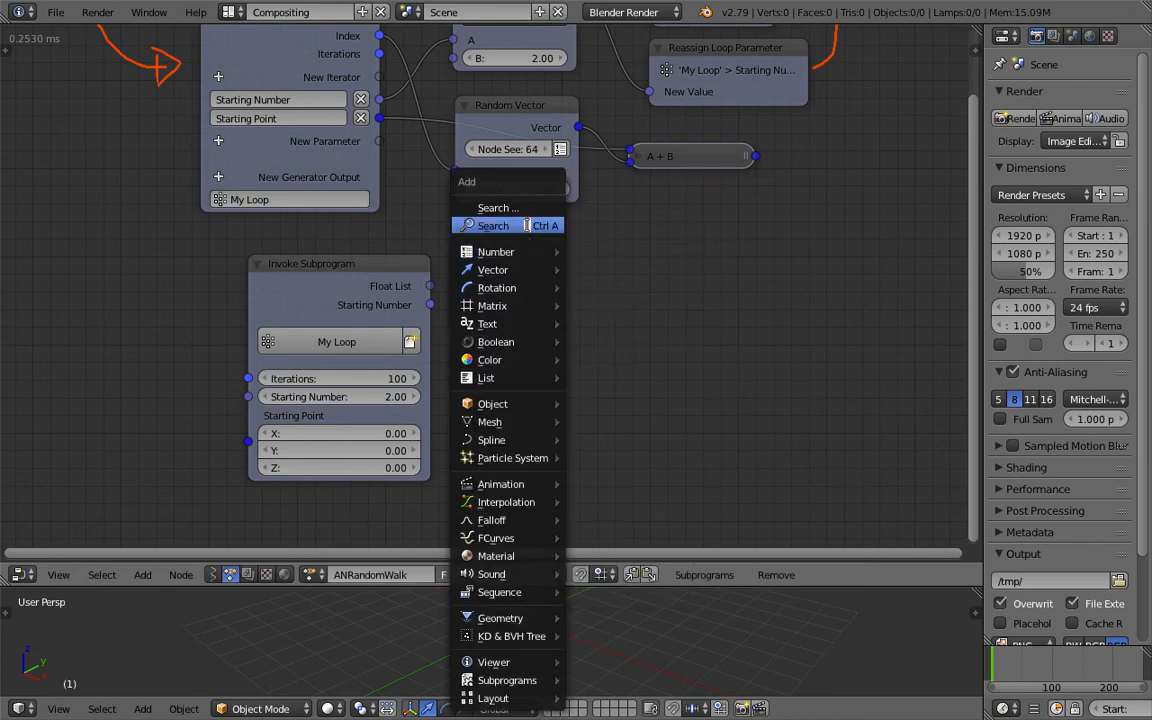
Add a 3D Viewer node from the node search below the loop.
left_click(530, 226)
type("viewer")
key("Down")
key("Down")
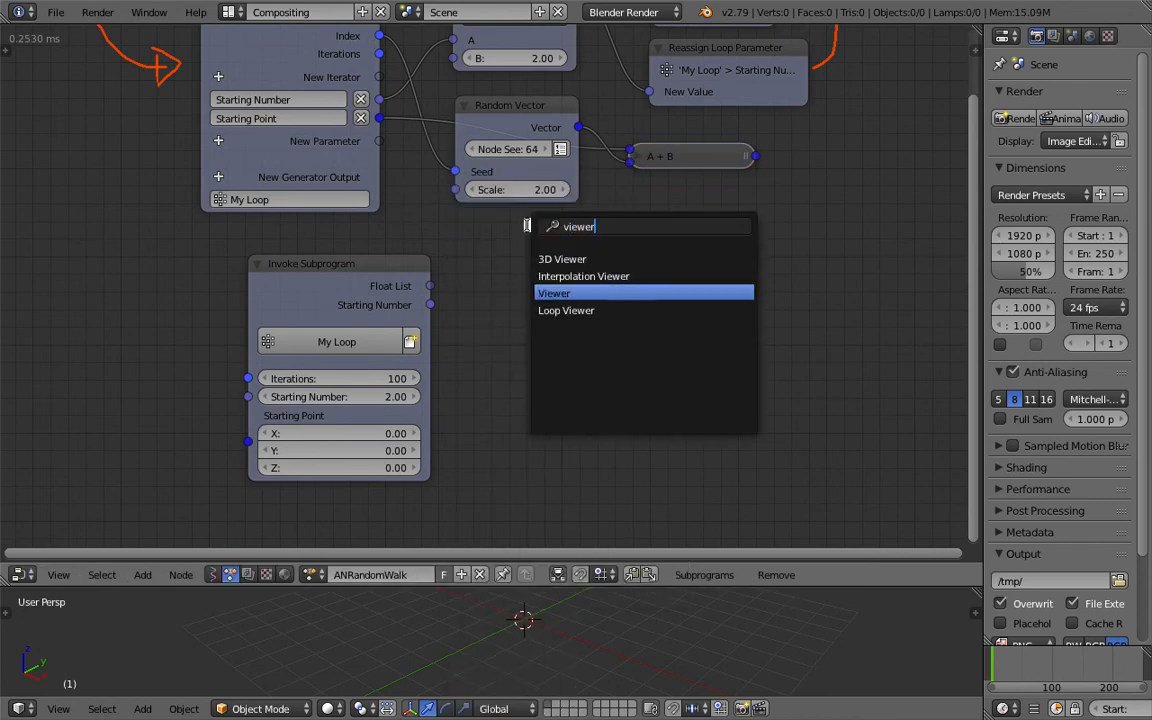
key("Up")
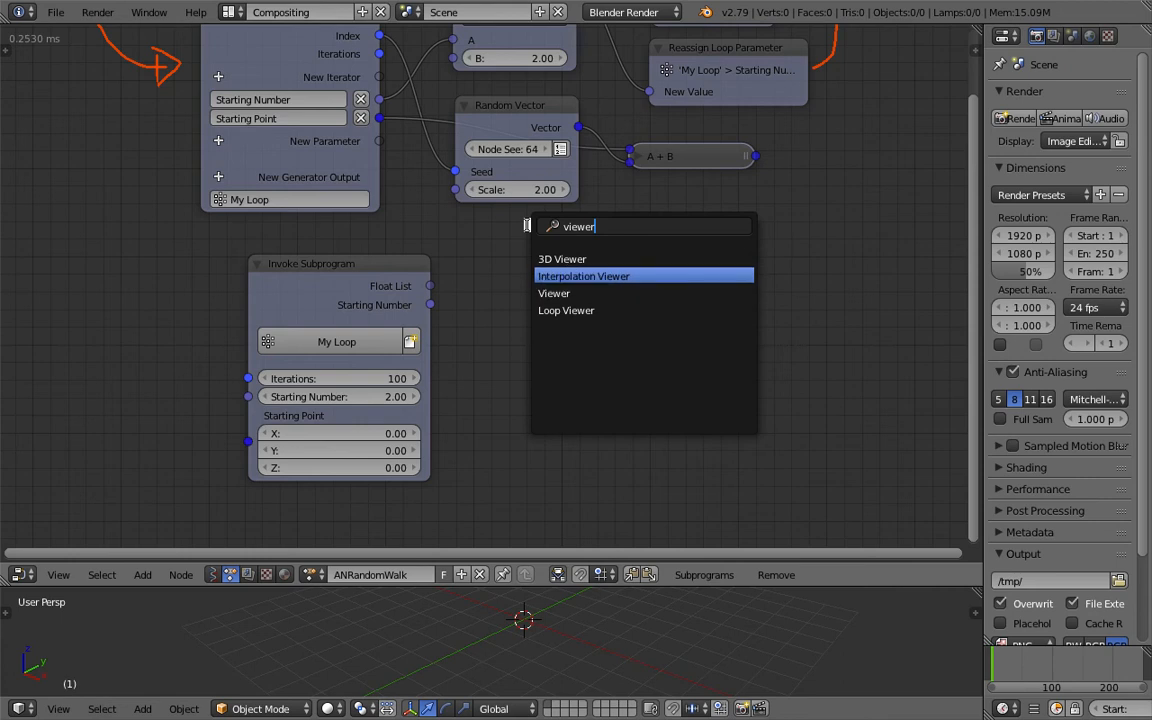
key("Up")
key("Return")
left_click(483, 310)
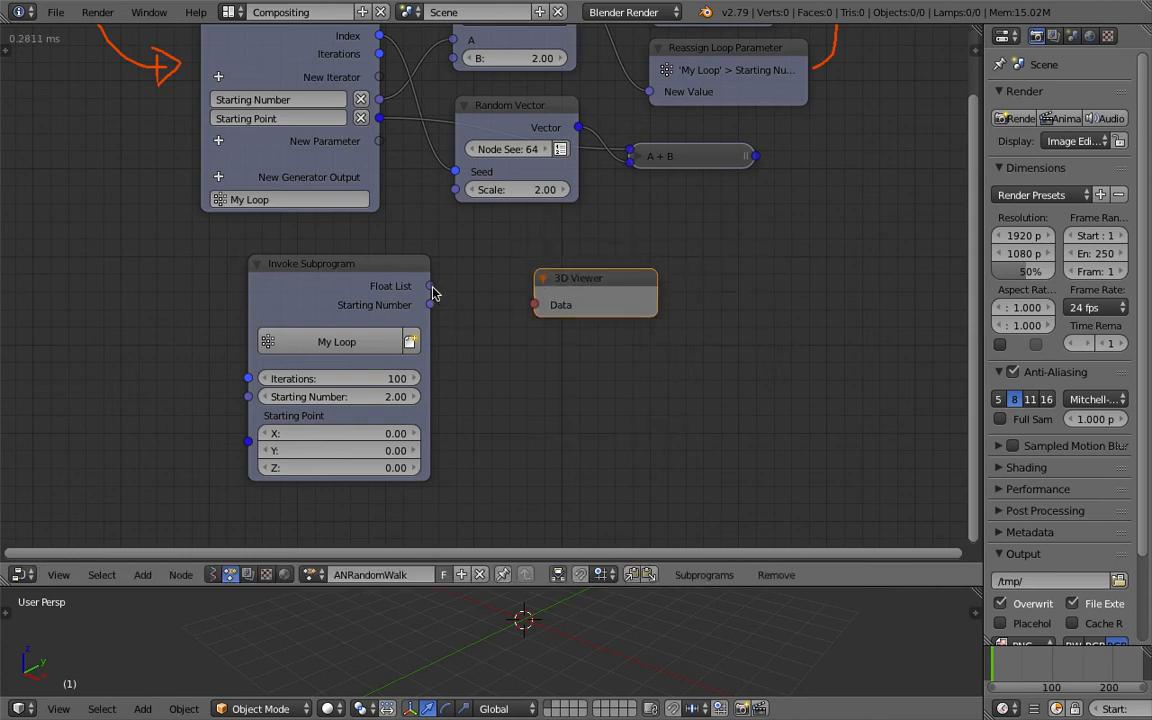
Arrange Invoke Subprogram and 3D Viewer, then start a new list output on the loop.
middle_click_drag(436, 271, 442, 272)
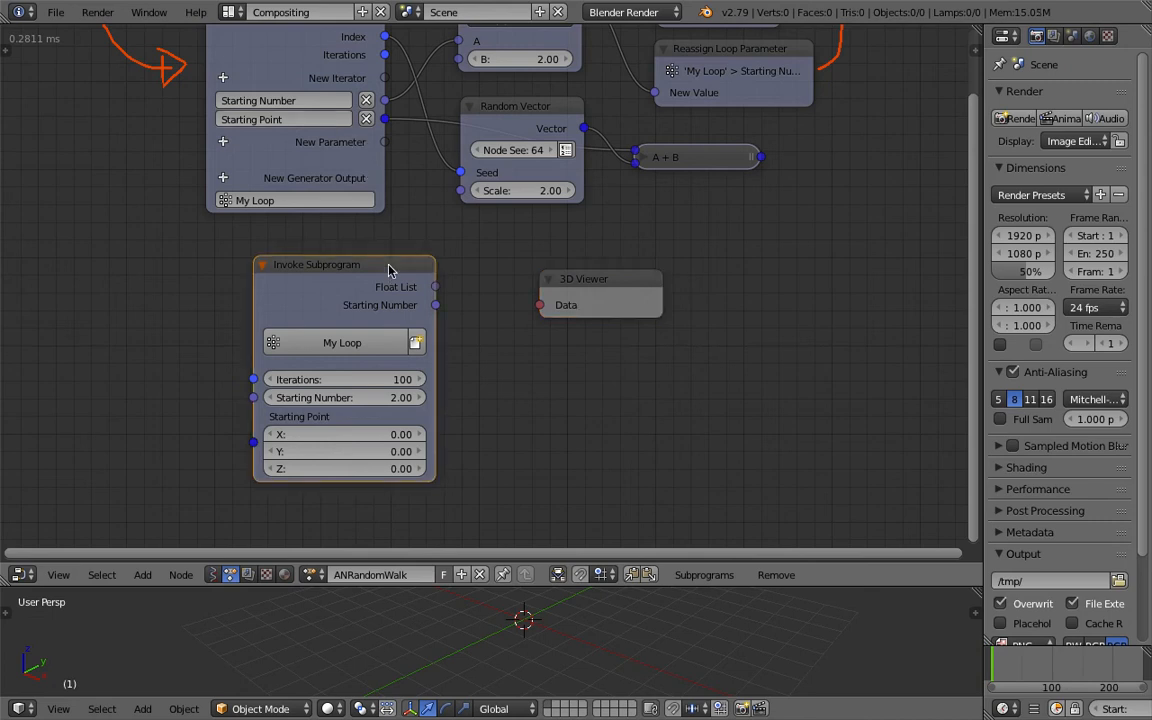
mouse_move(338, 262)
left_mouse_down()
mouse_move(333, 242)
mouse_move(319, 252)
left_mouse_up()
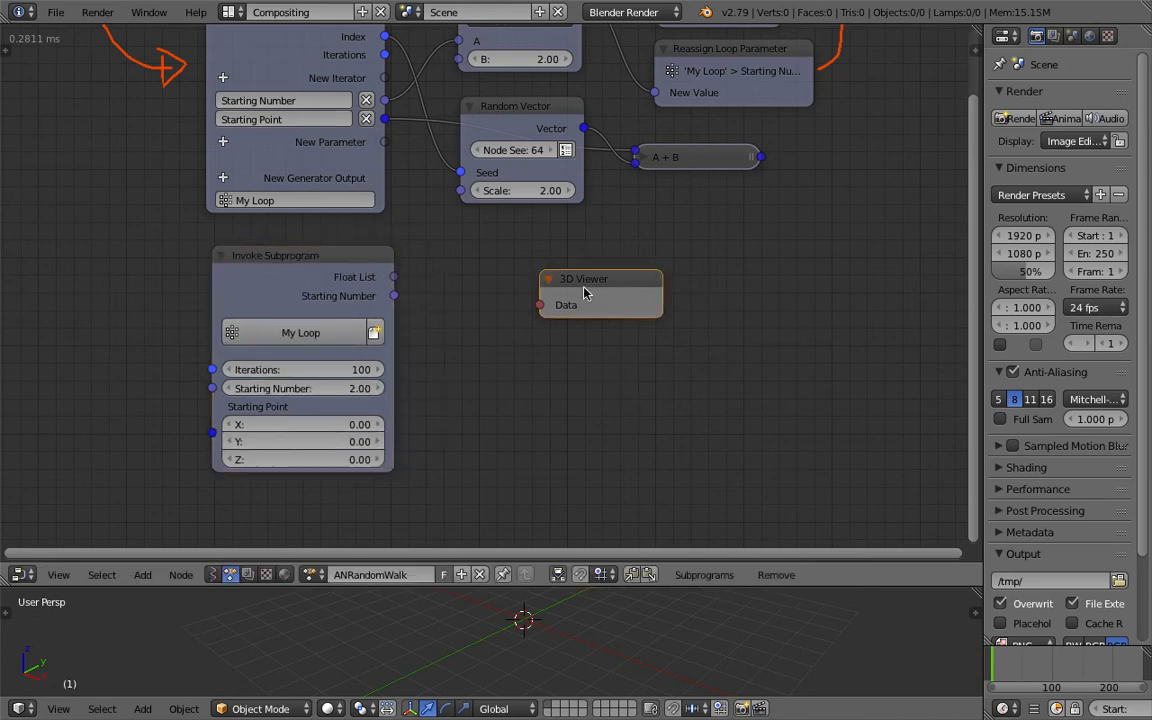
left_click_drag(586, 290, 548, 330)
mouse_move(661, 237)
middle_mouse_down()
mouse_move(668, 305)
mouse_move(630, 332)
middle_mouse_up()
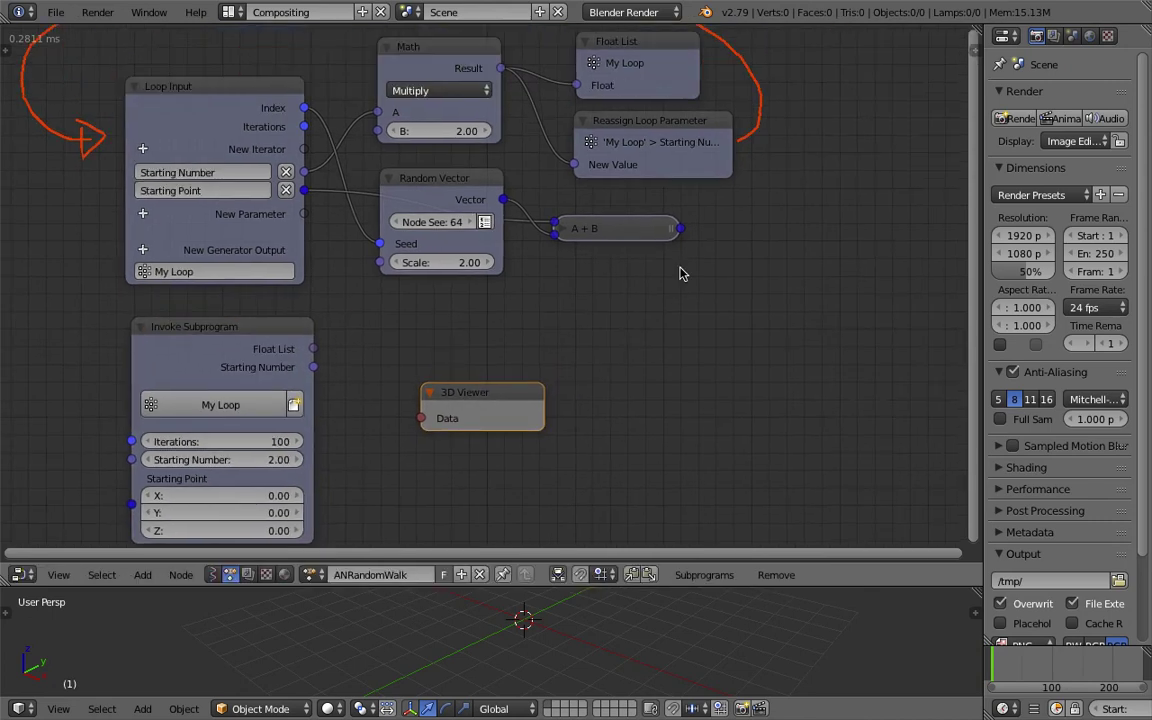
left_click(143, 249)
type("vect")
Give the loop a Vector List generator output fed by the A + B vector sum.
key("Return")
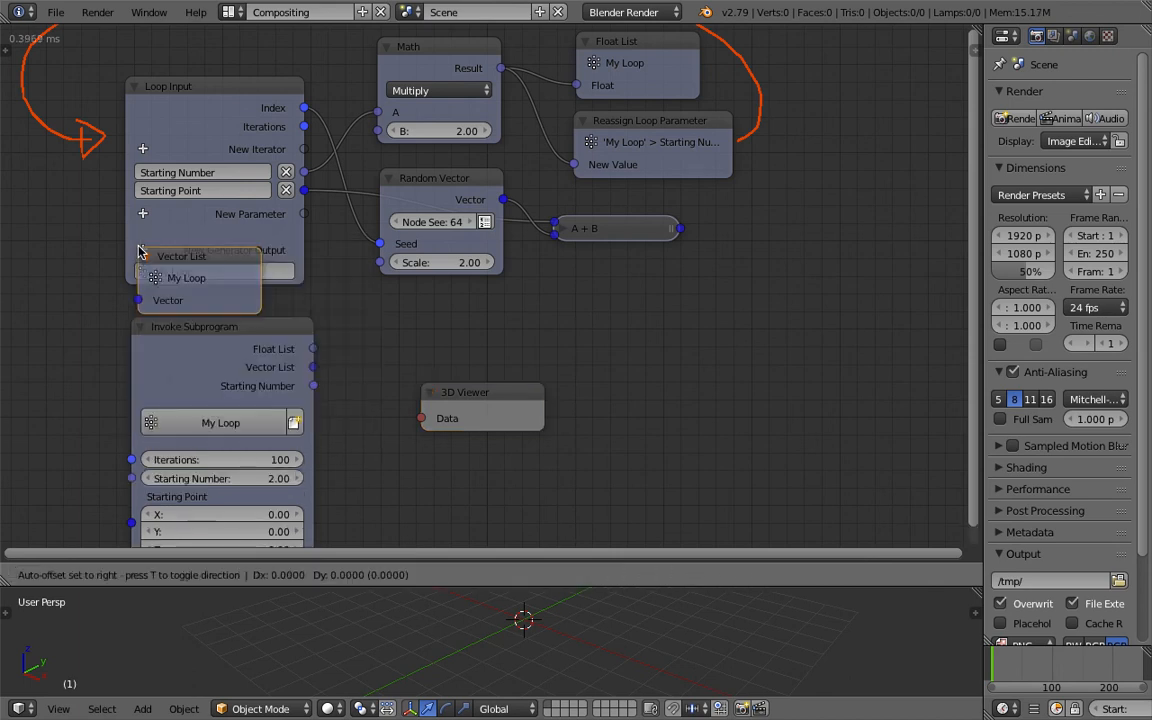
left_click_drag(170, 290, 590, 265)
left_click_drag(440, 180, 424, 240)
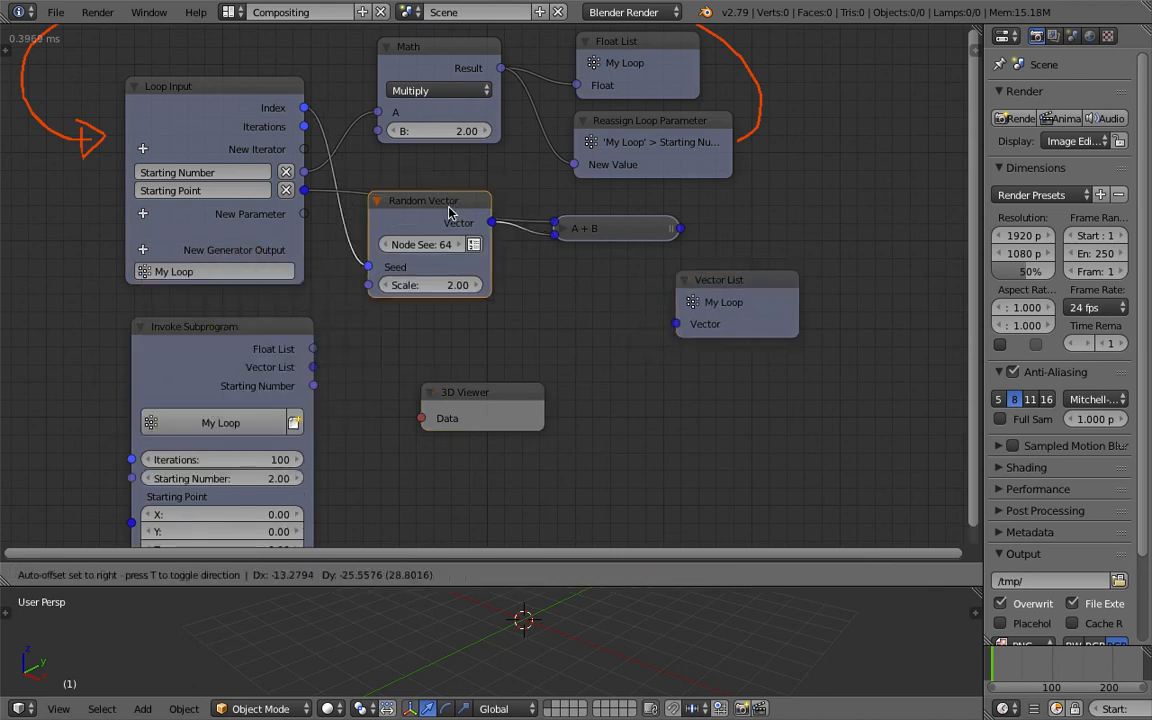
left_click_drag(615, 228, 578, 228)
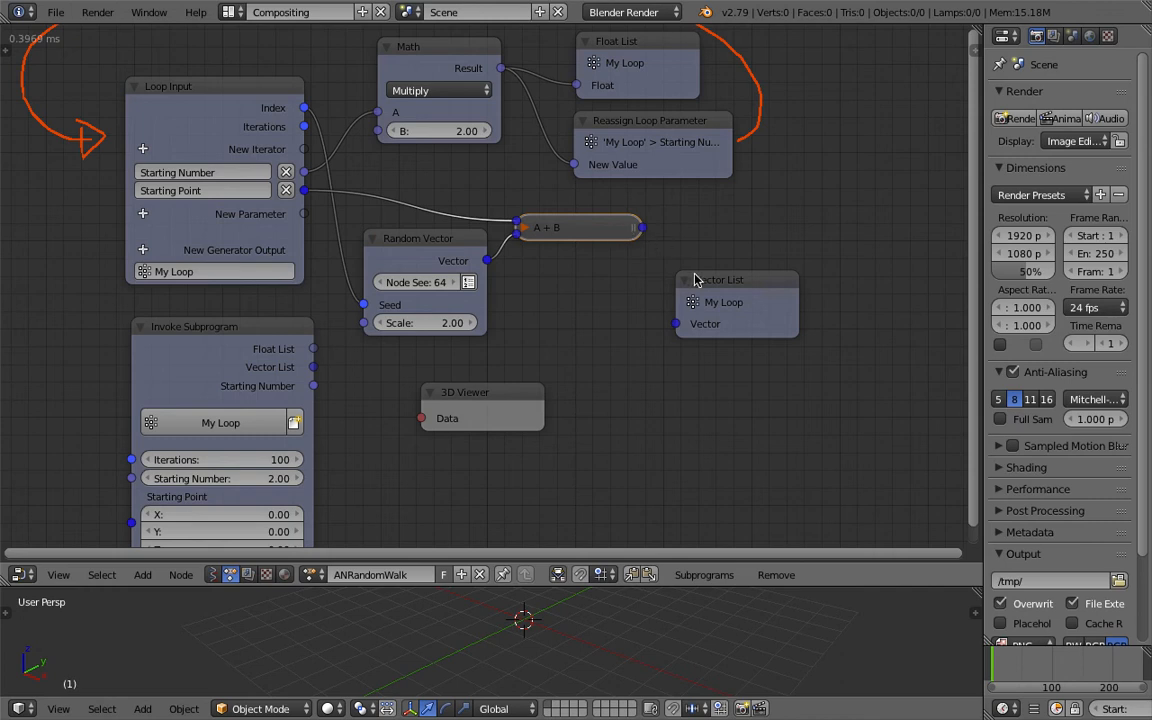
left_click_drag(697, 279, 712, 265)
left_click(528, 228)
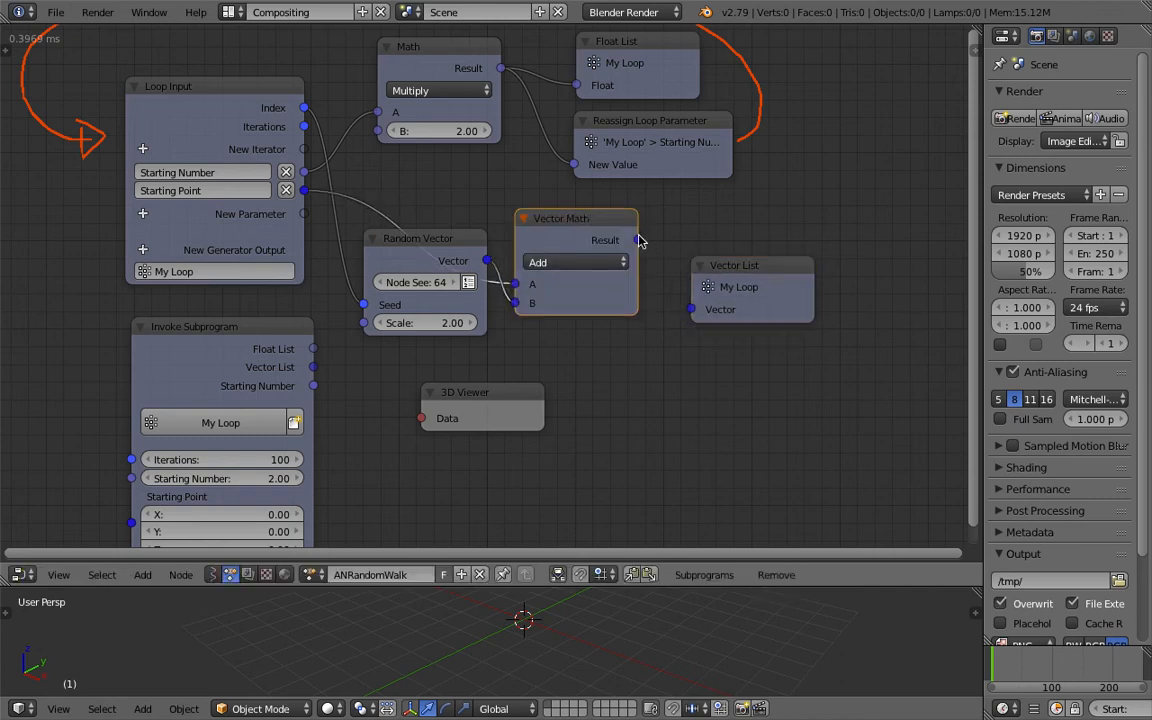
left_click_drag(630, 240, 692, 309)
Show Invoke Subprogram's Vector List in the 3D Viewer, enlarge the 3D view and save.
middle_click_drag(339, 380, 363, 302)
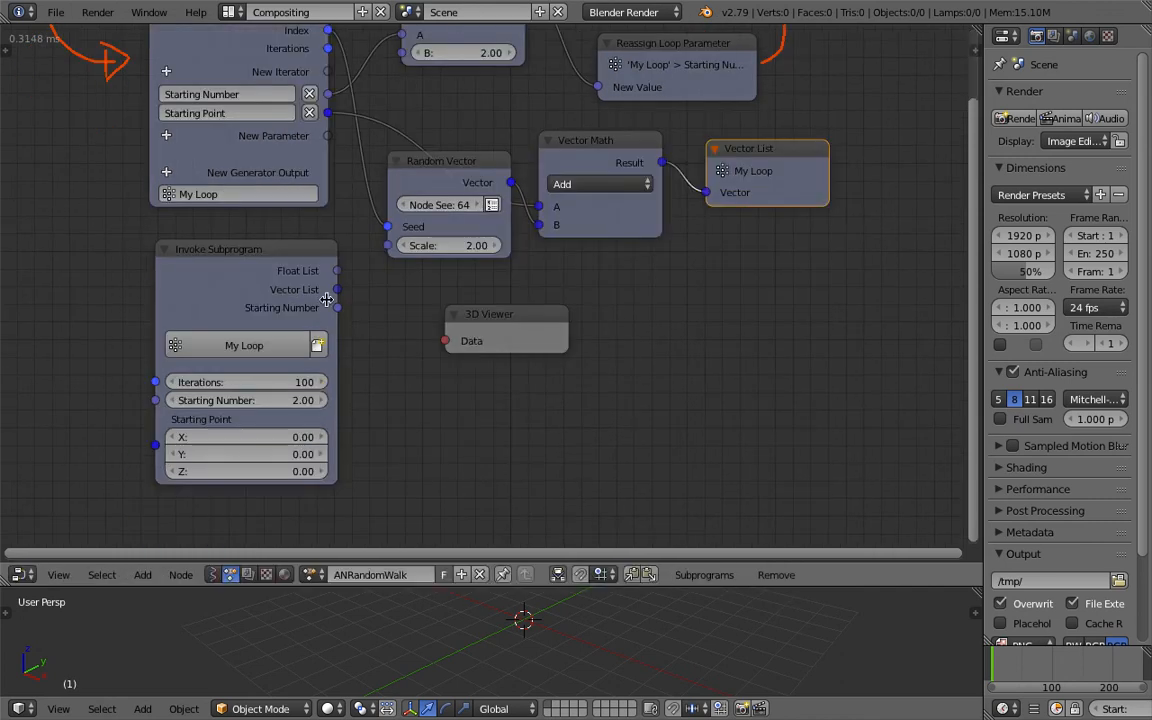
left_click_drag(337, 289, 355, 298)
left_click_drag(443, 341, 449, 341)
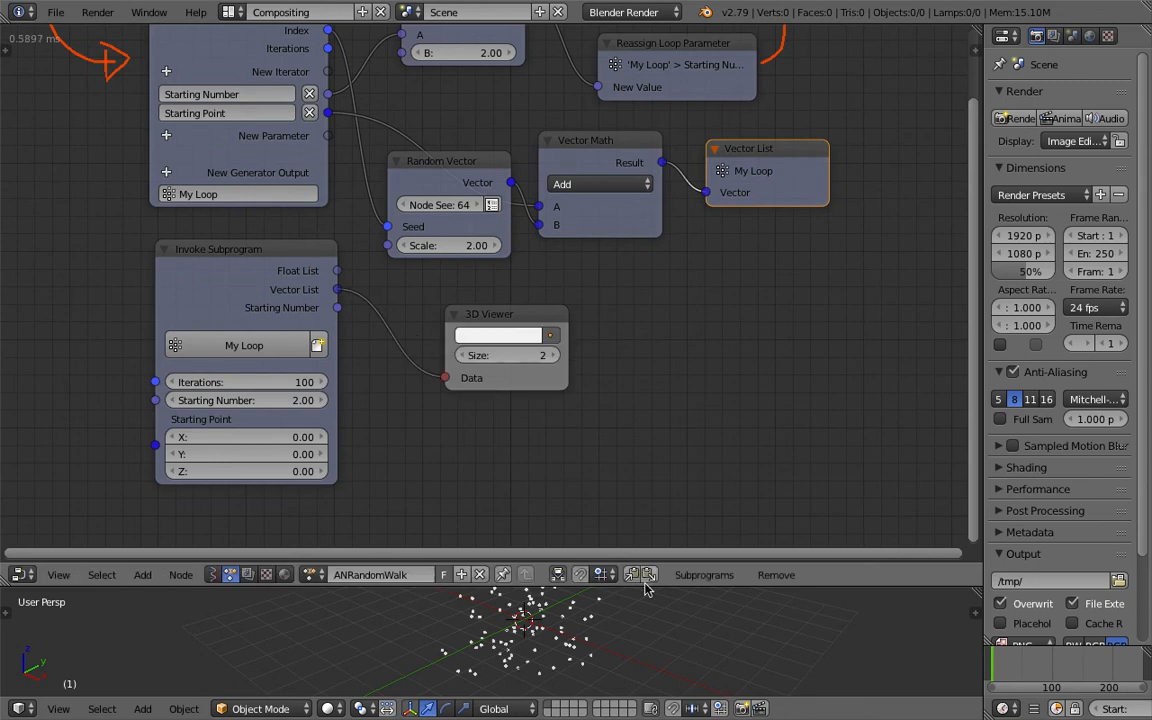
left_click_drag(647, 560, 647, 308)
key("ctrl+s")
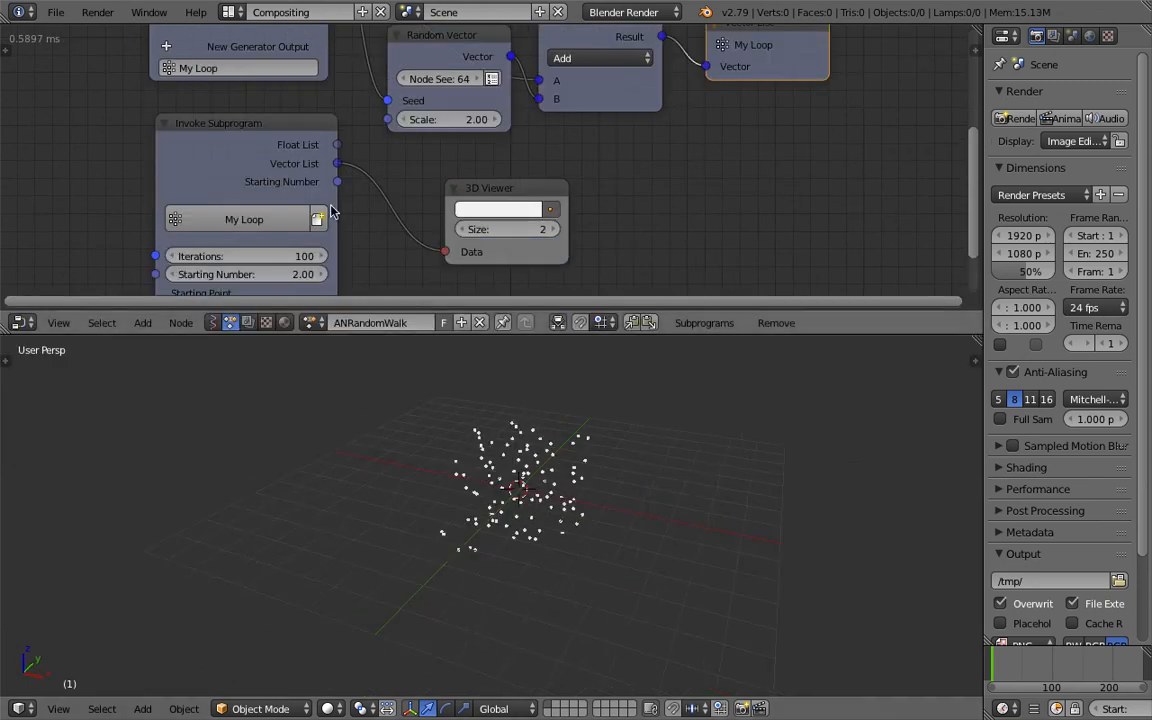
middle_click_drag(335, 215, 330, 201)
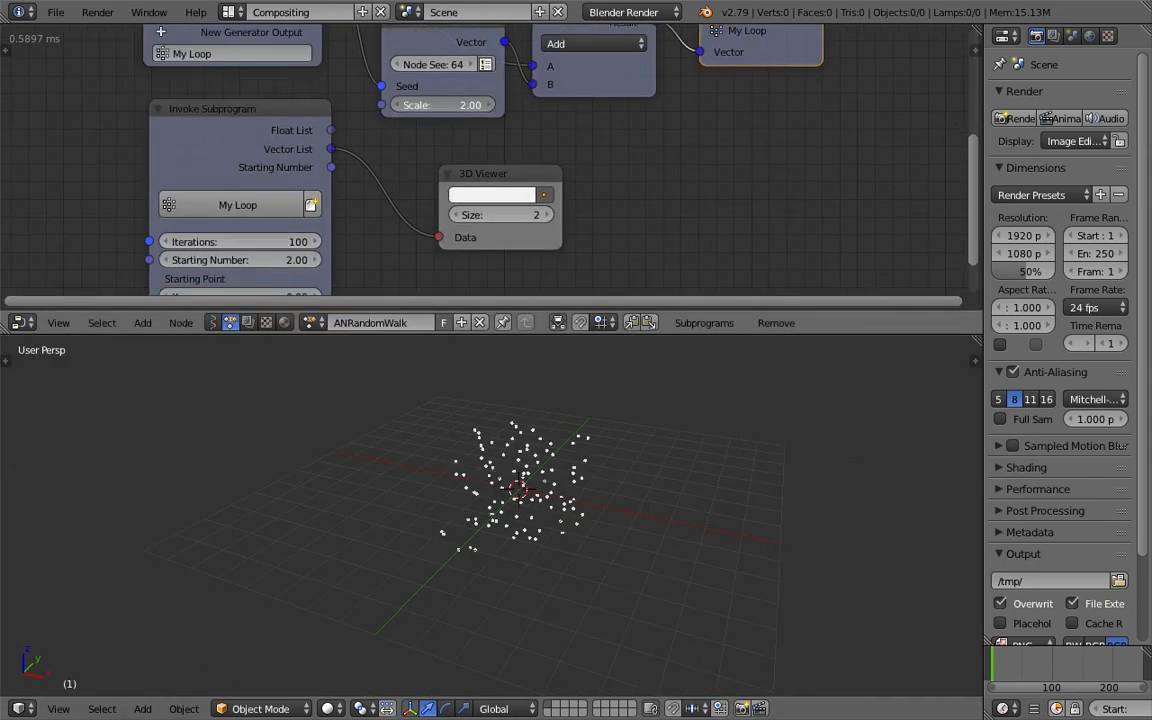
Lower the random vector scale to 1.88 and raise the loop iterations to 122.
left_click_drag(455, 105, 419, 110)
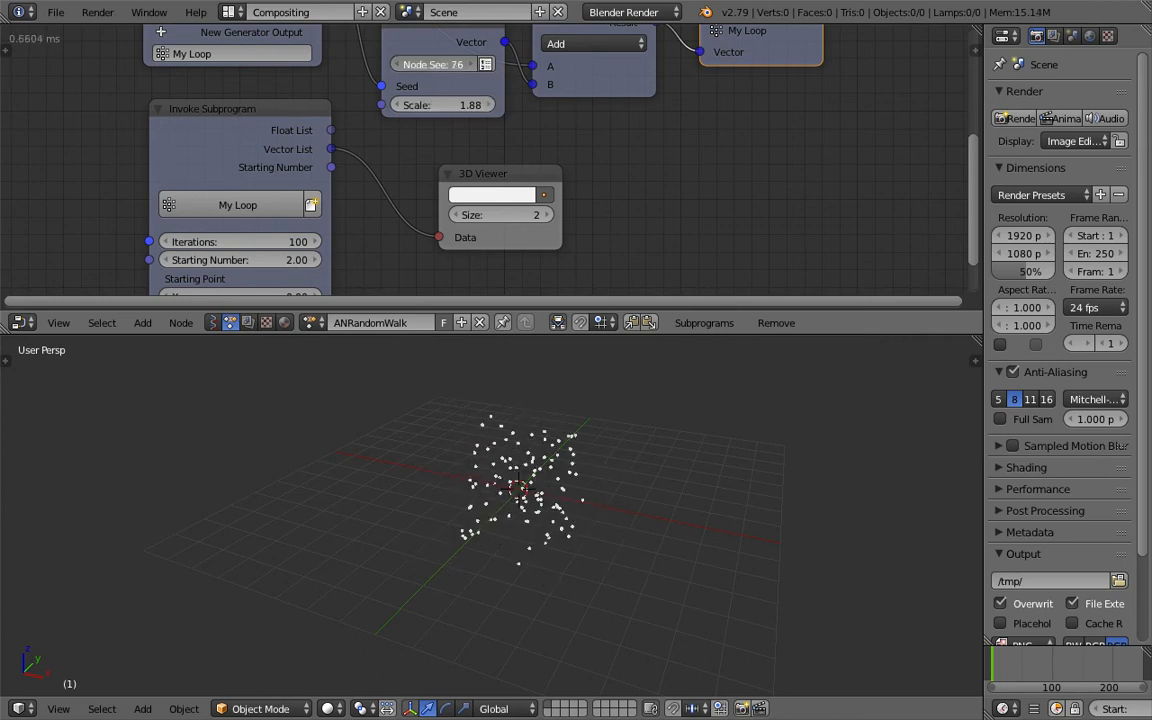
middle_click_drag(300, 240, 307, 186)
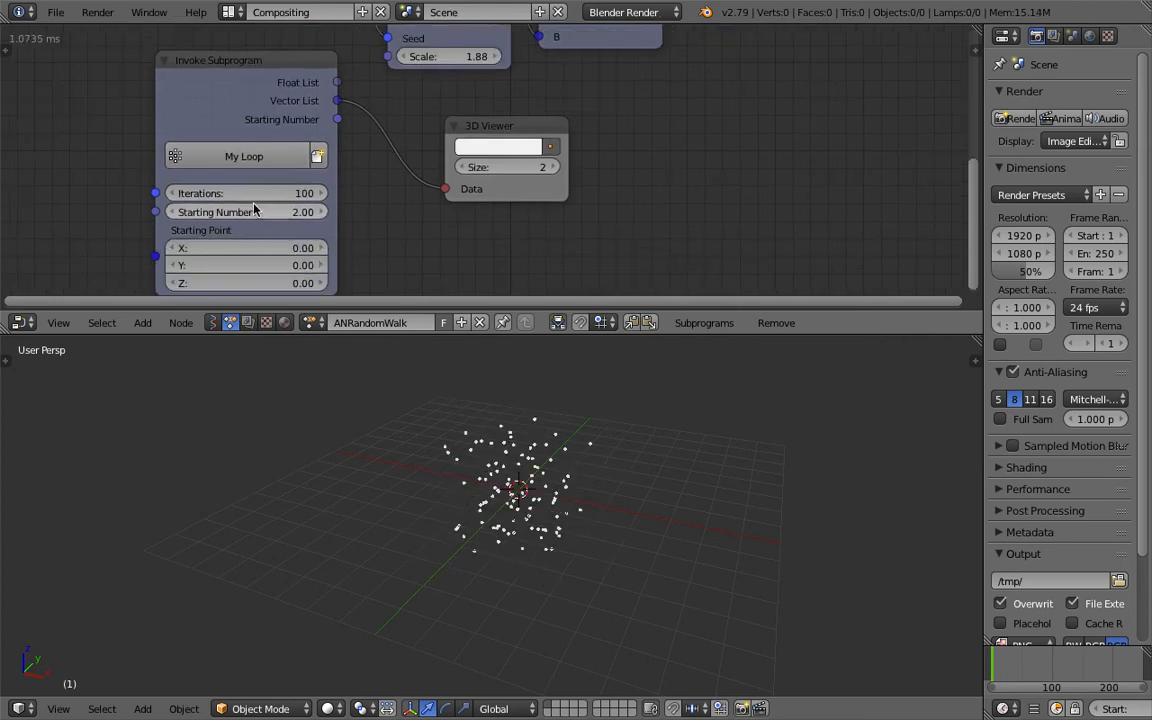
mouse_move(290, 193)
left_mouse_down()
mouse_move(230, 193)
mouse_move(307, 193)
left_mouse_up()
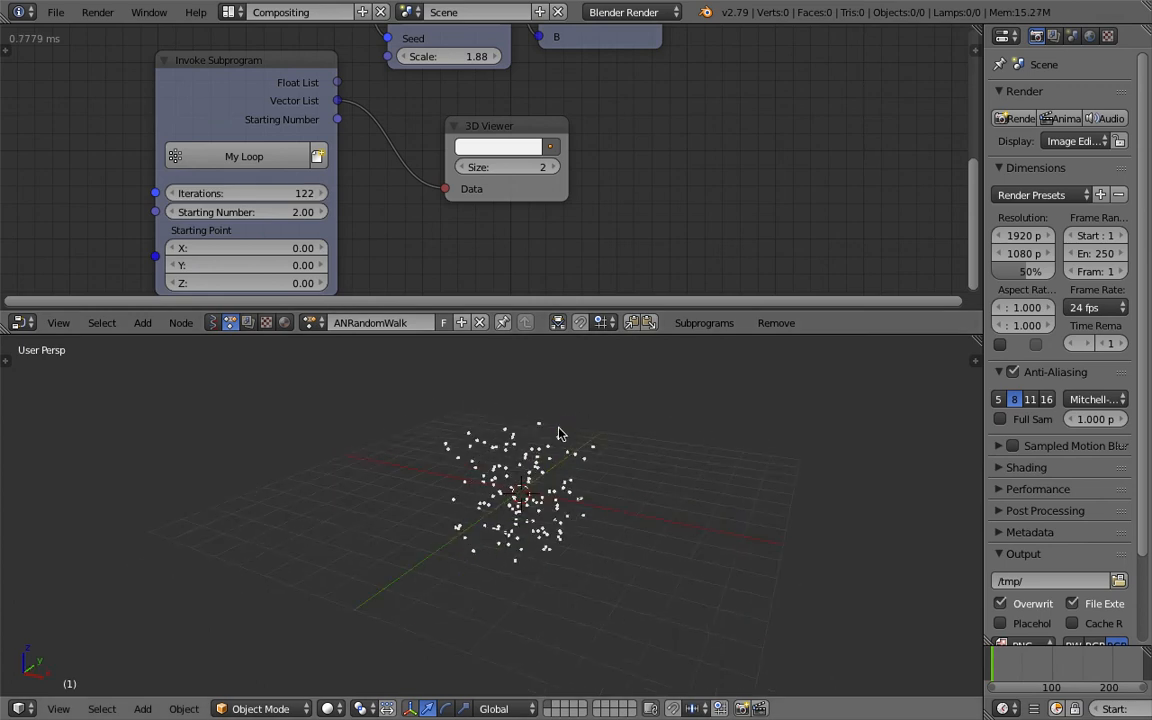
middle_click_drag(666, 123, 578, 240)
middle_click_drag(563, 158, 620, 156)
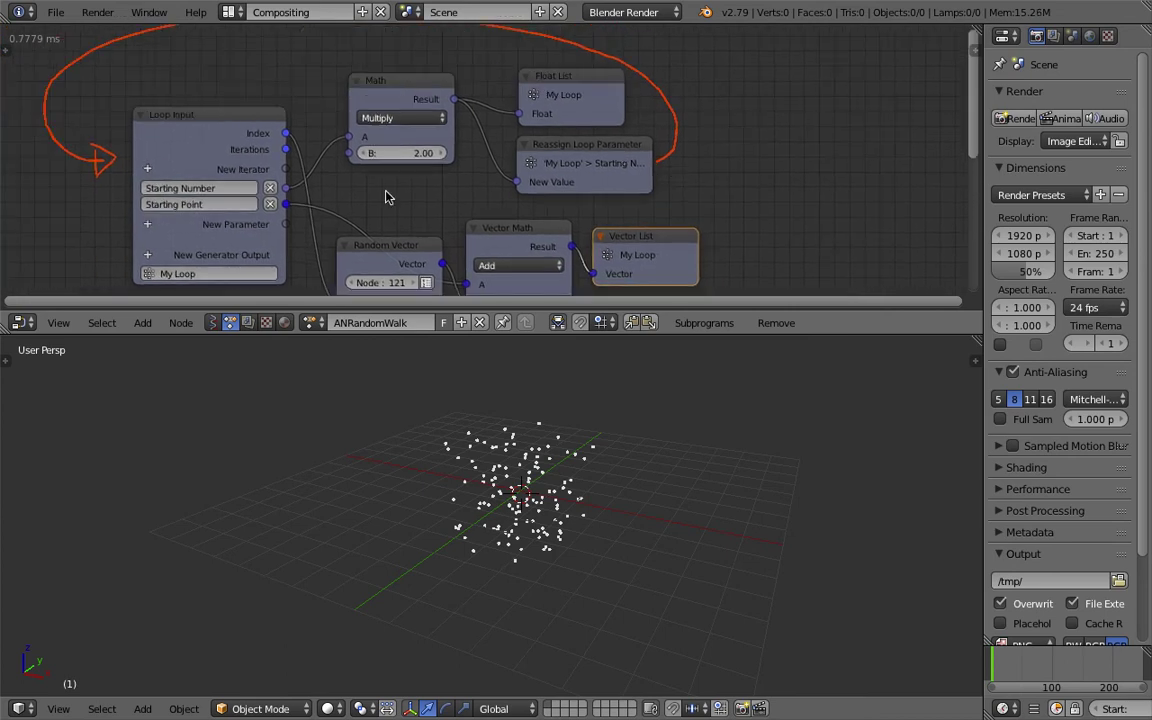
From Loop Input's sidebar settings, create a Reassign node for Starting Point.
left_click(224, 122)
middle_click_drag(436, 125, 413, 107)
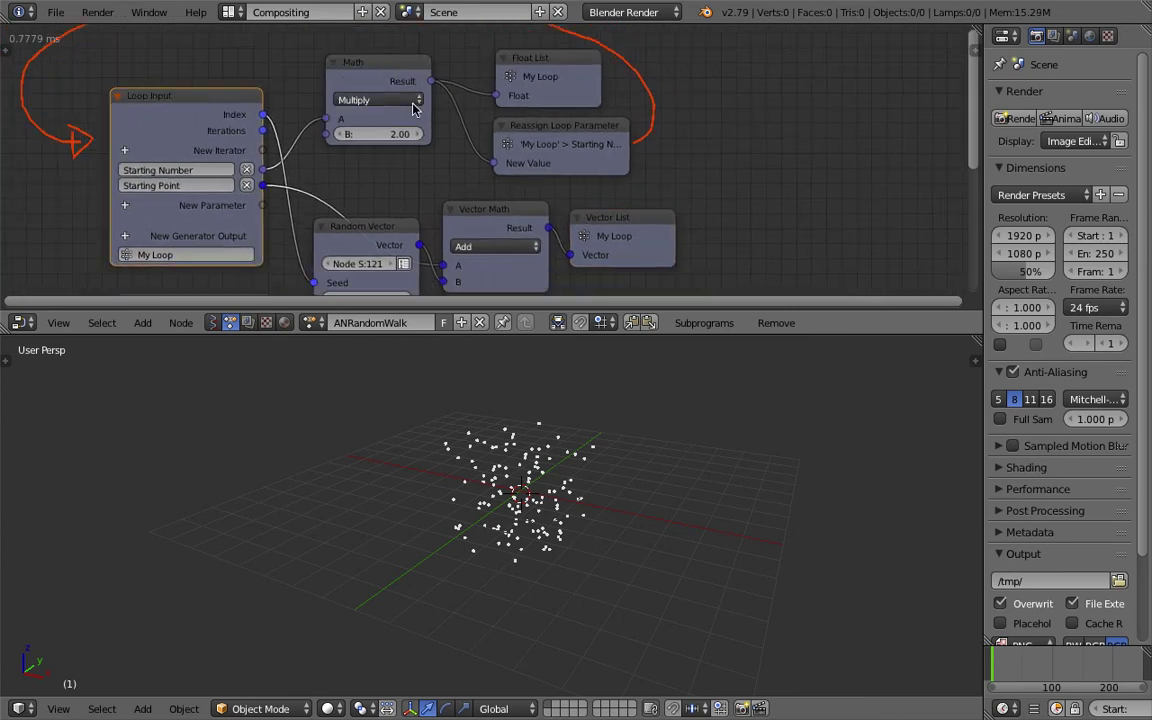
left_click(976, 42)
scroll(860, 150, "up", 2)
scroll(865, 190, "down", 3)
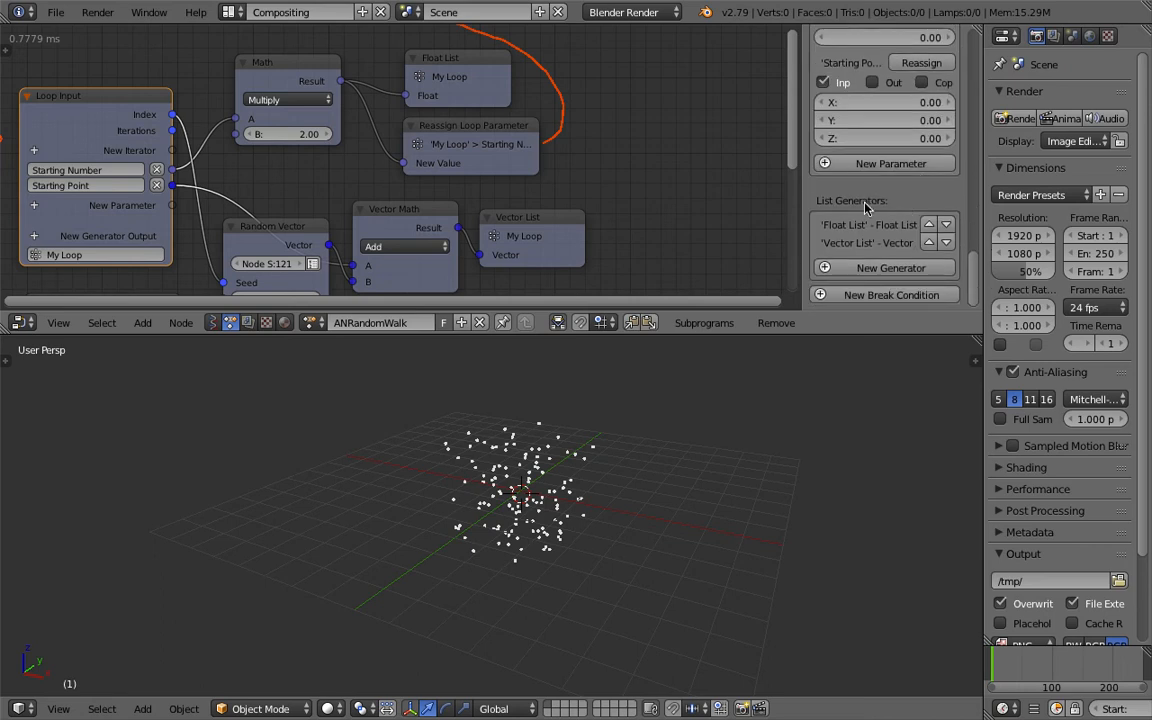
scroll(925, 193, "up", 3)
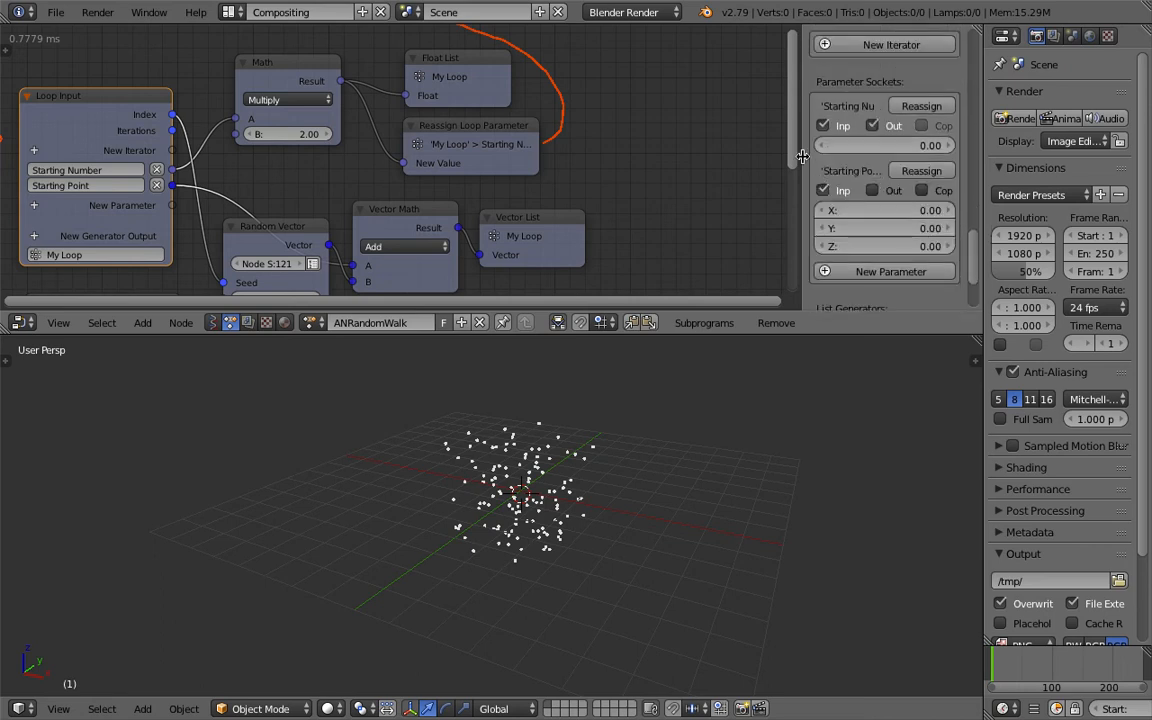
left_click_drag(803, 157, 765, 160)
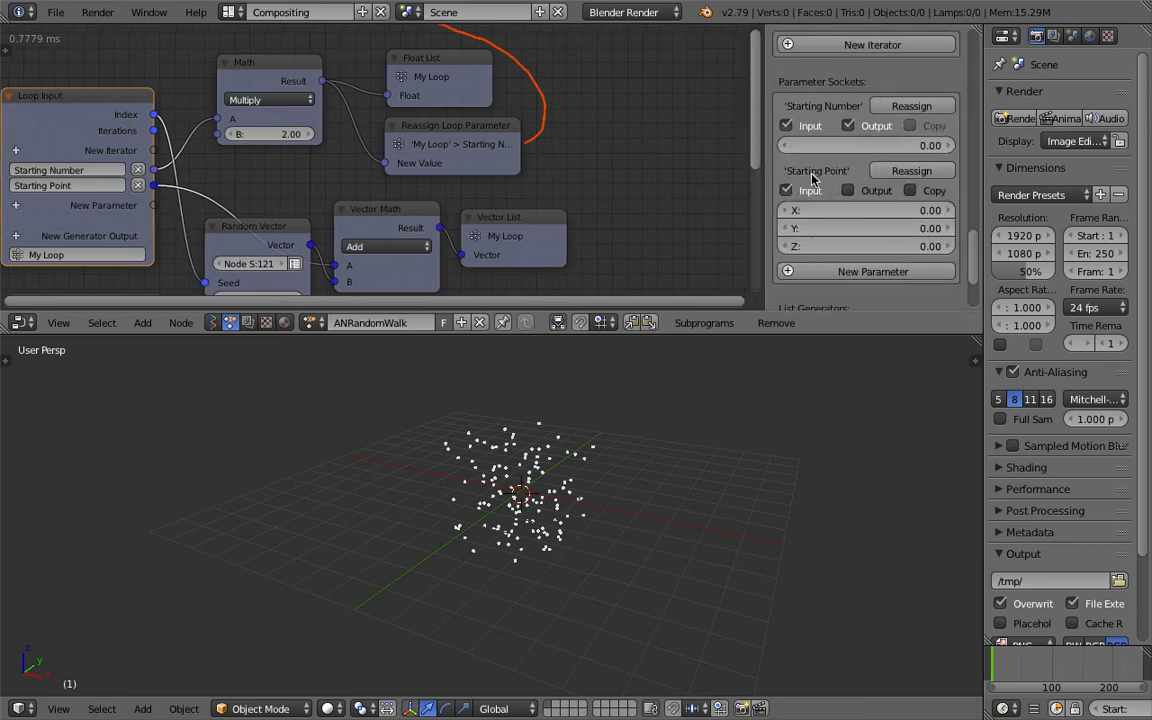
left_click(911, 171)
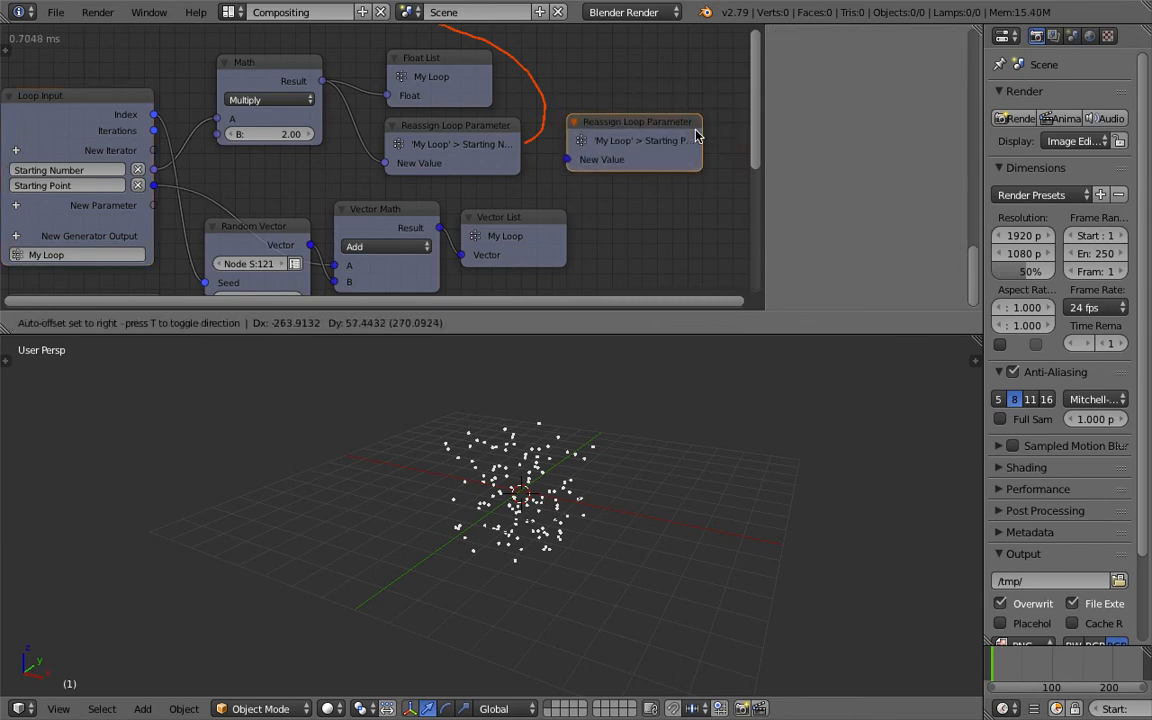
left_click(484, 163)
scroll(484, 163, "down", 2)
Position the new Reassign Loop Parameter node beside the Vector Math node.
key("g")
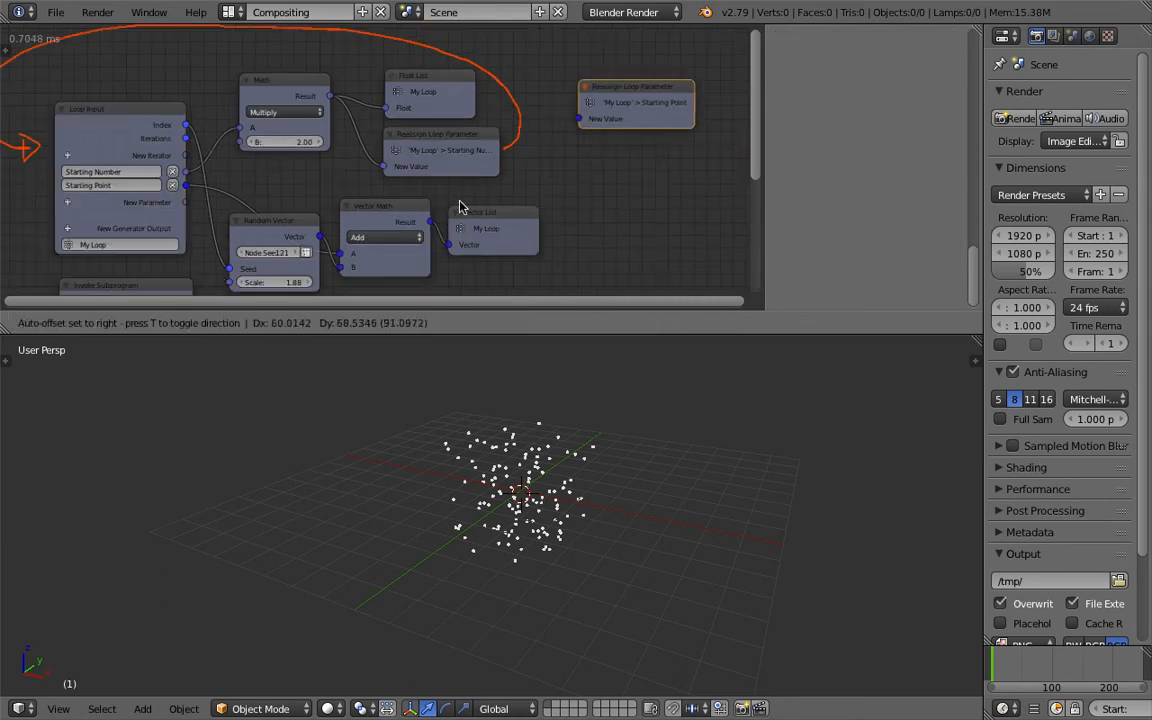
left_click(436, 222)
key("g")
left_click(432, 228)
key("g")
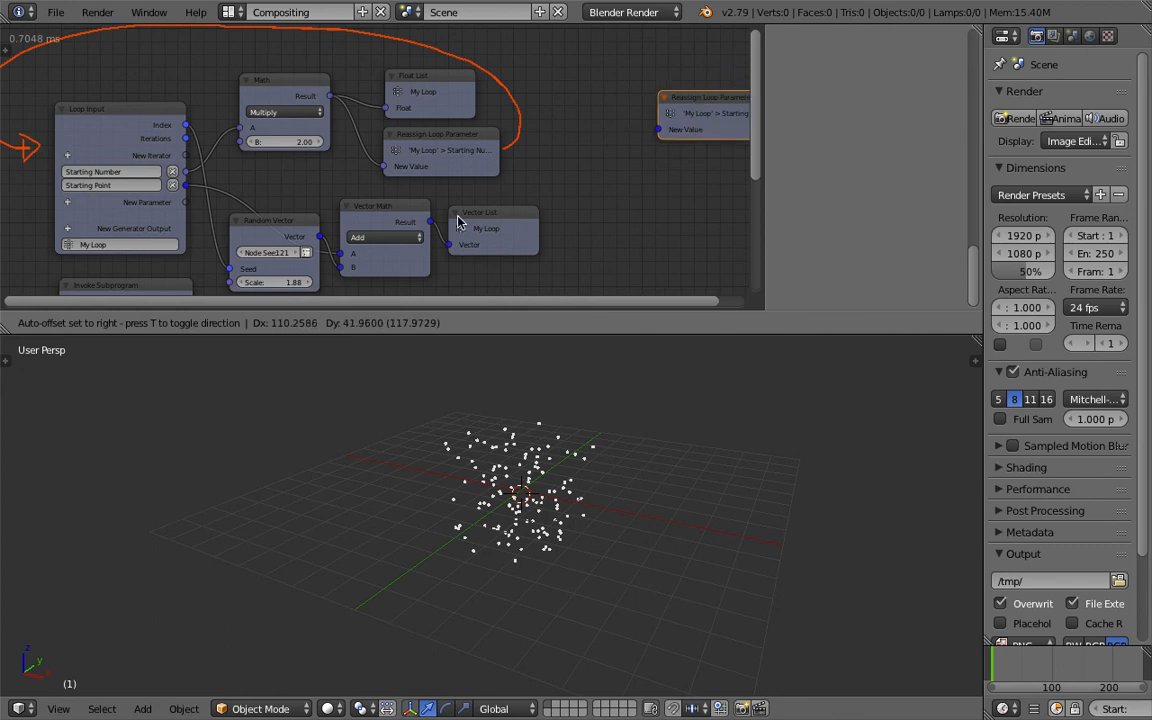
left_click(440, 220)
key("g")
left_click(597, 163)
Connect the Vector Math Result into the reassign node's New Value.
left_click_drag(597, 154, 592, 158)
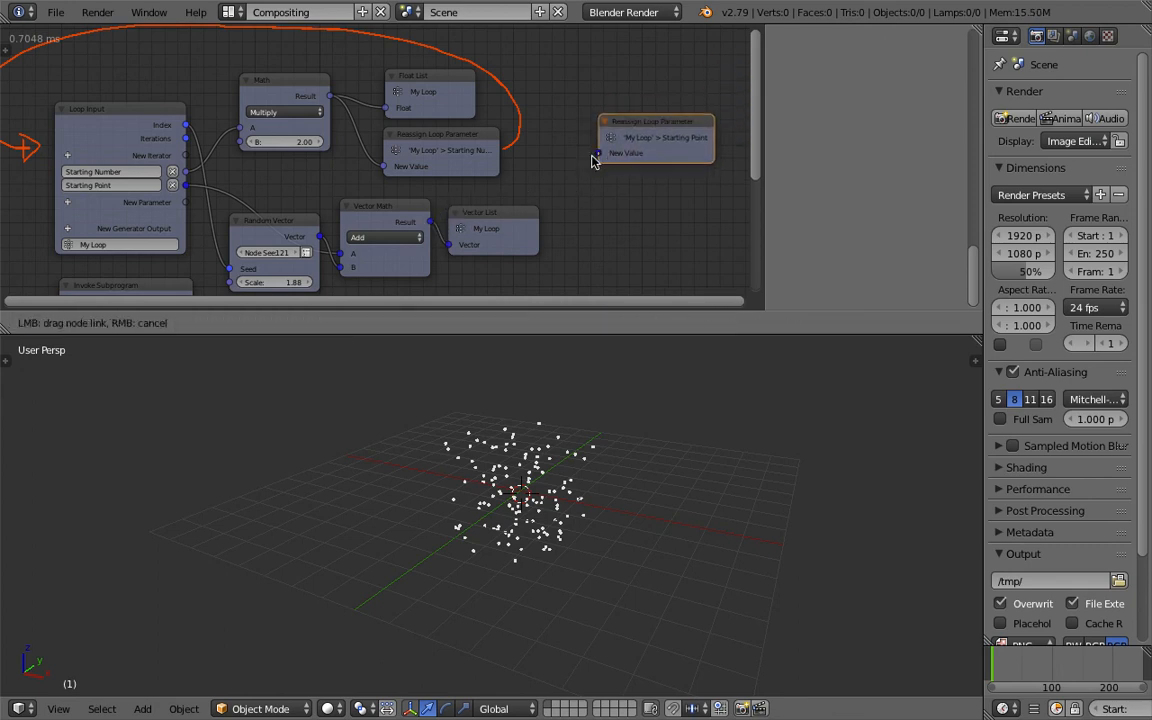
left_click_drag(436, 222, 440, 220)
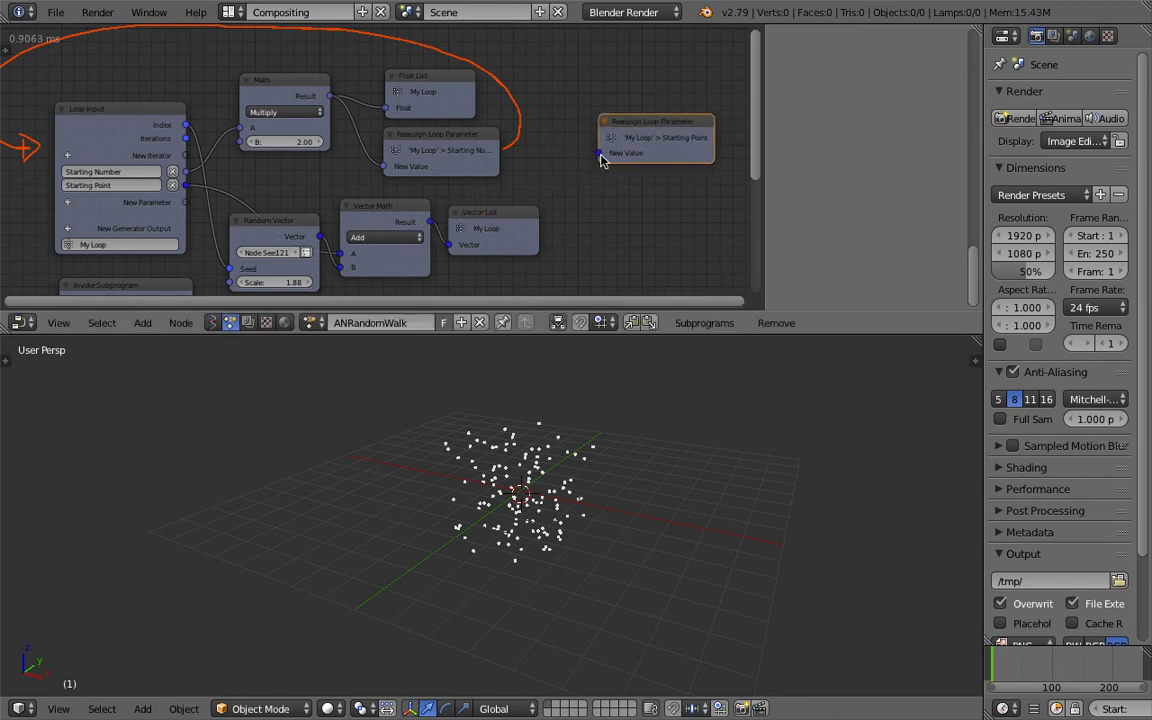
left_click_drag(599, 154, 430, 224)
middle_click_drag(480, 200, 478, 171)
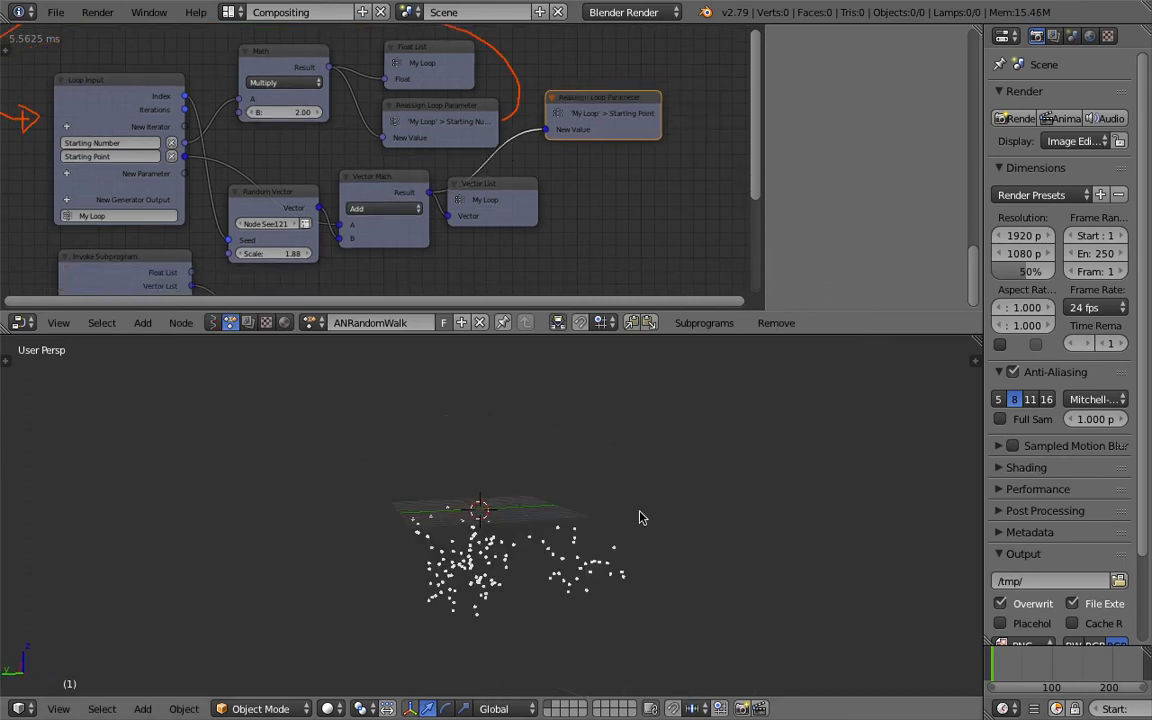
Orbit to check the walk's spread with larger counts, then set Iterations to 100.
middle_click_drag(250, 100, 273, 130)
scroll(200, 180, "up", 2)
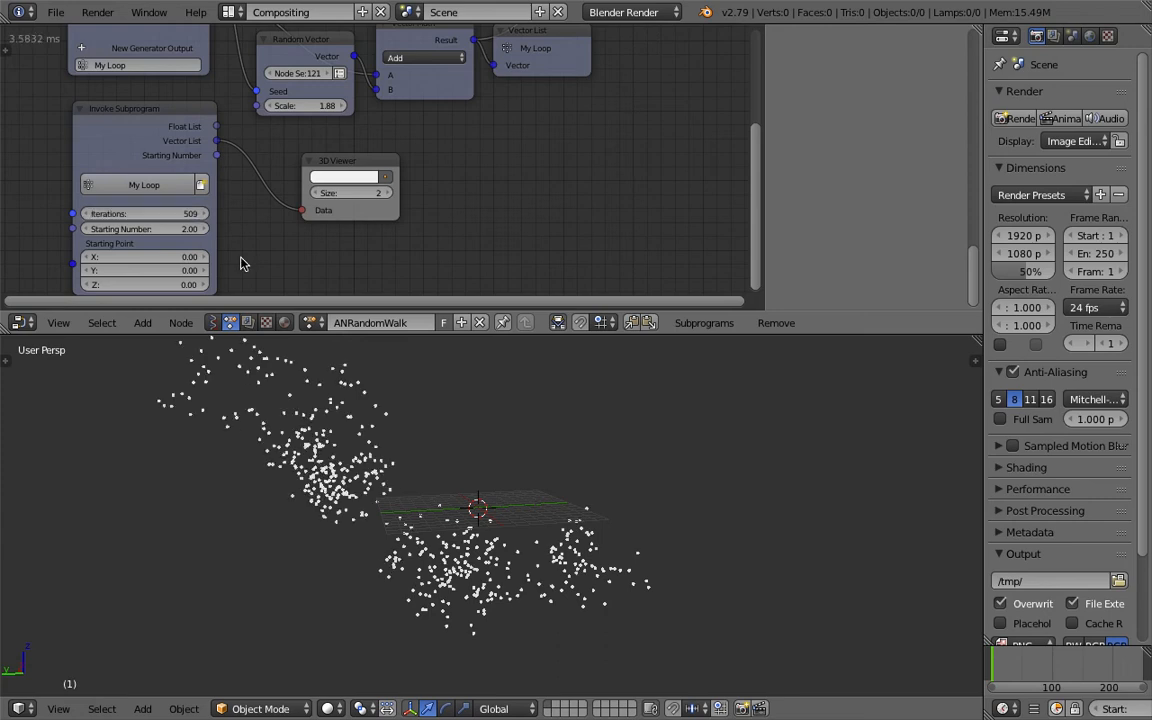
mouse_move(480, 460)
middle_mouse_down()
mouse_move(455, 500)
mouse_move(470, 495)
middle_mouse_up()
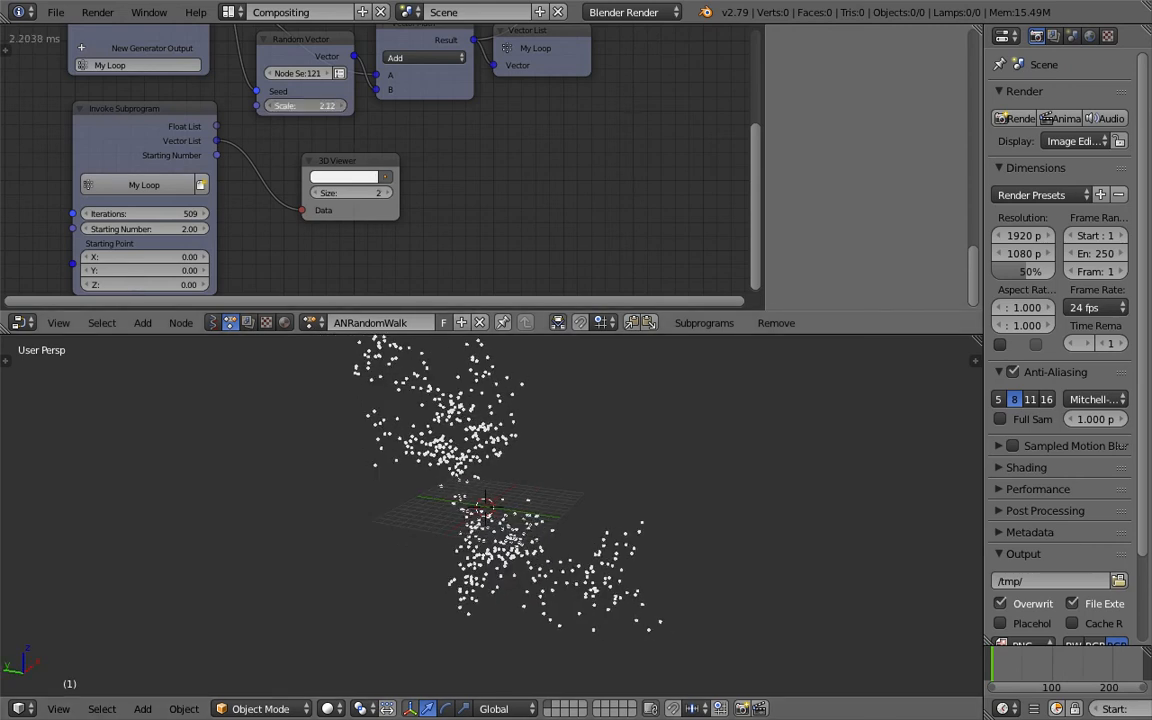
scroll(490, 450, "down", 2)
scroll(537, 437, "up", 3)
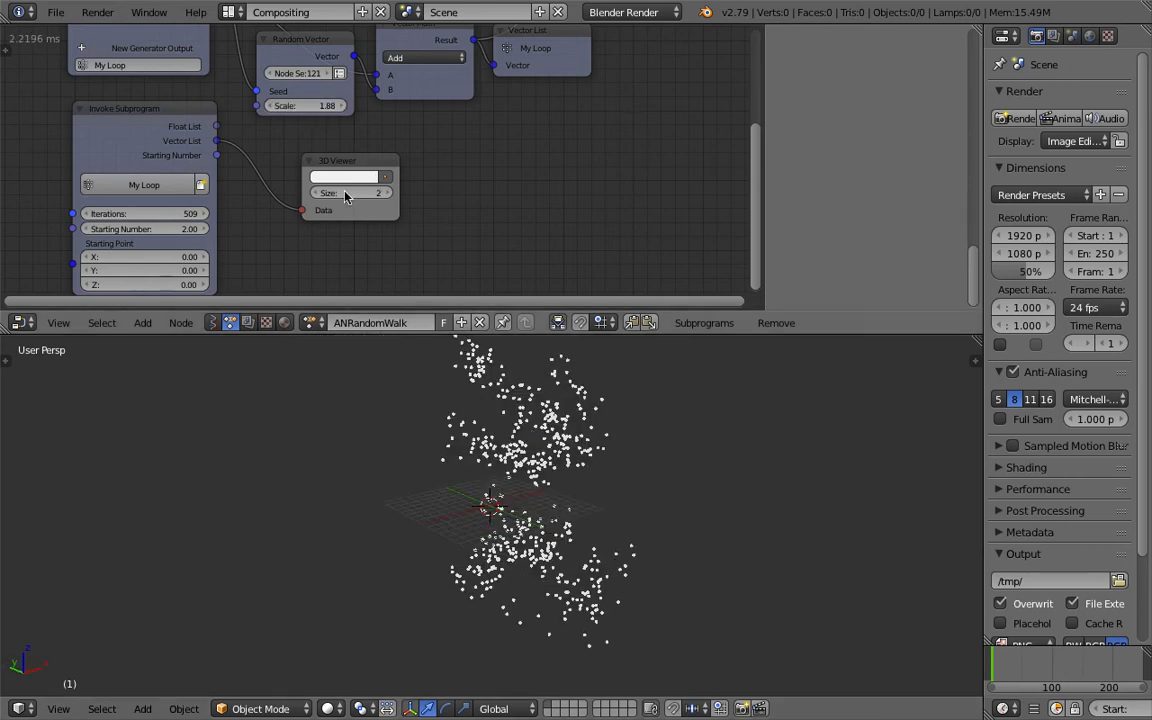
middle_click_drag(210, 196, 232, 155)
type("100")
key("Return")
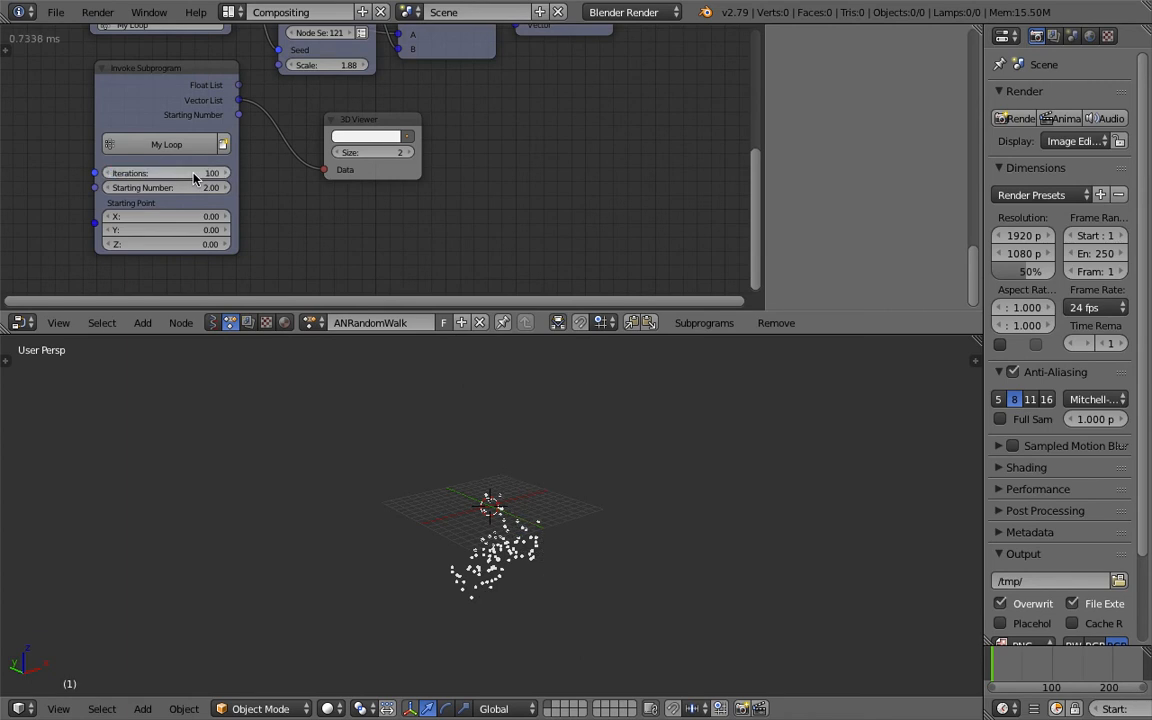
scroll(191, 174, "up", 4)
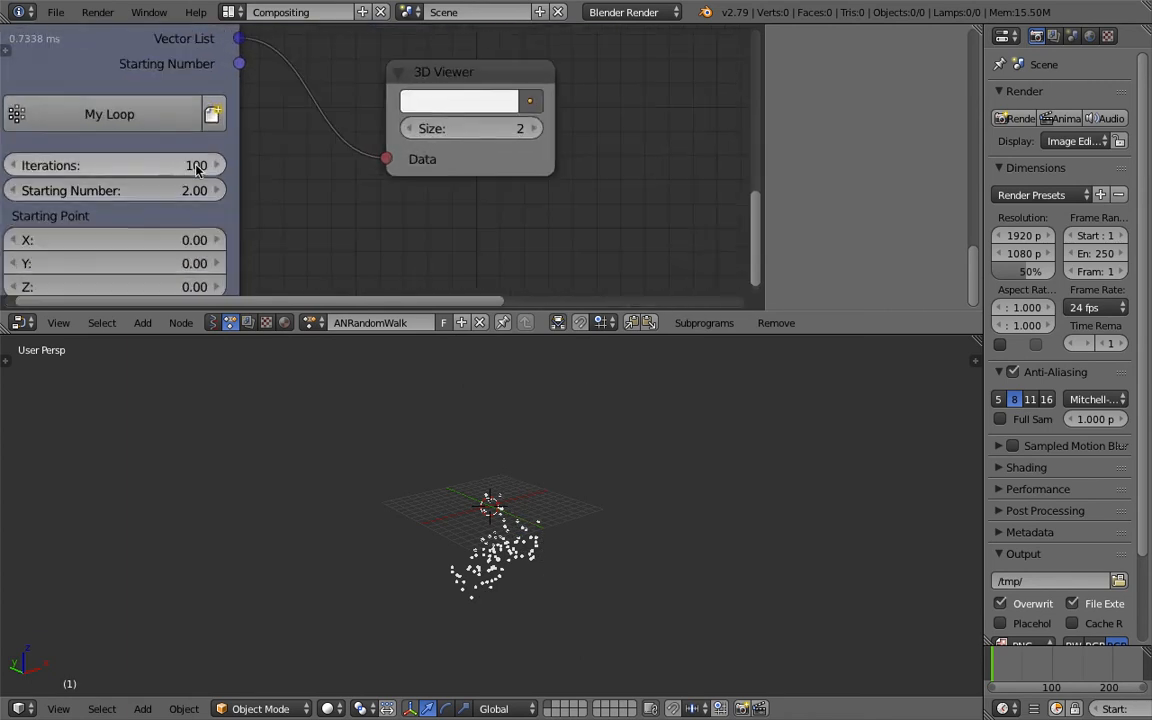
scroll(196, 170, "down", 3)
Close the sidebar space, orbit to an edge-on view of the points and save.
middle_click_drag(766, 126, 600, 160)
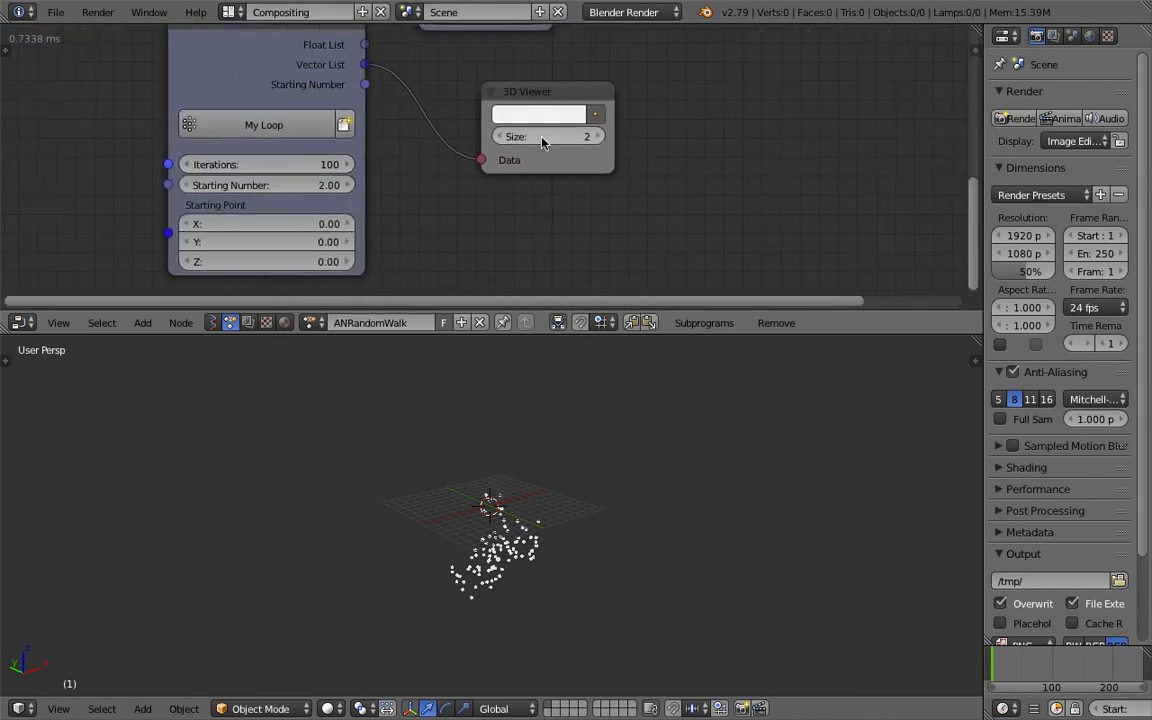
scroll(540, 130, "down", 2)
middle_click_drag(547, 661, 575, 557)
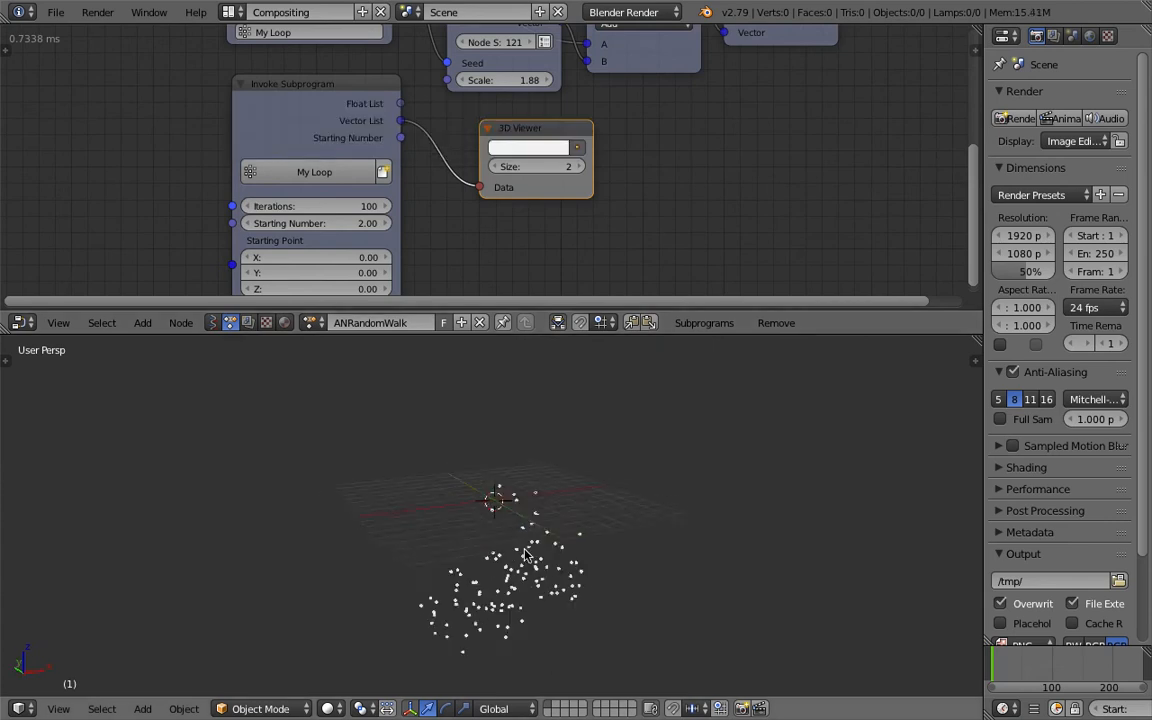
key("ctrl+s")
Add a Spline from Points node fed by the subprogram's Vector List.
left_click(470, 552)
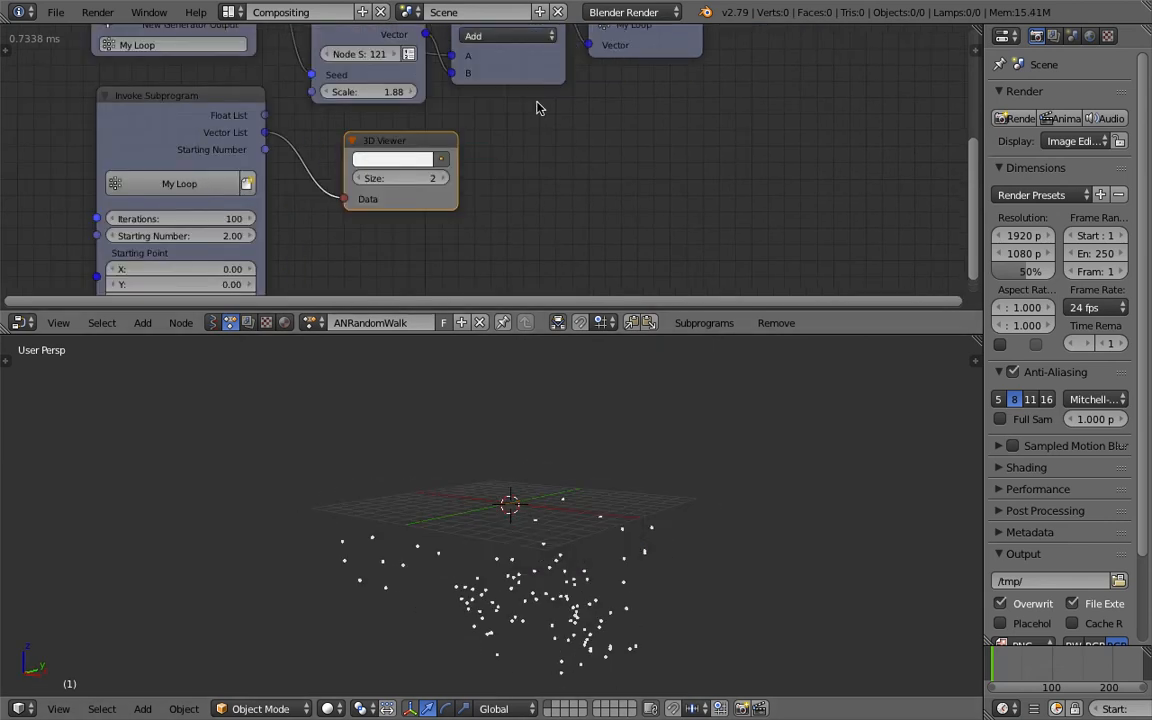
key("ctrl+a")
type("spline")
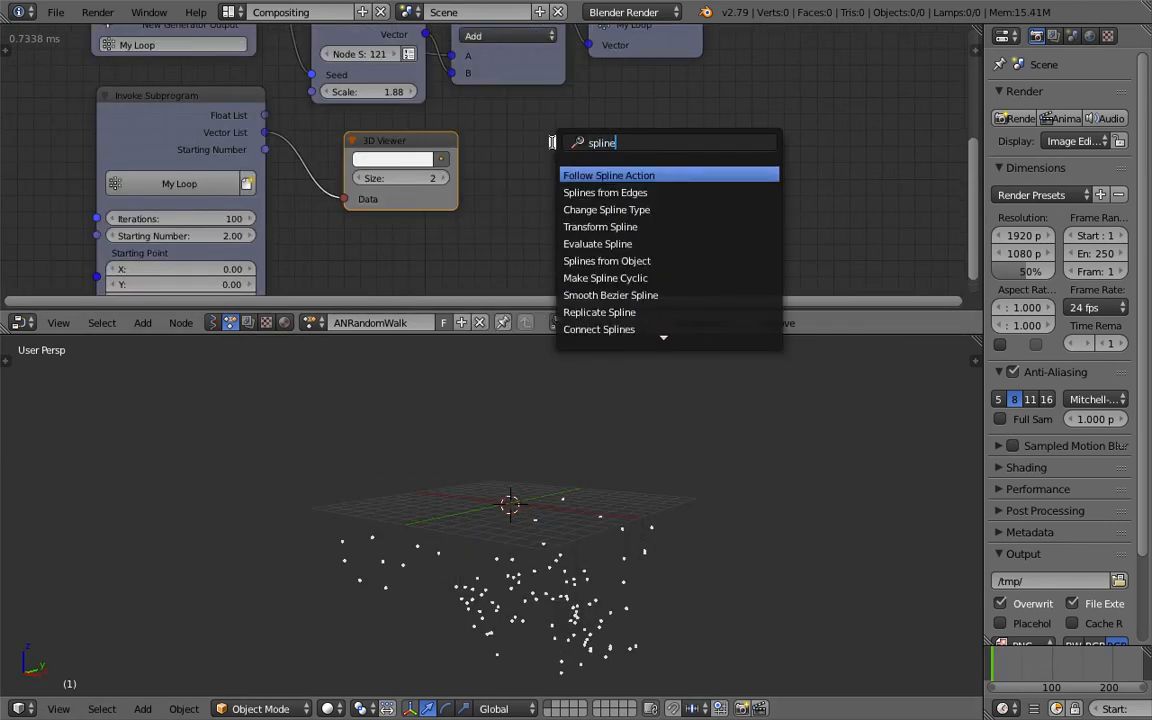
type(" from")
key("Return")
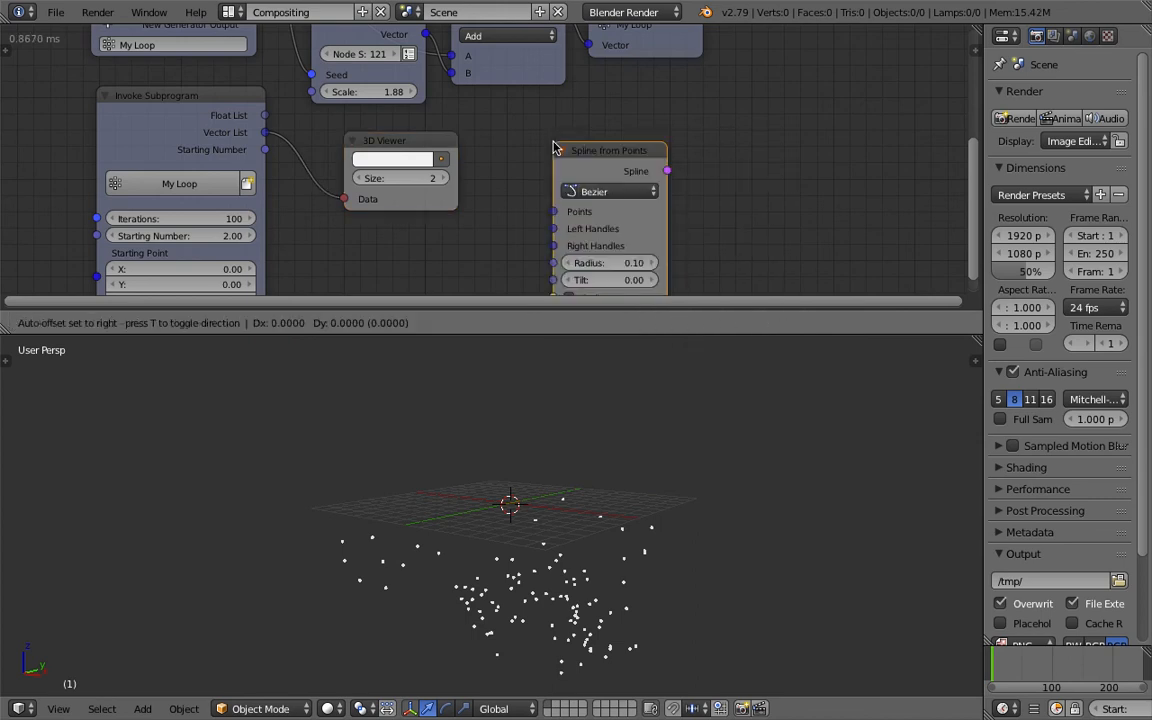
left_click(553, 147)
scroll(514, 132, "up", 1)
left_click_drag(297, 135, 303, 140)
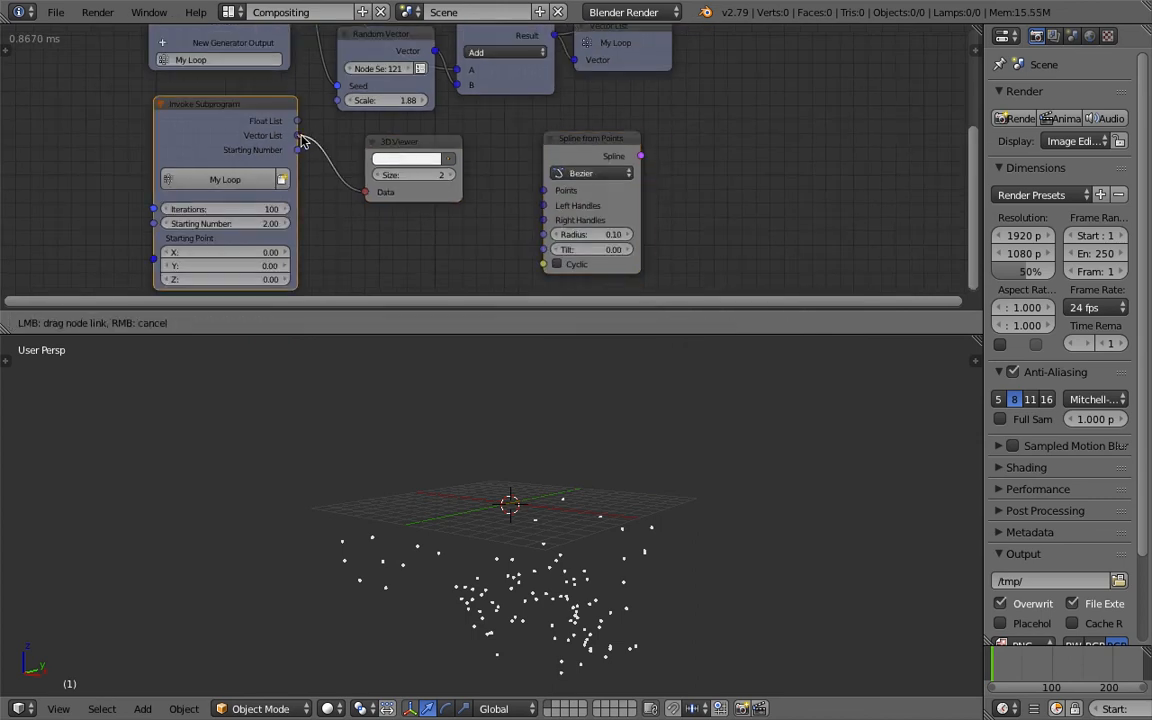
left_click_drag(553, 188, 545, 190)
scroll(600, 170, "up", 1)
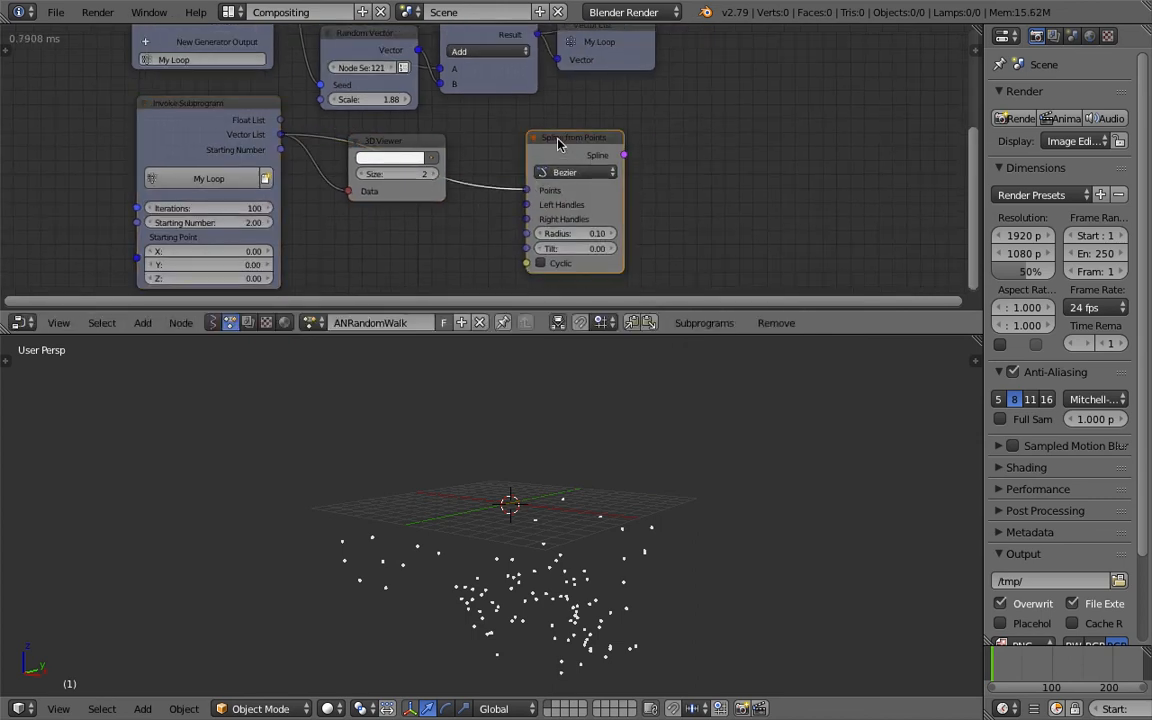
Add a Curve Object Output taking the spline and pick its target object.
middle_click_drag(546, 141, 515, 139)
key("ctrl+a")
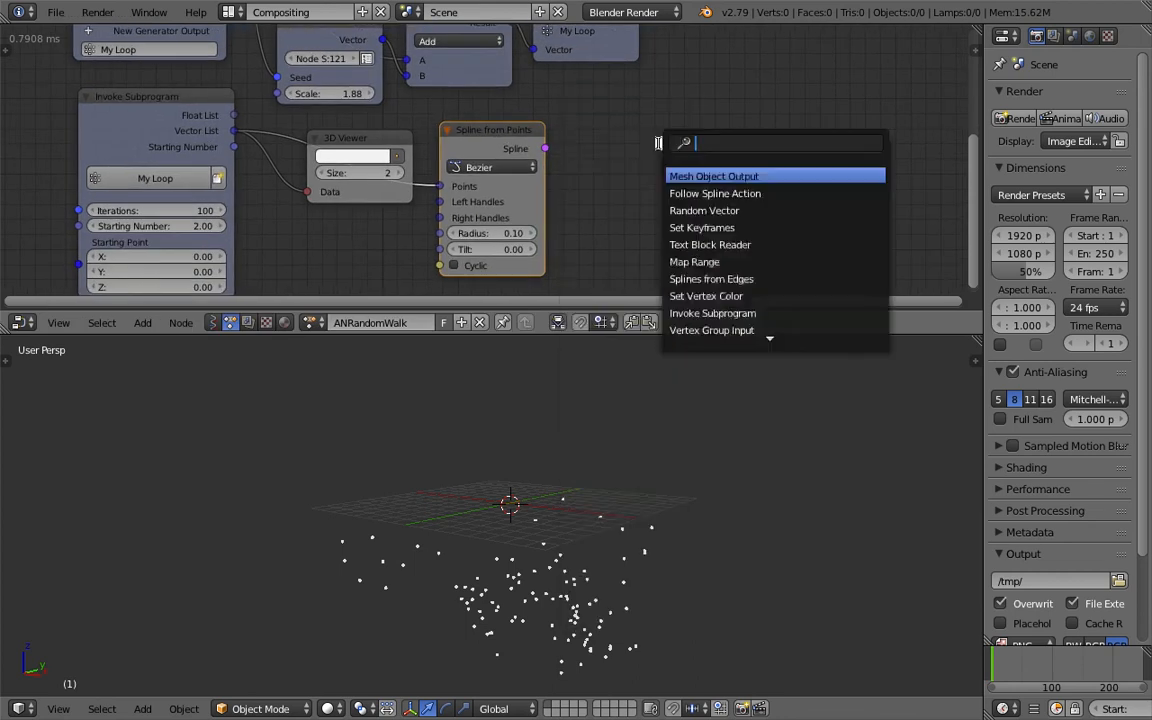
type("curve o")
key("Return")
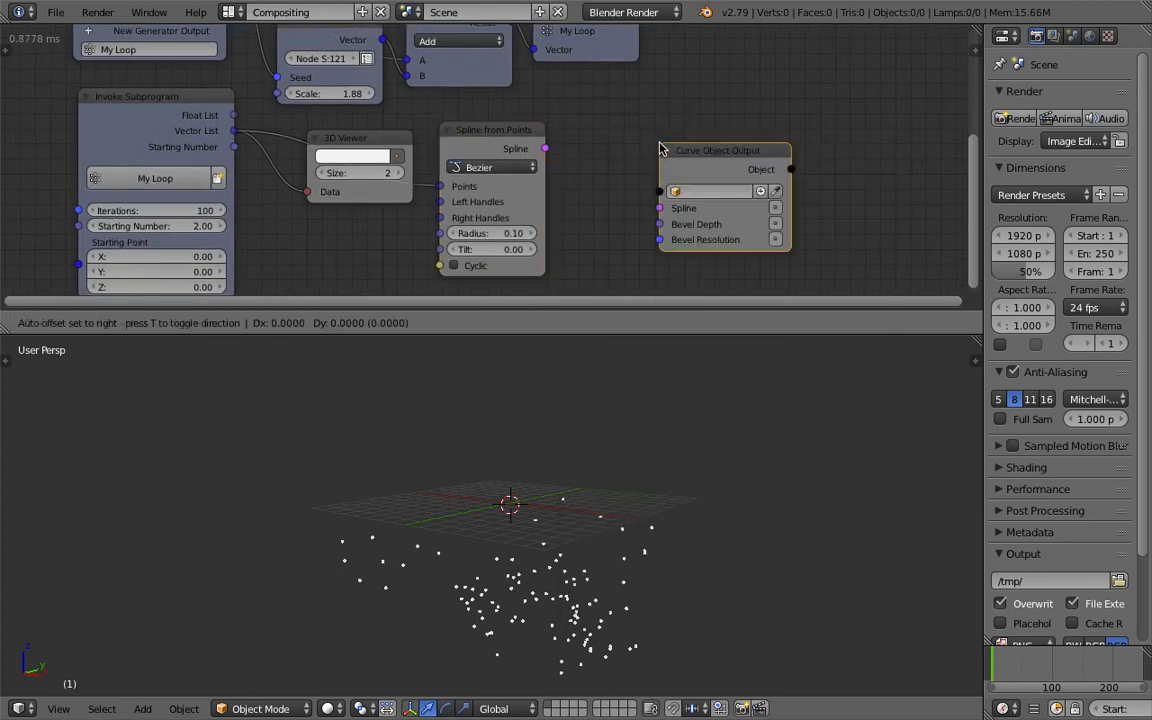
left_click(700, 150)
left_click_drag(545, 148, 640, 198)
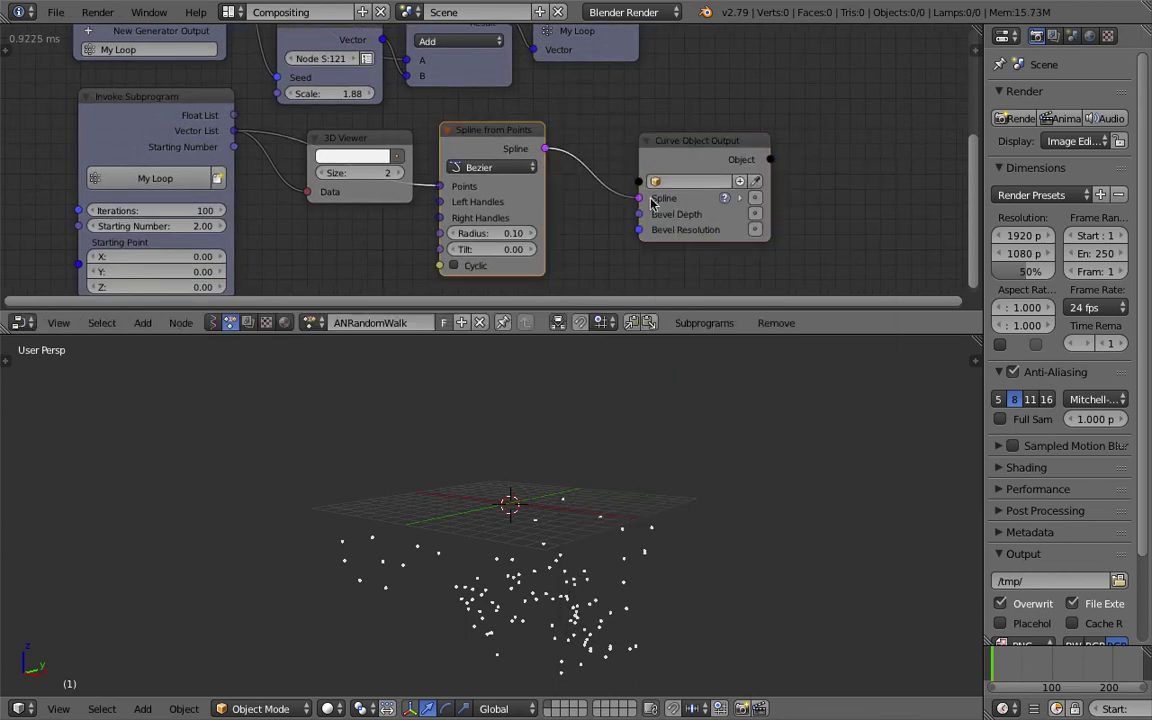
left_click(741, 183)
Set Target as the output curve object and give it a bevel depth of 0.45.
left_click(540, 500)
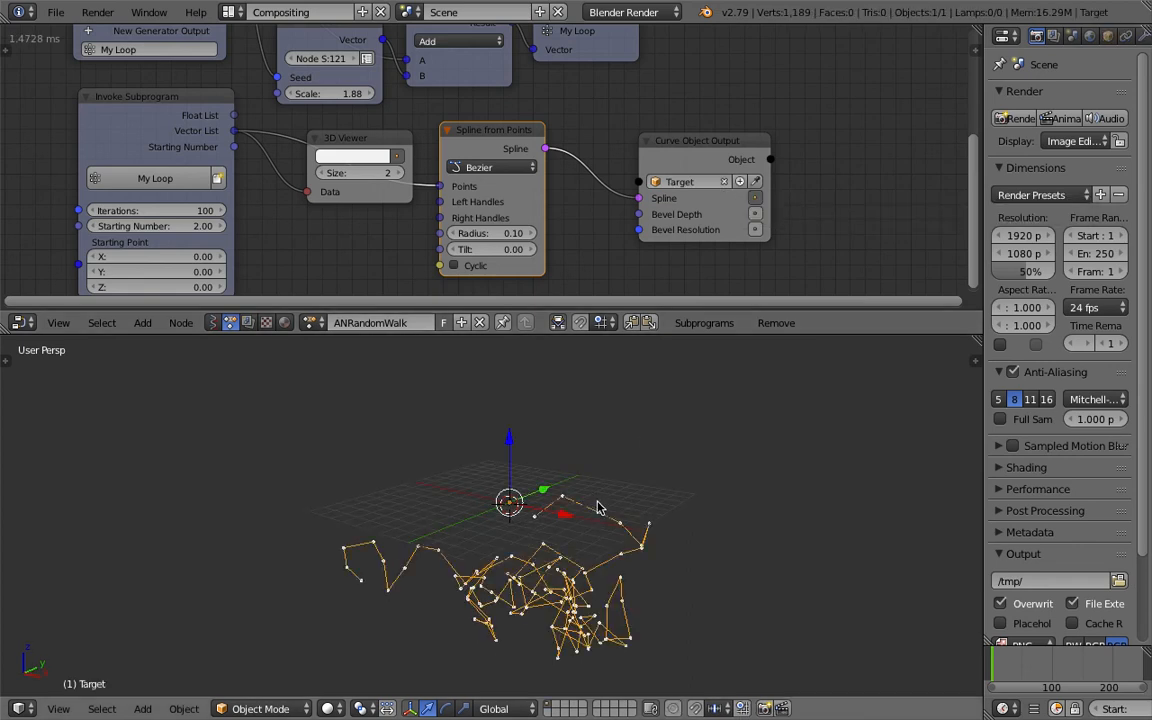
scroll(600, 507, "up", 2)
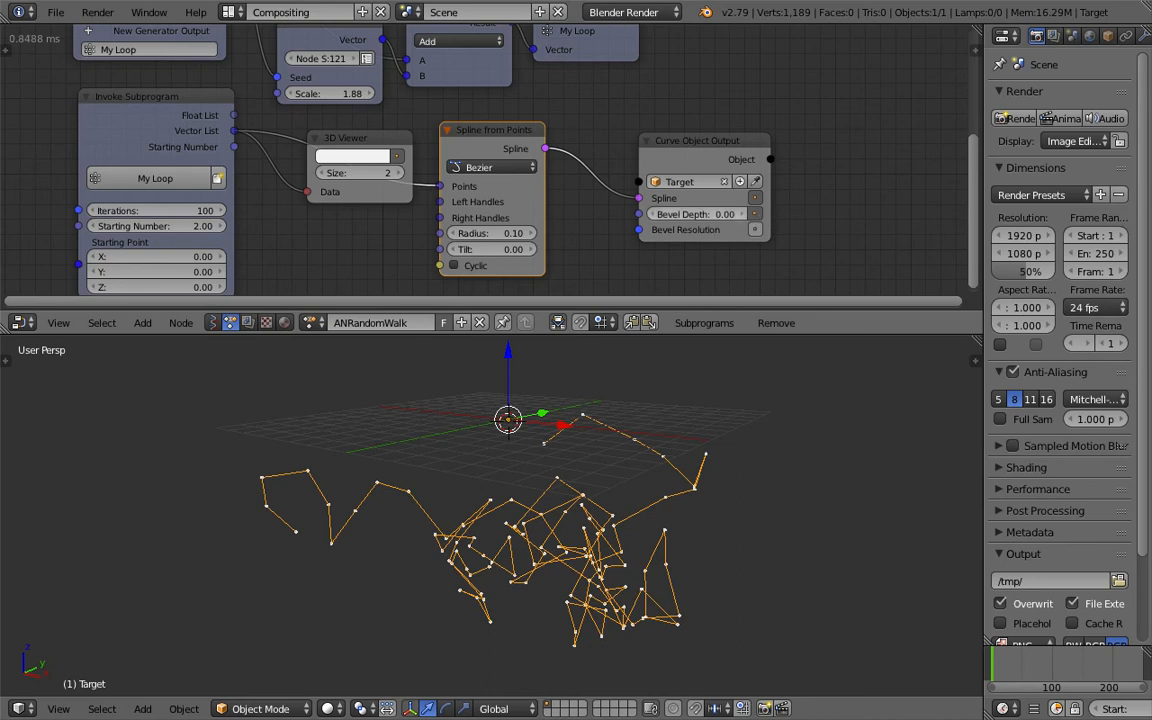
left_click_drag(690, 214, 720, 214)
mouse_move(400, 500)
middle_mouse_down()
mouse_move(500, 470)
mouse_move(450, 430)
middle_mouse_up()
scroll(289, 198, "up", 1)
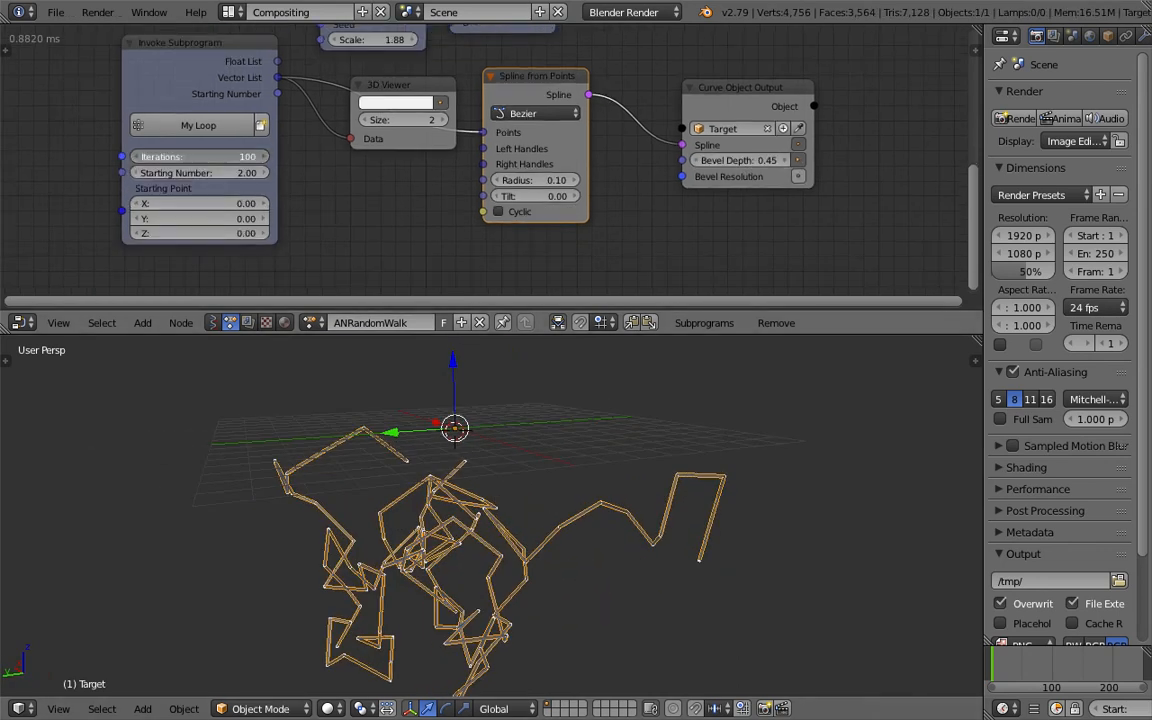
Raise the Invoke Subprogram iterations to about 1000, growing the walk into a long tubular path.
left_click_drag(200, 156, 250, 156)
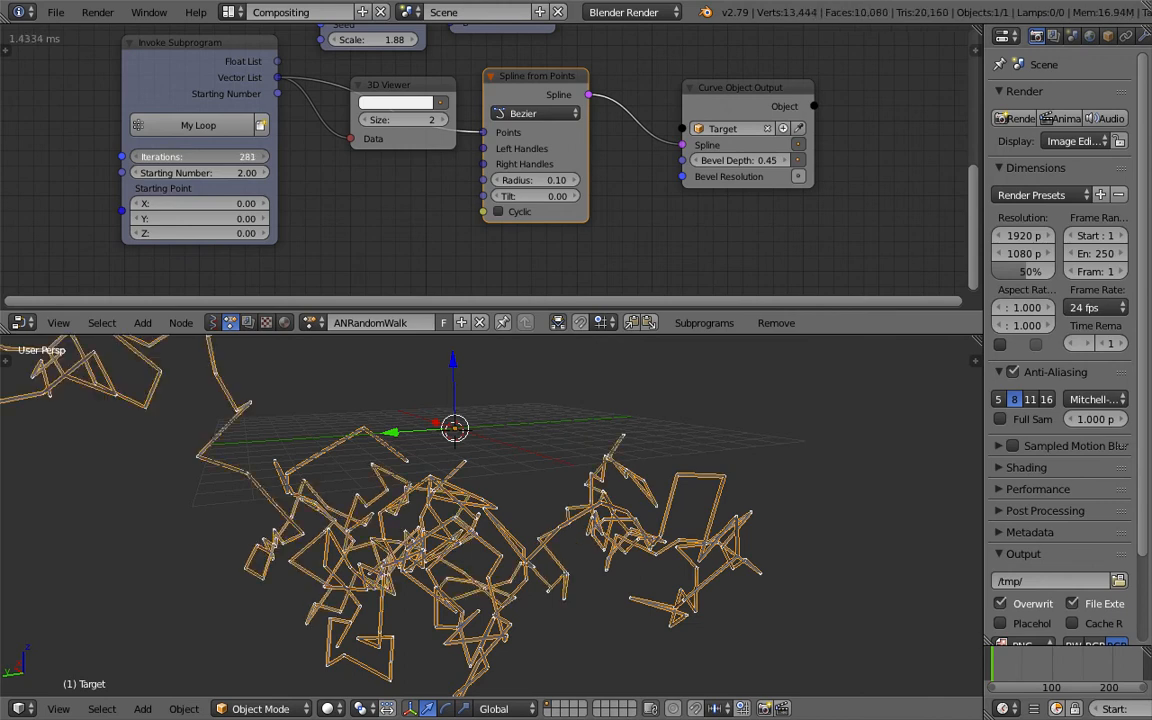
left_click_drag(230, 156, 260, 156)
scroll(450, 480, "down", 3)
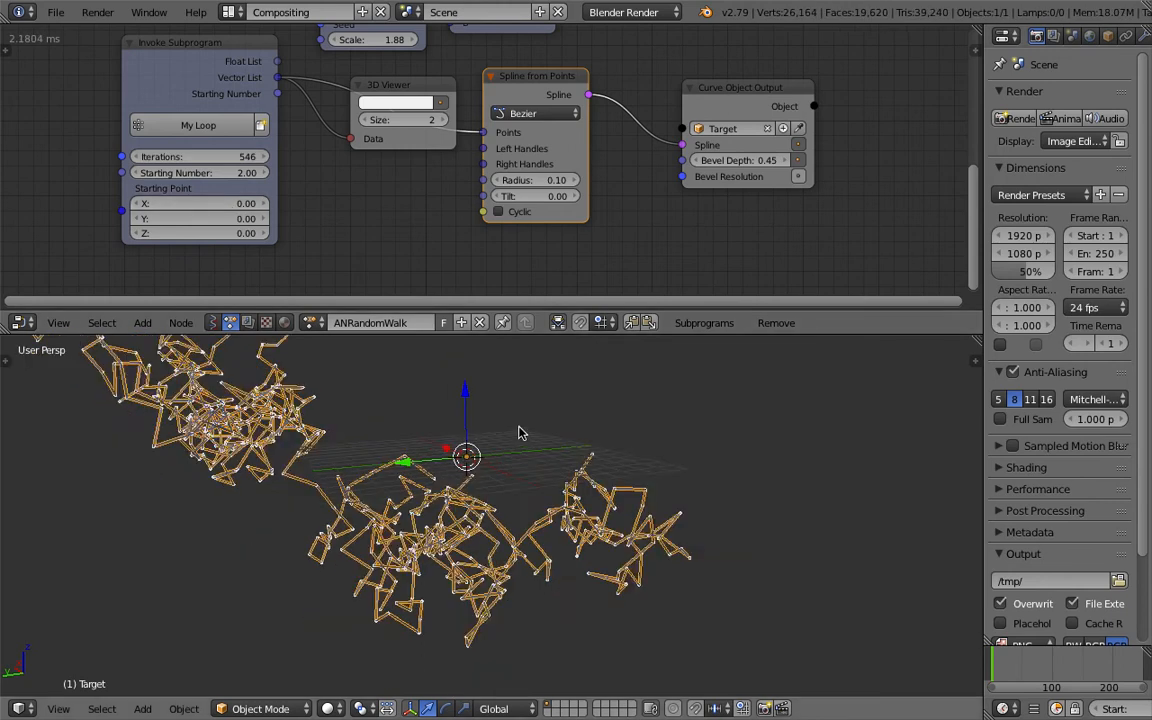
middle_click_drag(450, 480, 480, 430)
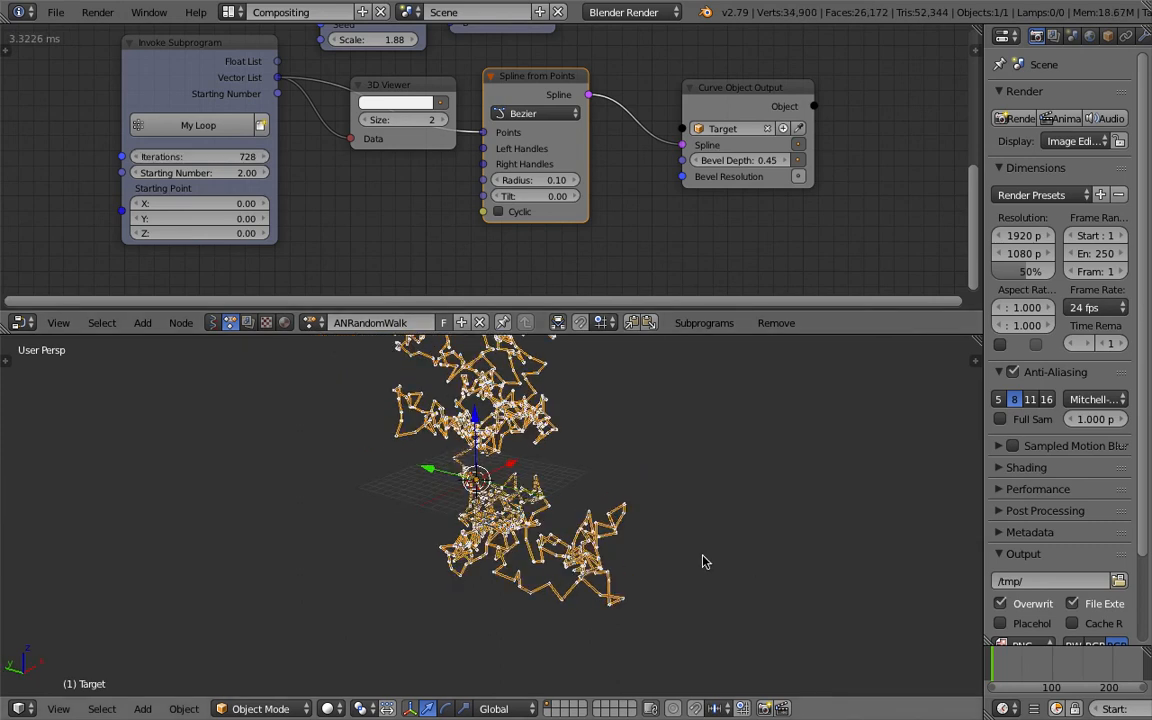
scroll(600, 550, "down", 3)
scroll(484, 450, "down", 2)
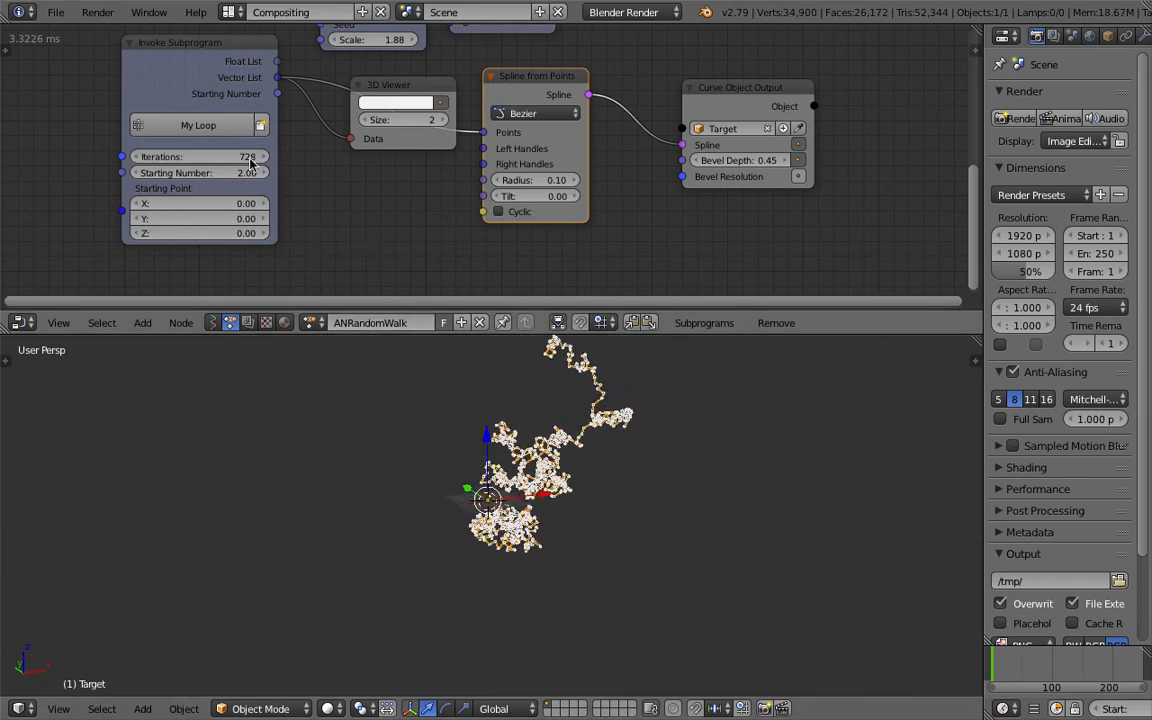
left_click_drag(230, 156, 193, 157)
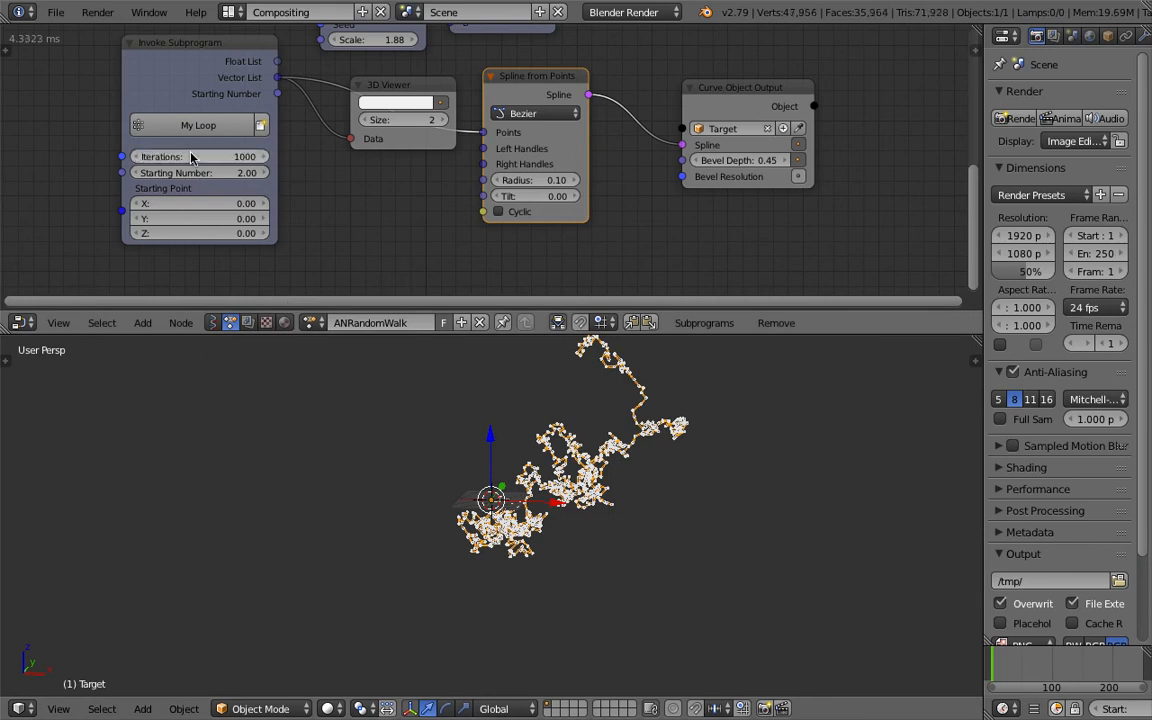
mouse_move(390, 365)
middle_mouse_down()
mouse_move(537, 500)
mouse_move(480, 455)
middle_mouse_up()
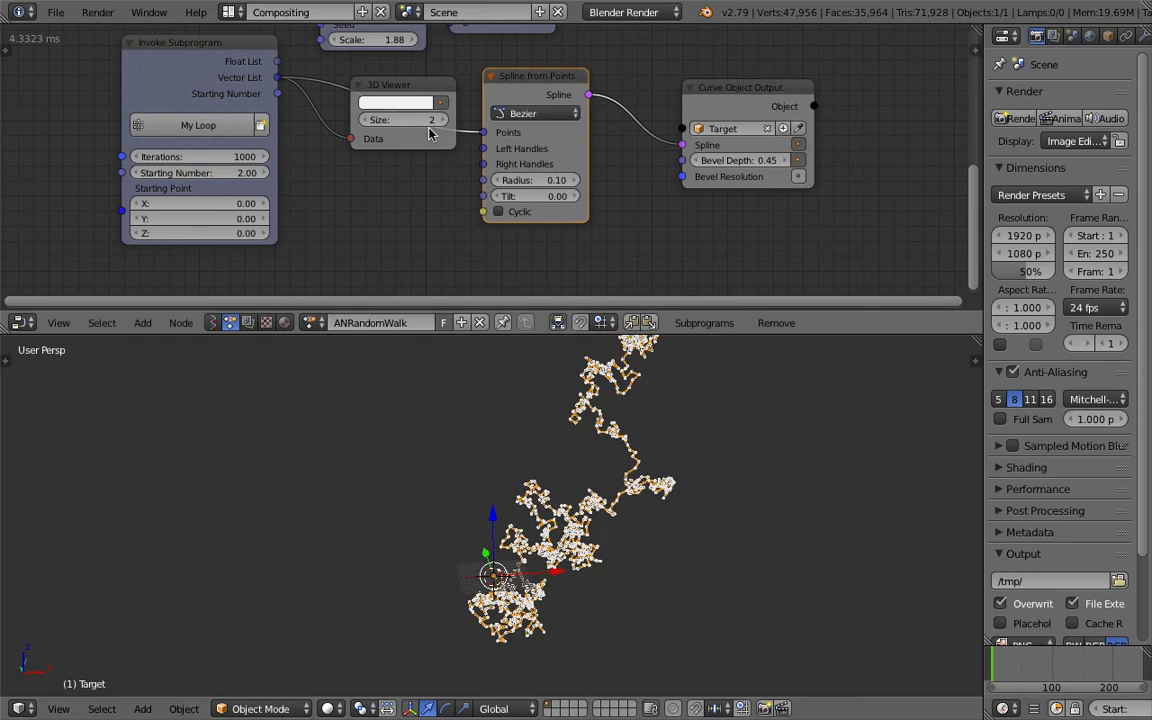
middle_click_drag(432, 133, 446, 198)
Reposition the Random Vector node, set its Scale to 3.50 and its Node Seed to 157.
middle_click_drag(360, 150, 374, 215)
left_click_drag(375, 168, 350, 148)
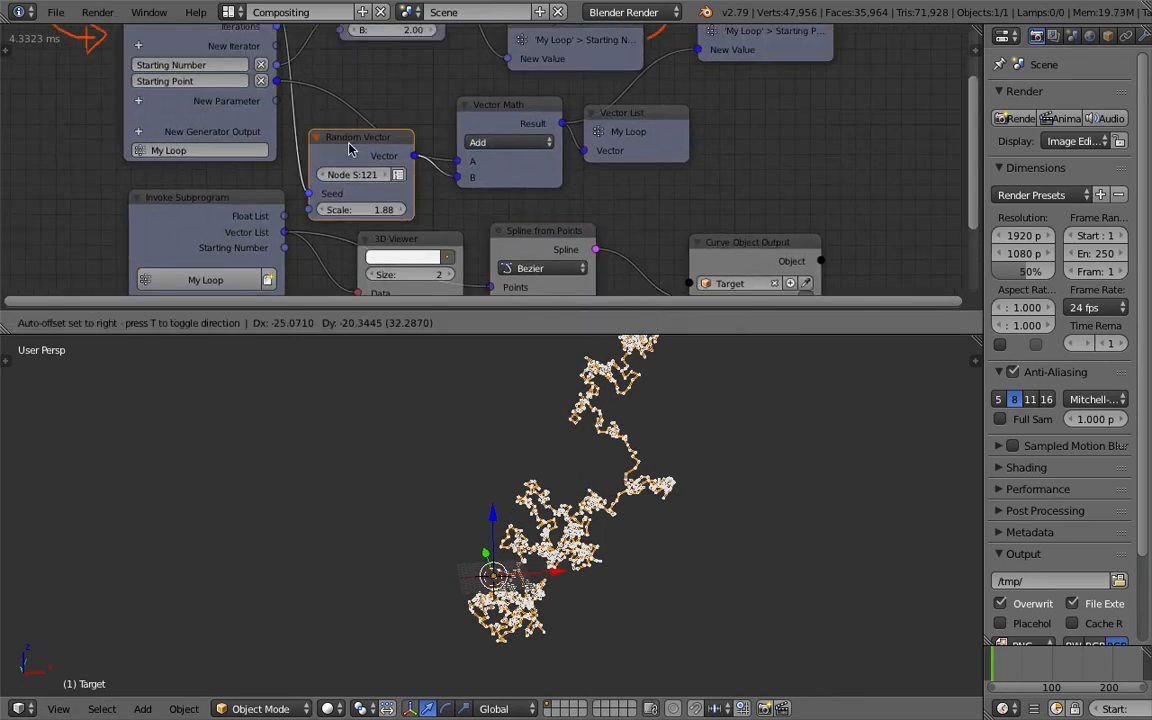
left_click(350, 148)
scroll(360, 165, "up", 2)
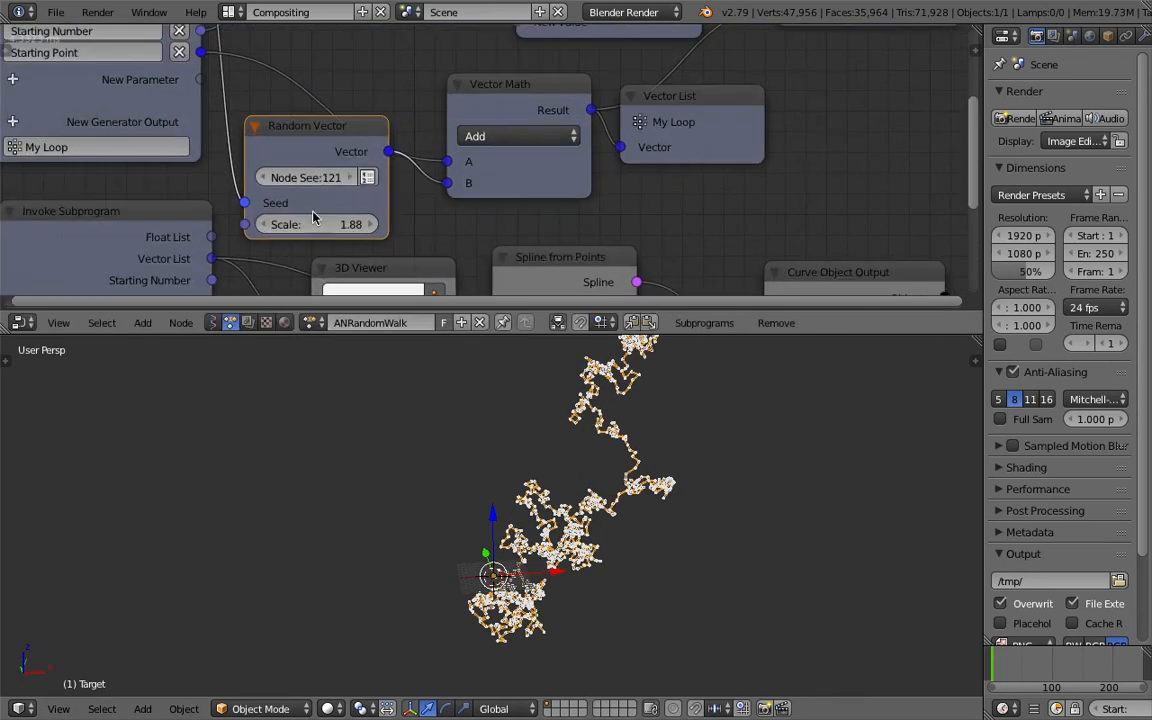
left_click_drag(320, 224, 370, 224)
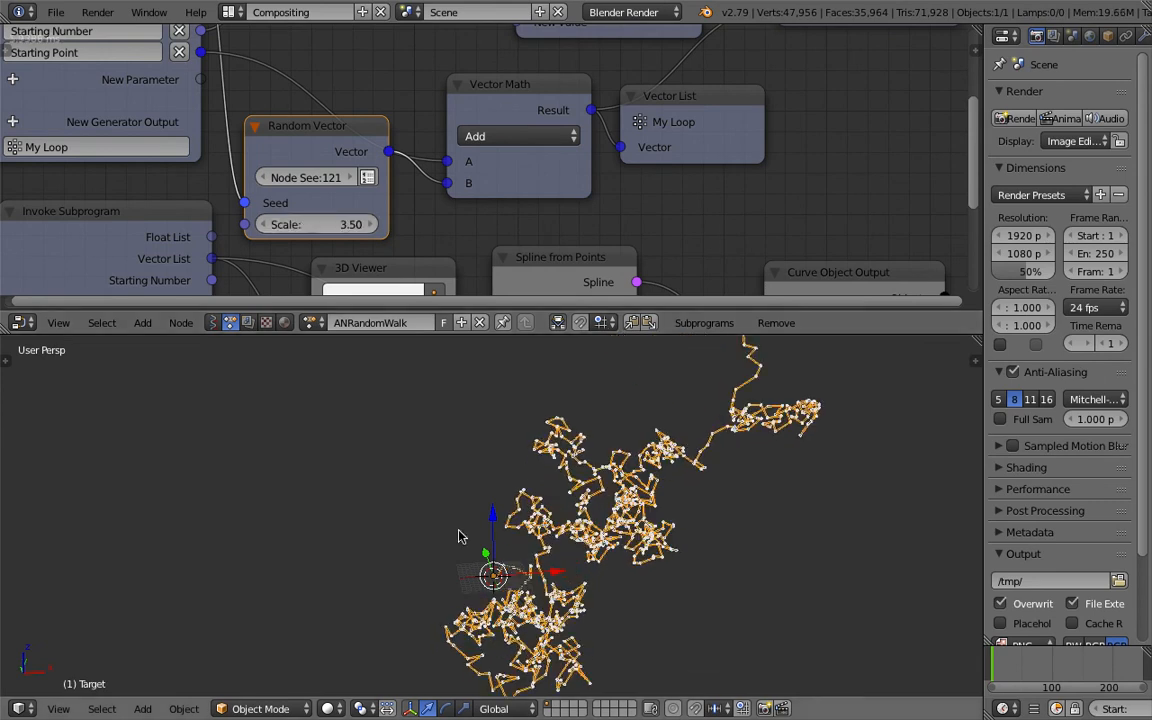
middle_click_drag(600, 530, 550, 495)
left_click_drag(300, 177, 330, 177)
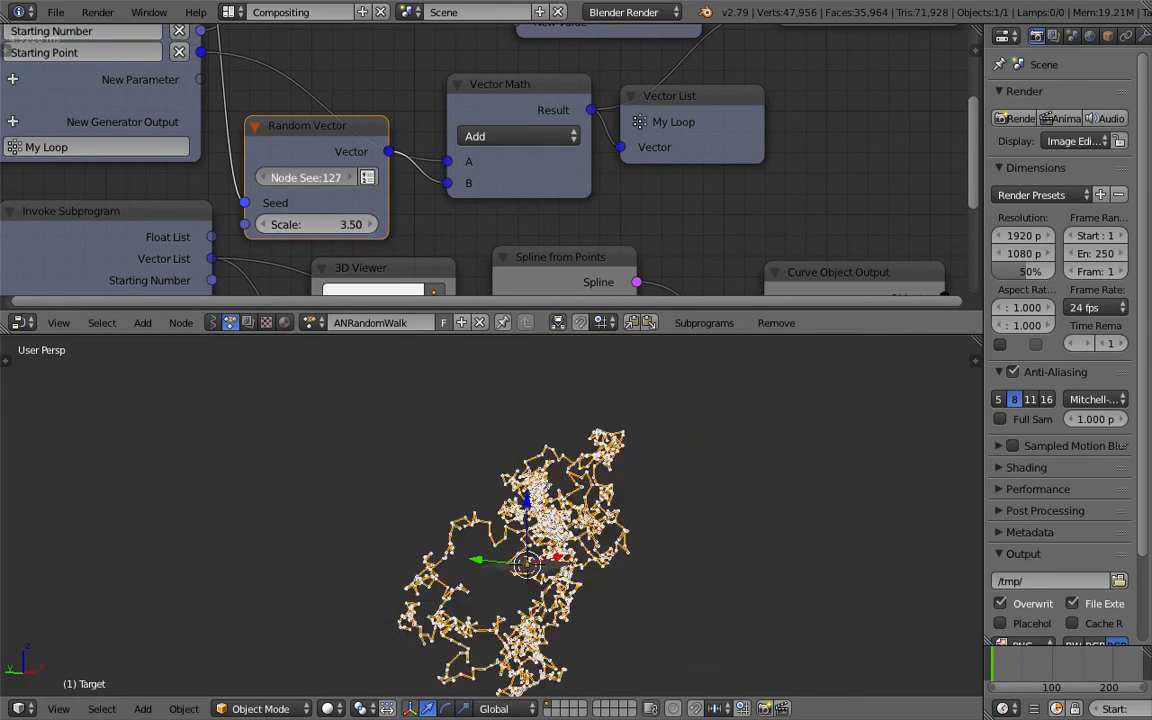
middle_click_drag(455, 560, 518, 575)
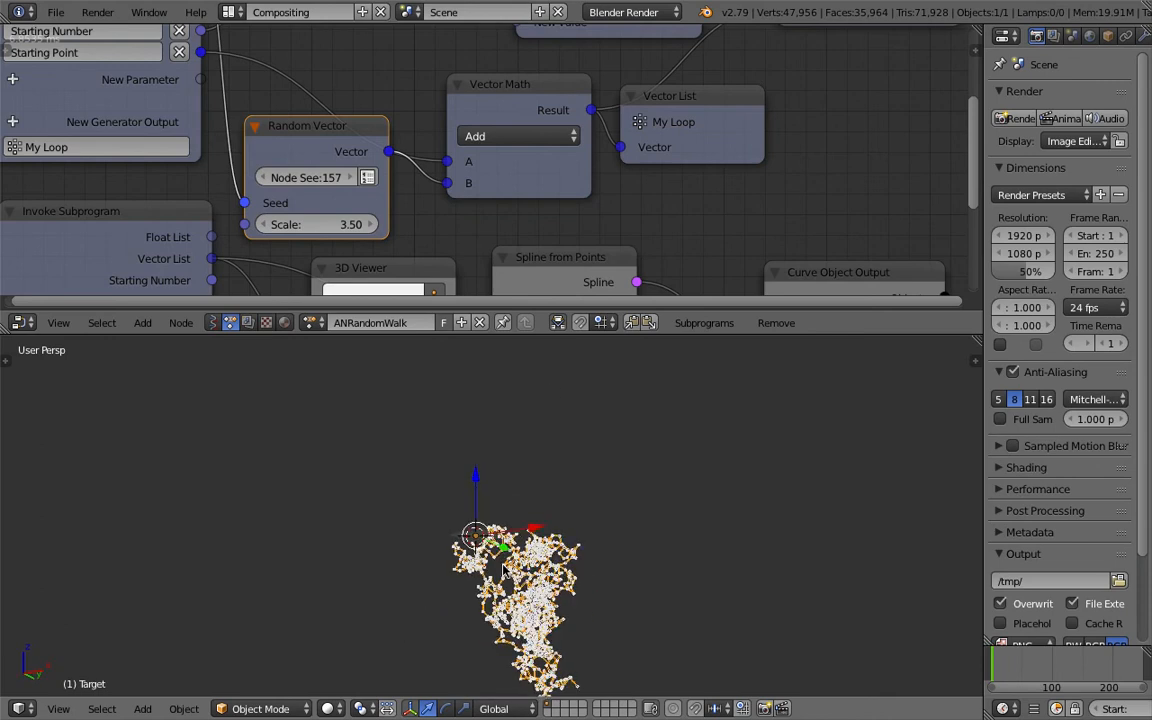
Rearrange the Curve Object Output and Spline from Points nodes and save.
middle_click_drag(600, 200, 560, 135)
left_click_drag(742, 90, 786, 97)
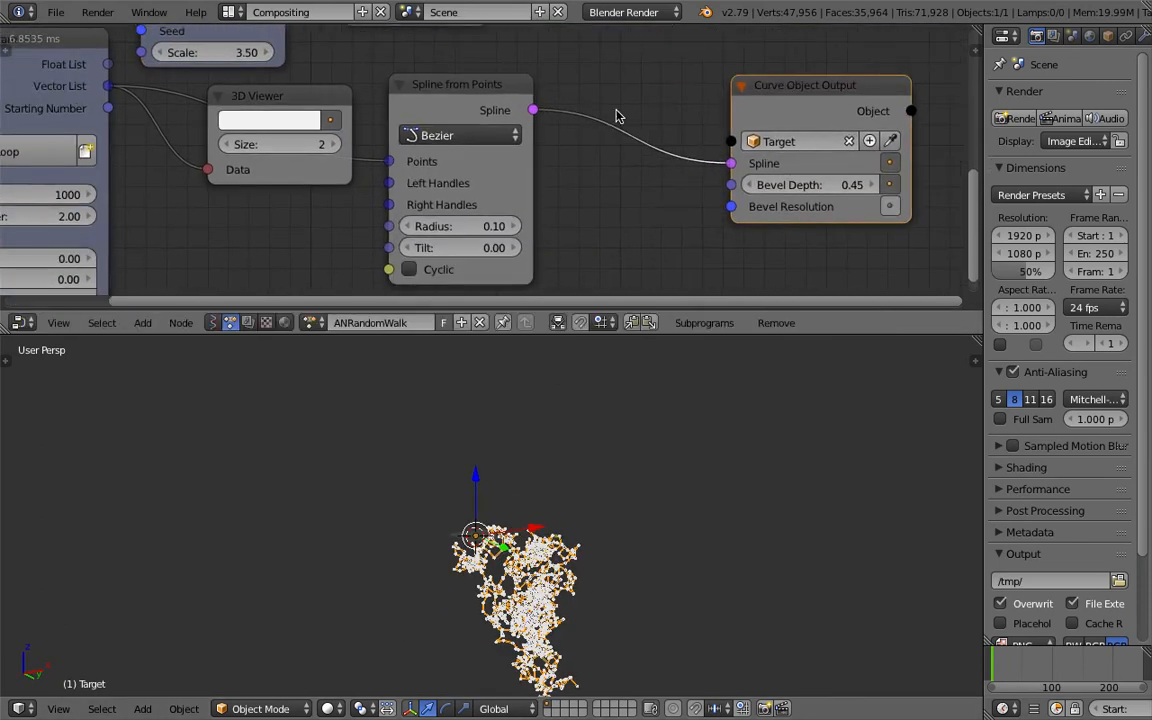
middle_click_drag(620, 120, 573, 124)
left_click_drag(790, 85, 830, 70)
left_click_drag(480, 70, 462, 62)
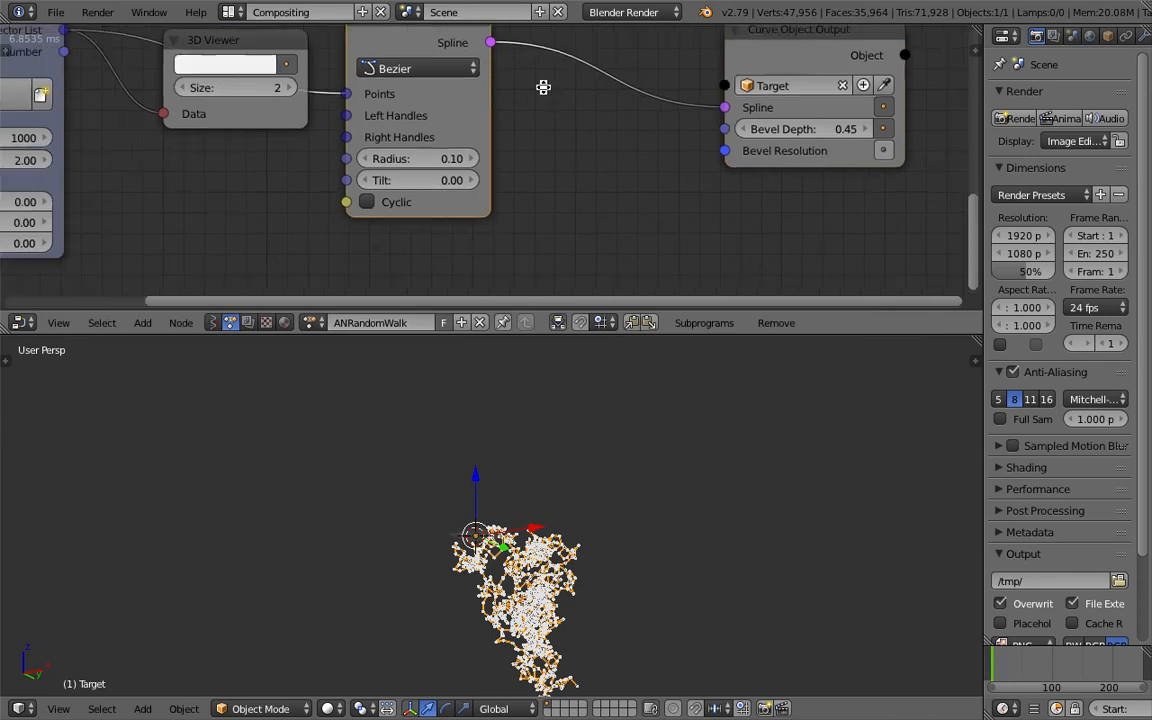
middle_click_drag(610, 160, 572, 120)
key("ctrl+s")
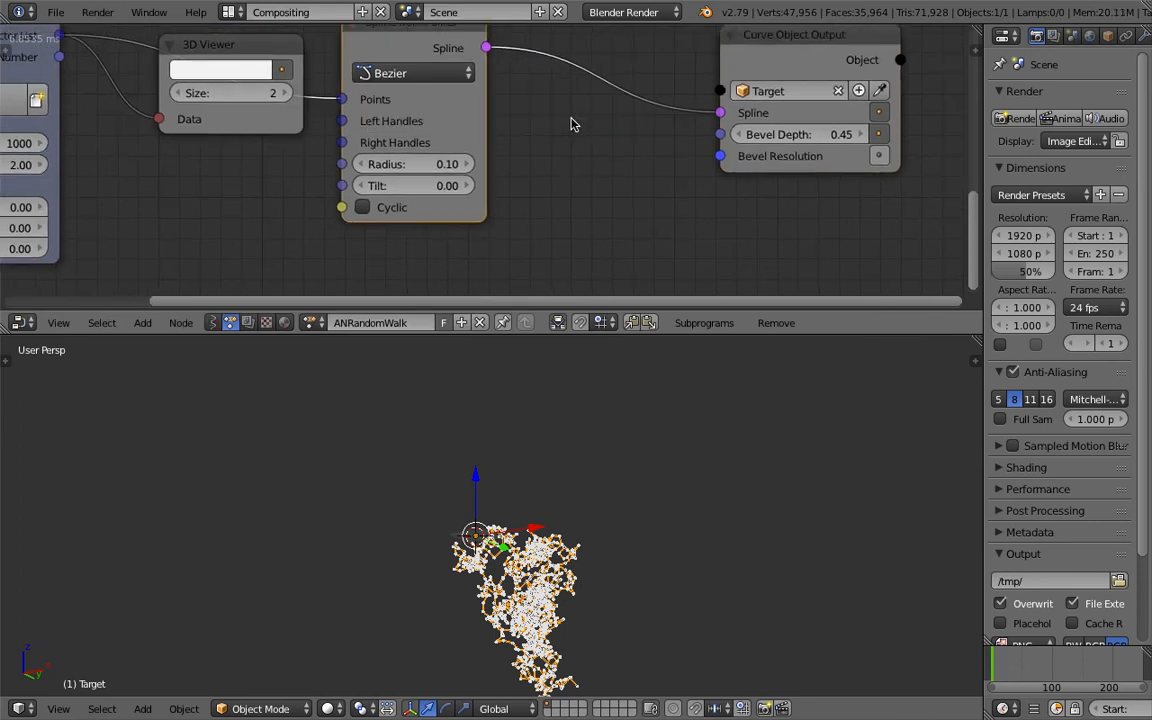
Add a Vector Noise node, enlarge the node editor and tidy the nodes around it.
key("ctrl+a")
type("noi")
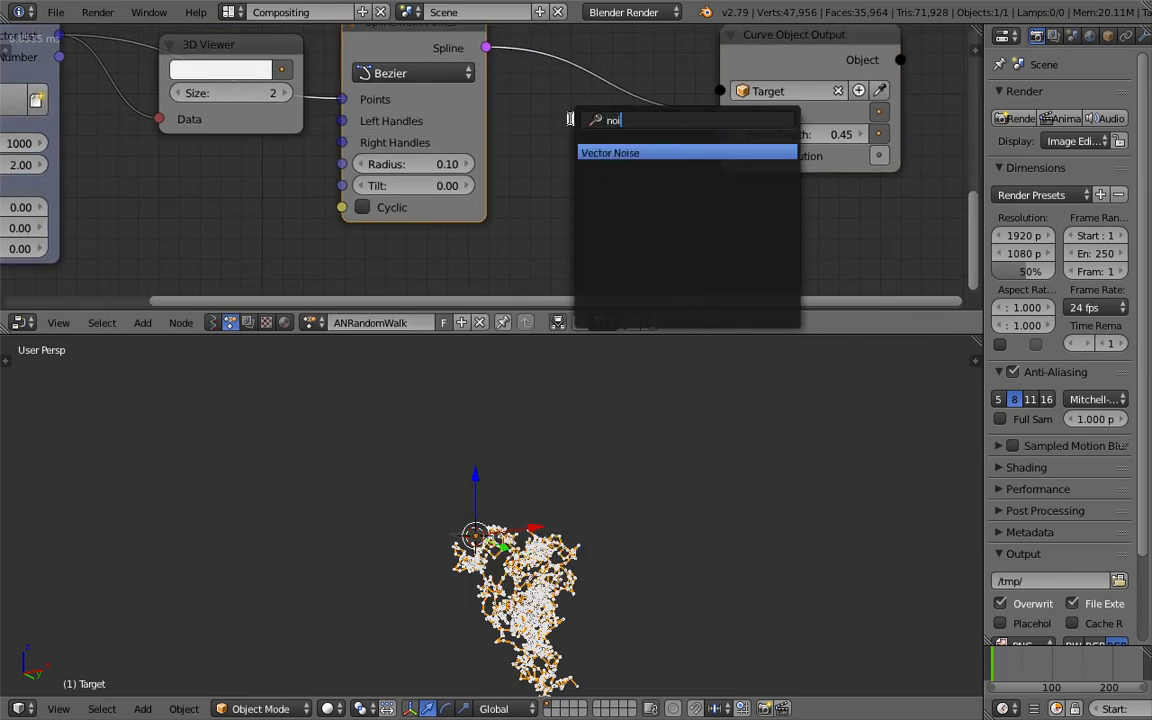
key("Return")
left_click(575, 135)
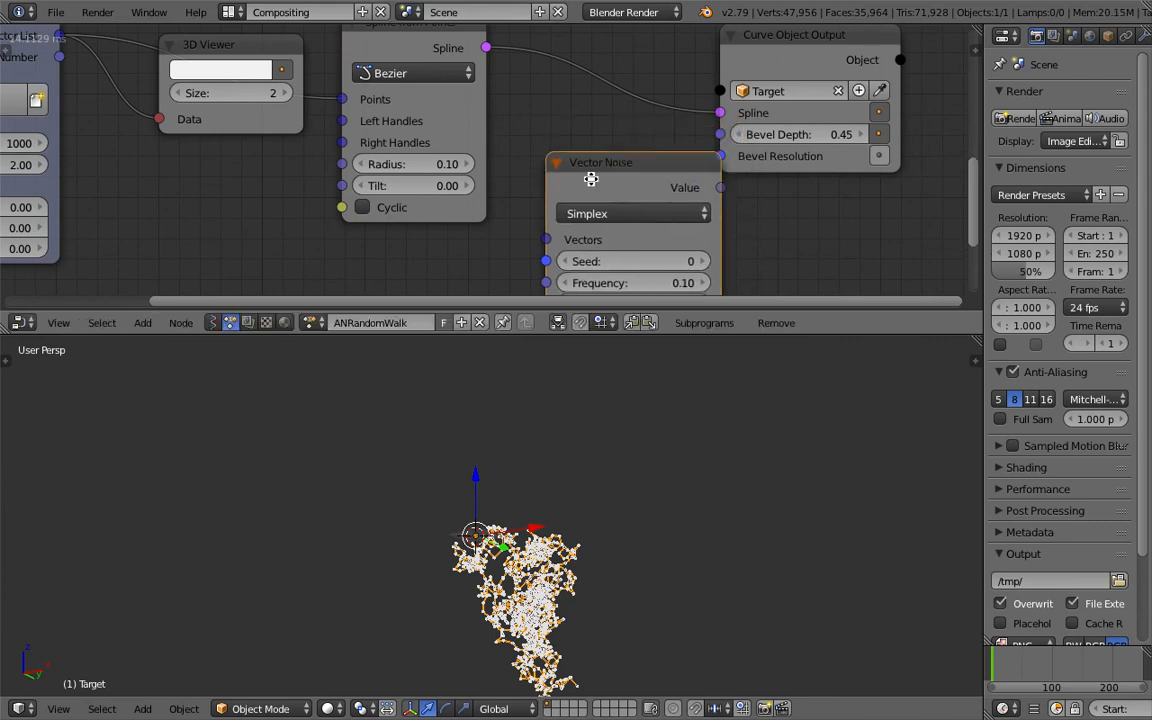
scroll(583, 120, "up", 2)
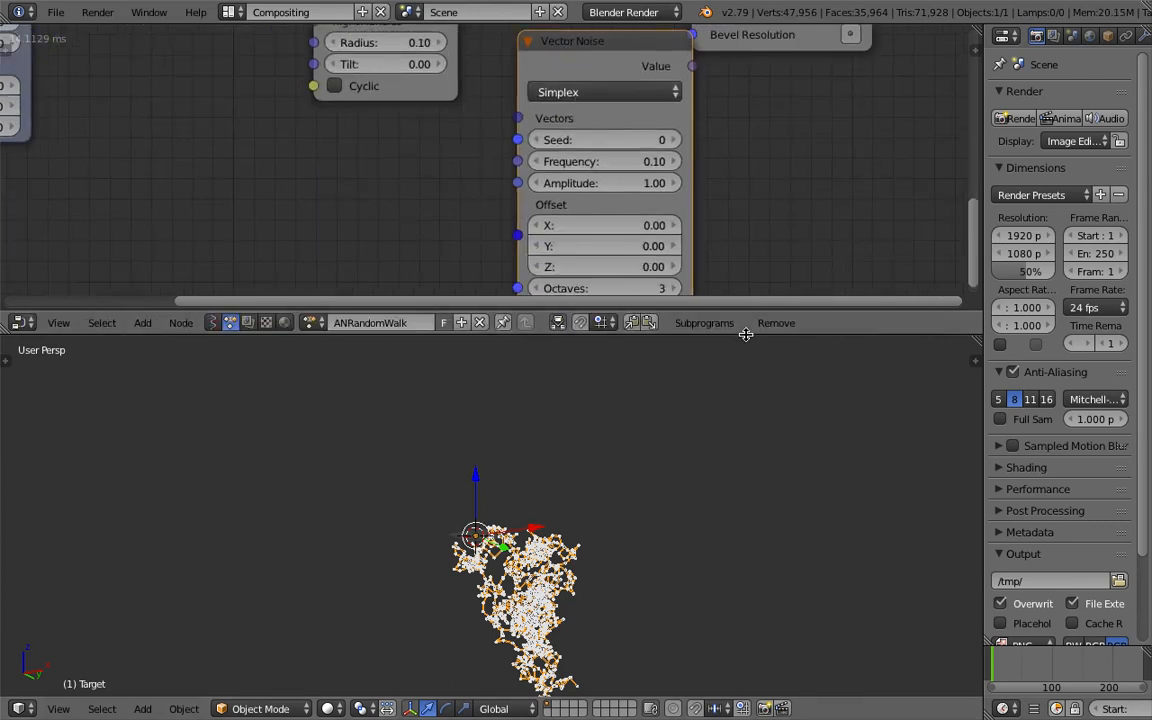
left_click_drag(670, 308, 689, 445)
scroll(545, 250, "down", 2)
left_click_drag(700, 72, 766, 51)
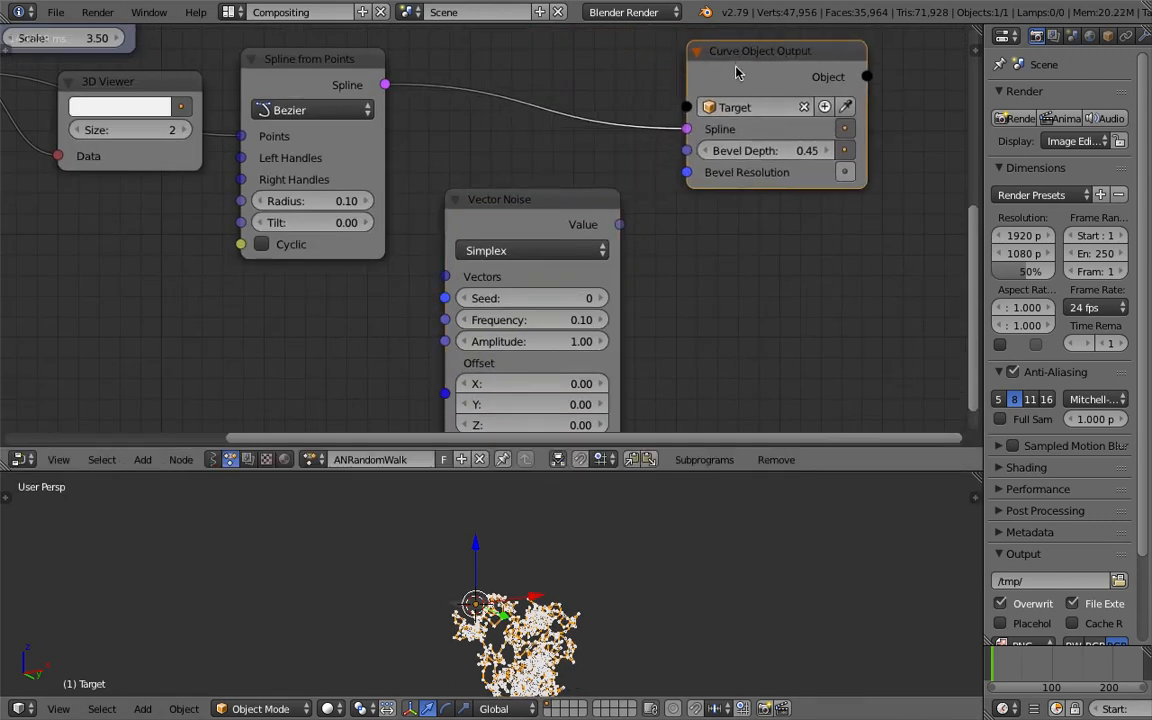
left_click_drag(520, 236, 516, 218)
middle_click_drag(516, 218, 521, 187)
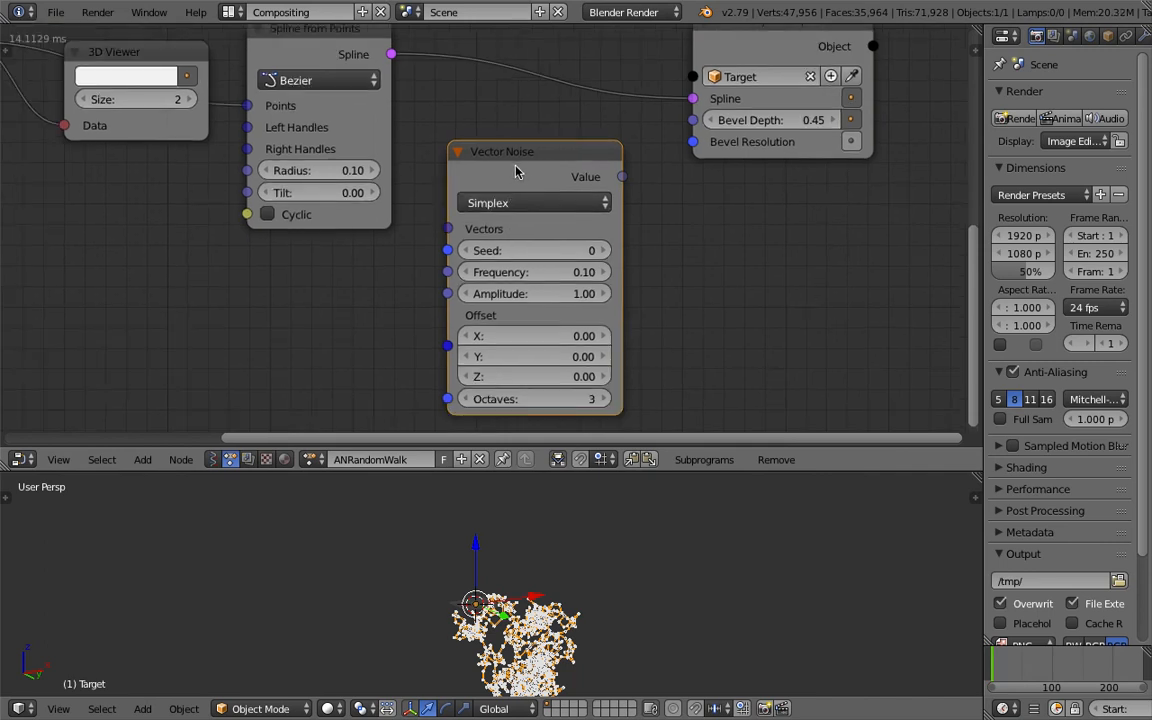
scroll(515, 178, "down", 1)
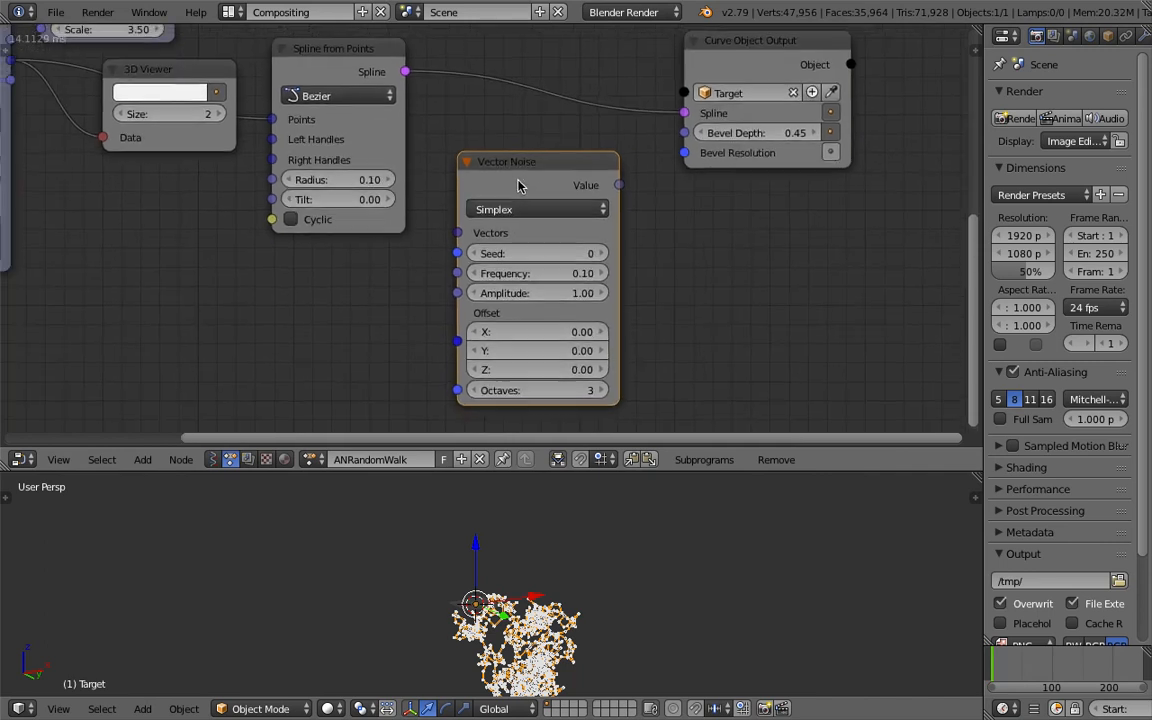
Delete the Vector Noise node and reposition the Spline from Points node.
left_click_drag(500, 168, 535, 175)
key("x")
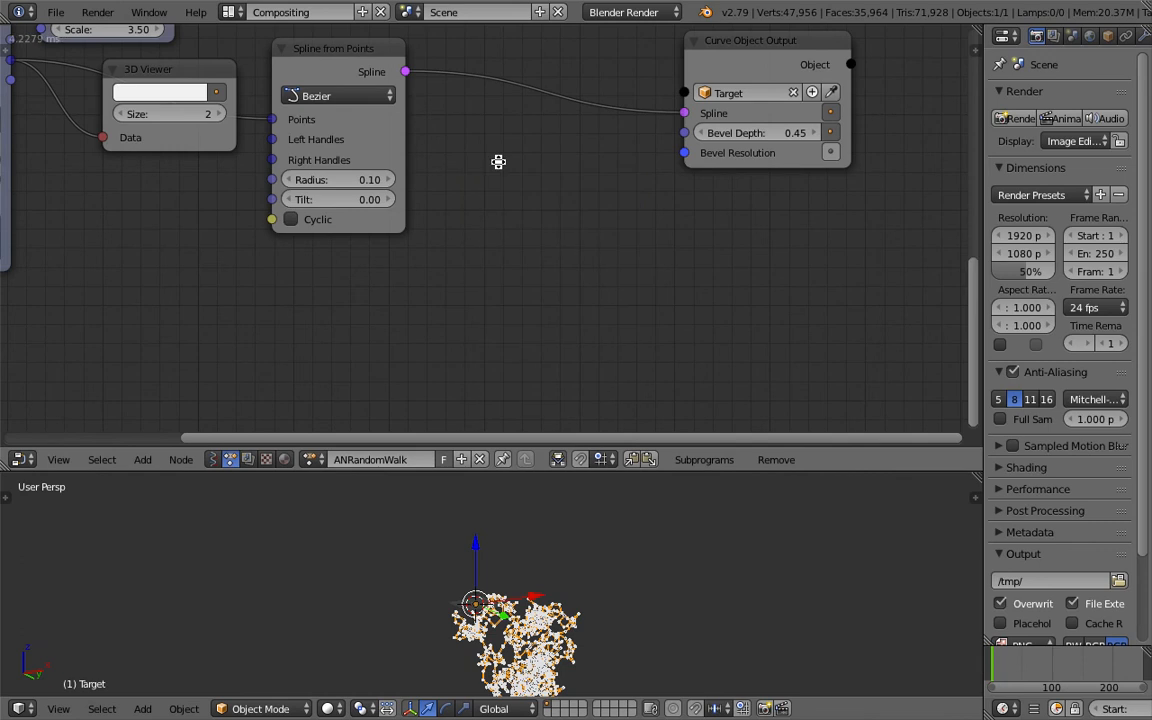
middle_click_drag(500, 160, 520, 185)
Move the output and 3D Viewer nodes and set the viewer point colour to green, then blue.
left_click_drag(400, 115, 410, 100)
left_click_drag(790, 90, 802, 118)
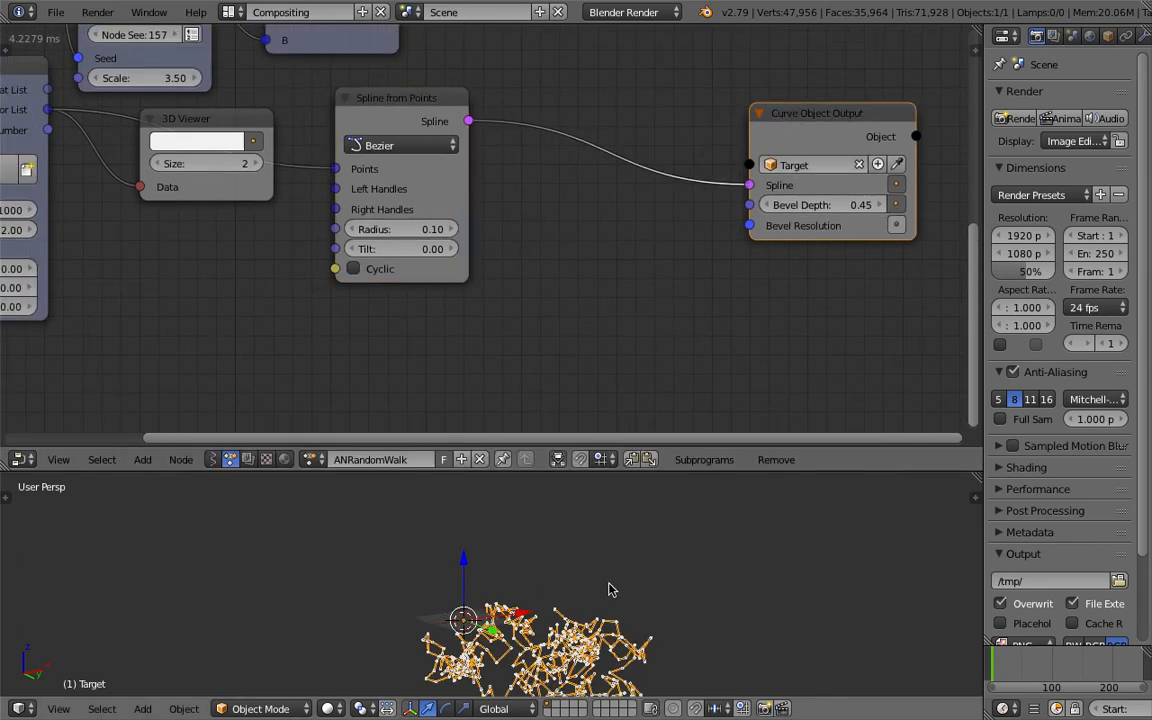
scroll(478, 565, "up", 4)
scroll(478, 565, "up", 3)
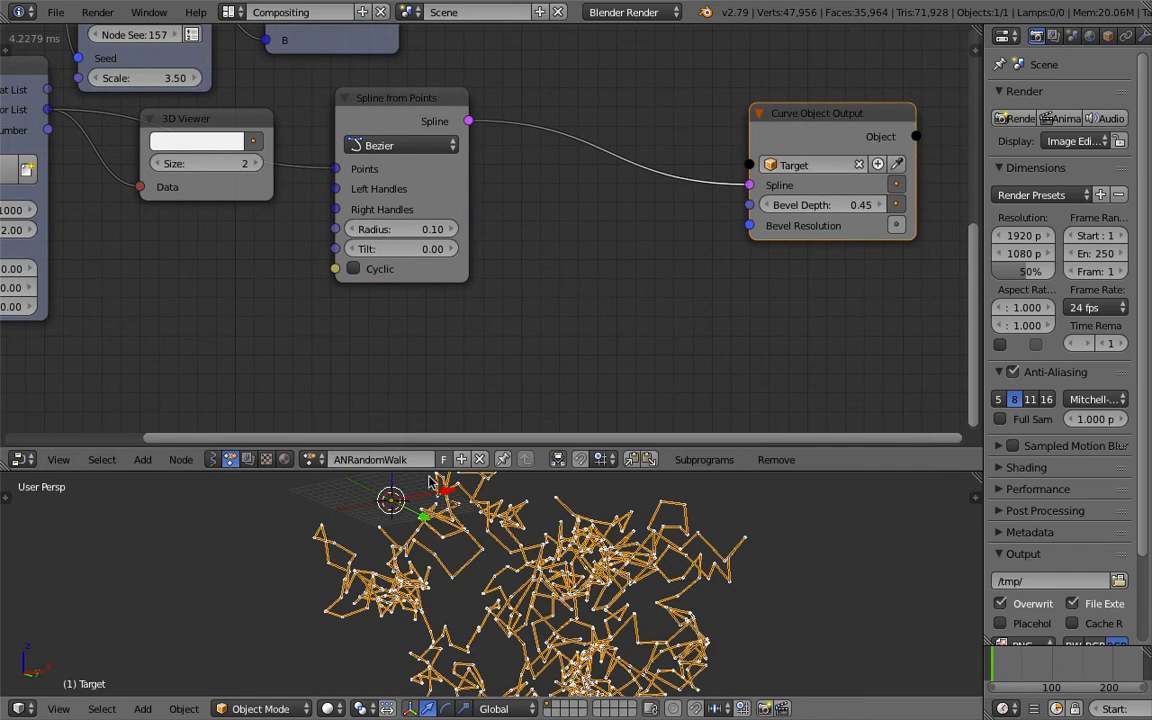
middle_click_drag(432, 300, 485, 395)
left_click_drag(205, 130, 230, 250)
left_click(225, 265)
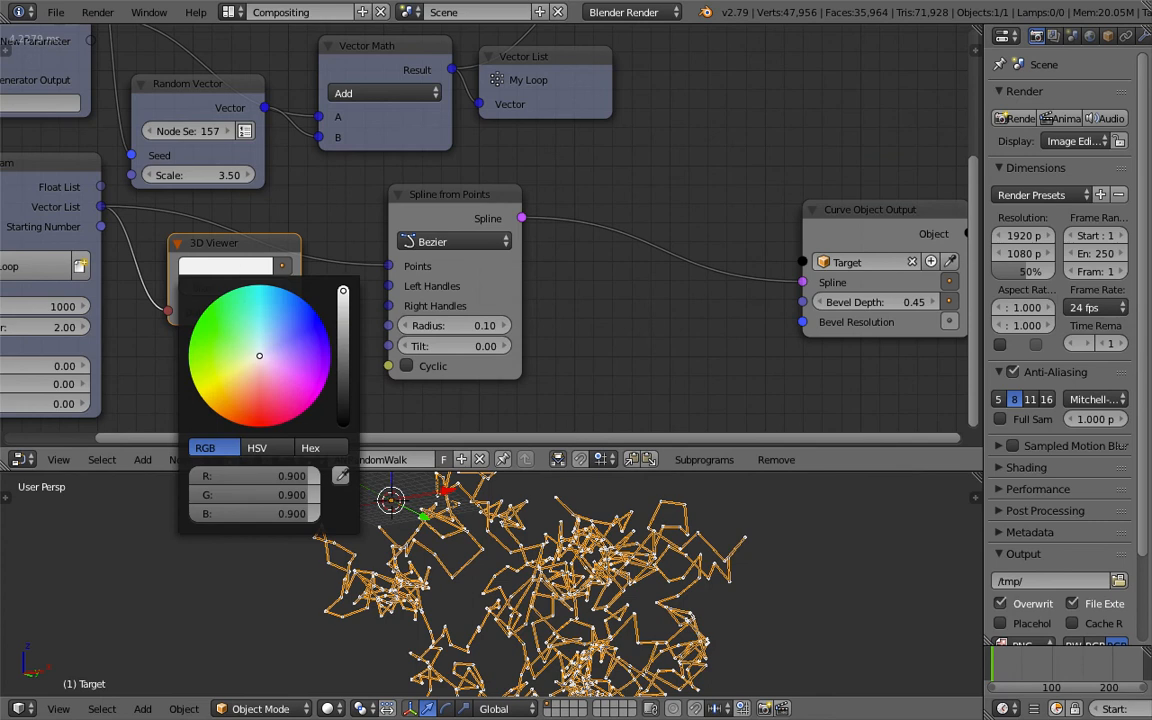
left_click(204, 355)
middle_click_drag(560, 330, 524, 312)
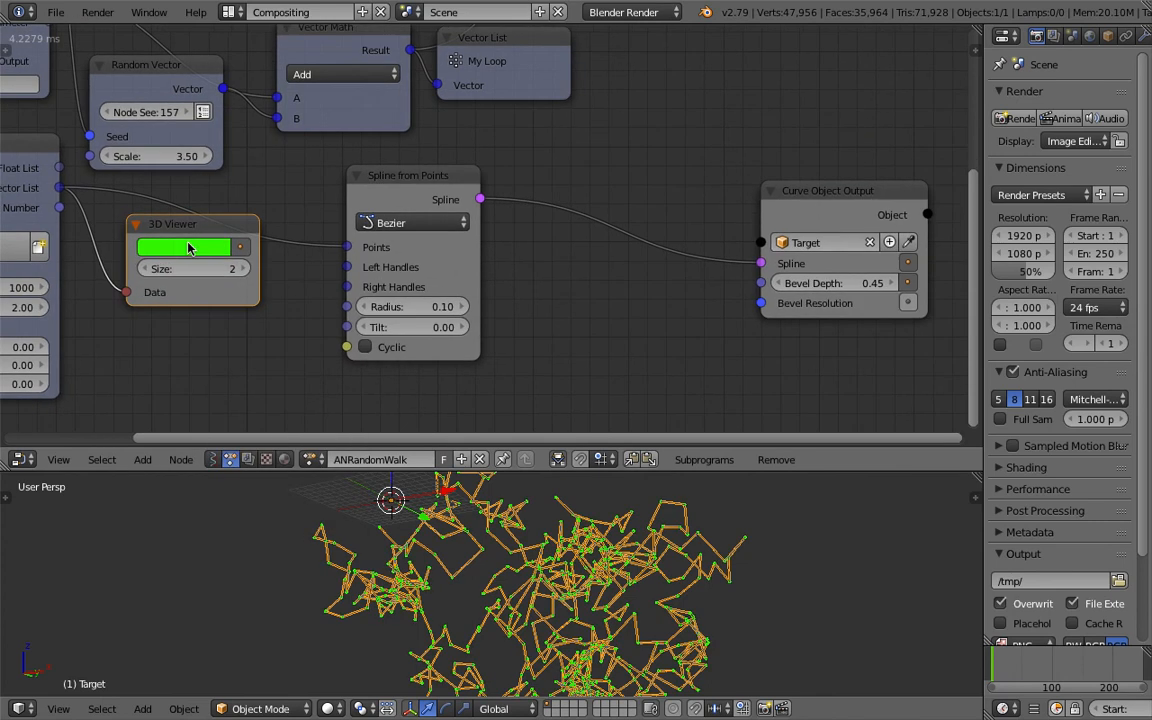
left_click(189, 248)
left_click(255, 325)
Save the project over the existing file.
middle_click_drag(620, 345, 580, 316)
key("ctrl+s")
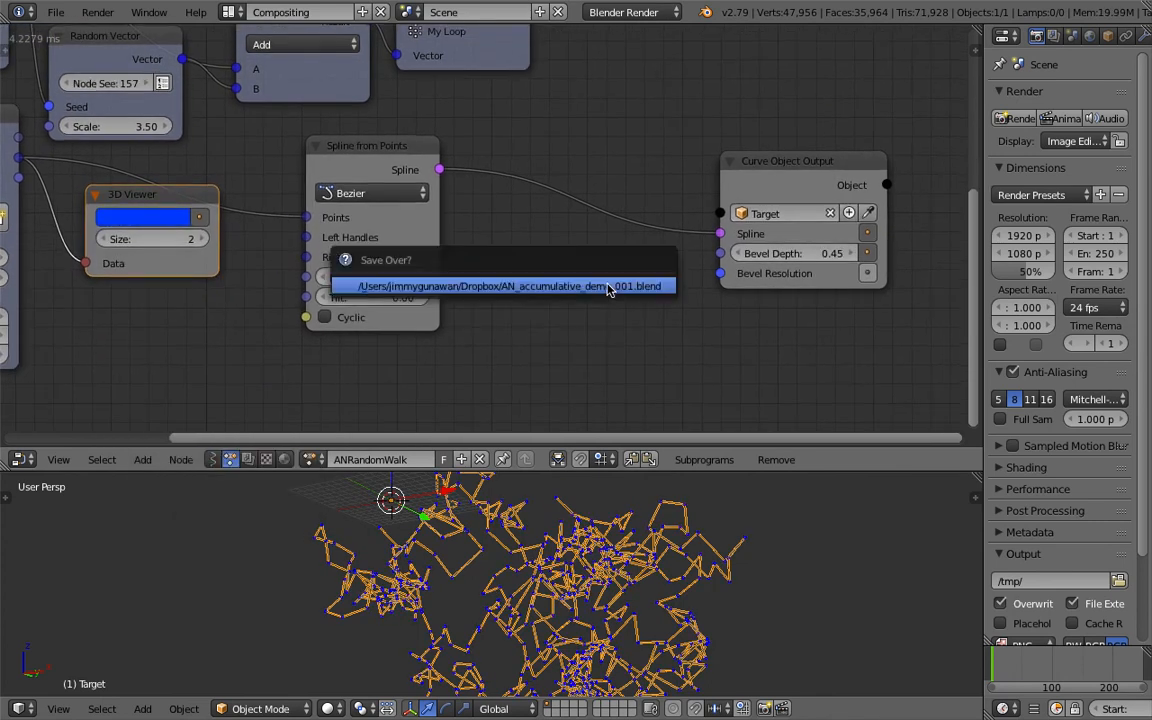
left_click(607, 290)
key("shift+a")
Insert a Smooth Bezier Spline node into the spline link with smoothness 0.99.
left_click(510, 202)
type("smoo")
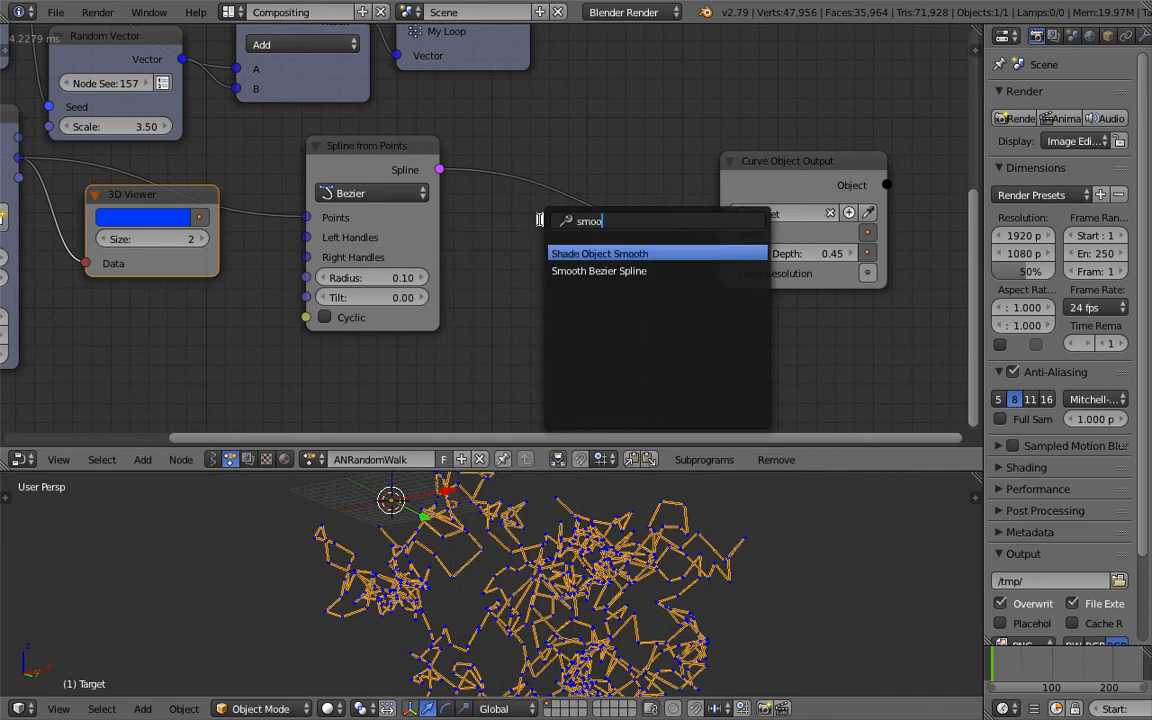
key("Down")
key("Return")
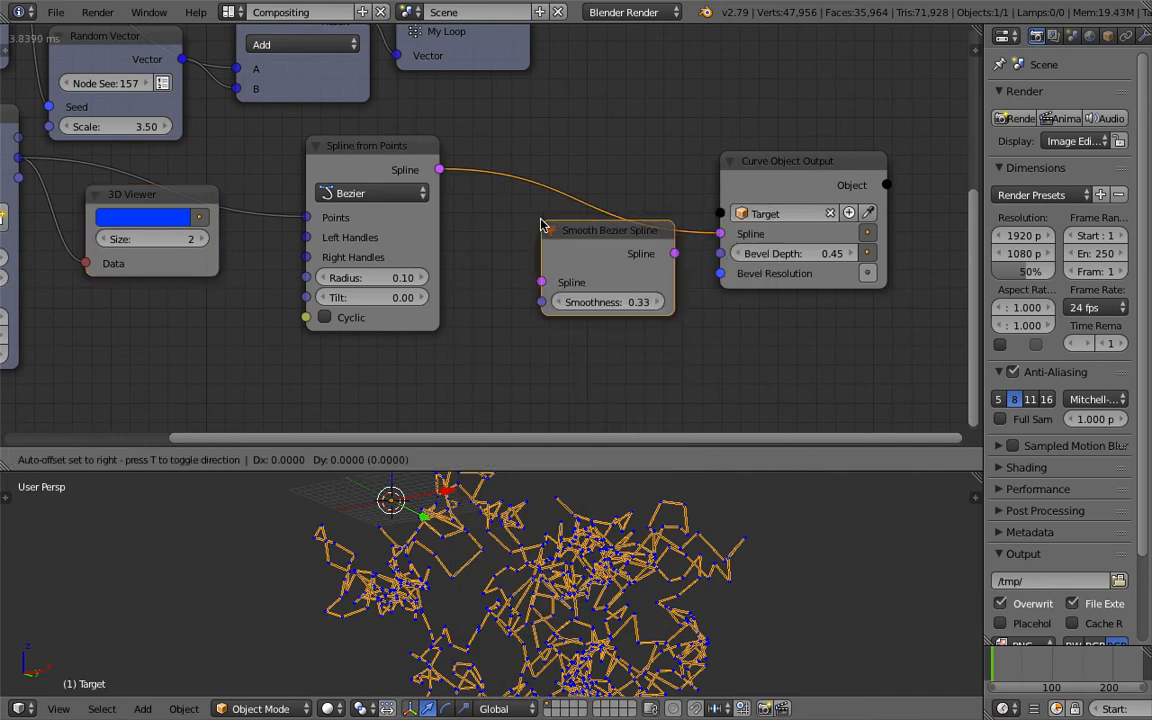
left_click(600, 230)
left_click_drag(560, 245, 660, 245)
mouse_move(550, 560)
middle_mouse_down()
mouse_move(483, 660)
mouse_move(400, 600)
middle_mouse_up()
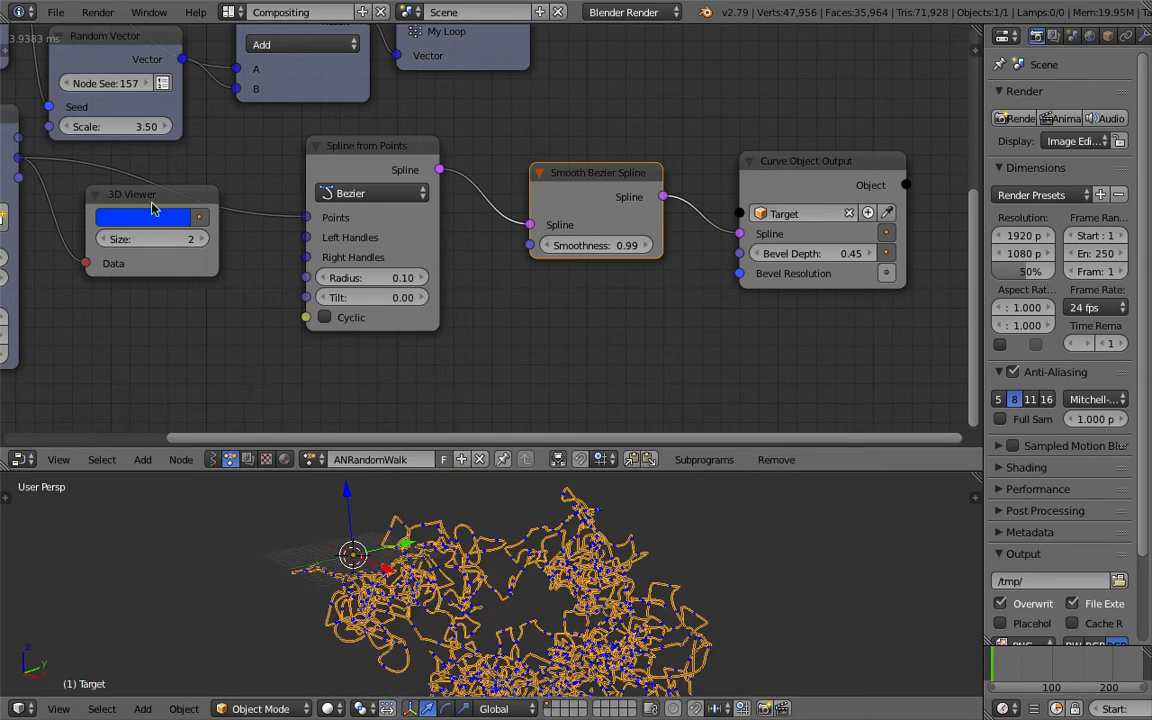
Move the 3D Viewer node aside and hide its point preview in the viewport.
left_click_drag(153, 207, 140, 245)
left_click(188, 263)
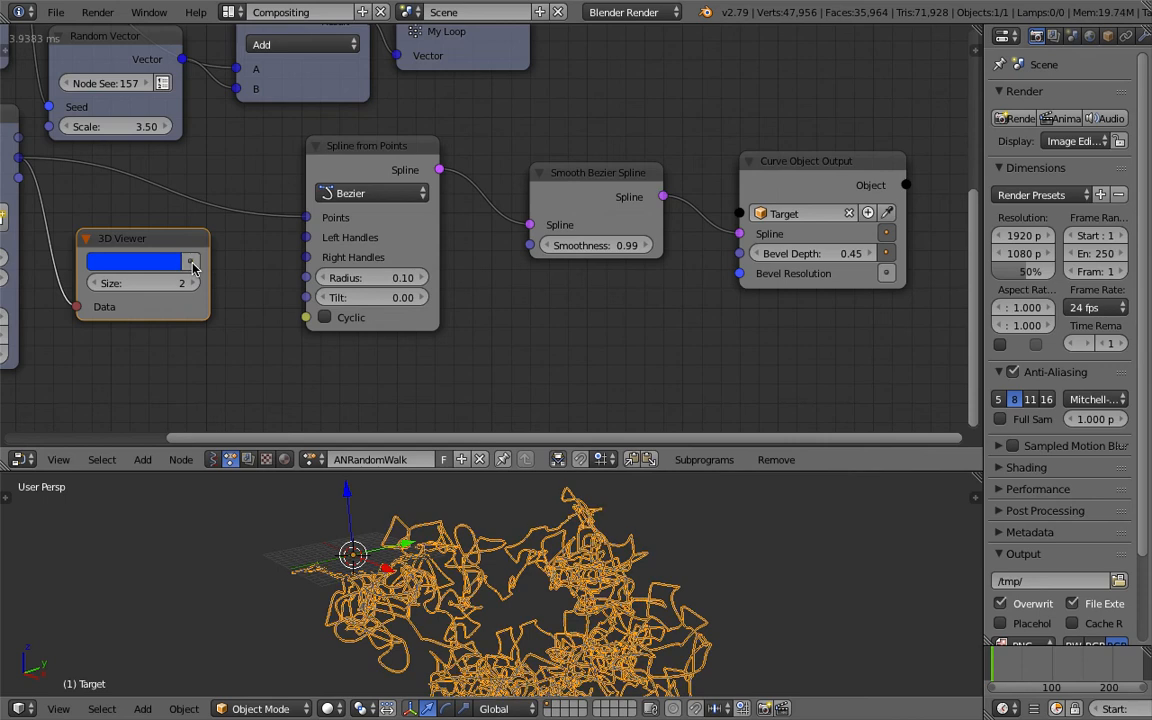
middle_click_drag(440, 617, 457, 615)
Try and cancel a Starting Point offset, then set the subprogram Iterations to 1140.
middle_click_drag(700, 250, 560, 350, "shift")
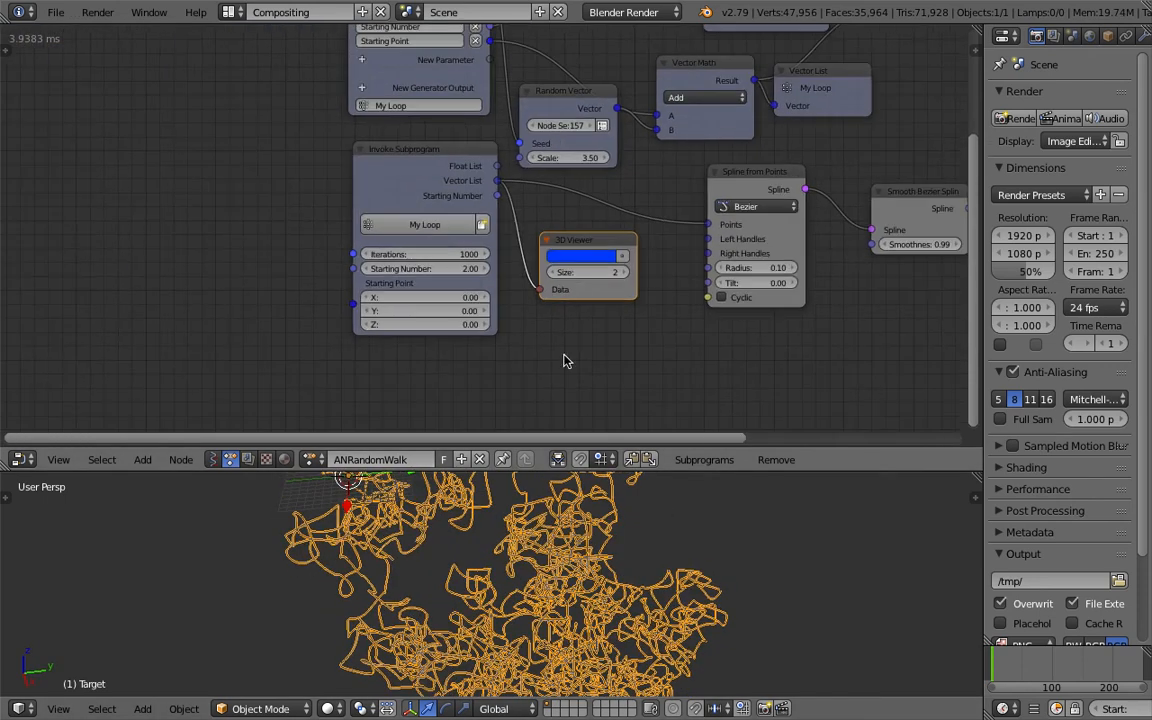
scroll(412, 226, "up", 3)
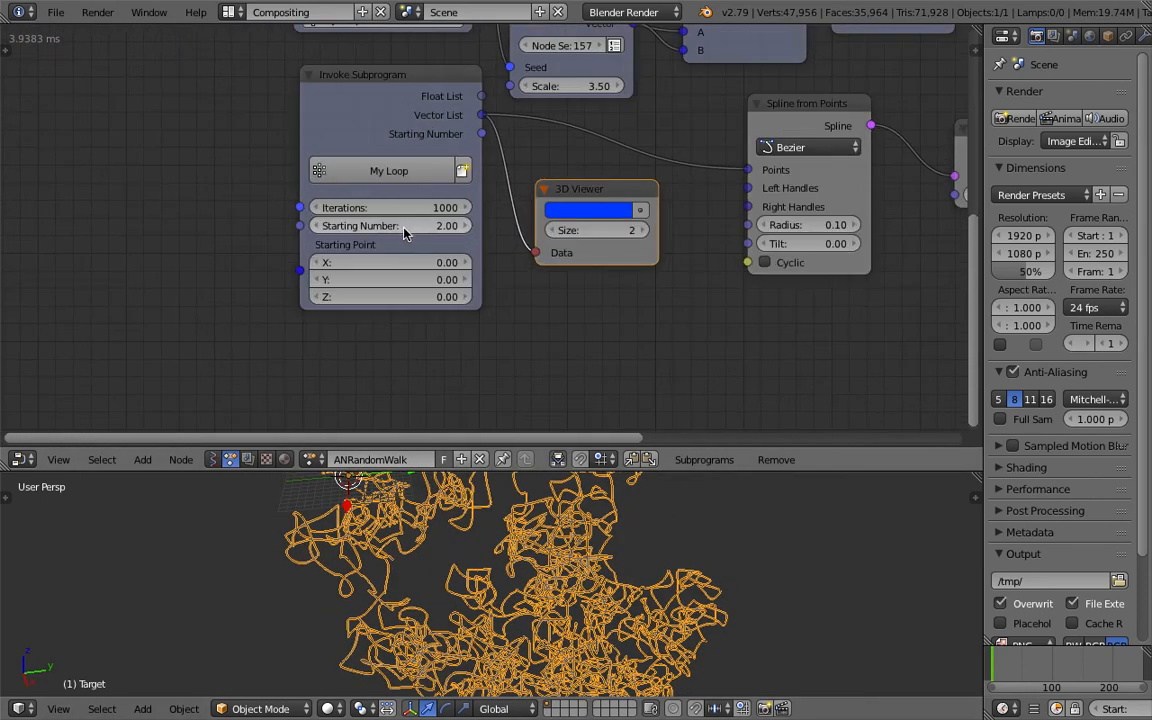
left_click_drag(408, 262, 470, 262)
left_click_drag(390, 262, 395, 262)
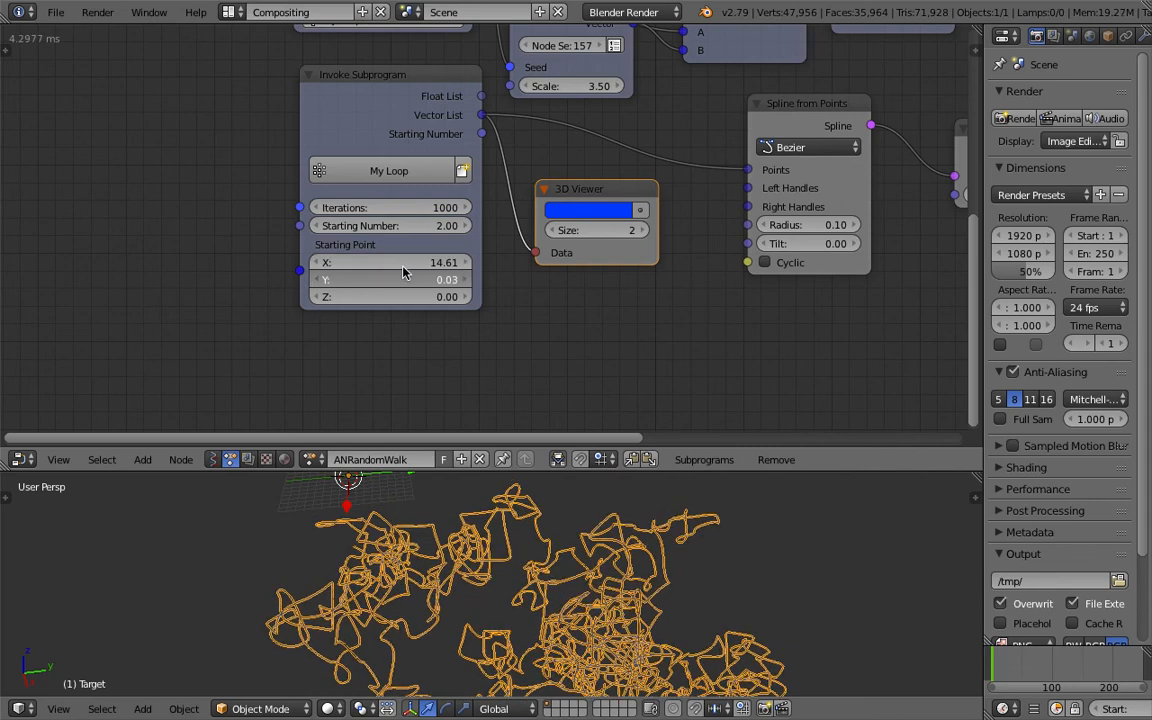
right_click(392, 267)
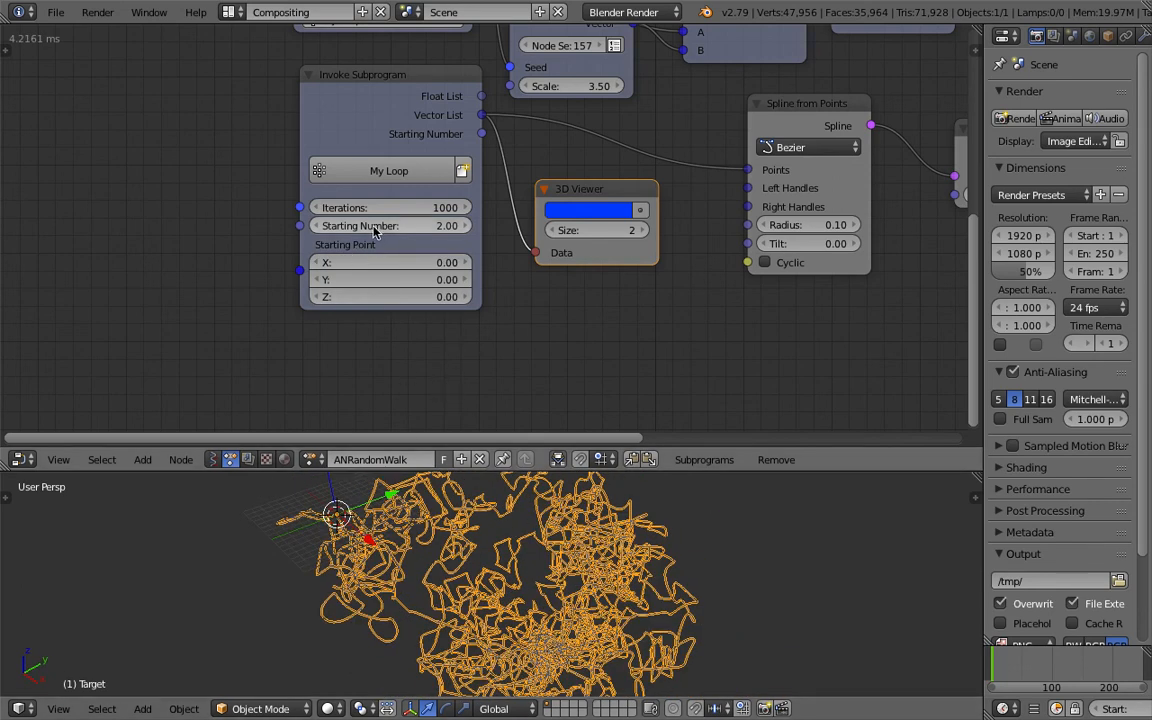
middle_click_drag(375, 232, 320, 320, "shift")
double_click(335, 295)
type("10")
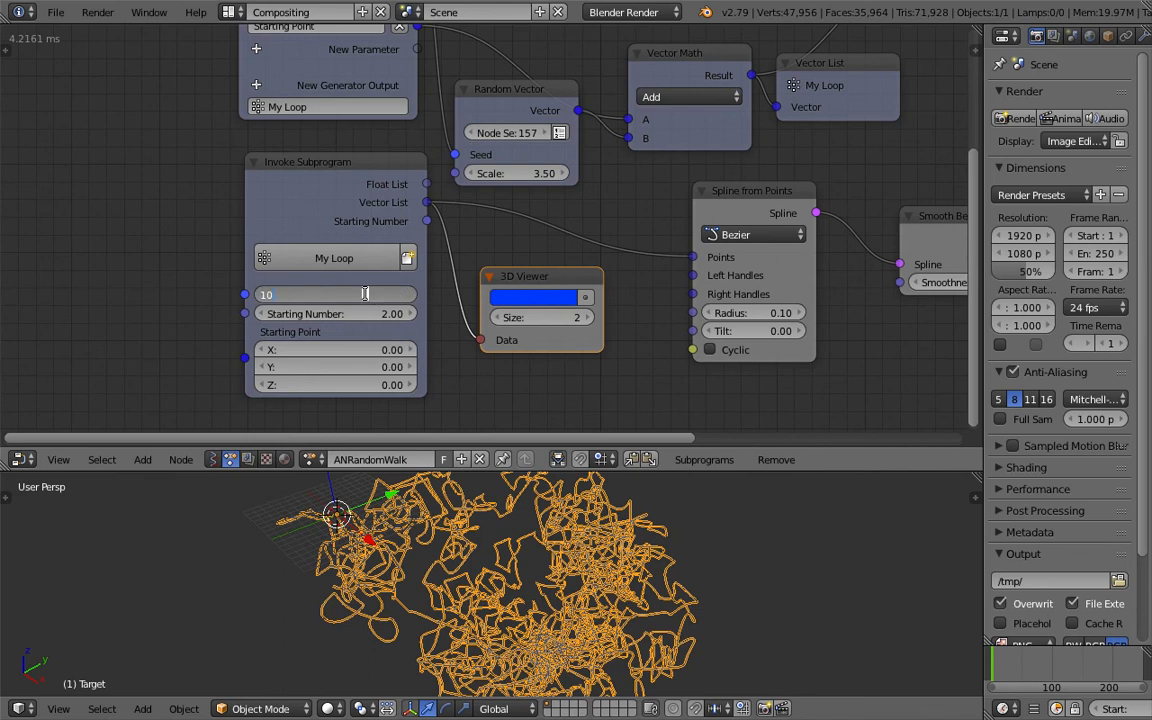
type("0")
key("Return")
Set the Random Vector seed to 310 and scale to 1.00, and give the viewport more space.
left_click_drag(515, 173, 720, 184)
left_click_drag(505, 133, 560, 133)
left_click_drag(335, 295, 400, 295)
scroll(518, 541, "up", 5)
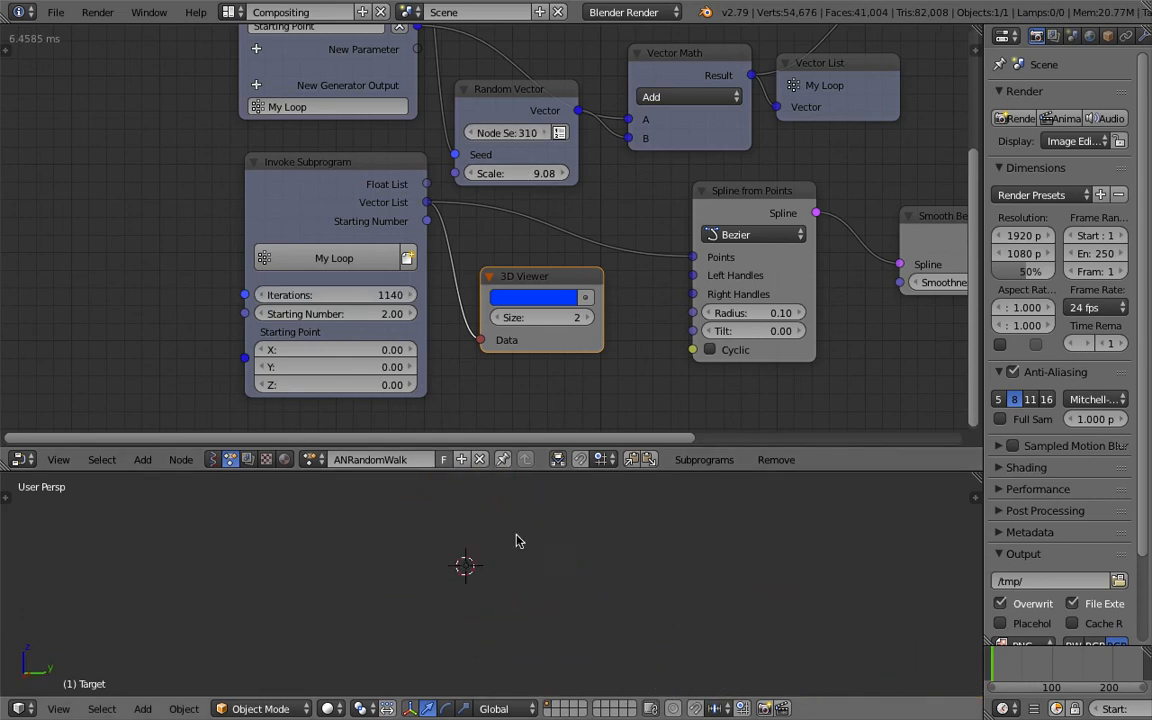
scroll(518, 541, "down", 3)
scroll(545, 545, "down", 2)
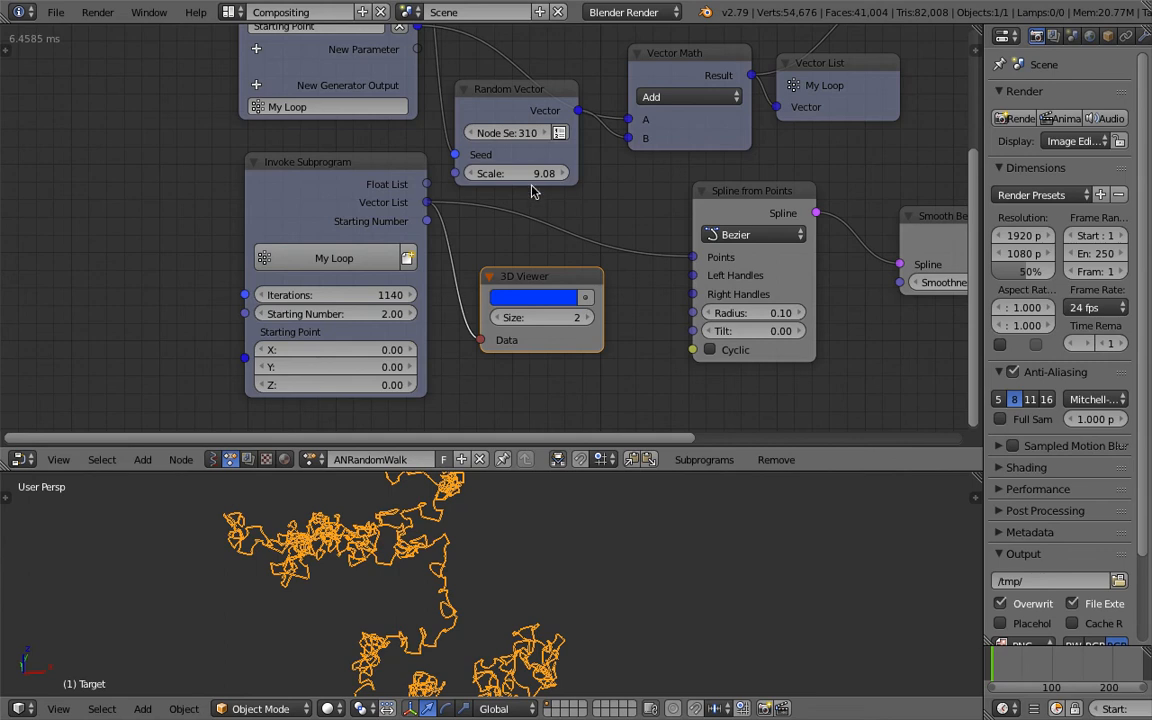
left_click_drag(543, 173, 480, 173)
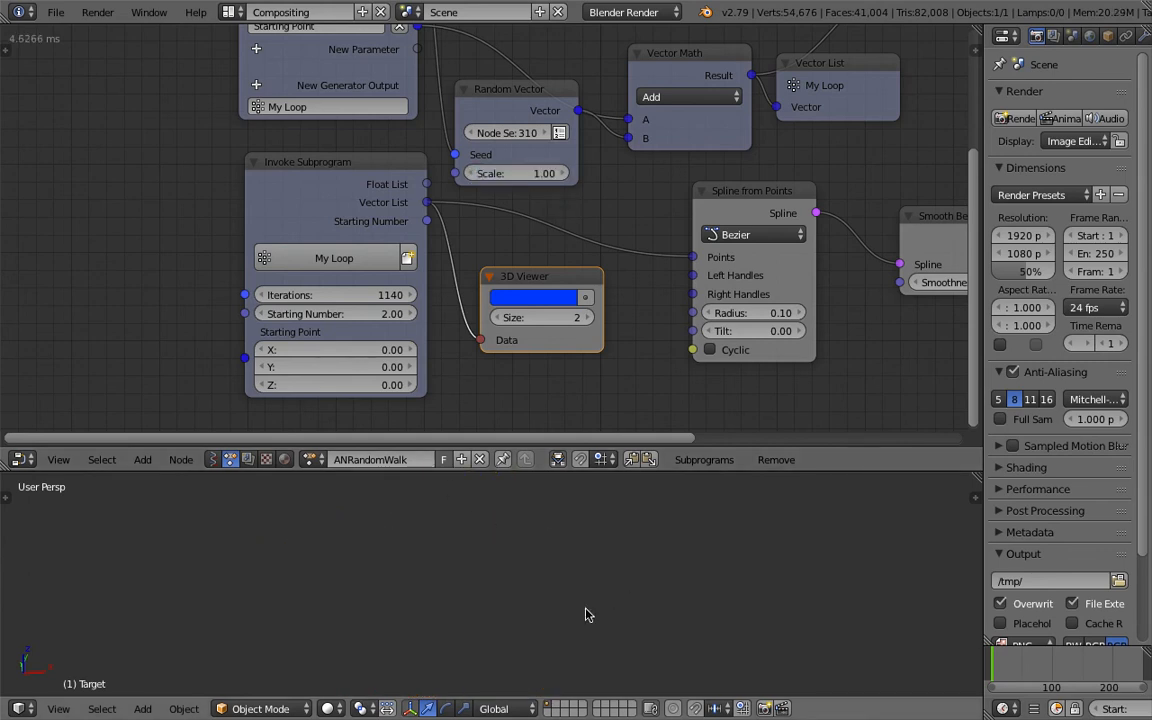
mouse_move(380, 545)
middle_mouse_down()
mouse_move(520, 598)
mouse_move(528, 653)
mouse_move(568, 485)
middle_mouse_up()
scroll(545, 582, "up", 4)
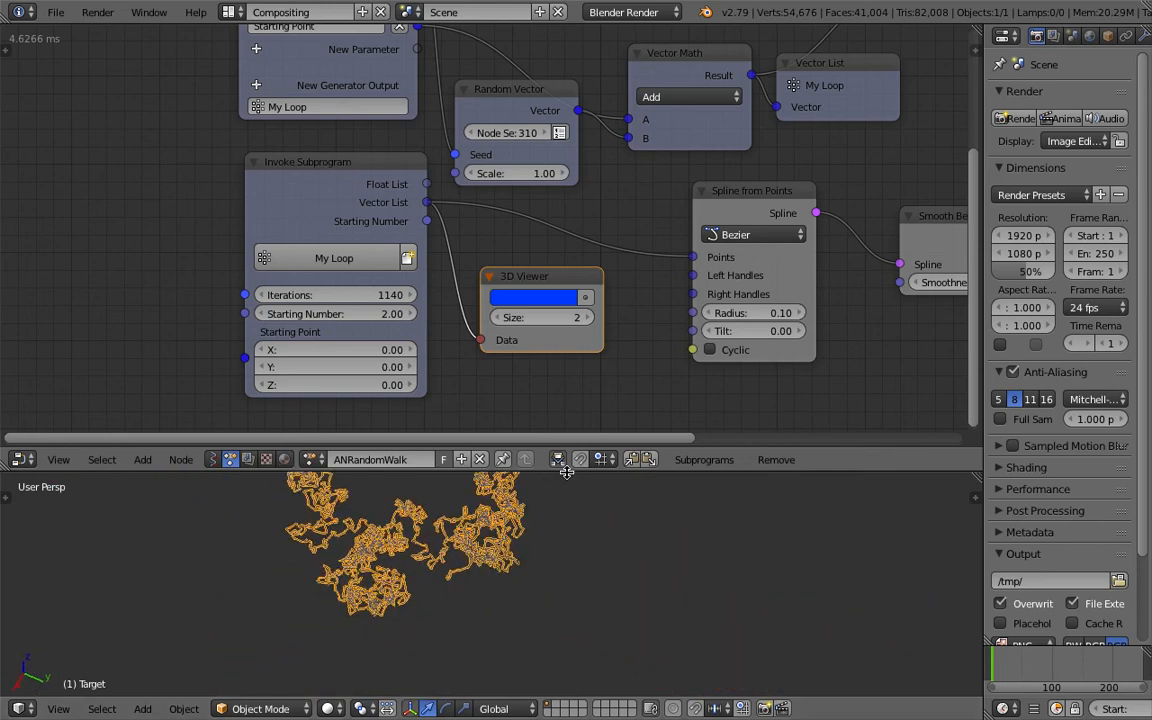
left_click_drag(568, 473, 560, 383)
middle_click_drag(520, 495, 543, 502)
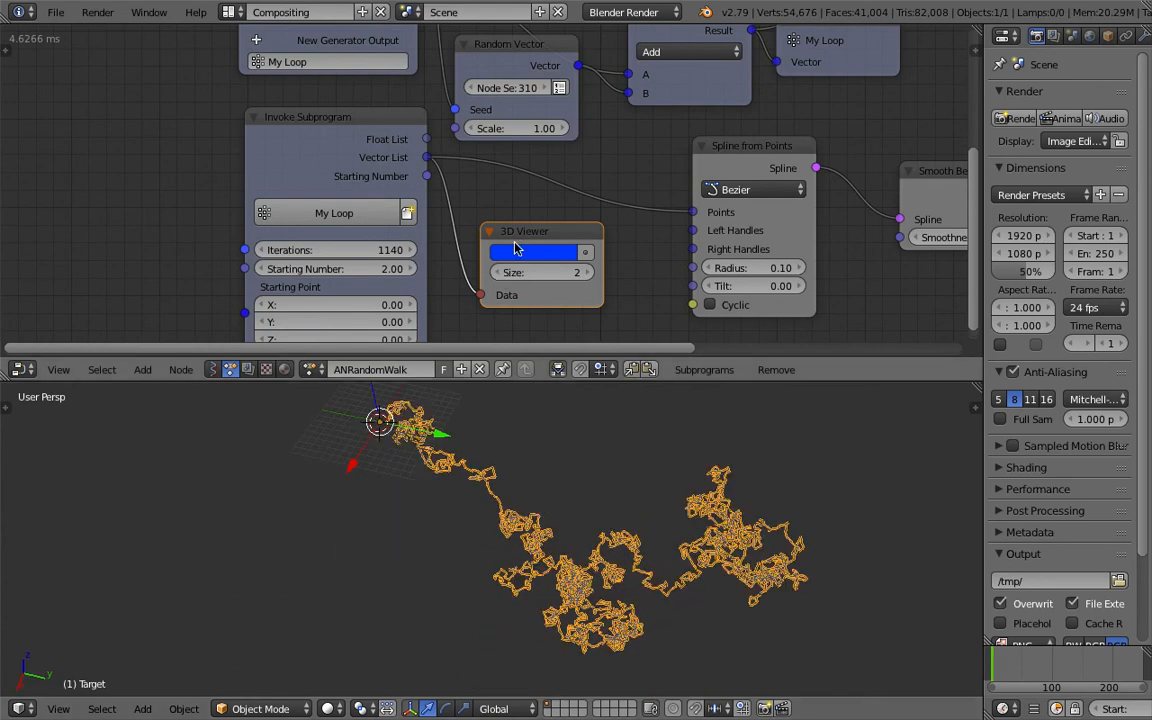
scroll(330, 143, "down", 4)
mouse_move(420, 150)
middle_mouse_down()
mouse_move(330, 143)
mouse_move(420, 190)
middle_mouse_up()
Move the Reassign Loop Parameter and Vector List nodes further right.
key("g")
left_click(737, 138)
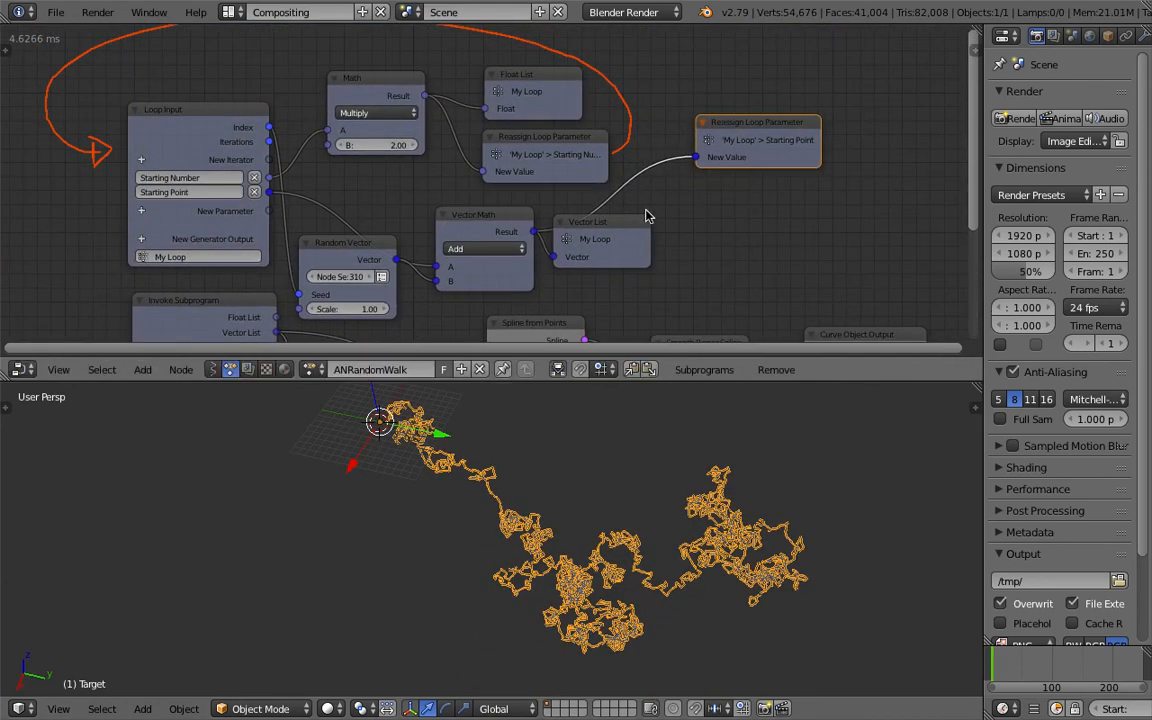
left_click_drag(598, 222, 850, 196)
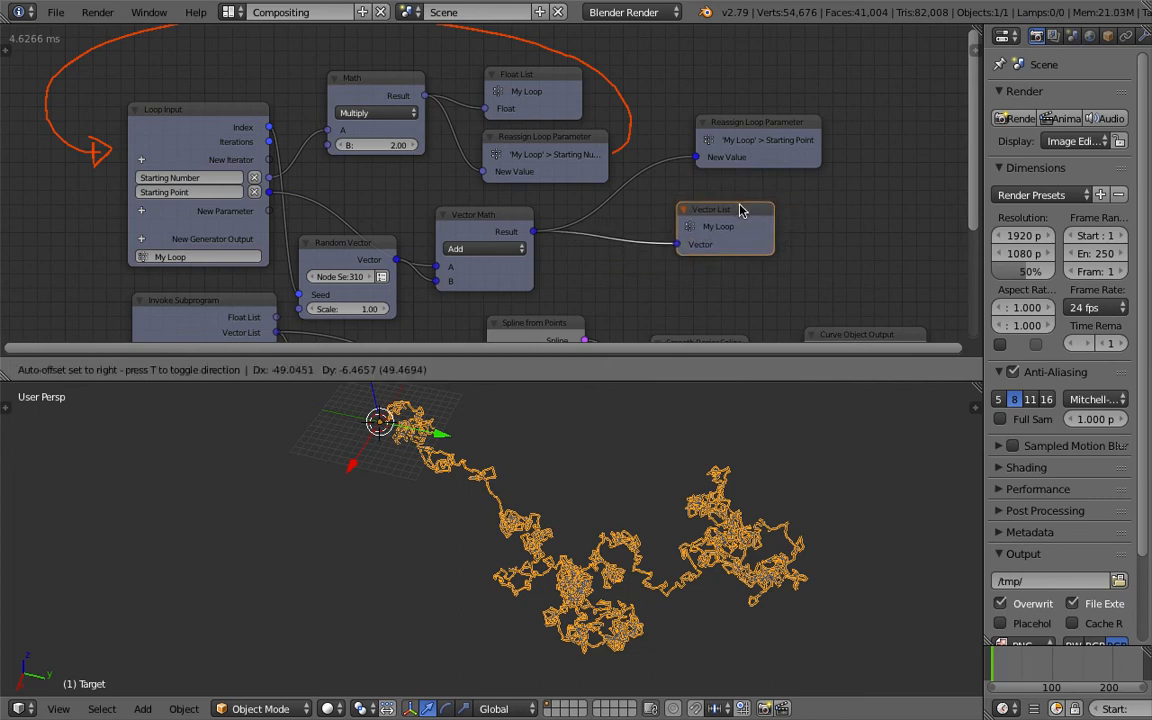
left_click_drag(757, 122, 800, 146)
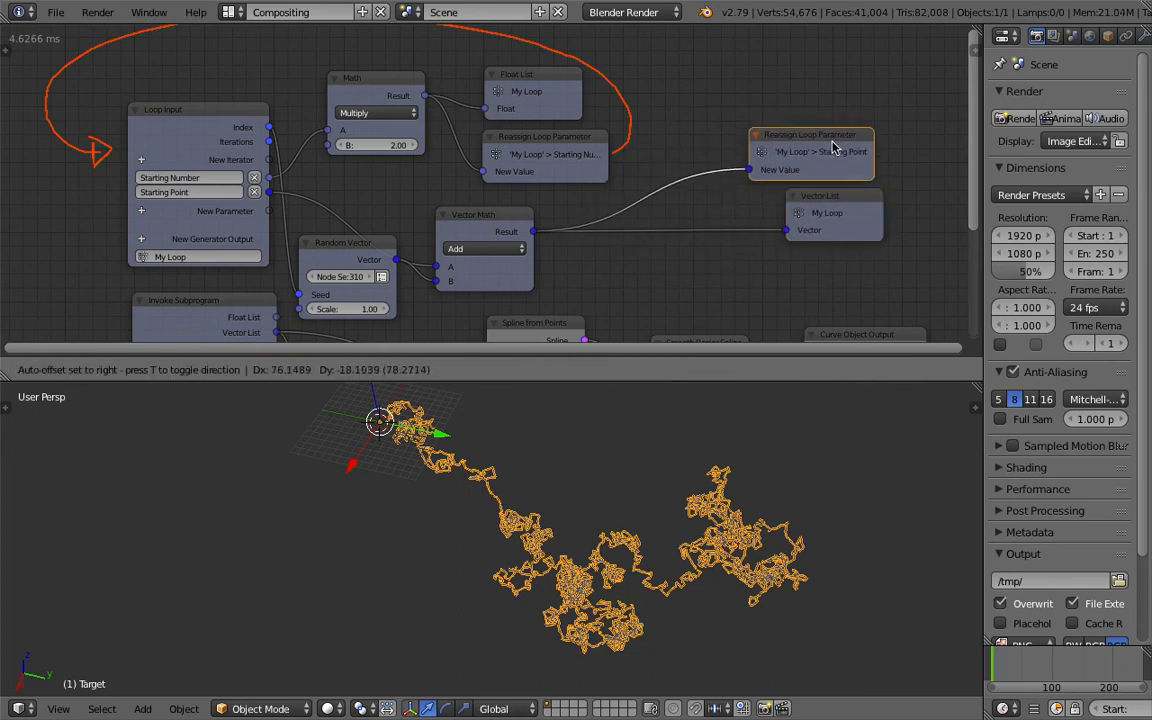
left_click(850, 146)
middle_click_drag(787, 220, 724, 222)
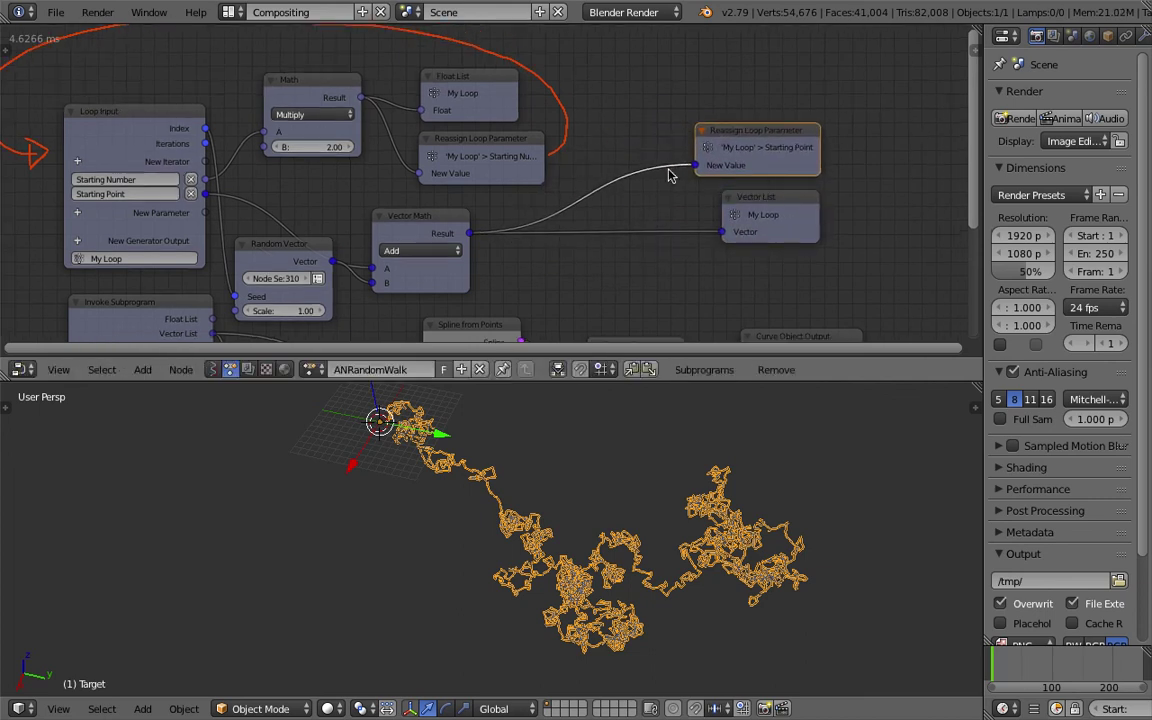
In the Loop Input's socket settings, uncheck Starting Number as a loop output.
left_click(135, 111)
left_click(978, 52)
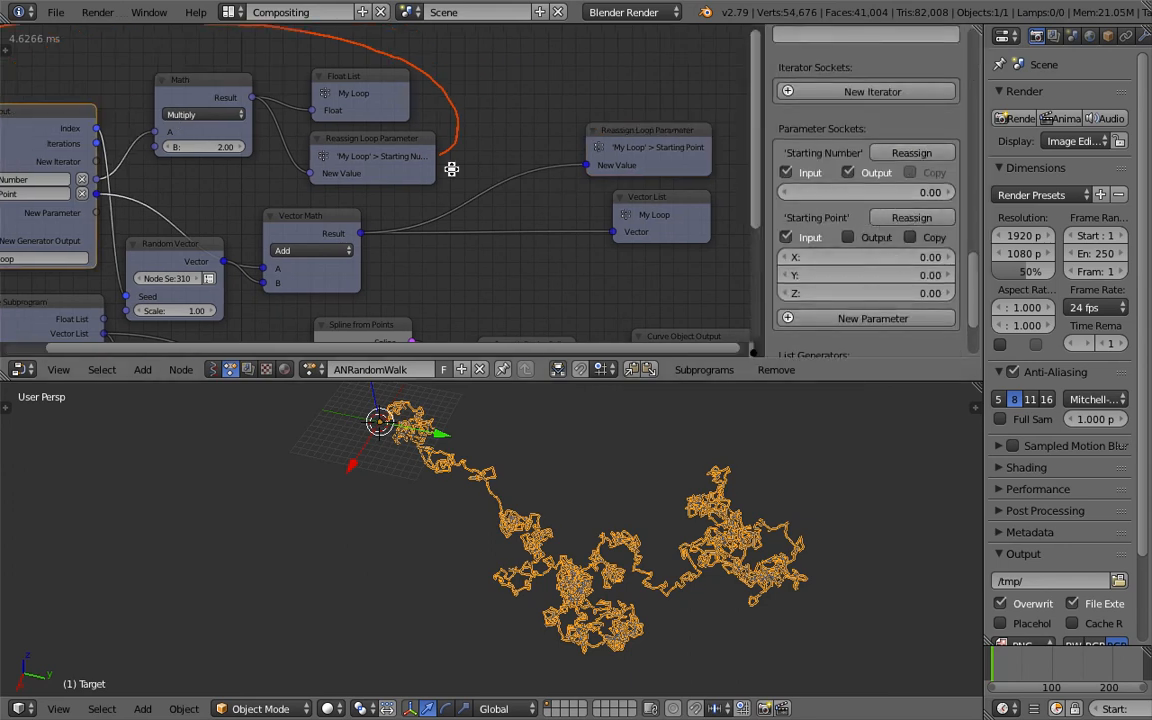
middle_click_drag(440, 150, 544, 65)
middle_click_drag(600, 250, 693, 195)
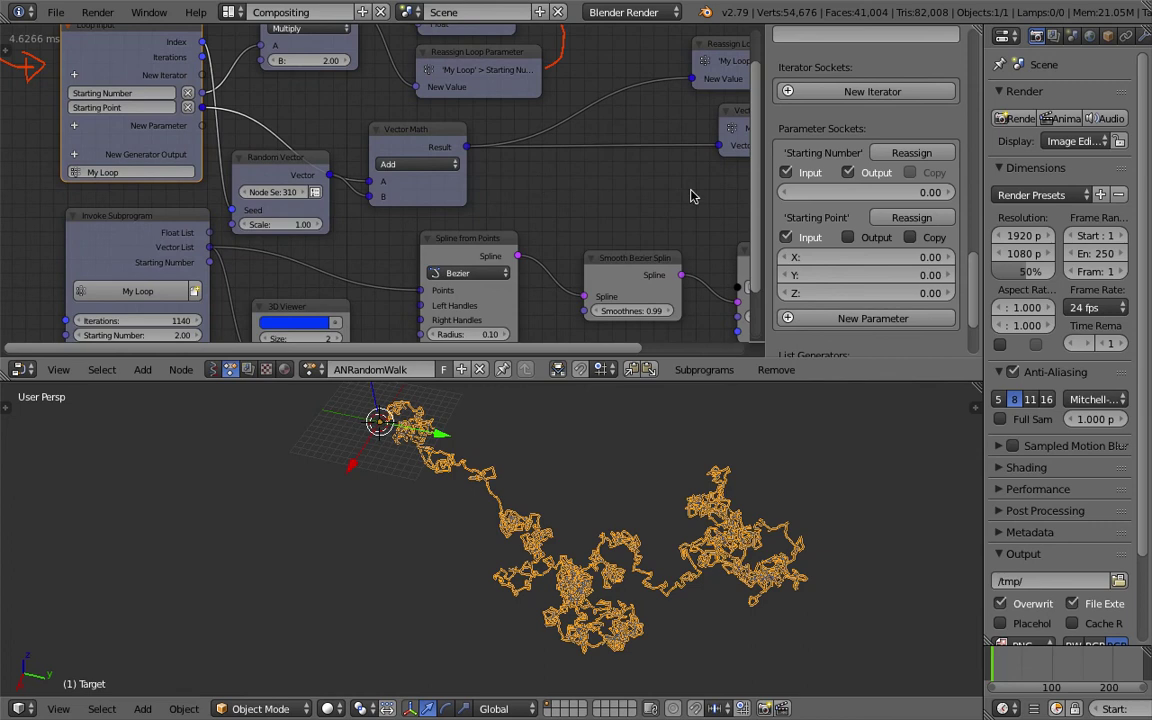
left_click(849, 173)
Raise the iteration count to 1255 and orbit the viewport as the walk animates.
middle_click_drag(280, 290, 290, 243)
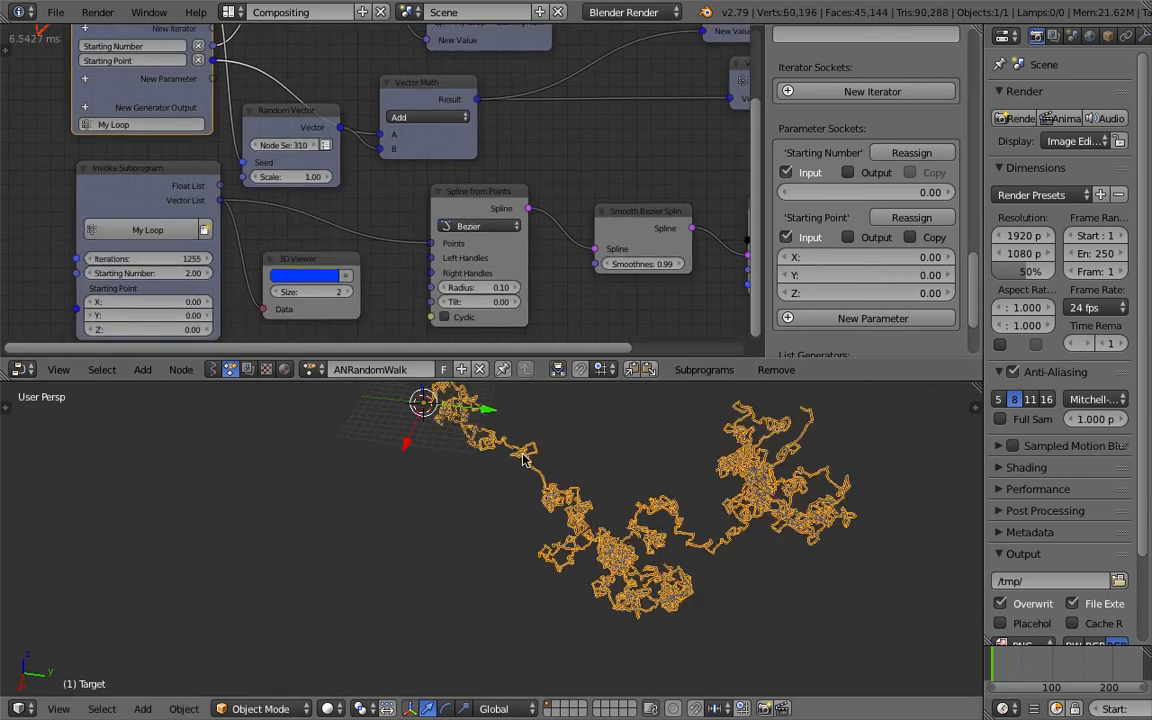
middle_click_drag(380, 560, 520, 460, "shift")
scroll(495, 455, "down", 3)
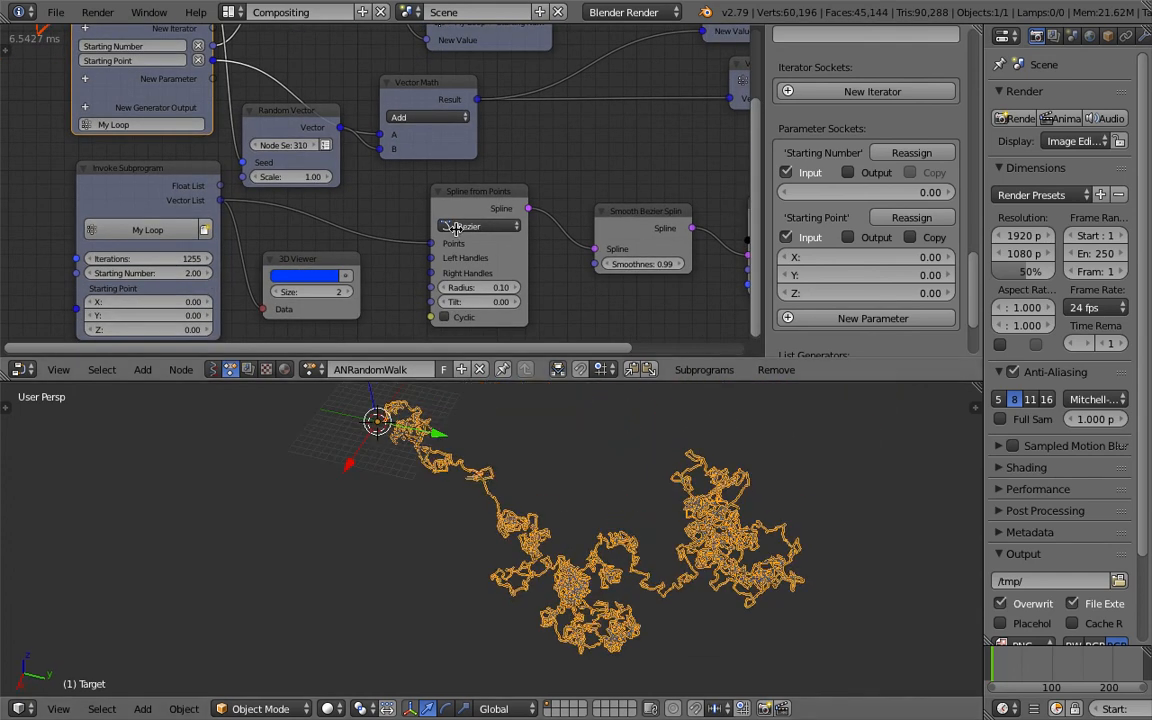
scroll(435, 230, "down", 3)
scroll(435, 230, "down", 2)
scroll(358, 205, "up", 2)
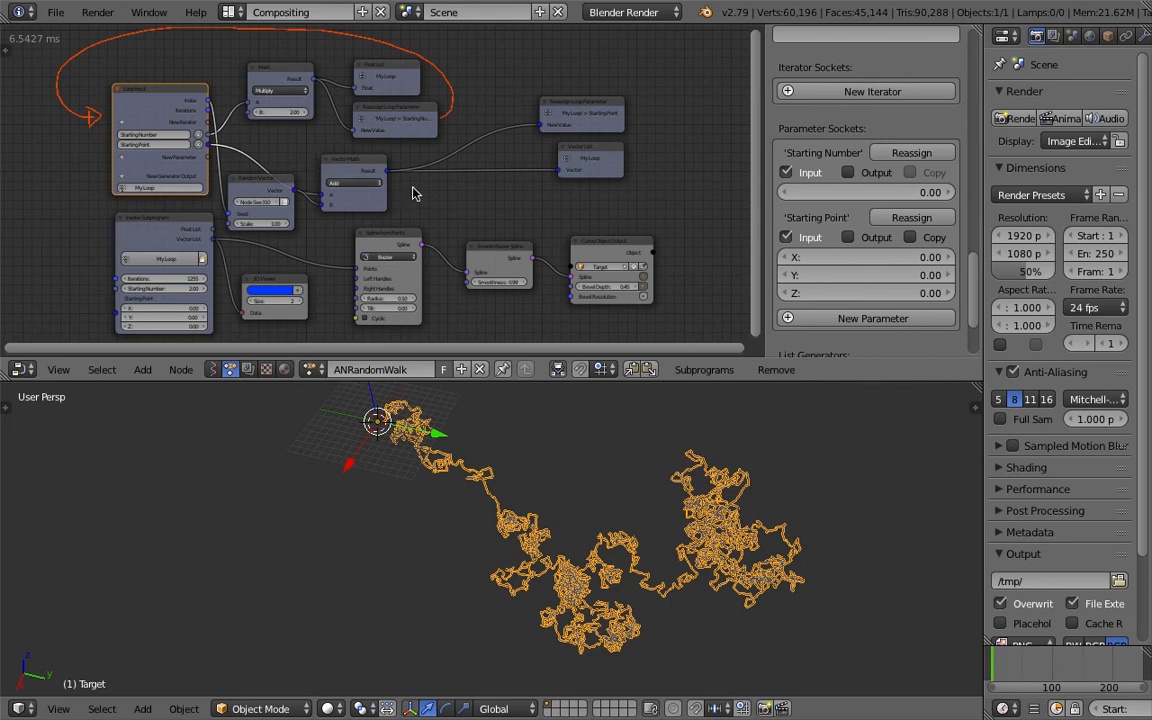
middle_click_drag(415, 192, 443, 205)
mouse_move(470, 385)
middle_mouse_down()
mouse_move(527, 500)
mouse_move(520, 511)
middle_mouse_up()
scroll(330, 200, "up", 2)
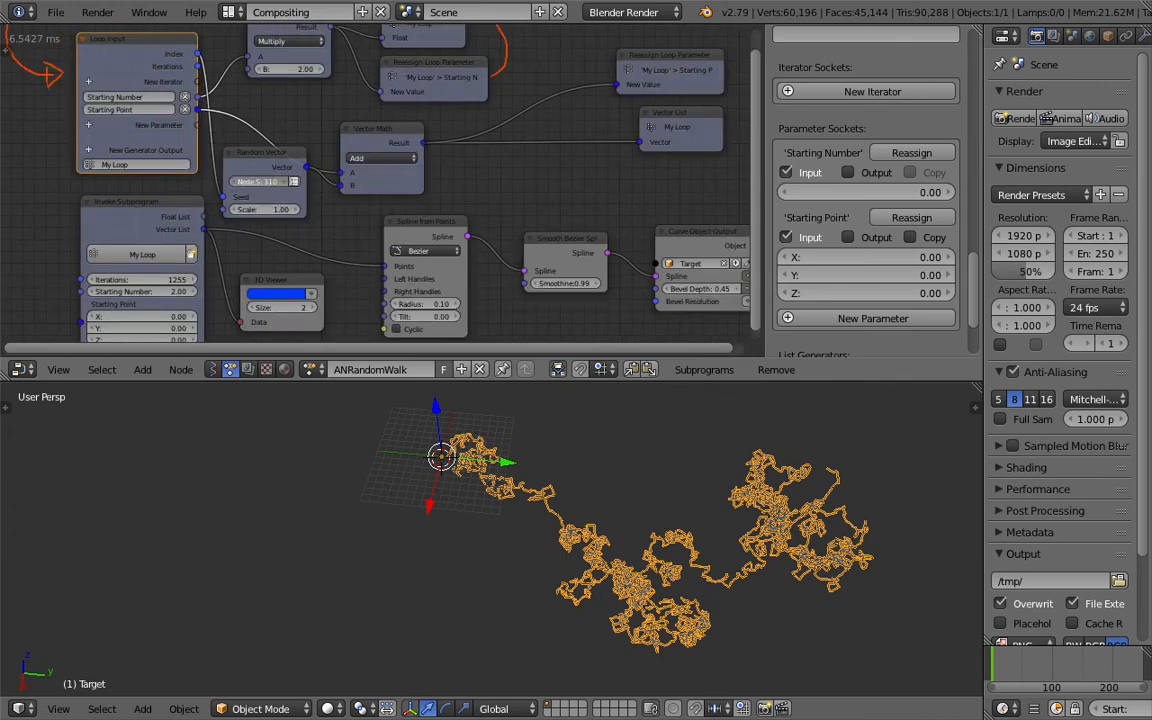
middle_click_drag(445, 570, 505, 525, "shift")
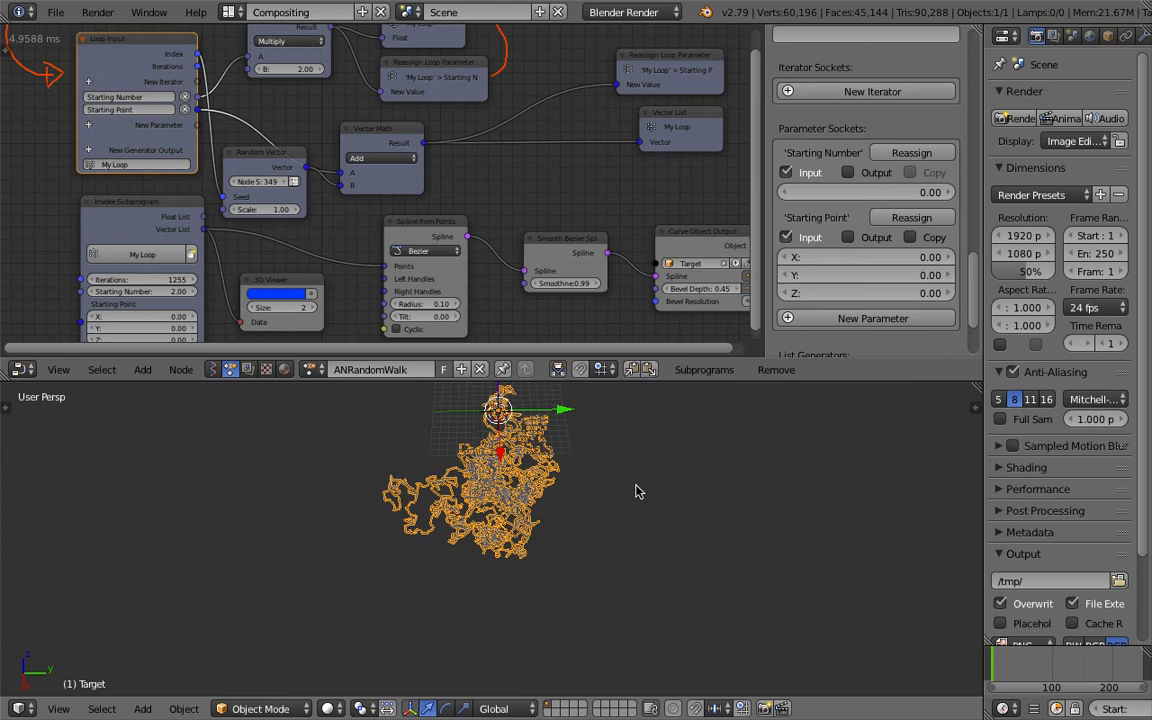
Switch to the OMAR PIPE WALK reference note in Notes.
key("super+Tab")
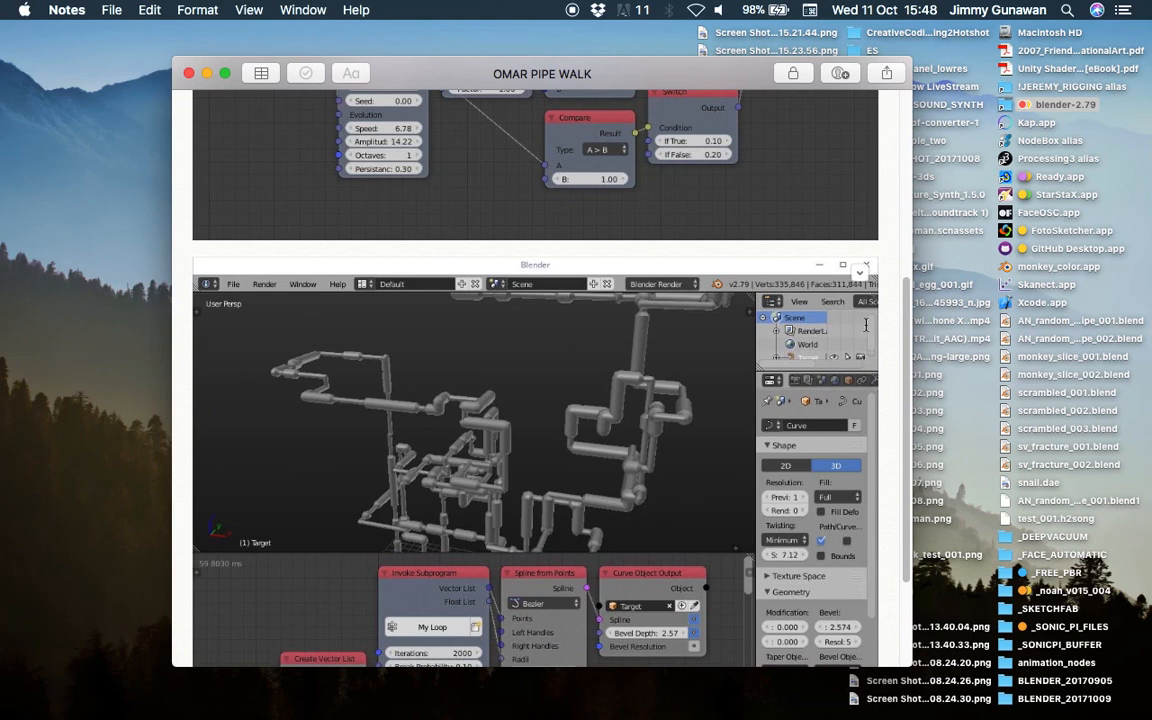
mouse_move(908, 285)
left_mouse_down()
mouse_move(908, 150)
mouse_move(908, 398)
left_mouse_up()
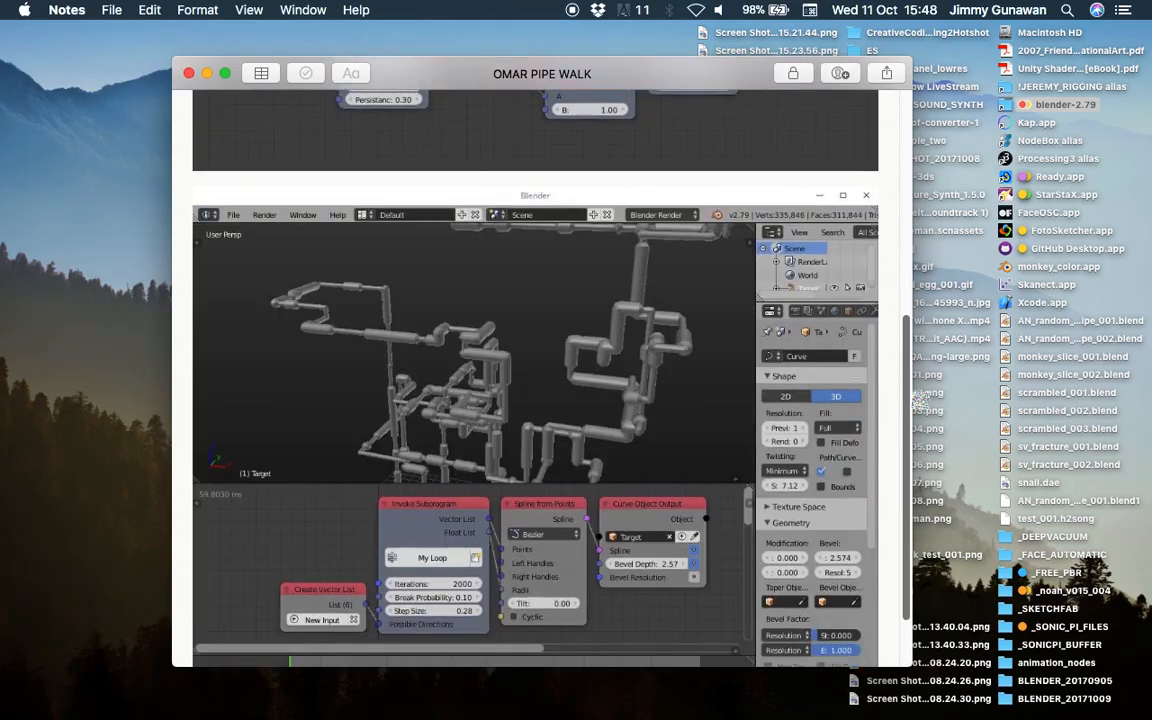
Switch back to Blender and orbit around the random-walk curve.
key("ctrl+Right")
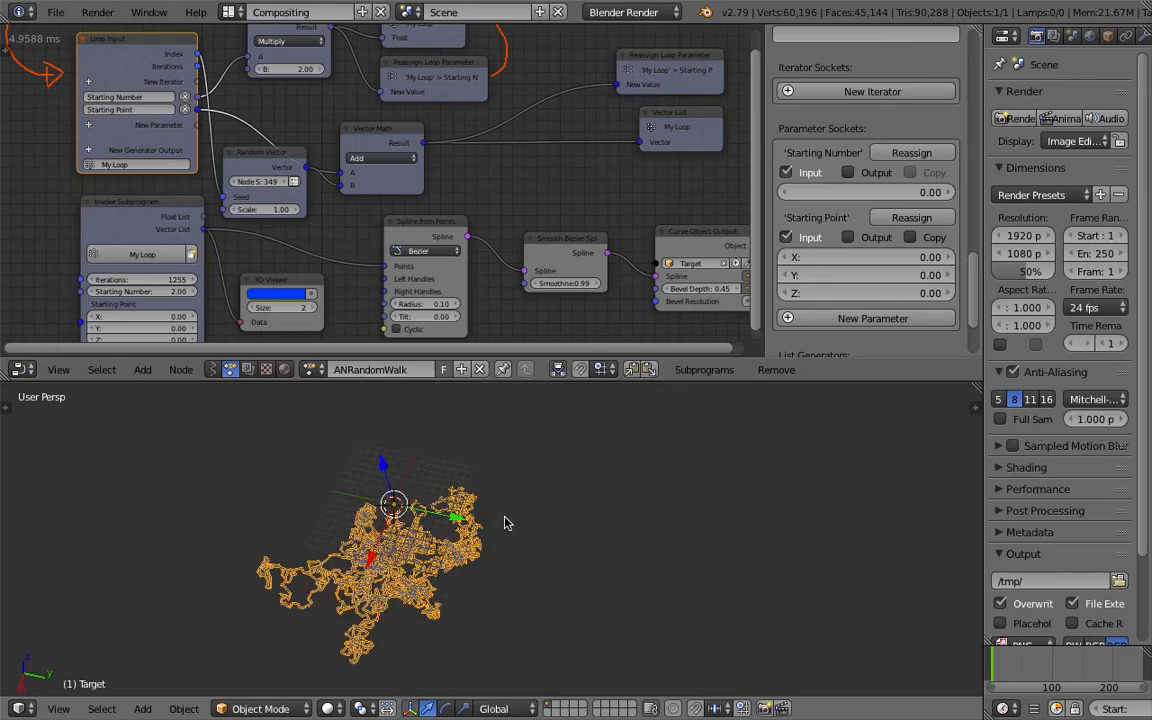
middle_click_drag(505, 522, 533, 507)
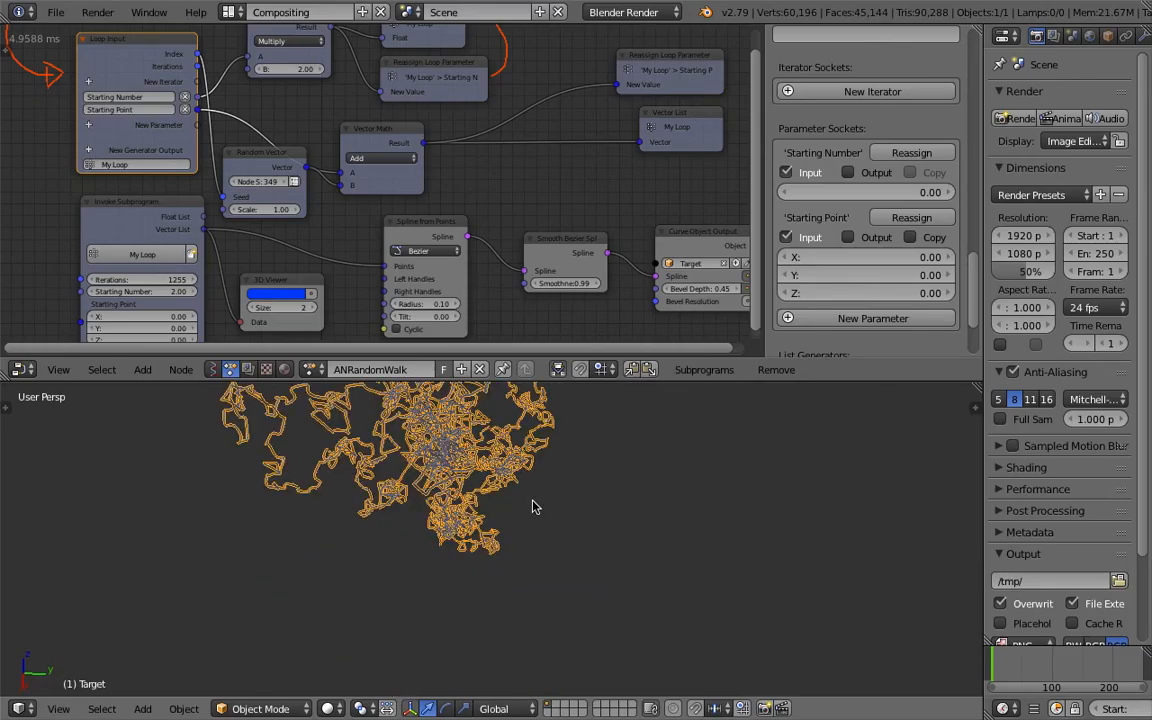